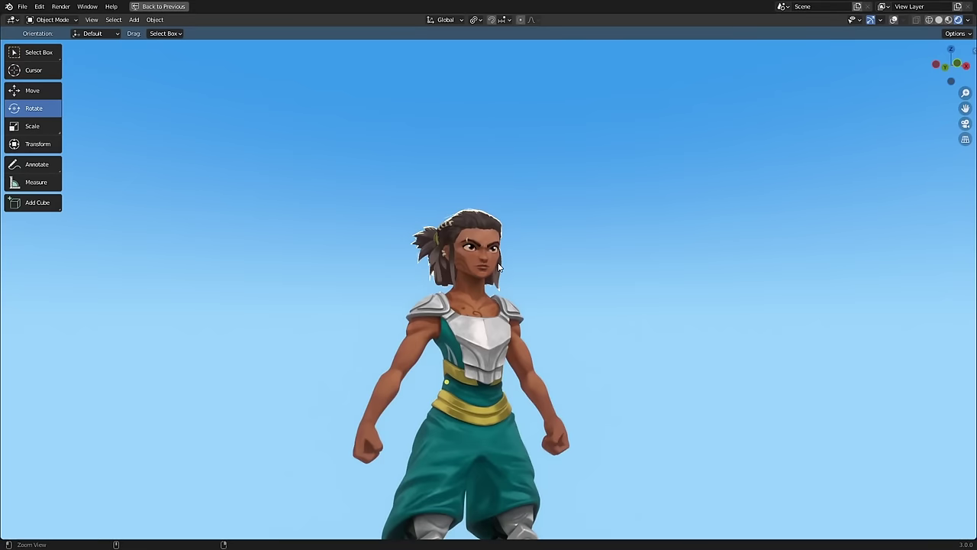
pyautogui.moveTo(662, 259); pyautogui.dragTo(535, 284, button='middle')
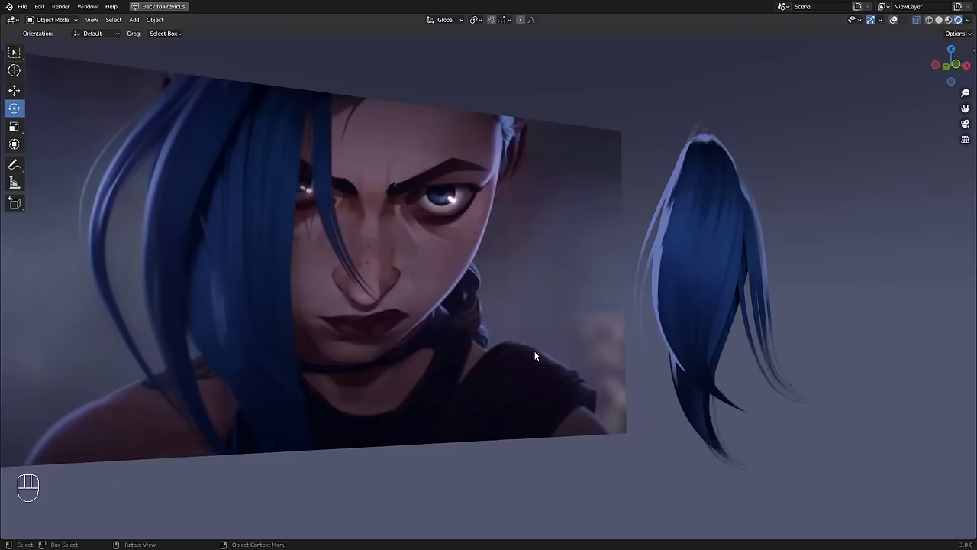
pyautogui.keyDown('alt'); pyautogui.moveTo(534, 350); pyautogui.dragTo(501, 349, button='middle'); pyautogui.keyUp('alt')
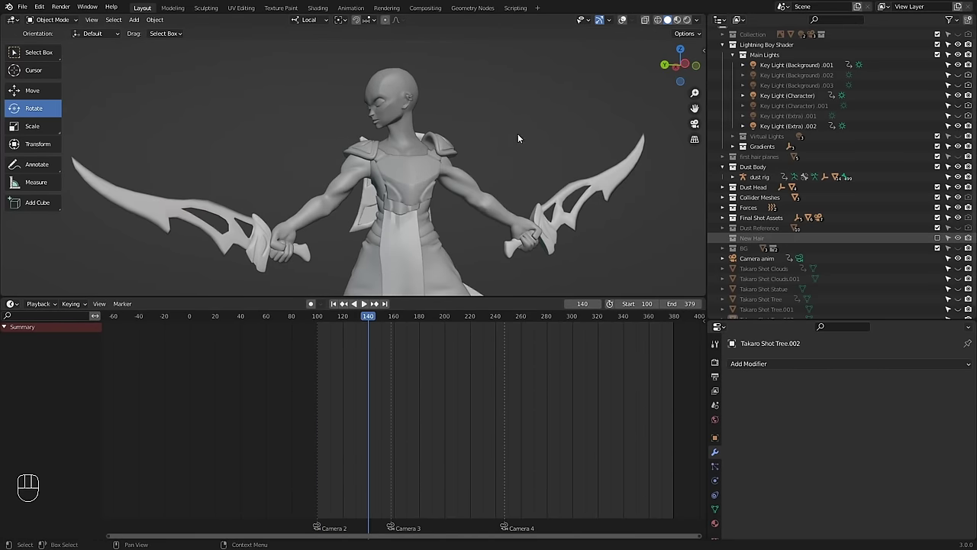
pyautogui.scroll(2, 519, 133)
pyautogui.moveTo(523, 132); pyautogui.dragTo(549, 138, button='middle')
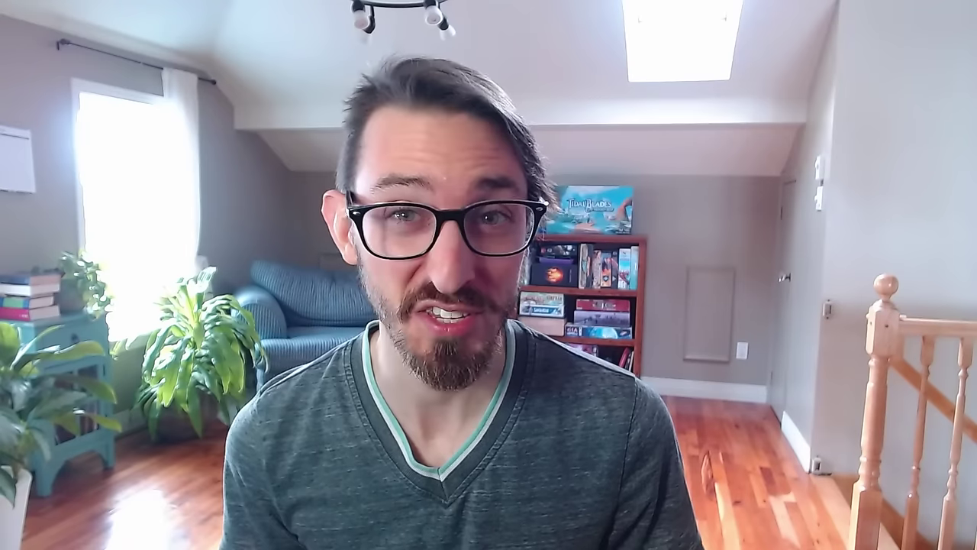
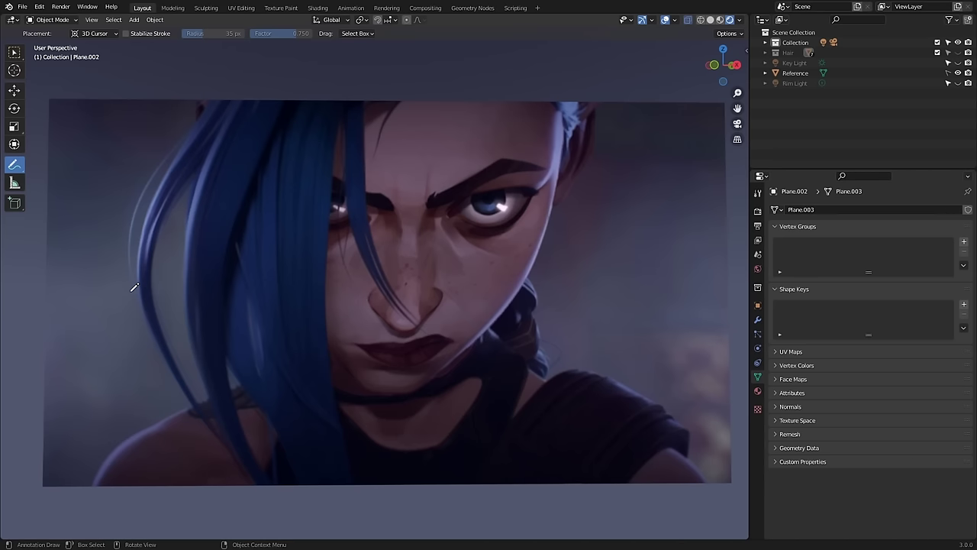
# - Trace the thin flyaway strands on the reference image with annotation strokes and undo the strokes
pyautogui.moveTo(132, 291); pyautogui.dragTo(138, 283)
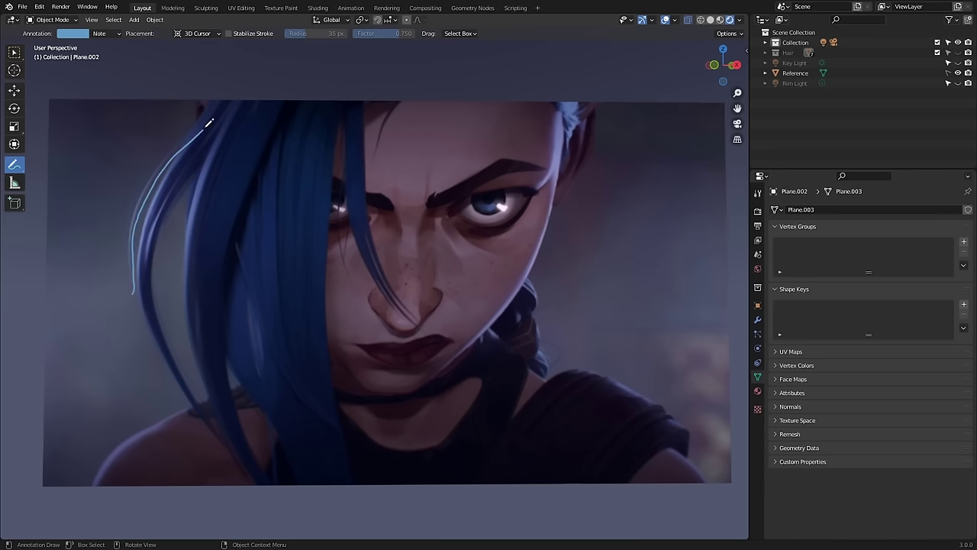
pyautogui.moveTo(338, 242); pyautogui.dragTo(350, 139)
pyautogui.moveTo(346, 240); pyautogui.dragTo(386, 137)
pyautogui.hotkey('ctrl', 'z')
pyautogui.hotkey('ctrl', 'z')
pyautogui.hotkey('ctrl', 'z')
# - Outline the large overlapping hair clumps on the reference image with annotation strokes and undo the strokes
pyautogui.moveTo(237, 114); pyautogui.dragTo(218, 147)
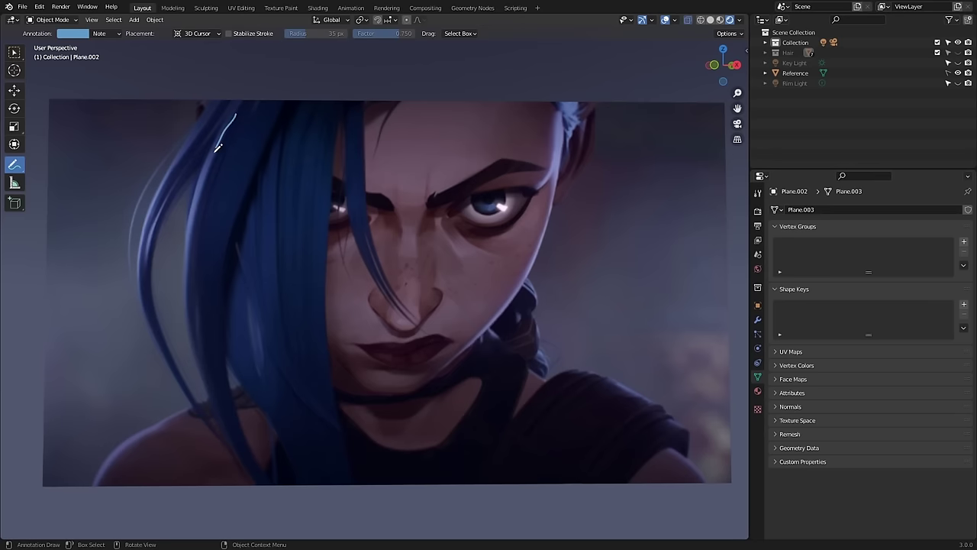
pyautogui.moveTo(258, 437)
pyautogui.mouseDown()
pyautogui.moveTo(230, 313)
pyautogui.moveTo(270, 169)
pyautogui.moveTo(300, 112)
pyautogui.mouseUp()
pyautogui.moveTo(241, 247)
pyautogui.mouseDown()
pyautogui.moveTo(288, 378)
pyautogui.moveTo(295, 338)
pyautogui.moveTo(281, 233)
pyautogui.mouseUp()
pyautogui.moveTo(229, 347); pyautogui.dragTo(336, 477)
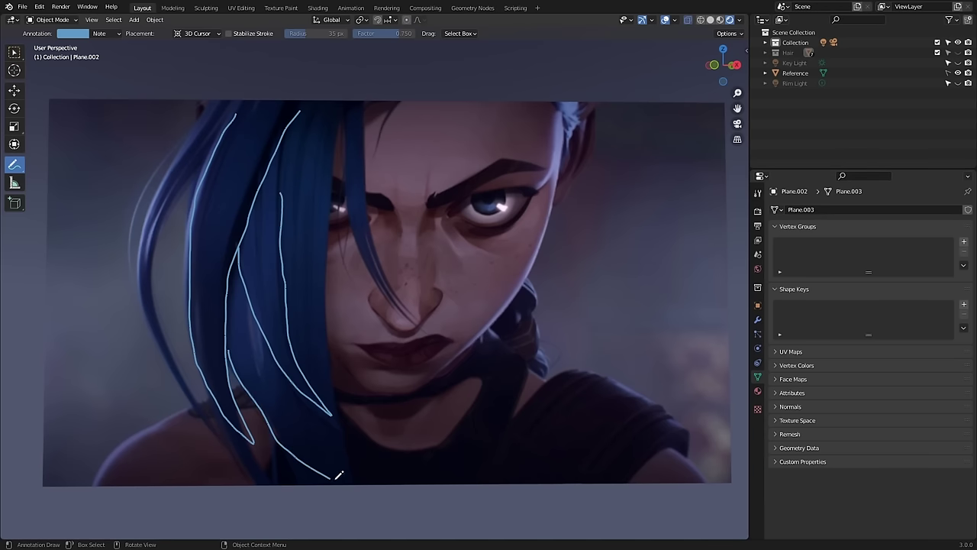
pyautogui.moveTo(332, 406)
pyautogui.mouseDown()
pyautogui.moveTo(324, 261)
pyautogui.moveTo(352, 109)
pyautogui.mouseUp()
pyautogui.press('ctrl')
pyautogui.hotkey('ctrl', 'z')
pyautogui.hotkey('ctrl', 'z')
pyautogui.hotkey('ctrl', 'z')
pyautogui.hotkey('ctrl', 'z')
pyautogui.hotkey('ctrl', 'z')
pyautogui.hotkey('ctrl', 'z')
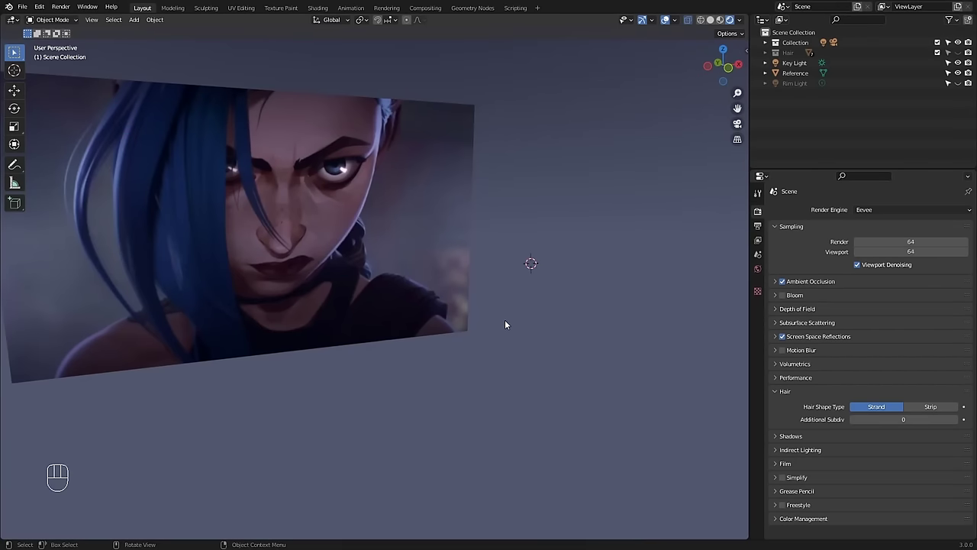
# - Add a plane mesh and give it a particle system of type Hair
pyautogui.hotkey('shift', 'a')
pyautogui.moveTo(498, 261)
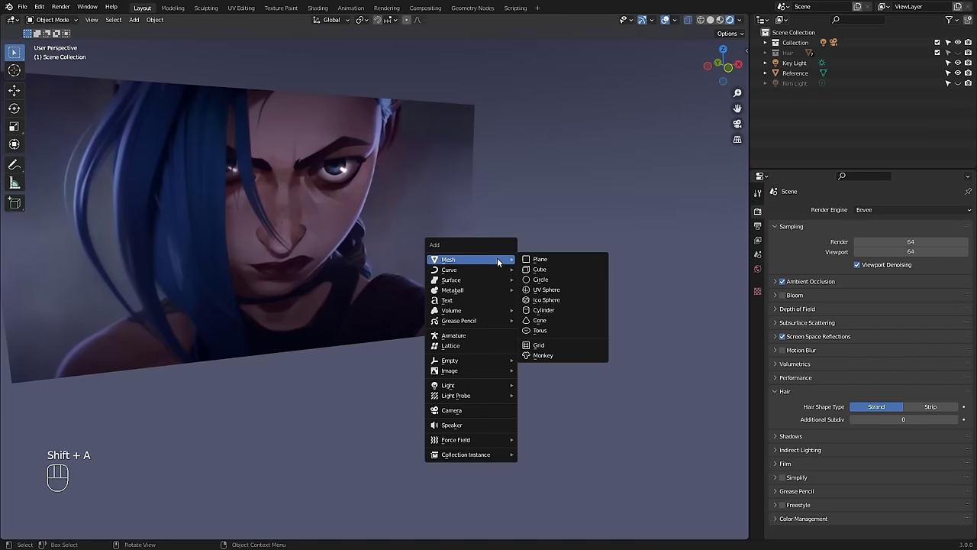
pyautogui.click(556, 261)
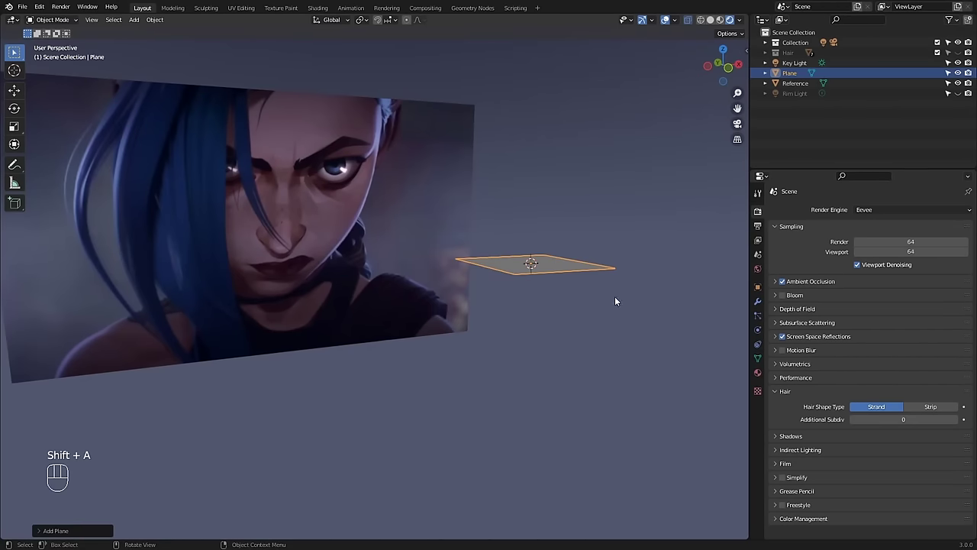
pyautogui.click(758, 316)
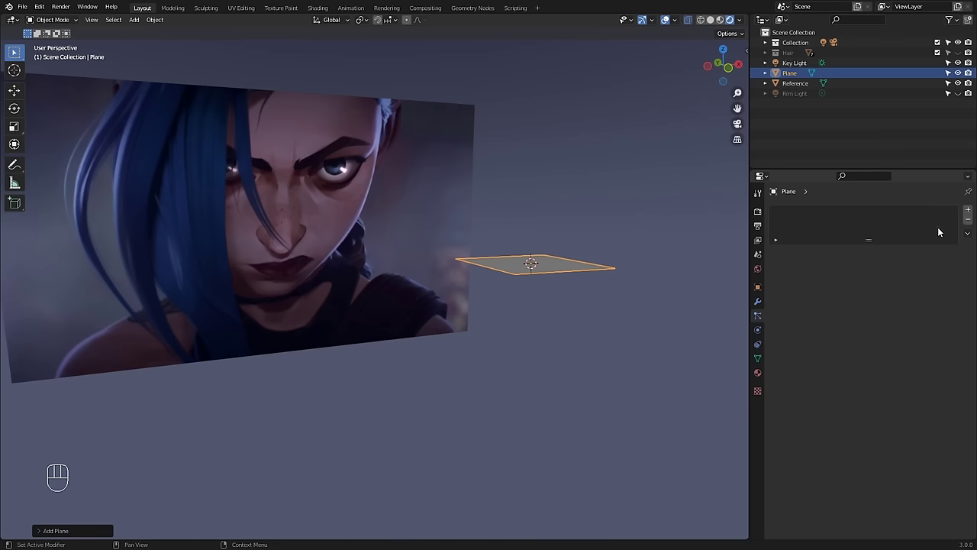
pyautogui.click(969, 212)
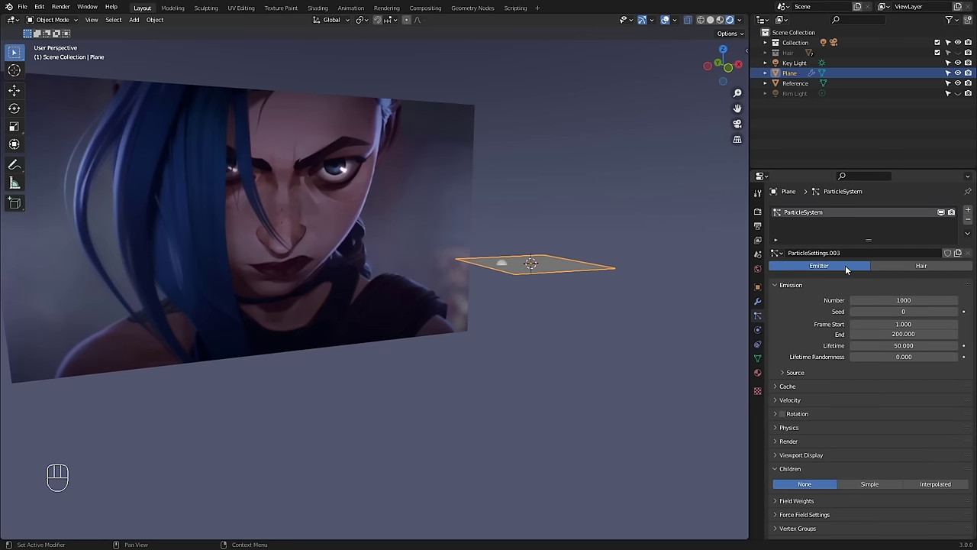
pyautogui.click(875, 267)
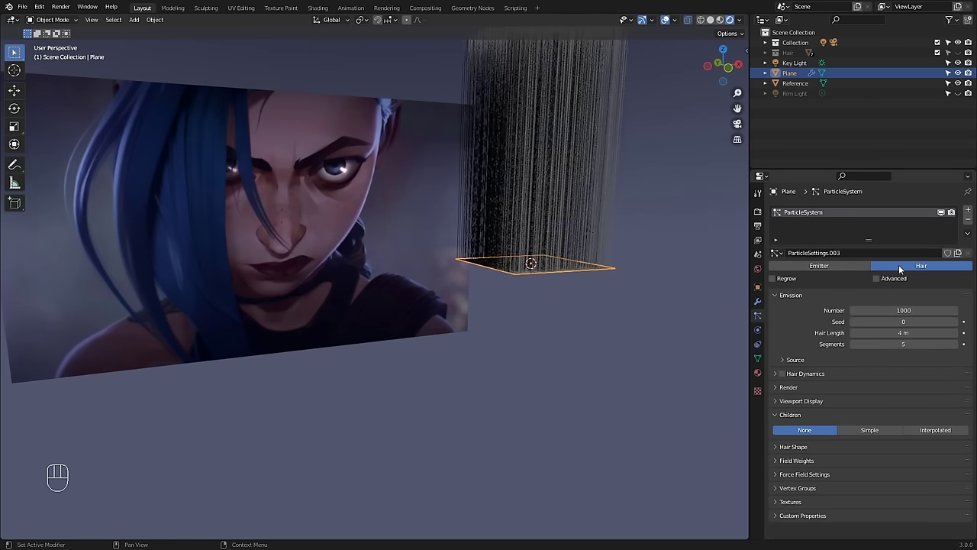
# - Rotate the plane 180 degrees around the X axis so its hair hangs downward
pyautogui.moveTo(687, 290); pyautogui.dragTo(506, 270, button='middle')
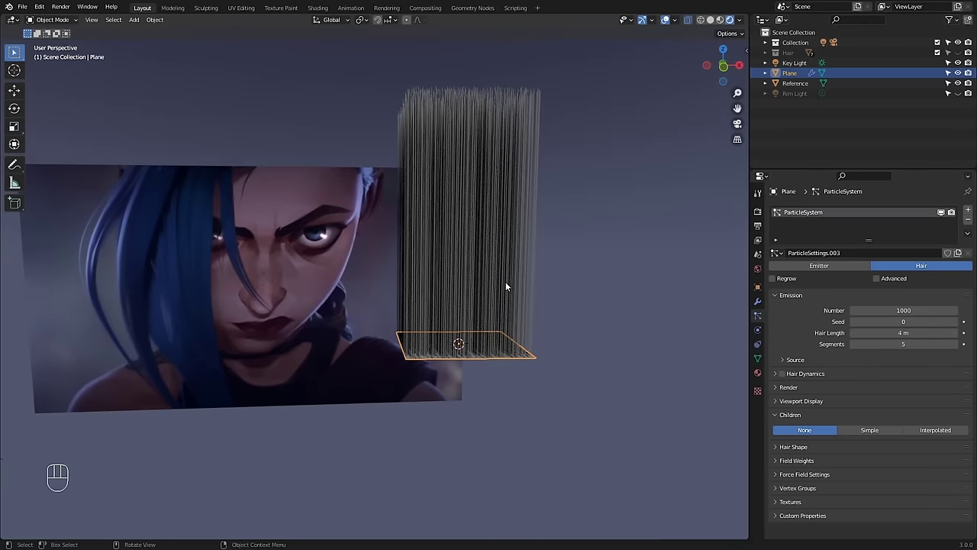
pyautogui.keyDown('alt'); pyautogui.keyDown('shift'); pyautogui.moveTo(504, 359); pyautogui.dragTo(546, 321); pyautogui.keyUp('shift'); pyautogui.keyUp('alt')
pyautogui.moveTo(535, 359); pyautogui.dragTo(616, 295, button='middle')
pyautogui.press('r')
pyautogui.press('x')
pyautogui.press('1')
pyautogui.press('8')
pyautogui.press('0')
pyautogui.press('Return')
# - Set the hair particle system's emission number to 1
pyautogui.keyDown('shift'); pyautogui.moveTo(349, 355); pyautogui.dragTo(437, 287, button='middle'); pyautogui.keyUp('shift')
pyautogui.keyDown('alt'); pyautogui.moveTo(501, 326); pyautogui.dragTo(437, 303); pyautogui.keyUp('alt')
pyautogui.moveTo(439, 307); pyautogui.dragTo(321, 345, button='middle')
pyautogui.keyDown('alt'); pyautogui.moveTo(468, 296); pyautogui.dragTo(471, 183, button='middle'); pyautogui.keyUp('alt')
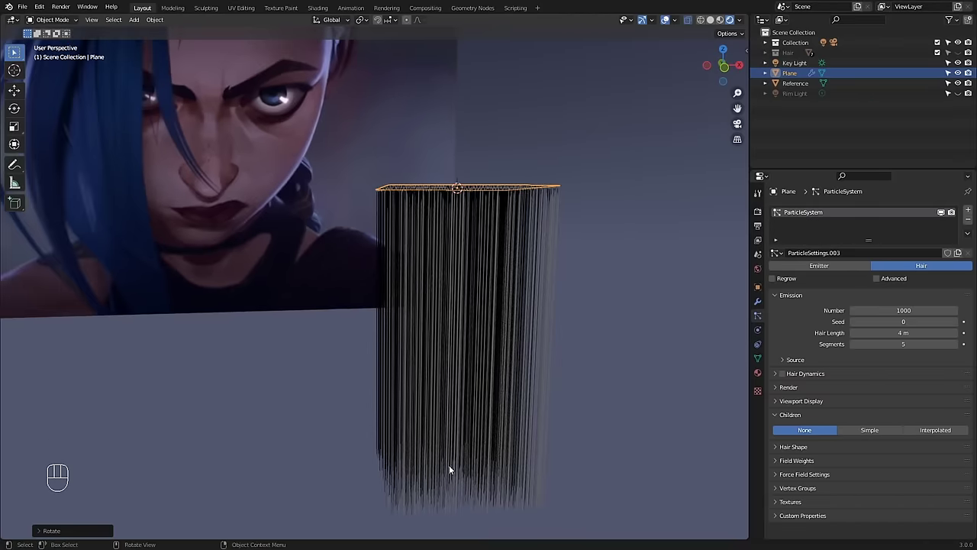
pyautogui.moveTo(463, 291); pyautogui.dragTo(539, 209, button='middle')
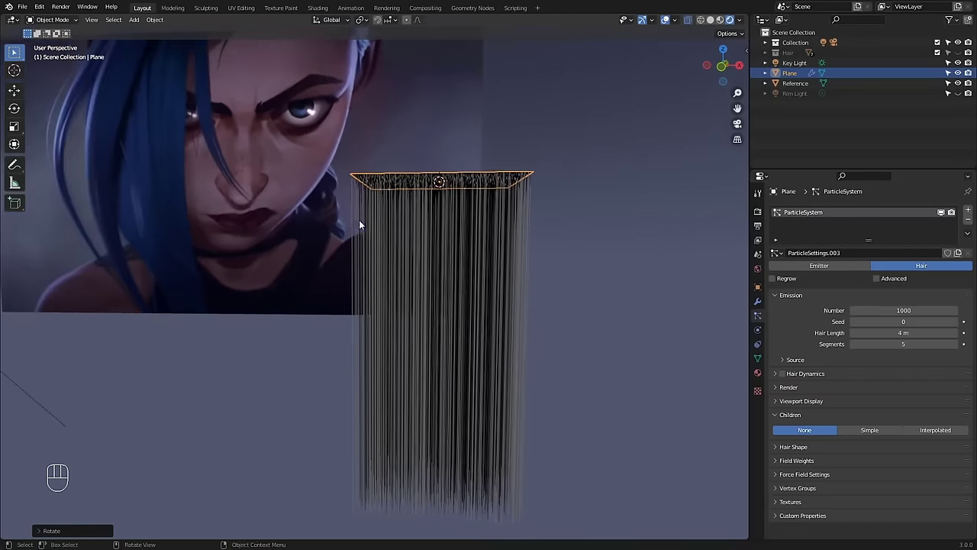
pyautogui.keyDown('alt'); pyautogui.moveTo(422, 307); pyautogui.dragTo(468, 306, button='middle'); pyautogui.keyUp('alt')
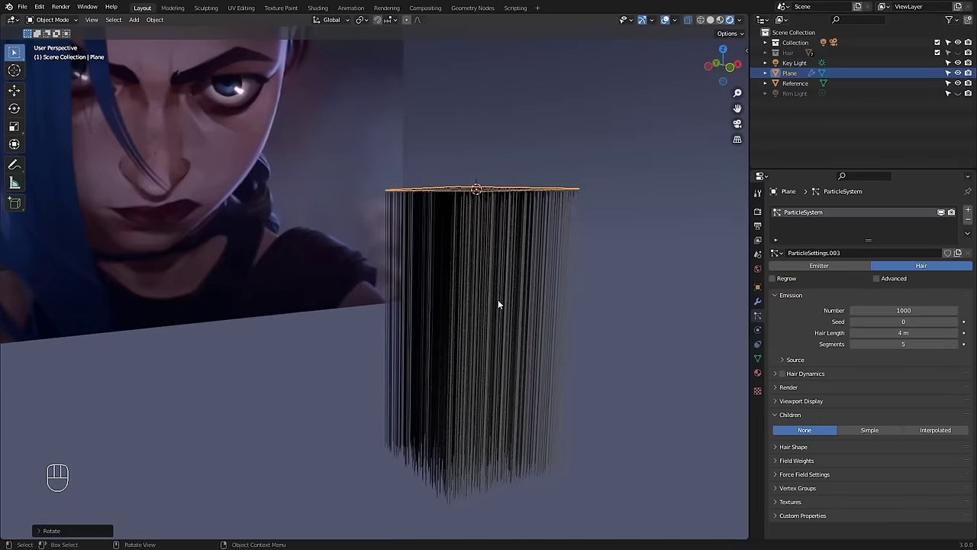
pyautogui.click(904, 310)
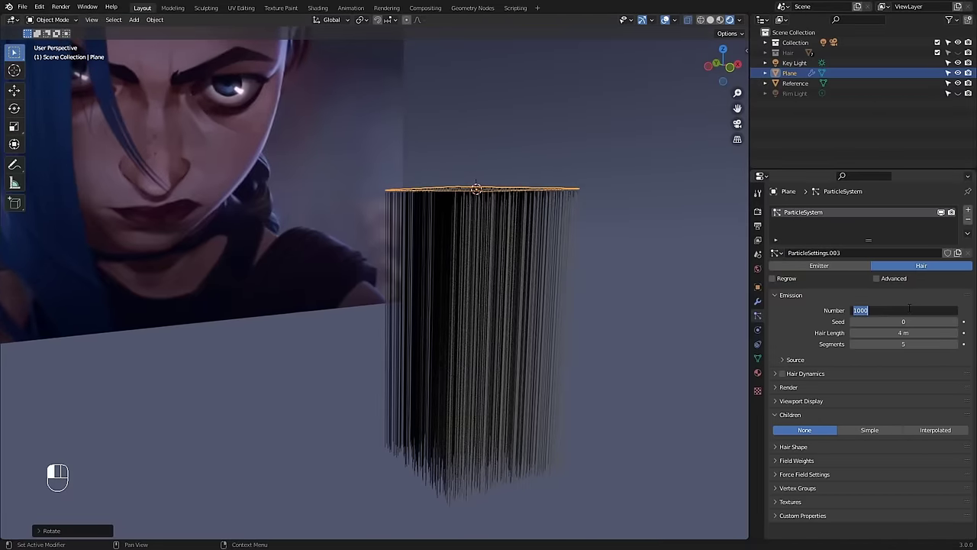
pyautogui.write('1')
pyautogui.press('Return')
pyautogui.moveTo(608, 237)
pyautogui.keyDown('alt'); pyautogui.mouseDown(button='middle')
pyautogui.moveTo(590, 217)
pyautogui.moveTo(592, 244)
pyautogui.moveTo(534, 229)
pyautogui.moveTo(611, 229)
pyautogui.mouseUp(button='middle'); pyautogui.keyUp('alt')
pyautogui.keyDown('alt'); pyautogui.moveTo(565, 203); pyautogui.dragTo(533, 203, button='middle'); pyautogui.keyUp('alt')
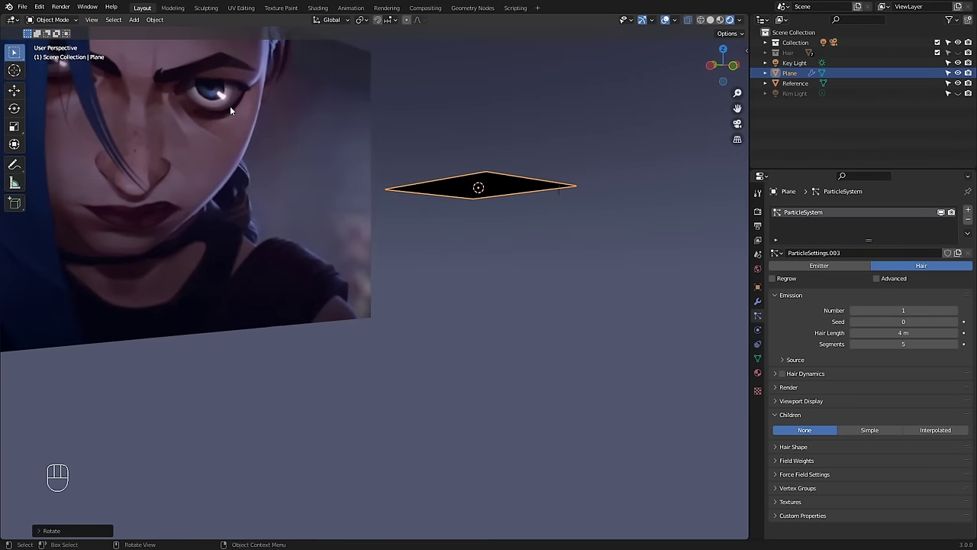
# - Switch the plane to Particle Edit mode and delete the automatically generated hair particle
pyautogui.click(52, 20)
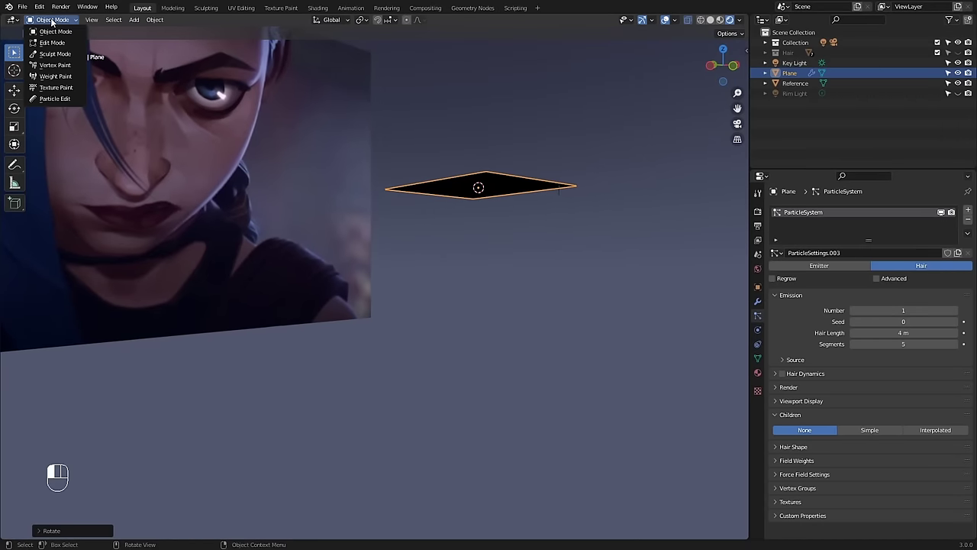
pyautogui.click(50, 99)
pyautogui.keyDown('alt'); pyautogui.keyDown('shift'); pyautogui.moveTo(547, 246); pyautogui.dragTo(488, 240); pyautogui.keyUp('shift'); pyautogui.keyUp('alt')
pyautogui.moveTo(609, 128); pyautogui.dragTo(390, 463)
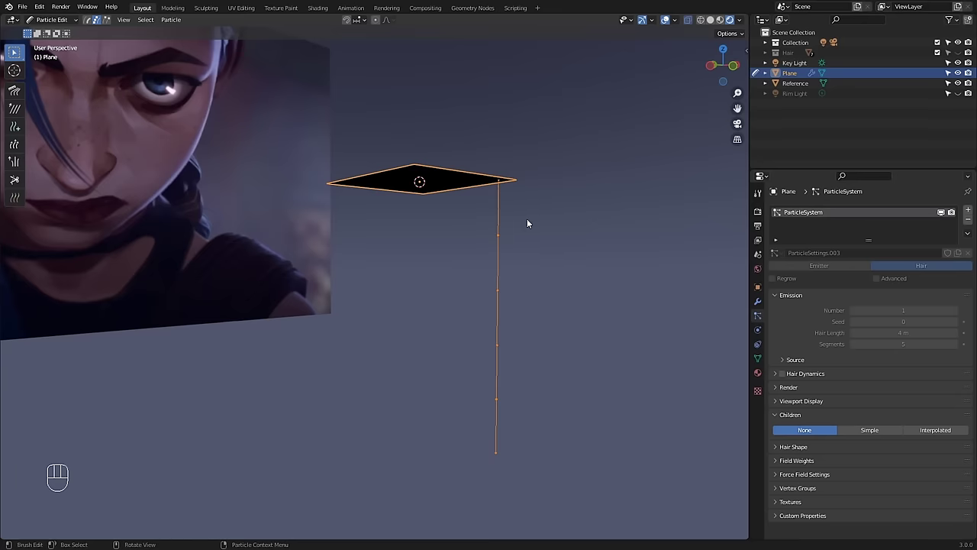
pyautogui.press('Delete')
pyautogui.click(504, 221)
# - Place one hair at the plane's centre using the Add brush with count 1 and 5 keys
pyautogui.keyDown('alt'); pyautogui.moveTo(496, 233); pyautogui.dragTo(489, 288); pyautogui.keyUp('alt')
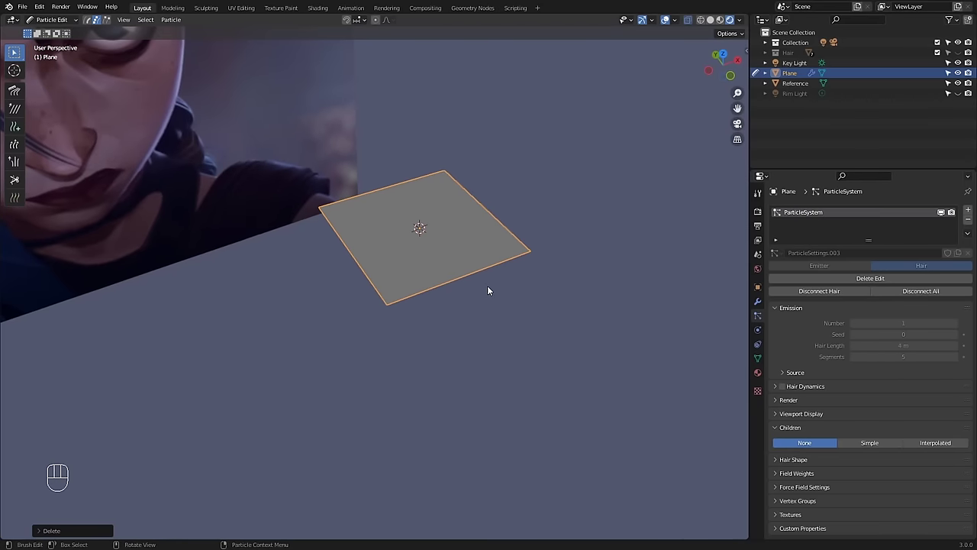
pyautogui.click(15, 129)
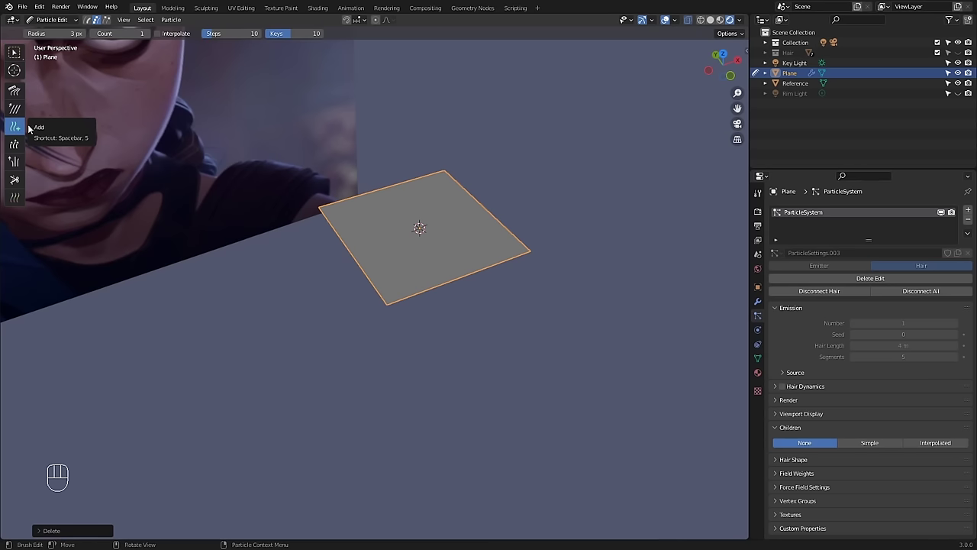
pyautogui.click(114, 34)
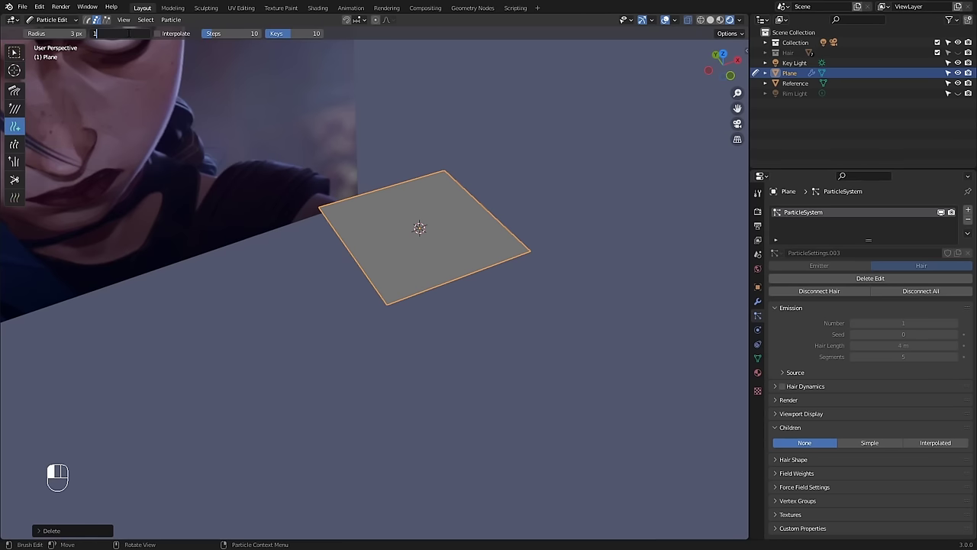
pyautogui.press('Return')
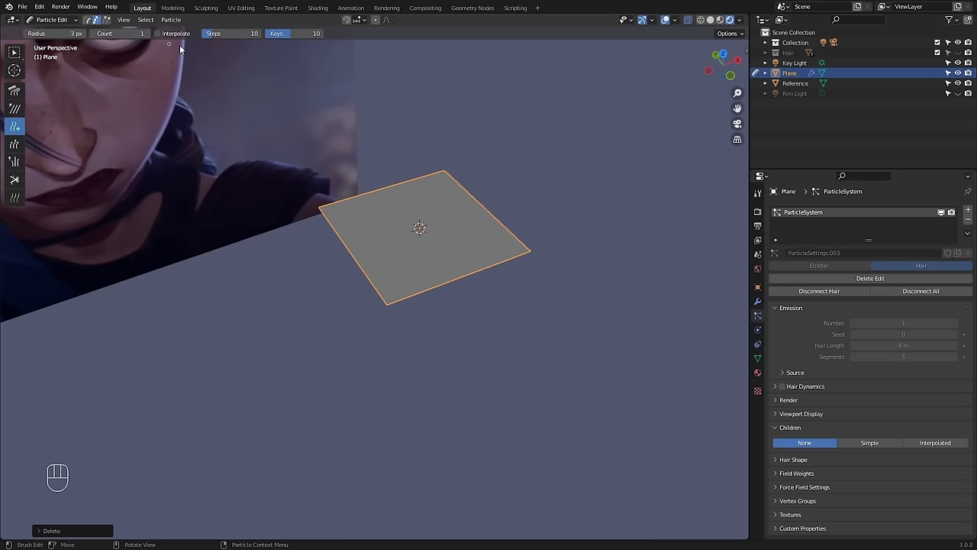
pyautogui.click(303, 34)
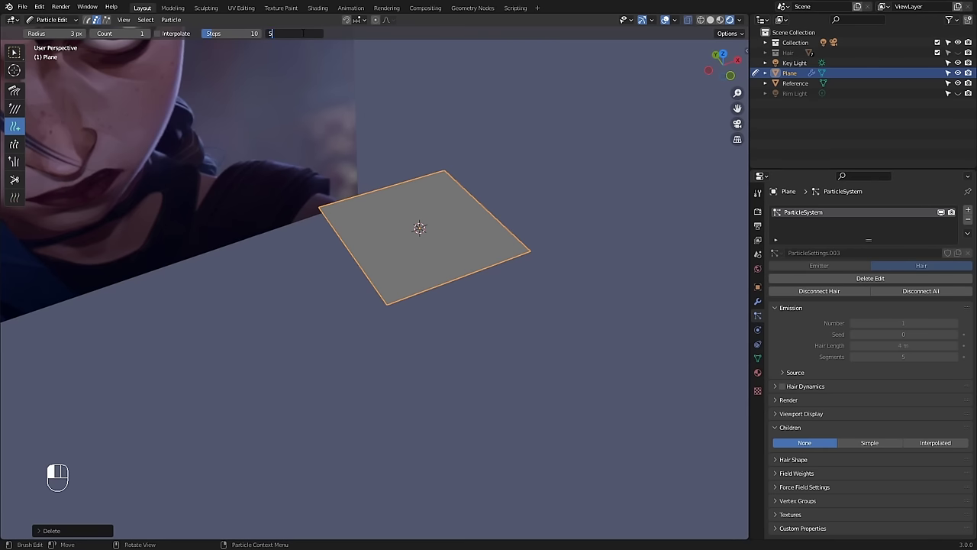
pyautogui.press('Return')
pyautogui.click(419, 228)
# - Set the Add brush to 15 keys, place a second hair beside the first, and undo that hair
pyautogui.keyDown('alt'); pyautogui.moveTo(435, 269); pyautogui.dragTo(323, 61, button='middle'); pyautogui.keyUp('alt')
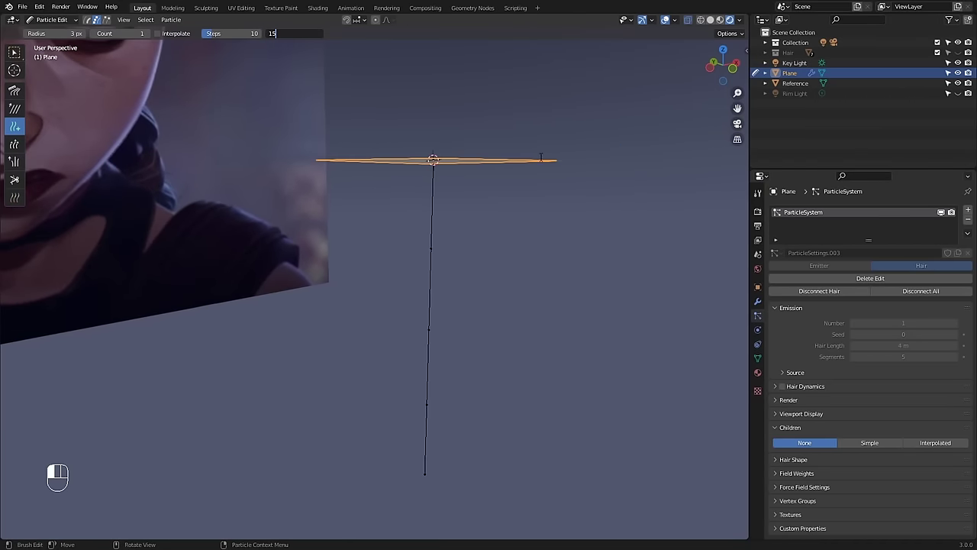
pyautogui.press('Return')
pyautogui.keyDown('alt'); pyautogui.moveTo(478, 170); pyautogui.dragTo(479, 158); pyautogui.keyUp('alt')
pyautogui.click(472, 160)
pyautogui.keyDown('alt'); pyautogui.keyDown('shift'); pyautogui.moveTo(490, 212); pyautogui.dragTo(476, 190); pyautogui.keyUp('shift'); pyautogui.keyUp('alt')
pyautogui.keyDown('alt'); pyautogui.moveTo(477, 190); pyautogui.dragTo(476, 181); pyautogui.keyUp('alt')
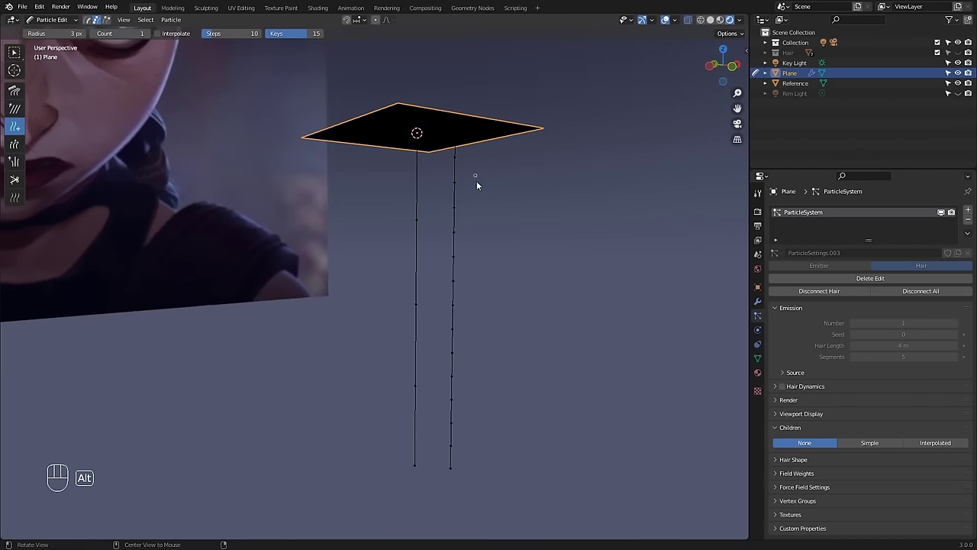
pyautogui.keyDown('alt'); pyautogui.moveTo(476, 182); pyautogui.dragTo(492, 139, button='middle'); pyautogui.keyUp('alt')
pyautogui.hotkey('ctrl', 'z')
pyautogui.keyDown('alt'); pyautogui.moveTo(468, 229); pyautogui.dragTo(501, 245, button='middle'); pyautogui.keyUp('alt')
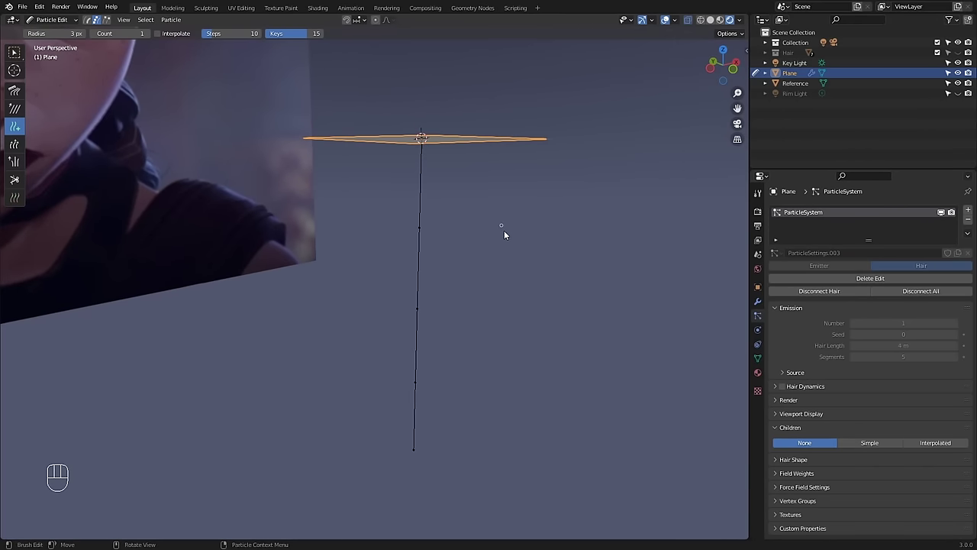
# - Set the particle system's child hairs to Interpolated
pyautogui.click(794, 428)
pyautogui.click(795, 428)
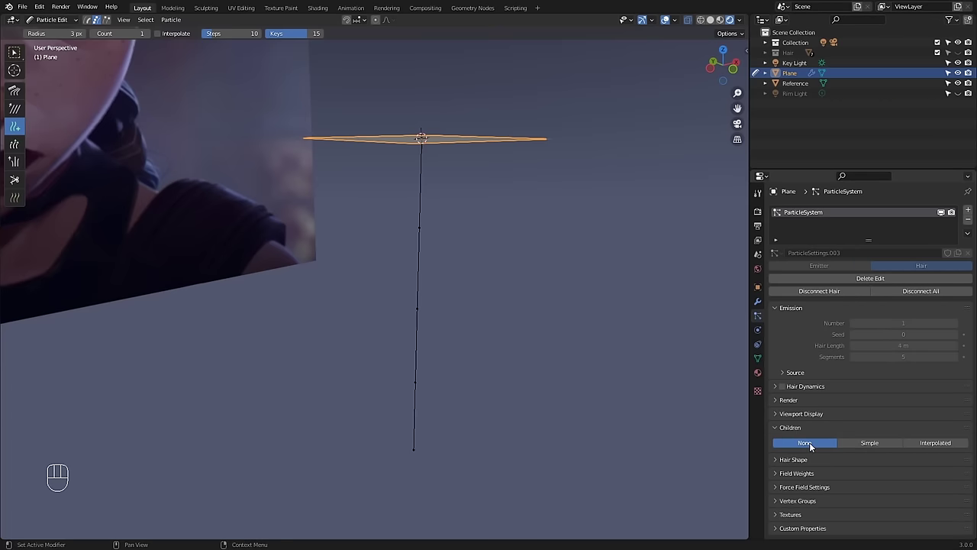
pyautogui.click(927, 442)
pyautogui.moveTo(565, 282)
pyautogui.keyDown('alt'); pyautogui.mouseDown(button='middle')
pyautogui.moveTo(539, 247)
pyautogui.moveTo(530, 274)
pyautogui.moveTo(487, 272)
pyautogui.moveTo(483, 290)
pyautogui.moveTo(512, 298)
pyautogui.mouseUp(button='middle'); pyautogui.keyUp('alt')
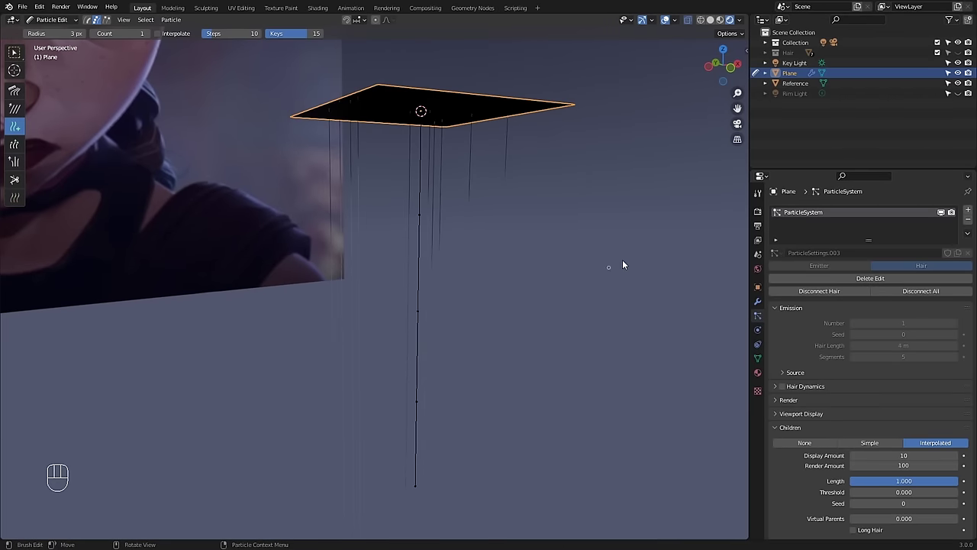
# - Change the Hair Shape Type in the scene's Eevee render settings to Strip
pyautogui.click(758, 213)
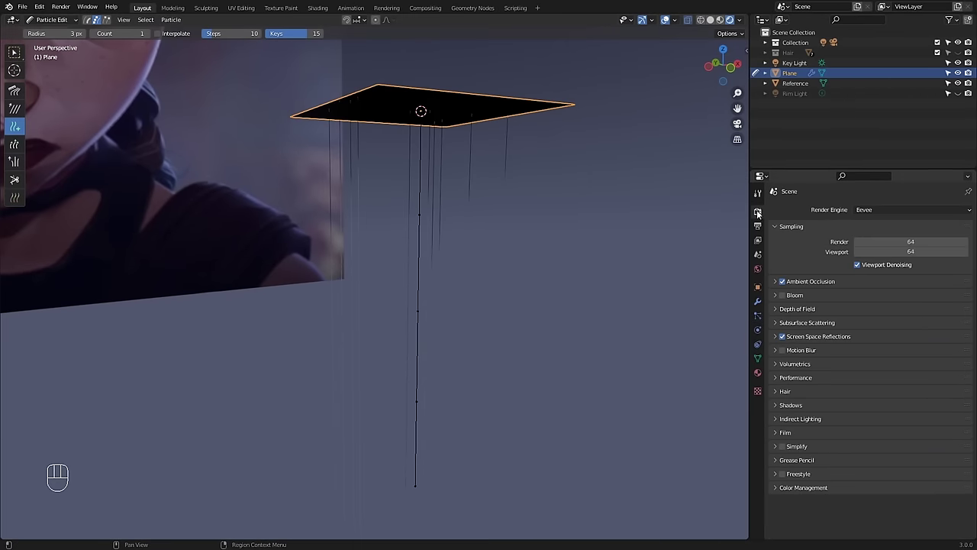
pyautogui.click(788, 392)
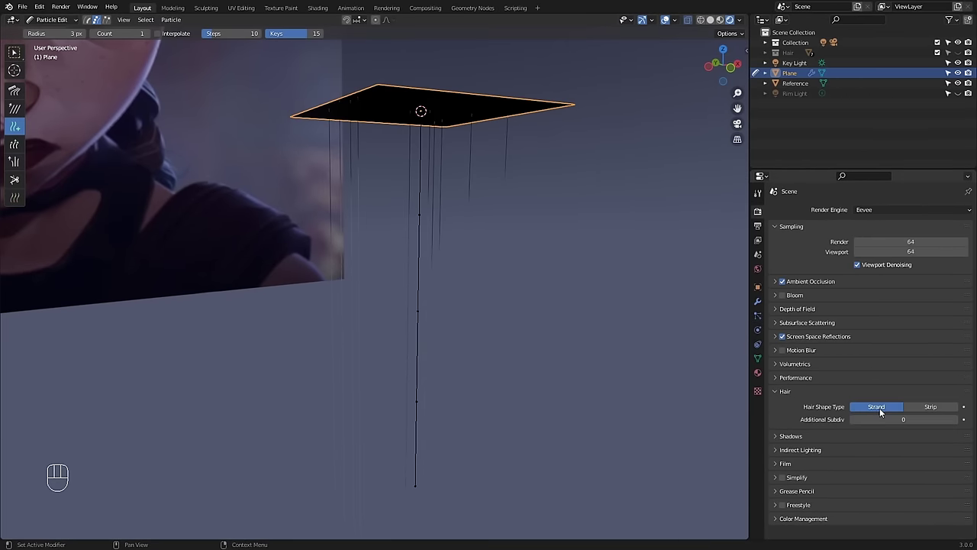
pyautogui.click(930, 408)
# - Set the hair shape's Diameter Scale to 0.08 in the plane's particle settings
pyautogui.click(757, 330)
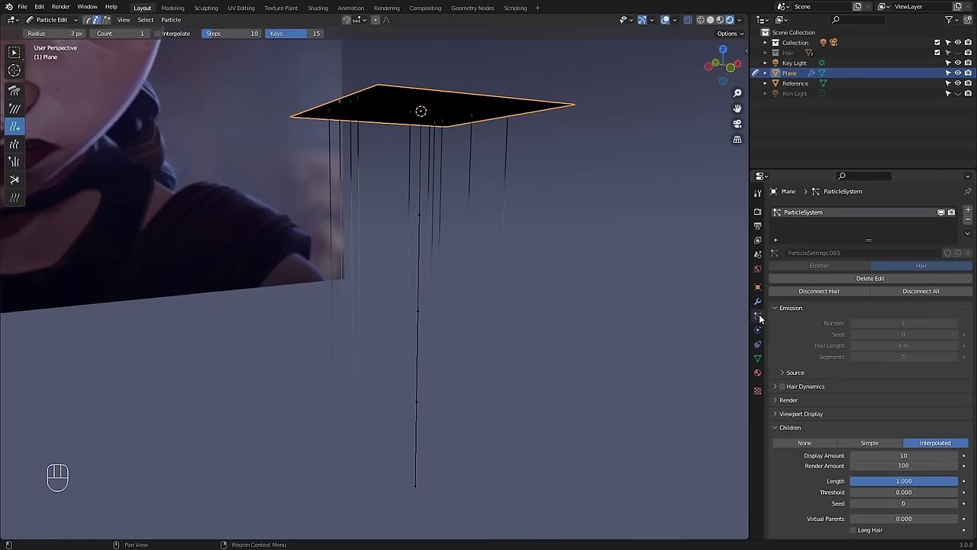
pyautogui.scroll(-10, 799, 372)
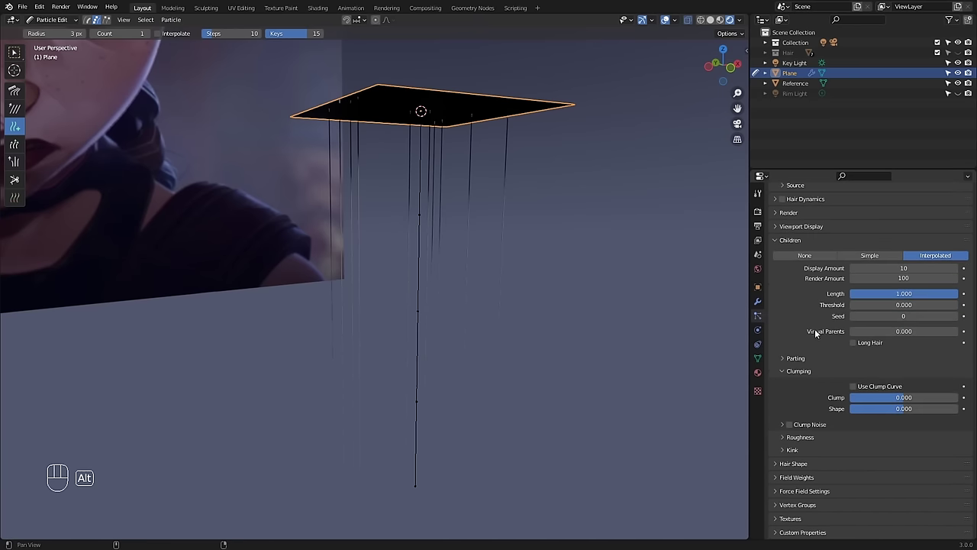
pyautogui.click(794, 463)
pyautogui.scroll(-2, 798, 458)
pyautogui.moveTo(895, 450); pyautogui.dragTo(931, 450)
pyautogui.moveTo(530, 324); pyautogui.dragTo(418, 244, button='middle')
pyautogui.click(14, 52)
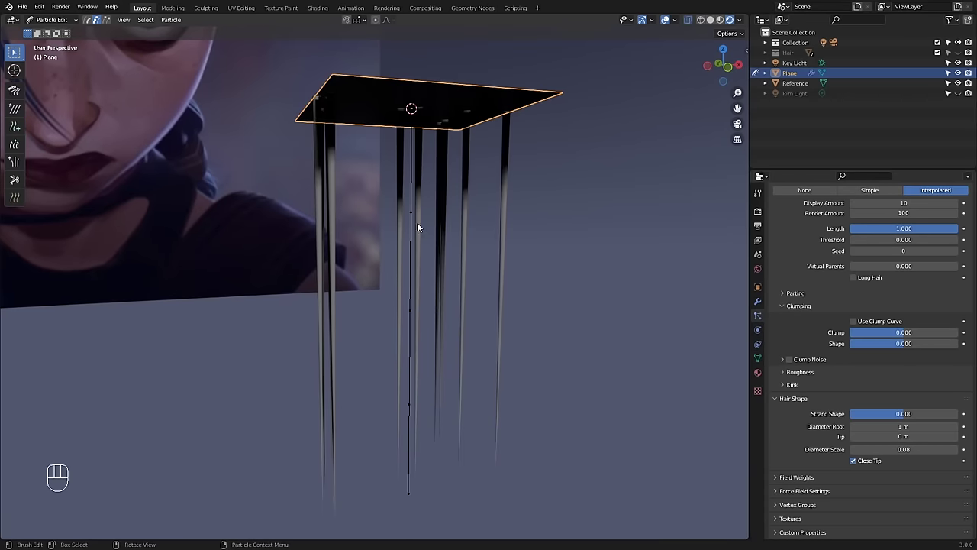
pyautogui.keyDown('alt'); pyautogui.moveTo(473, 331); pyautogui.dragTo(513, 307, button='middle'); pyautogui.keyUp('alt')
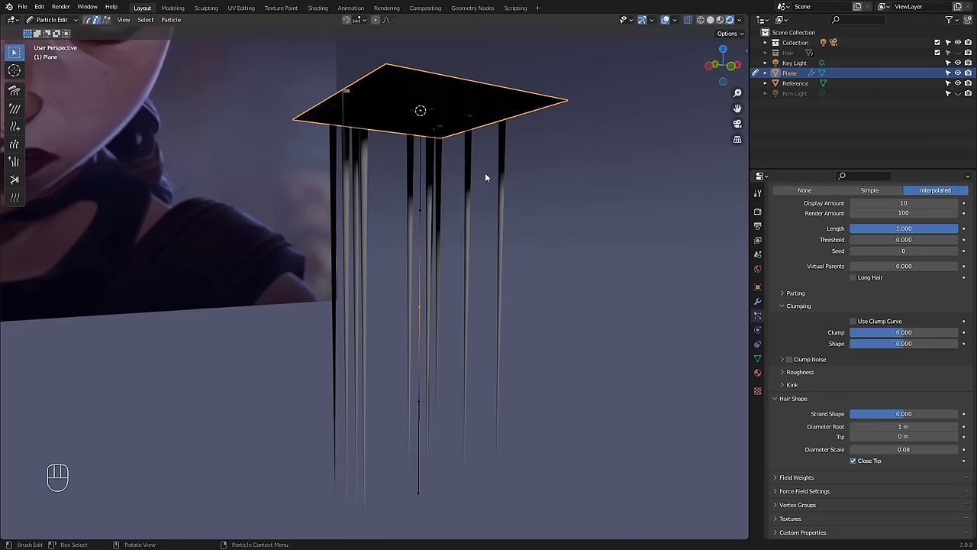
pyautogui.keyDown('alt'); pyautogui.moveTo(410, 310); pyautogui.dragTo(391, 302, button='middle'); pyautogui.keyUp('alt')
pyautogui.press('g')
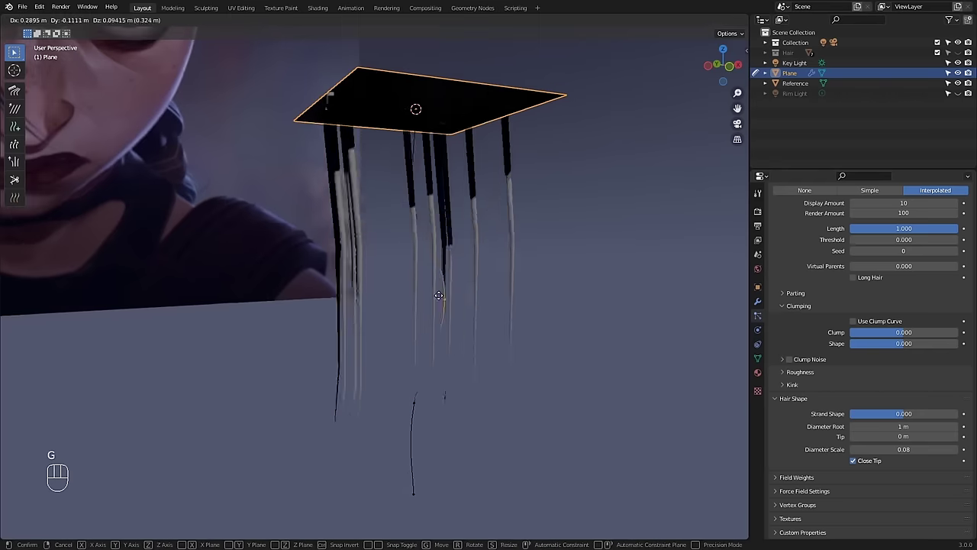
pyautogui.press('Escape')
pyautogui.keyDown('alt'); pyautogui.moveTo(432, 269); pyautogui.dragTo(405, 263, button='middle'); pyautogui.keyUp('alt')
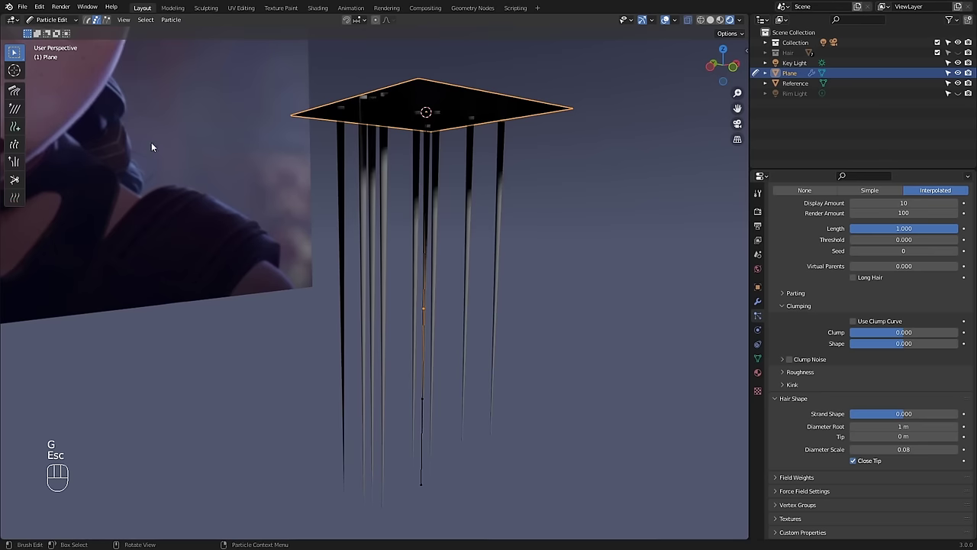
# - Return the plane to Object Mode and set the child hairs' Display Amount to 1000
pyautogui.click(53, 25)
pyautogui.click(55, 30)
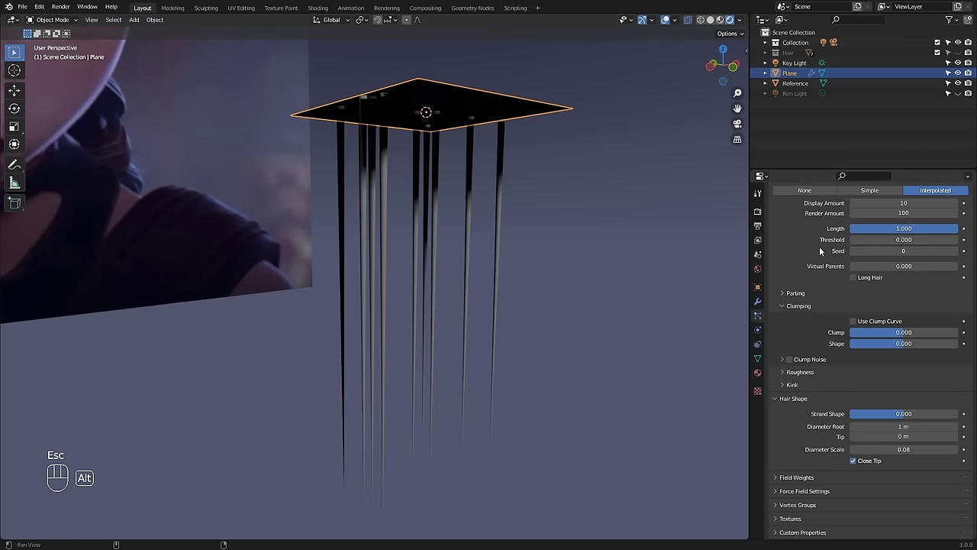
pyautogui.keyDown('alt'); pyautogui.scroll(4, 877, 328); pyautogui.keyUp('alt')
pyautogui.moveTo(886, 310); pyautogui.dragTo(918, 309)
pyautogui.keyDown('alt'); pyautogui.moveTo(574, 318); pyautogui.dragTo(578, 279, button='middle'); pyautogui.keyUp('alt')
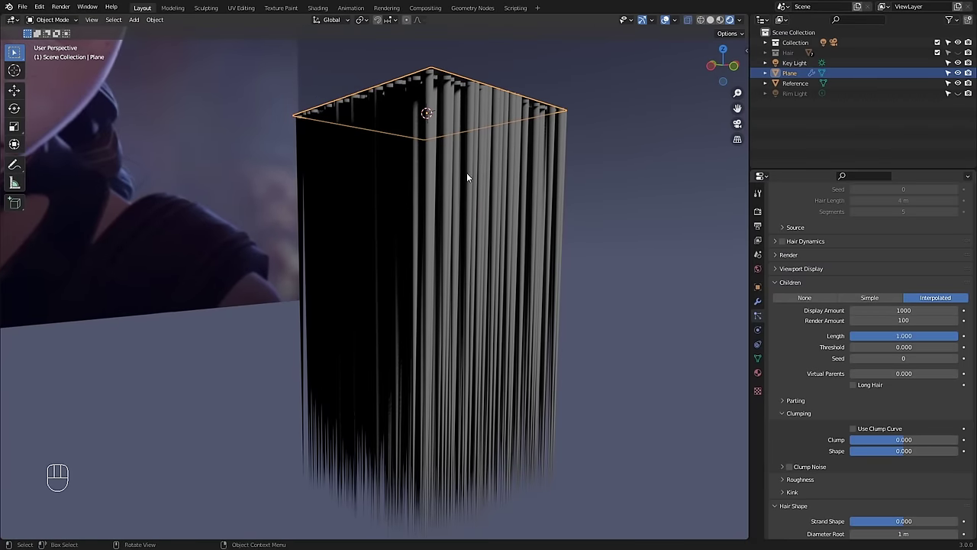
# - Enable Use Clump Curve and shape the curve low at the root, high near the middle and zero at the tip
pyautogui.keyDown('alt'); pyautogui.scroll(-5, 796, 345); pyautogui.keyUp('alt')
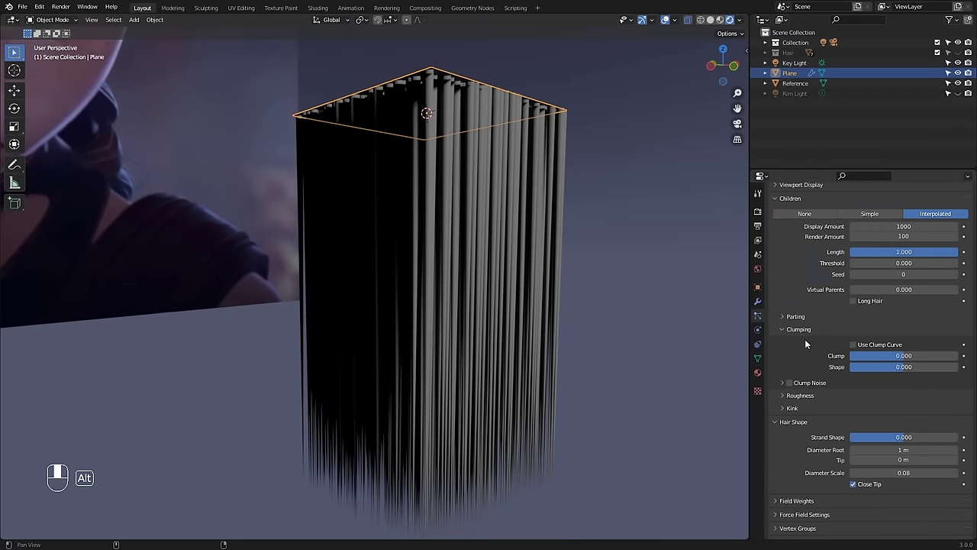
pyautogui.click(795, 331)
pyautogui.click(799, 361)
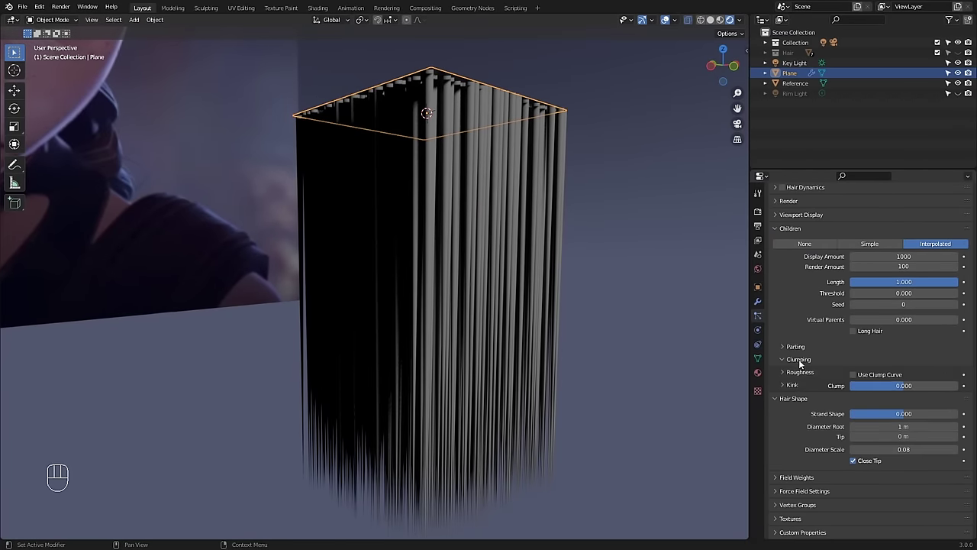
pyautogui.click(857, 376)
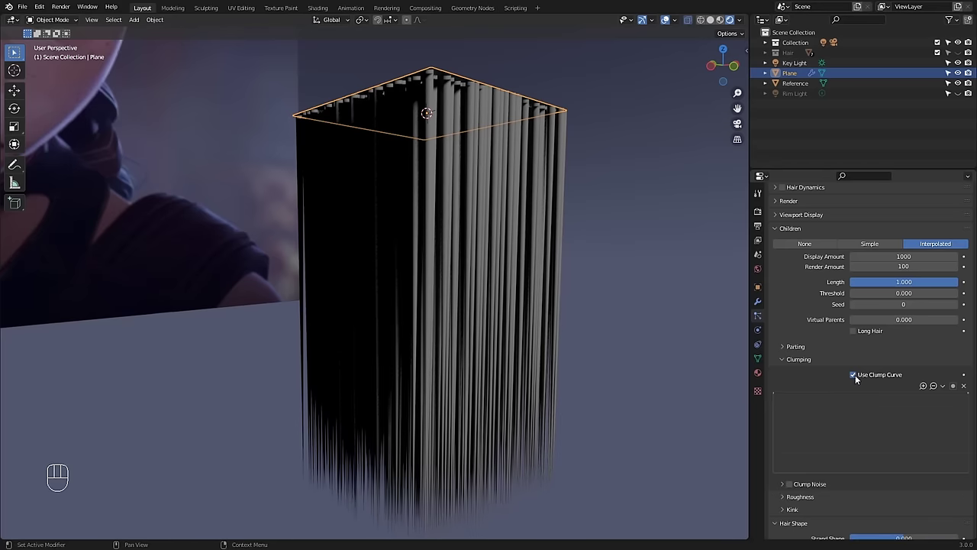
pyautogui.click(774, 392)
pyautogui.moveTo(774, 392); pyautogui.dragTo(800, 448)
pyautogui.moveTo(863, 425); pyautogui.dragTo(857, 411)
pyautogui.moveTo(968, 394); pyautogui.dragTo(968, 462)
pyautogui.moveTo(799, 448); pyautogui.dragTo(791, 441)
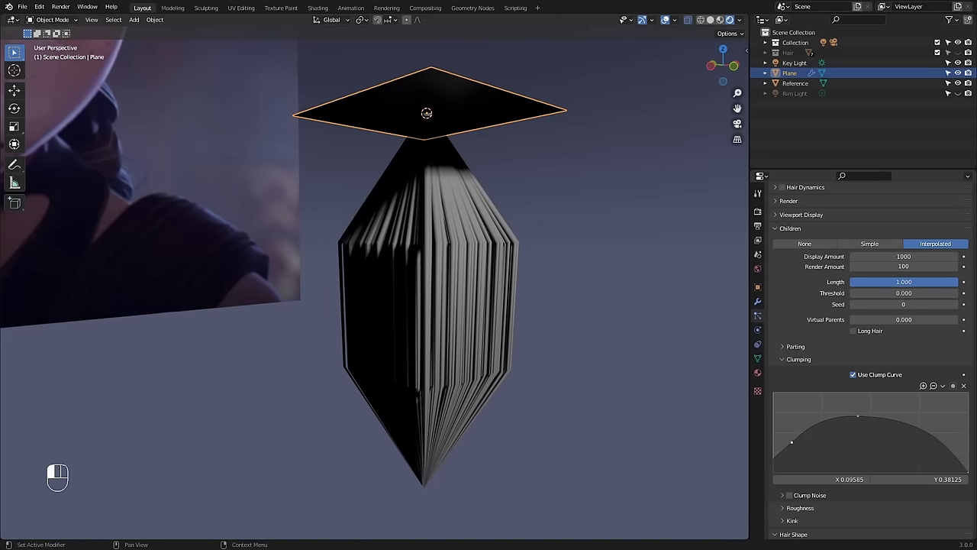
# - Shift the clump curve's peak toward the root and place a point near the tip at about X 0.68, Y 0.38
pyautogui.moveTo(855, 415); pyautogui.dragTo(845, 424)
pyautogui.moveTo(789, 451); pyautogui.dragTo(787, 447)
pyautogui.moveTo(845, 423); pyautogui.dragTo(836, 424)
pyautogui.moveTo(905, 435); pyautogui.dragTo(906, 445)
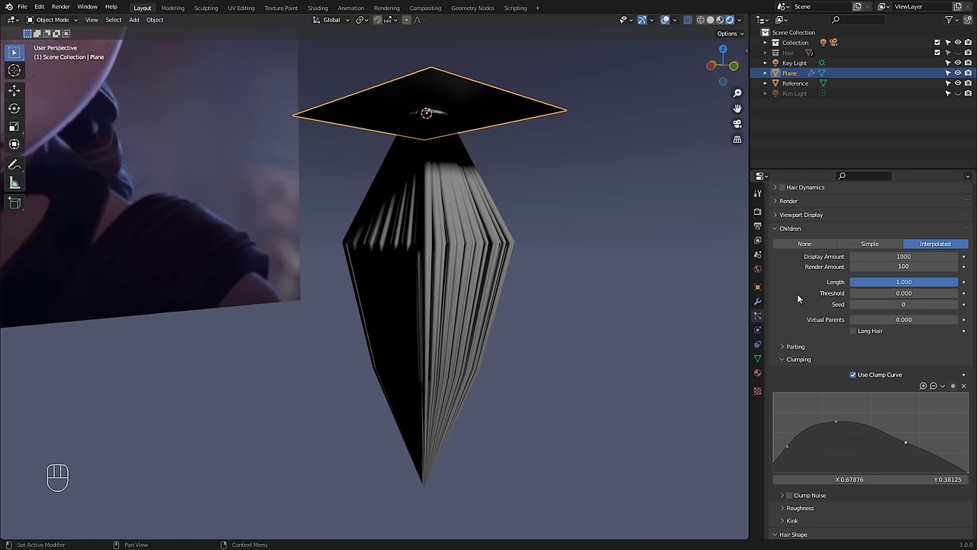
# - Set the particle system's viewport Strand Steps to 5
pyautogui.click(811, 215)
pyautogui.scroll(2, 816, 261)
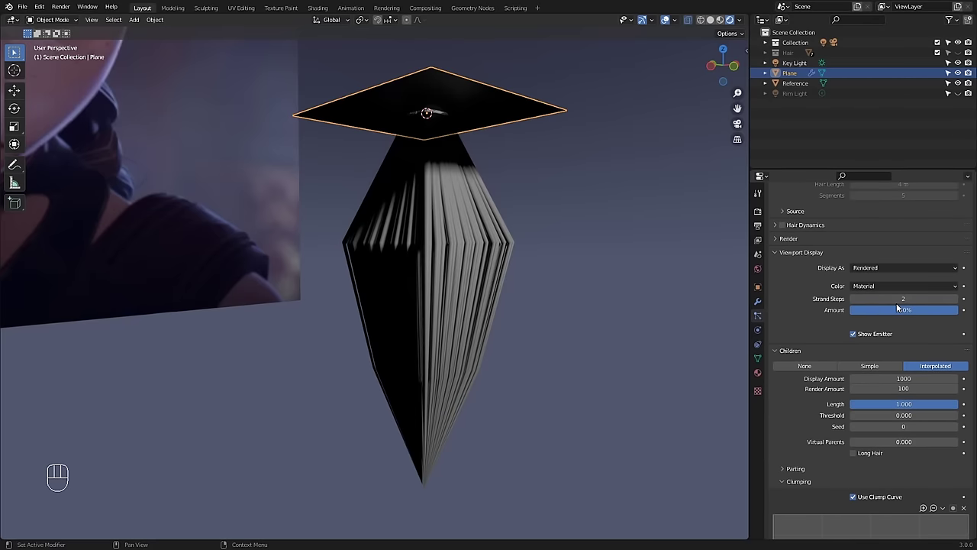
pyautogui.click(902, 299)
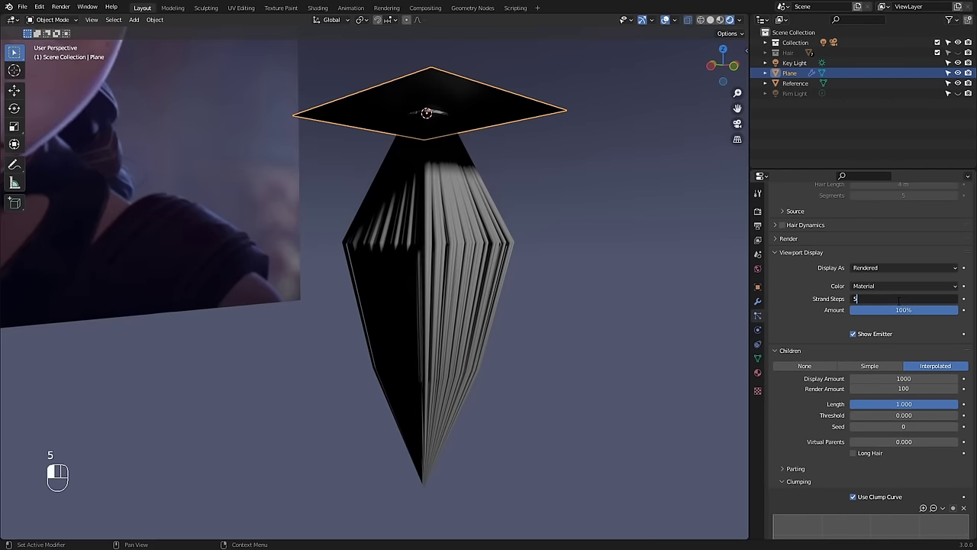
pyautogui.press('Return')
pyautogui.scroll(2, 798, 301)
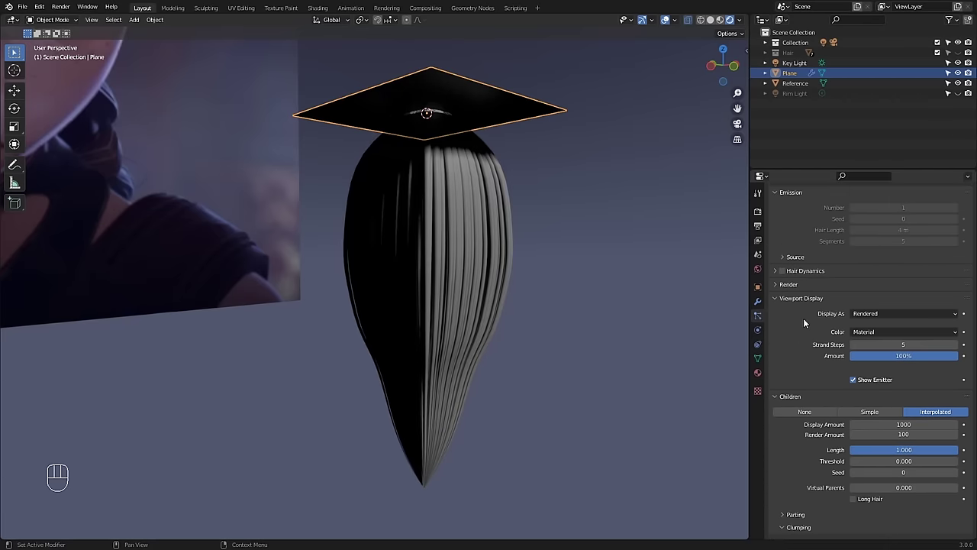
# - Enable B-Spline for the hair's render path
pyautogui.click(794, 286)
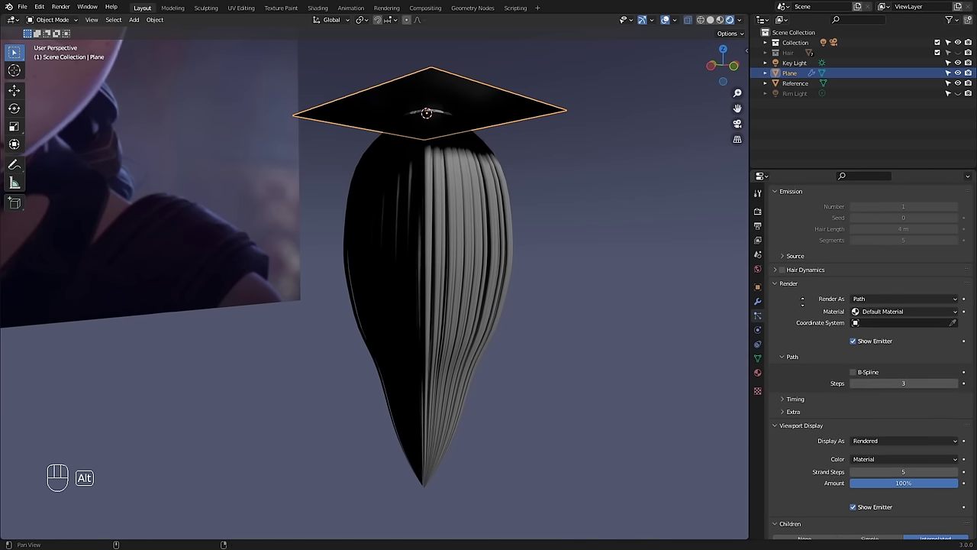
pyautogui.scroll(-2, 857, 338)
pyautogui.click(854, 335)
pyautogui.scroll(-9, 852, 329)
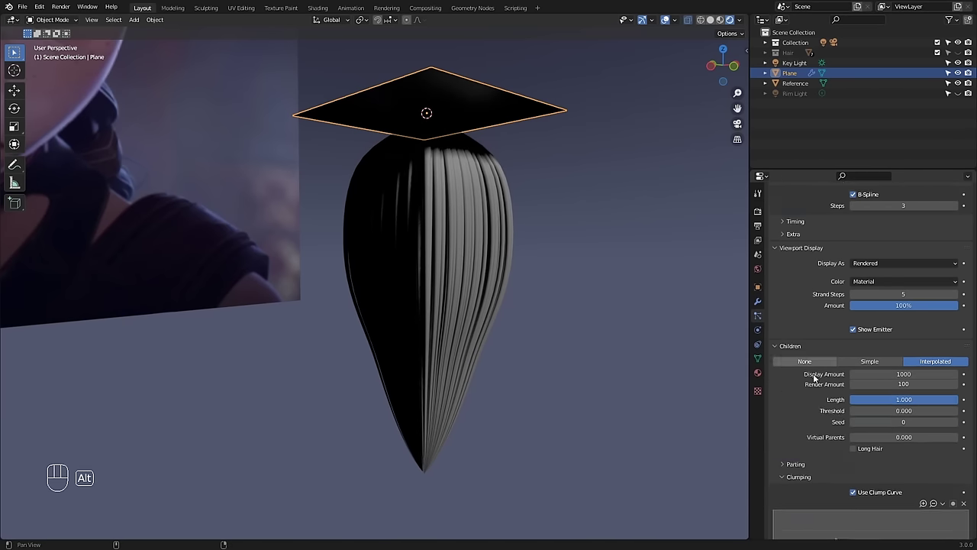
pyautogui.keyDown('alt'); pyautogui.moveTo(500, 336); pyautogui.dragTo(517, 323, button='middle'); pyautogui.keyUp('alt')
pyautogui.keyDown('alt'); pyautogui.moveTo(353, 313); pyautogui.dragTo(501, 295, button='middle'); pyautogui.keyUp('alt')
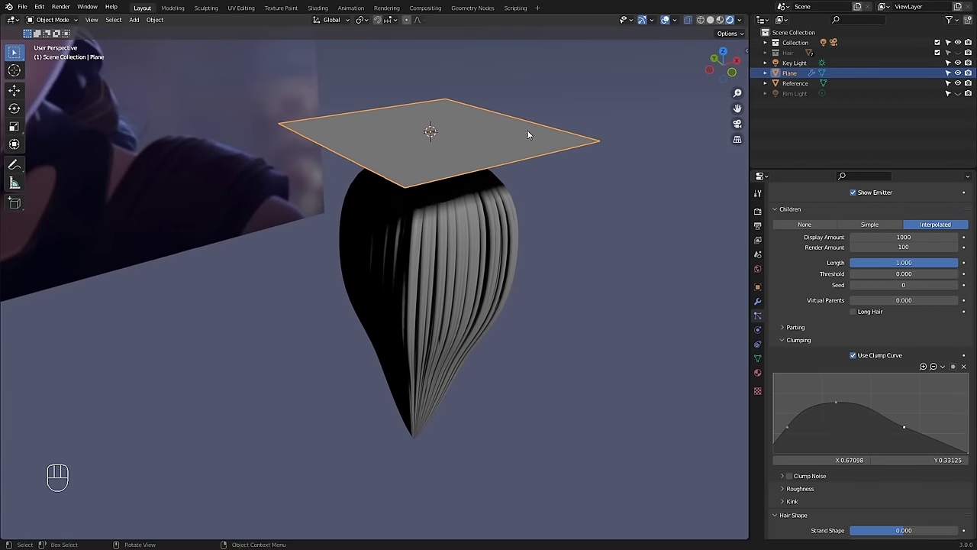
pyautogui.press('alt')
pyautogui.keyDown('alt'); pyautogui.moveTo(518, 105); pyautogui.dragTo(589, 231, button='middle'); pyautogui.keyUp('alt')
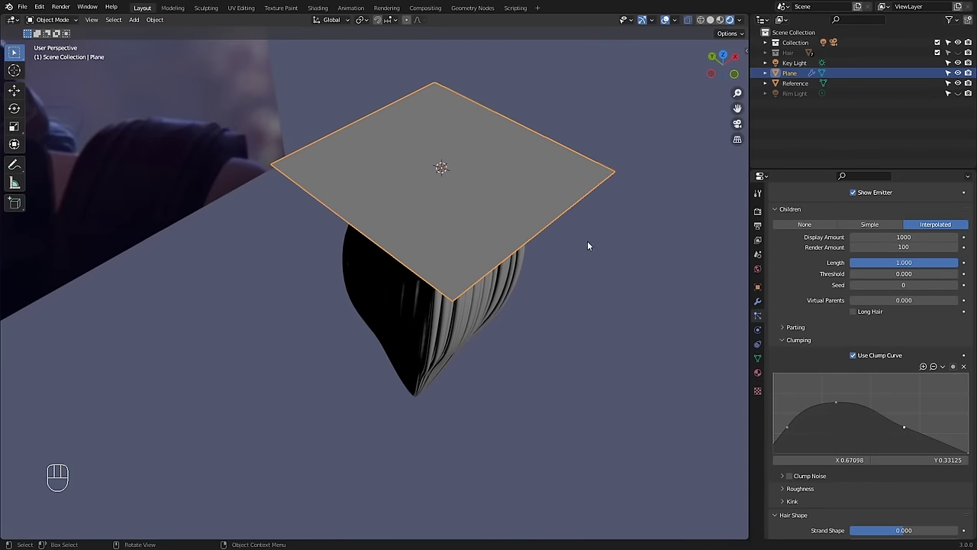
pyautogui.press('s')
pyautogui.press('y')
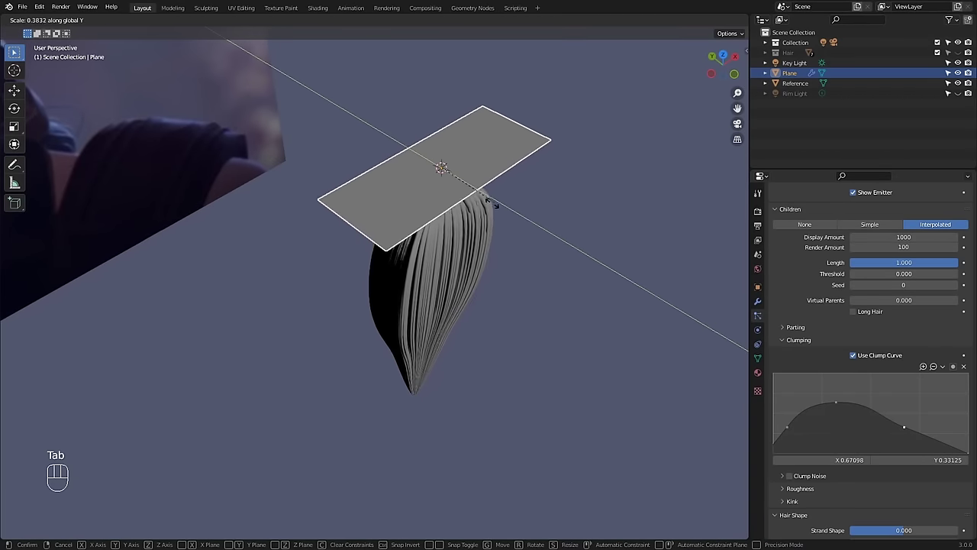
pyautogui.press('Tab')
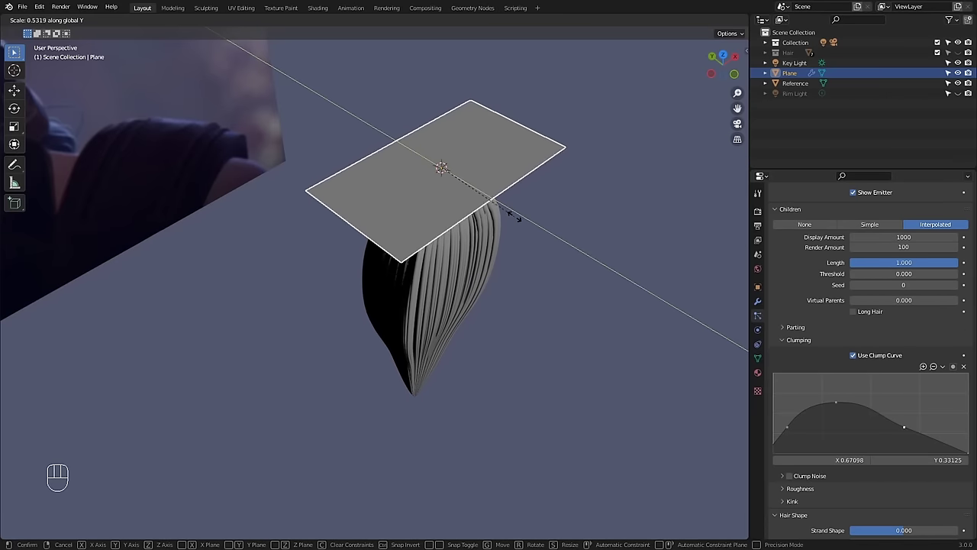
pyautogui.press('Escape')
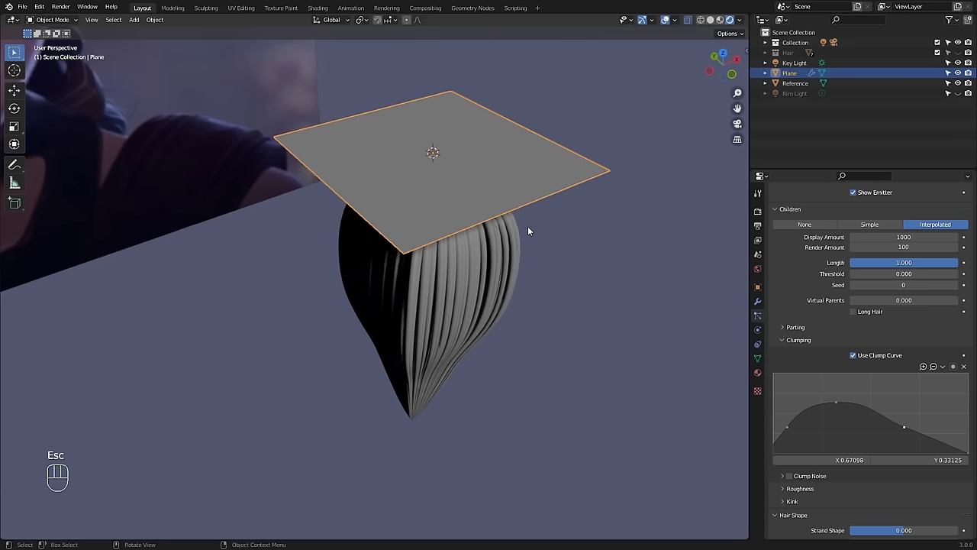
# - Scale the plane's mesh narrower along the Y axis in Edit Mode to flatten the hair clump
pyautogui.press('Tab')
pyautogui.press('s')
pyautogui.press('y')
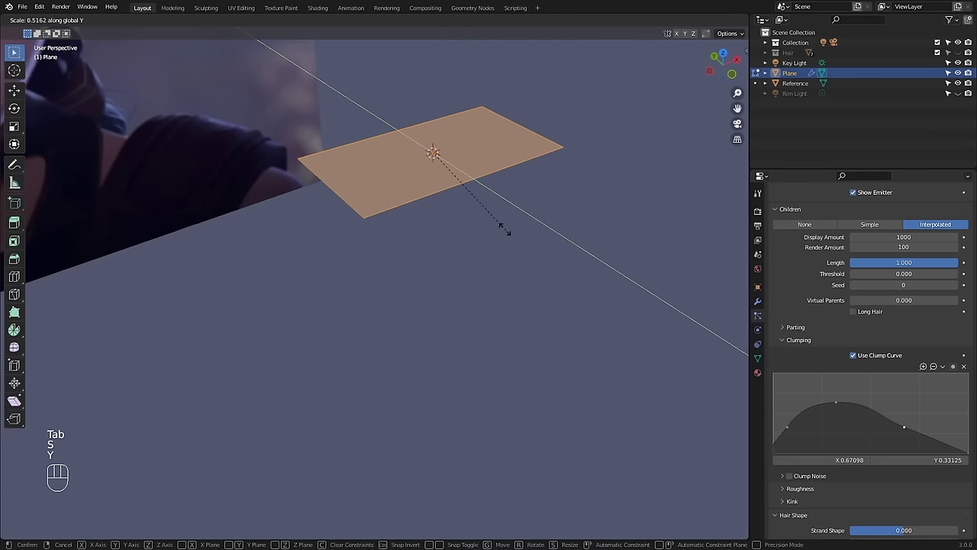
pyautogui.click(448, 191)
pyautogui.press('Tab')
pyautogui.keyDown('alt'); pyautogui.moveTo(533, 249); pyautogui.dragTo(458, 234, button='middle'); pyautogui.keyUp('alt')
pyautogui.press('Tab')
pyautogui.press('s')
pyautogui.press('y')
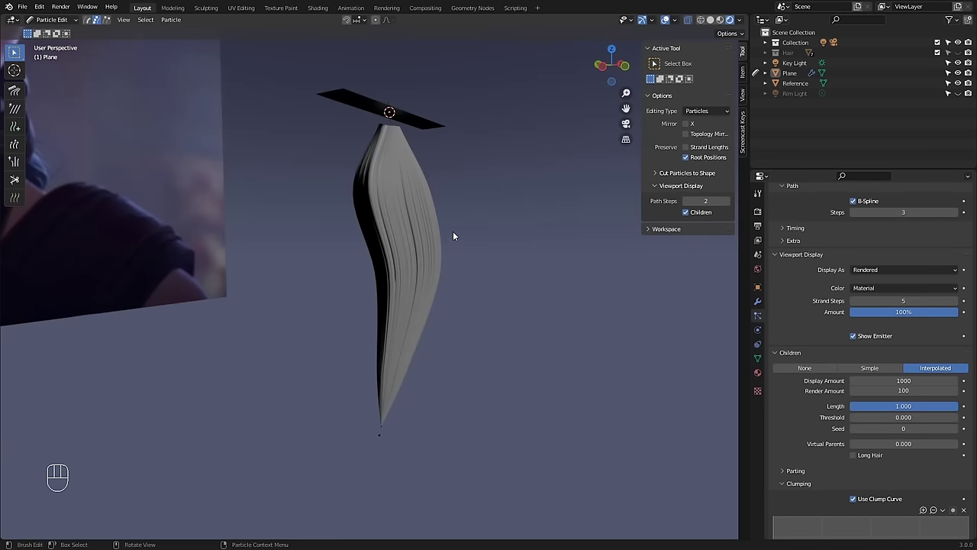
# - Set the Particle Edit viewport Path Steps to 5
pyautogui.click(61, 23)
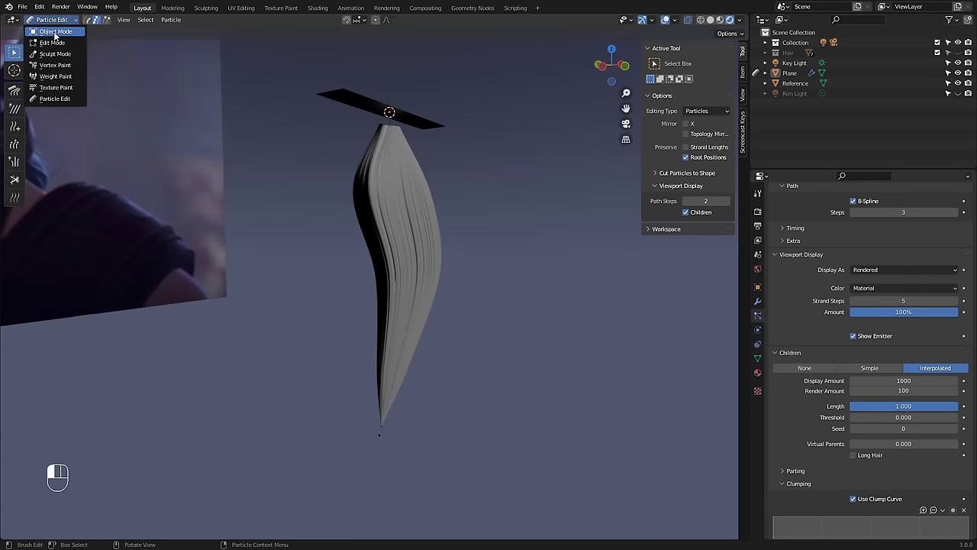
pyautogui.click(55, 32)
pyautogui.click(53, 21)
pyautogui.click(53, 99)
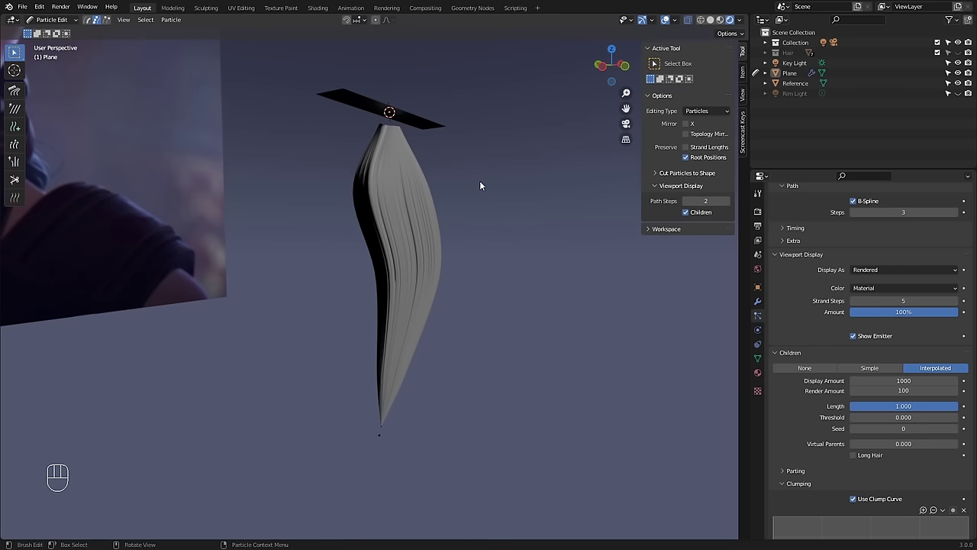
pyautogui.press('n')
pyautogui.press('n')
pyautogui.press('n')
pyautogui.press('n')
pyautogui.click(670, 189)
pyautogui.click(674, 190)
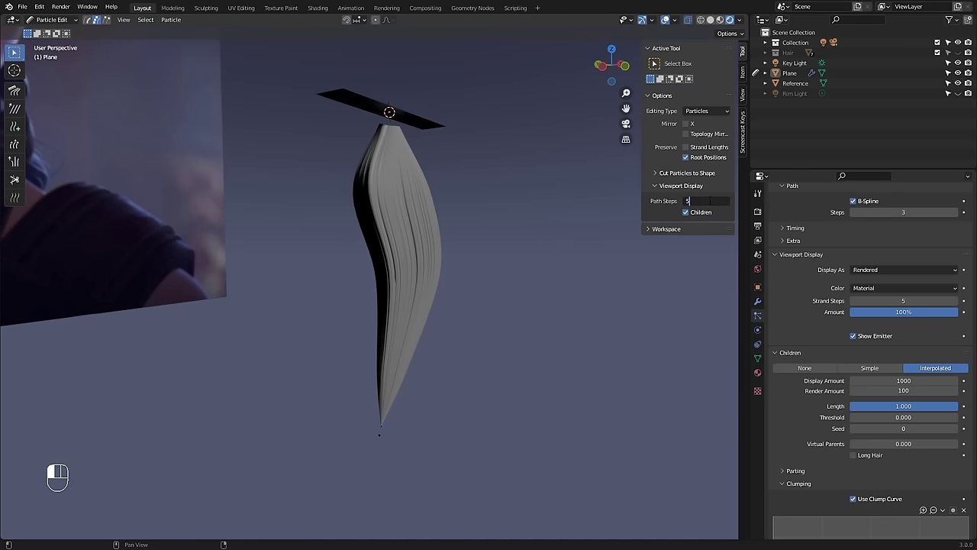
pyautogui.press('Return')
pyautogui.scroll(1, 830, 278)
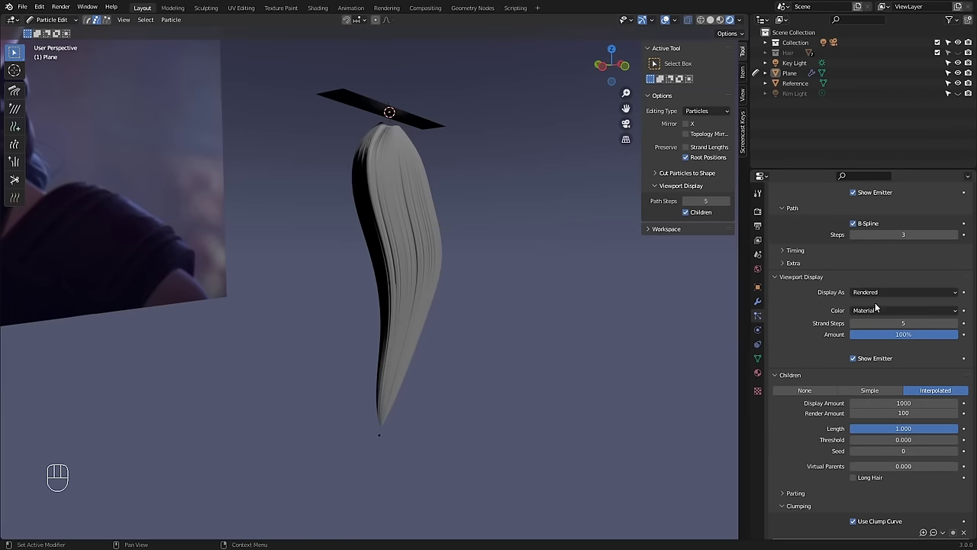
# - Compare the hair clump's smoothness between Object Mode and Particle Edit mode
pyautogui.click(53, 20)
pyautogui.click(52, 32)
pyautogui.click(53, 20)
pyautogui.click(53, 98)
pyautogui.moveTo(499, 215)
pyautogui.keyDown('alt'); pyautogui.mouseDown()
pyautogui.moveTo(451, 218)
pyautogui.moveTo(484, 214)
pyautogui.mouseUp(); pyautogui.keyUp('alt')
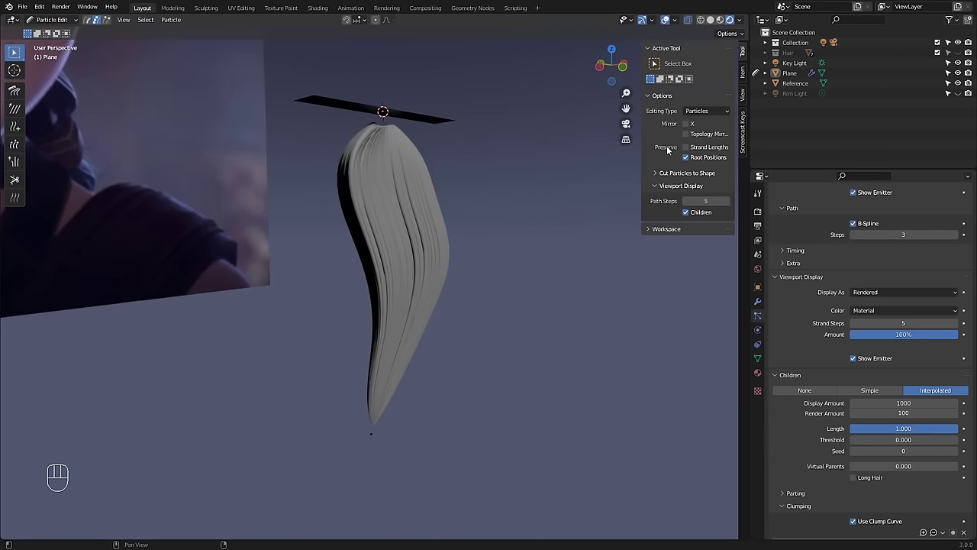
pyautogui.keyDown('alt'); pyautogui.moveTo(486, 229); pyautogui.dragTo(316, 399); pyautogui.keyUp('alt')
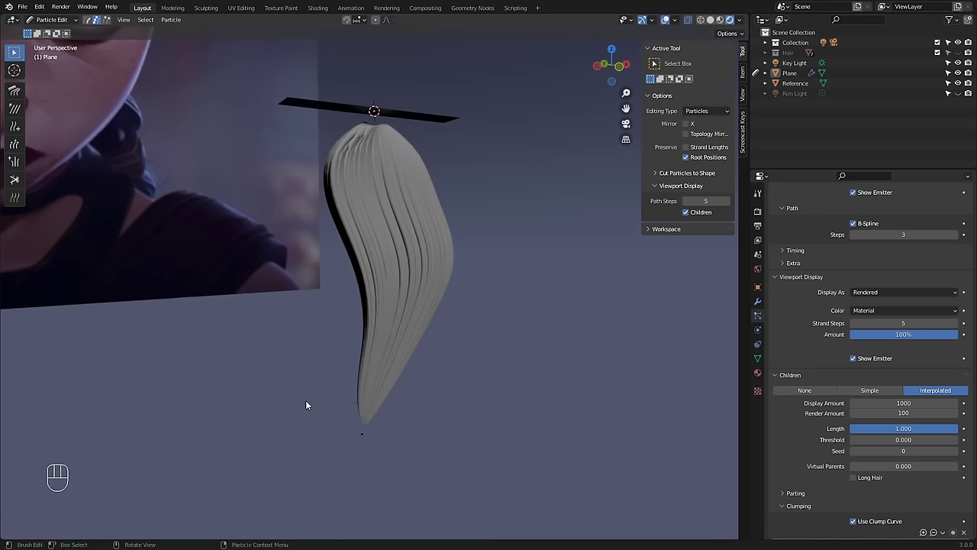
# - Move the hair clump's tip sideways and enable Preserve Strand Lengths
pyautogui.press('g')
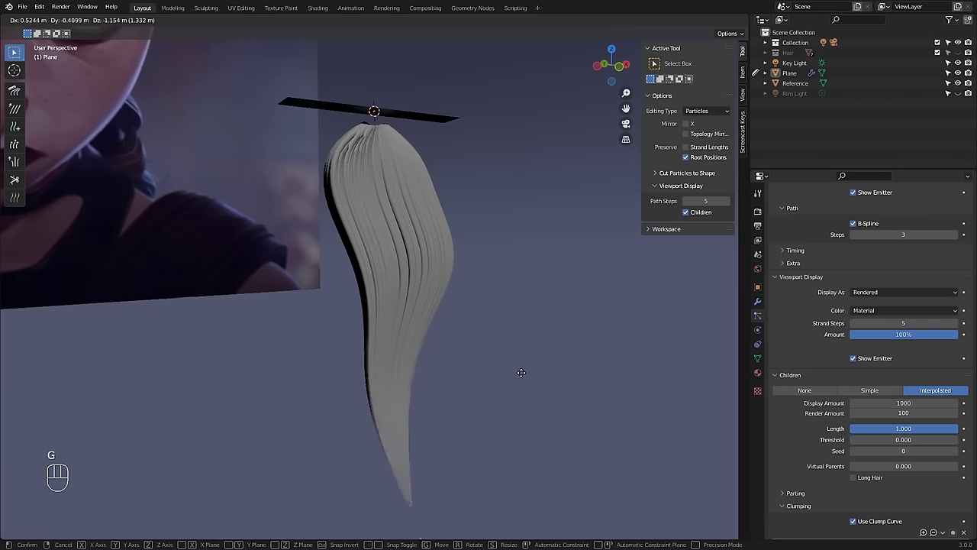
pyautogui.click(497, 353)
pyautogui.keyDown('alt'); pyautogui.moveTo(621, 172); pyautogui.dragTo(525, 229); pyautogui.keyUp('alt')
pyautogui.moveTo(326, 215); pyautogui.dragTo(449, 279)
pyautogui.press('g')
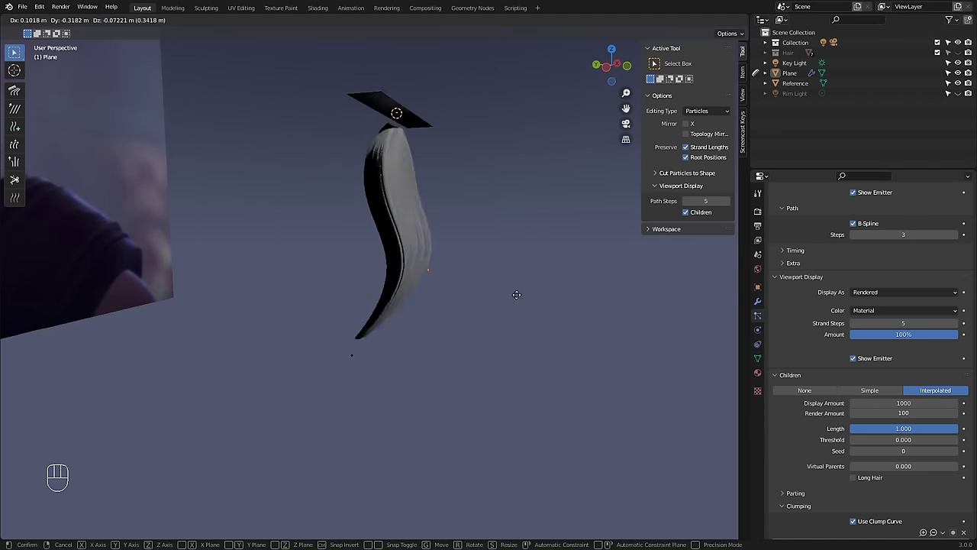
pyautogui.press('Escape')
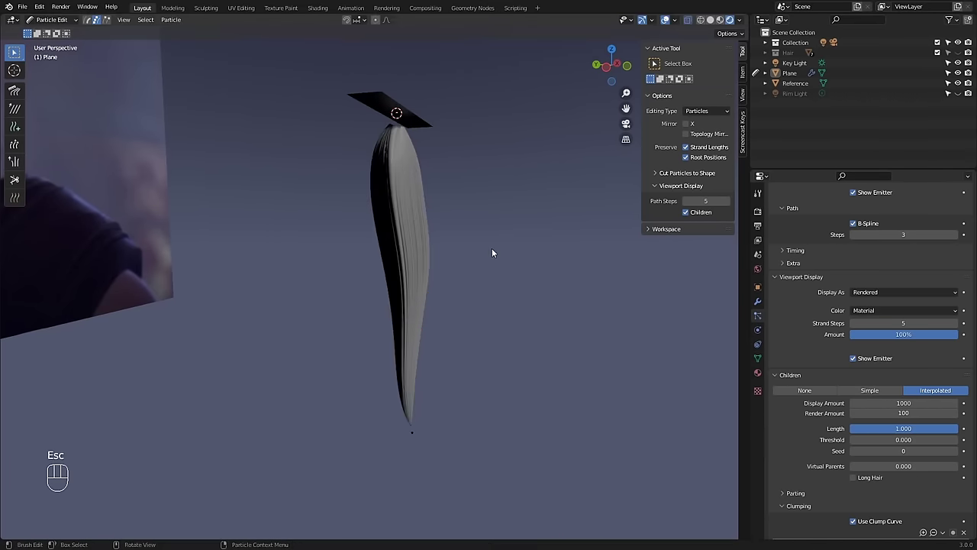
pyautogui.keyDown('alt'); pyautogui.moveTo(496, 244); pyautogui.dragTo(462, 258); pyautogui.keyUp('alt')
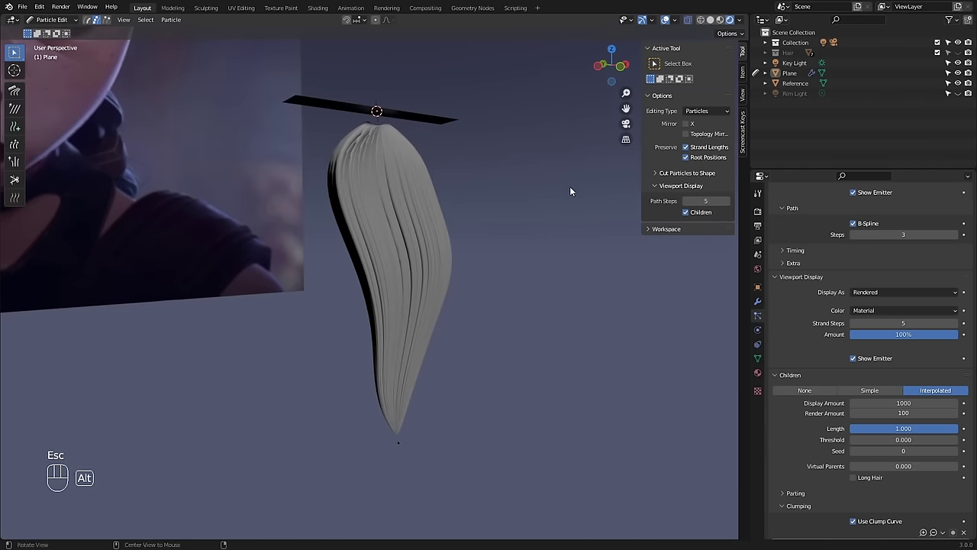
# - Reshape the hair clump in Particle Edit by moving its selected particle points sideways
pyautogui.keyDown('alt'); pyautogui.moveTo(571, 190); pyautogui.dragTo(678, 147); pyautogui.keyUp('alt')
pyautogui.keyDown('alt'); pyautogui.moveTo(454, 280); pyautogui.dragTo(424, 275); pyautogui.keyUp('alt')
pyautogui.moveTo(303, 221); pyautogui.dragTo(416, 343)
pyautogui.press('g')
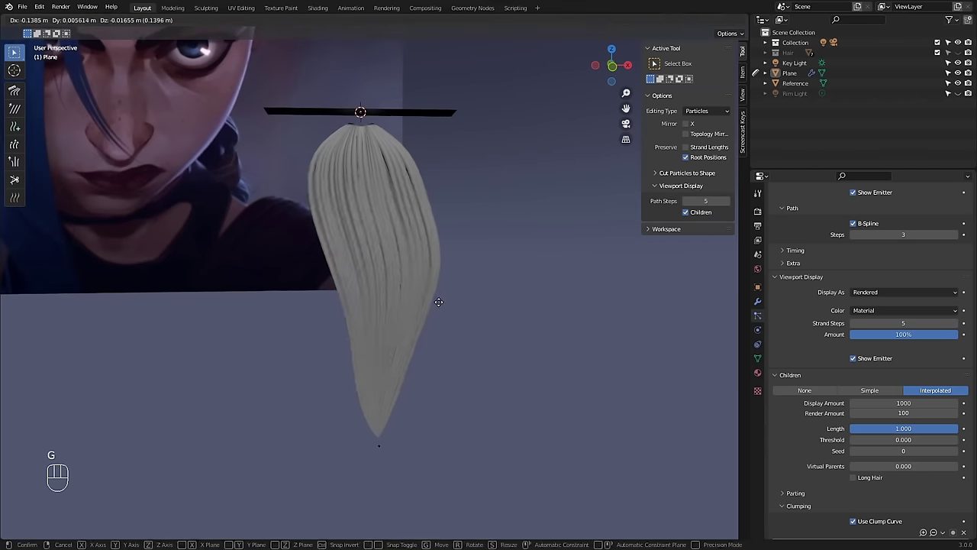
pyautogui.click(423, 328)
pyautogui.moveTo(292, 218); pyautogui.dragTo(433, 392)
pyautogui.press('g')
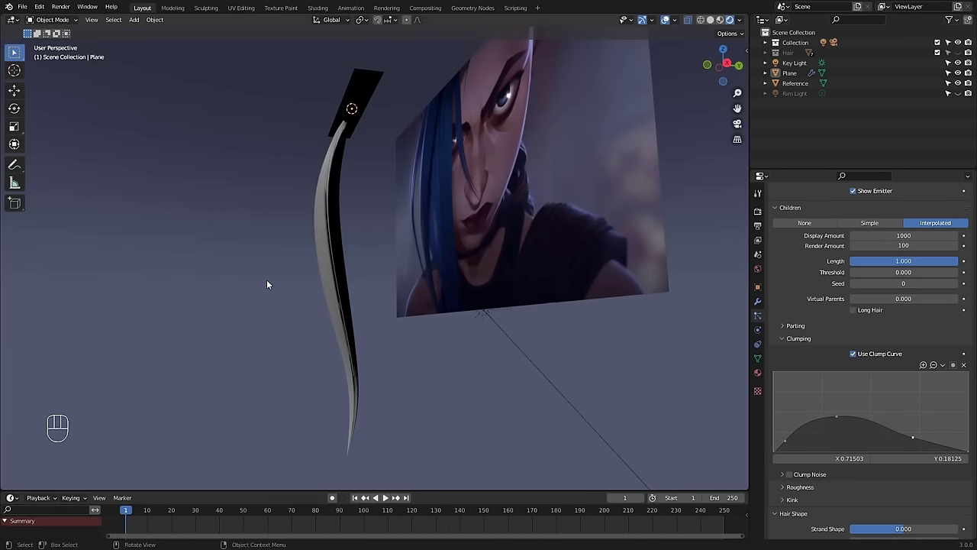
# - Enlarge the timeline area and switch it to the Shader Editor
pyautogui.keyDown('alt'); pyautogui.moveTo(267, 281); pyautogui.dragTo(391, 334); pyautogui.keyUp('alt')
pyautogui.moveTo(420, 493); pyautogui.dragTo(410, 340)
pyautogui.click(11, 339)
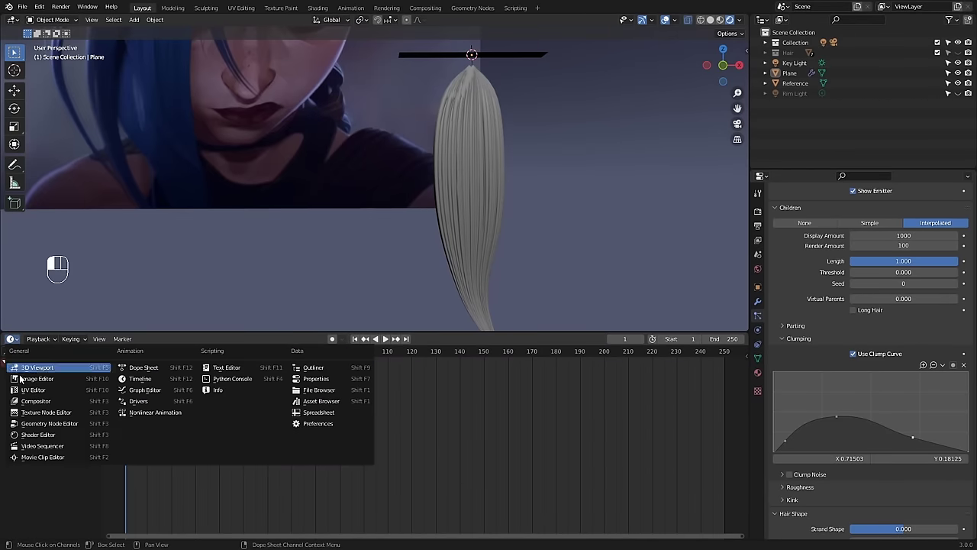
pyautogui.click(37, 435)
# - Create a new material for the plane and delete its default shader node, leaving only Material Output
pyautogui.click(393, 339)
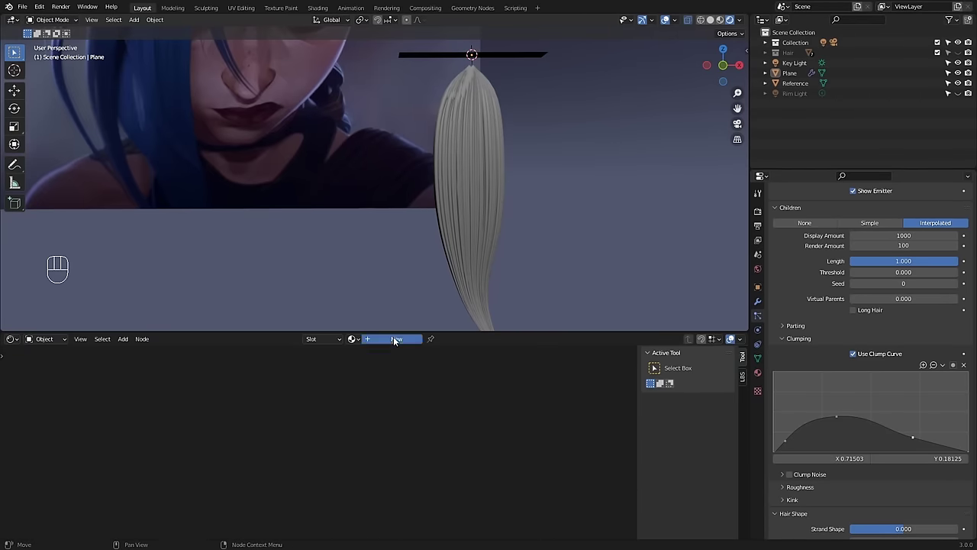
pyautogui.keyDown('ctrl'); pyautogui.keyDown('alt'); pyautogui.moveTo(206, 480); pyautogui.dragTo(347, 409); pyautogui.keyUp('alt'); pyautogui.keyUp('ctrl')
pyautogui.click(278, 433)
pyautogui.press('Delete')
pyautogui.keyDown('alt'); pyautogui.moveTo(189, 432); pyautogui.dragTo(264, 395); pyautogui.keyUp('alt')
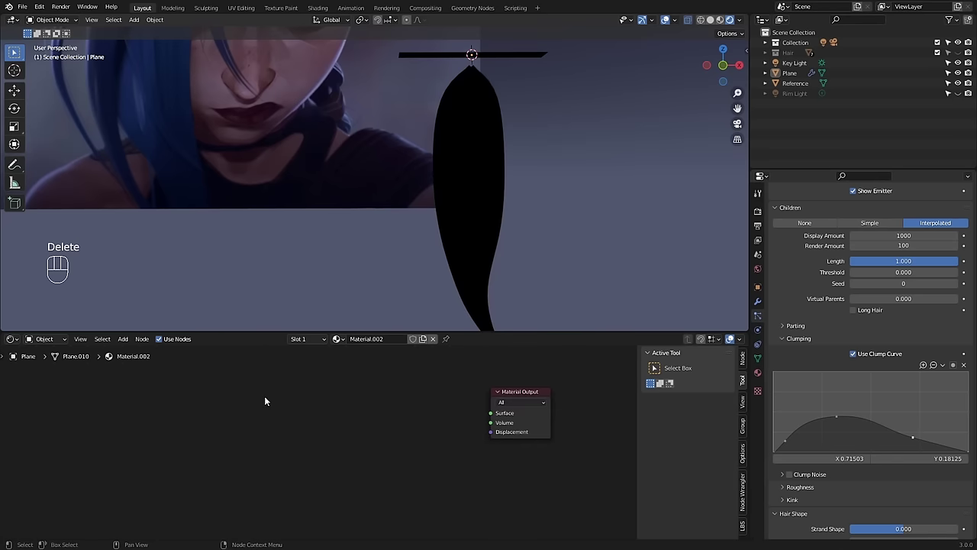
# - Add a Hair Info node on the input side of the Material Output
pyautogui.hotkey('shift', 'a')
pyautogui.click(174, 394)
pyautogui.write('ha')
pyautogui.press('Return')
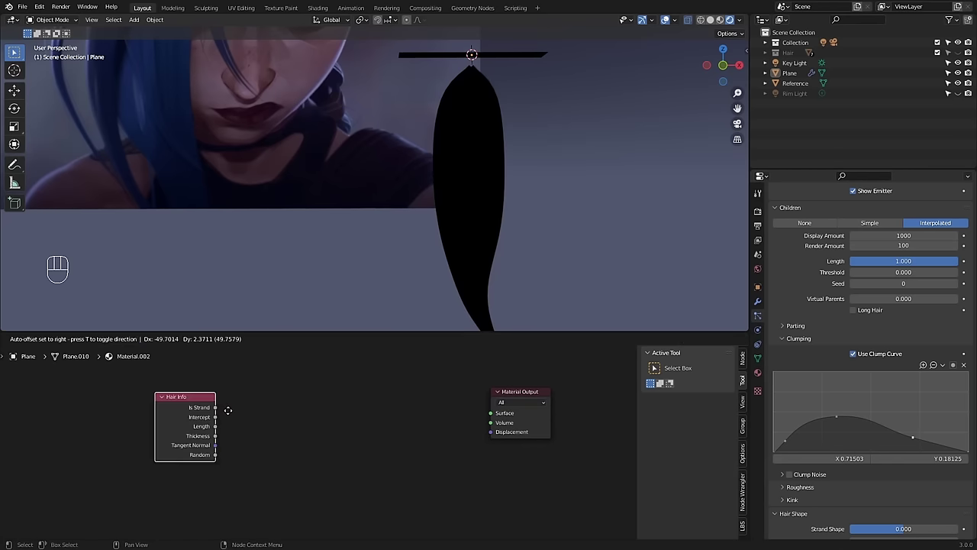
pyautogui.click(225, 411)
pyautogui.keyDown('alt'); pyautogui.moveTo(259, 419); pyautogui.dragTo(236, 410); pyautogui.keyUp('alt')
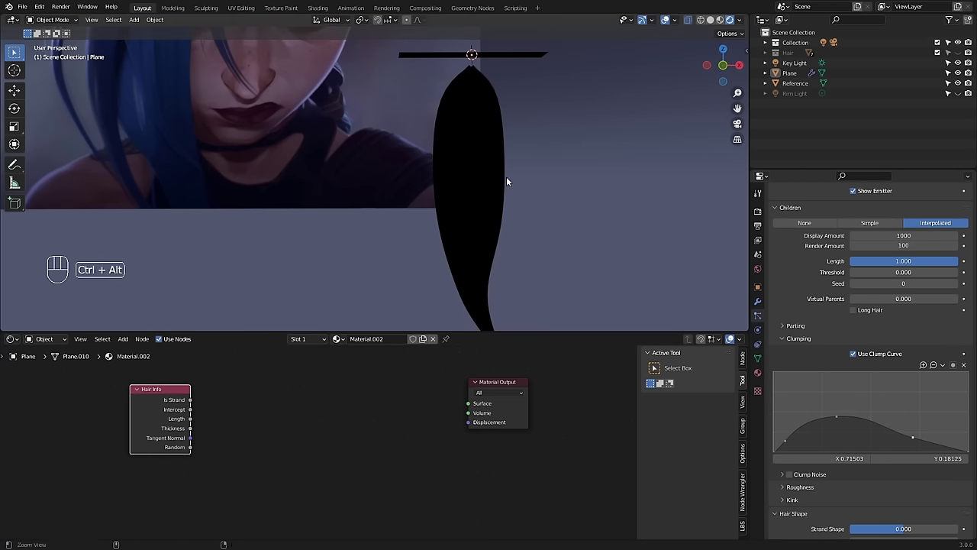
# - Move the plane with its hair clump upward beside the reference image
pyautogui.keyDown('ctrl'); pyautogui.keyDown('alt'); pyautogui.moveTo(507, 178); pyautogui.dragTo(376, 173); pyautogui.keyUp('alt'); pyautogui.keyUp('ctrl')
pyautogui.keyDown('alt'); pyautogui.keyDown('shift'); pyautogui.moveTo(473, 151); pyautogui.dragTo(463, 220); pyautogui.keyUp('shift'); pyautogui.keyUp('alt')
pyautogui.click(466, 255)
pyautogui.press('g')
pyautogui.click(461, 160)
pyautogui.keyDown('ctrl'); pyautogui.keyDown('alt'); pyautogui.moveTo(463, 164); pyautogui.dragTo(482, 187); pyautogui.keyUp('alt'); pyautogui.keyUp('ctrl')
# - Add a ColorRamp node between Hair Info and Material Output
pyautogui.click(285, 388)
pyautogui.keyDown('ctrl'); pyautogui.keyDown('alt'); pyautogui.moveTo(279, 388); pyautogui.dragTo(290, 387); pyautogui.keyUp('alt'); pyautogui.keyUp('ctrl')
pyautogui.hotkey('shift', 'a')
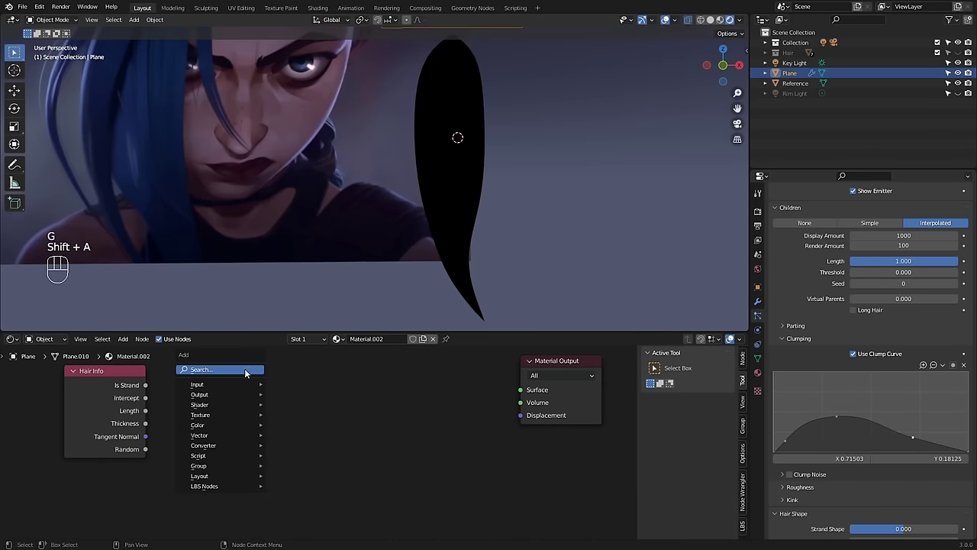
pyautogui.write('color')
pyautogui.click(263, 399)
pyautogui.click(234, 394)
# - Connect Hair Info's Intercept to the ColorRamp's Fac and the ramp's Color to the Material Output's Surface
pyautogui.keyDown('alt'); pyautogui.moveTo(173, 402); pyautogui.dragTo(157, 418); pyautogui.keyUp('alt')
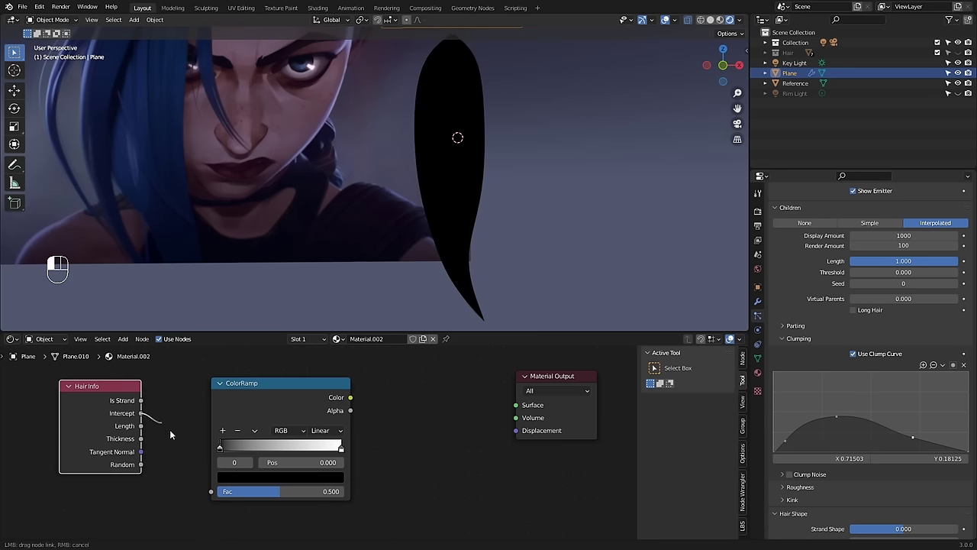
pyautogui.moveTo(216, 494); pyautogui.dragTo(211, 491)
pyautogui.moveTo(349, 397); pyautogui.dragTo(423, 396)
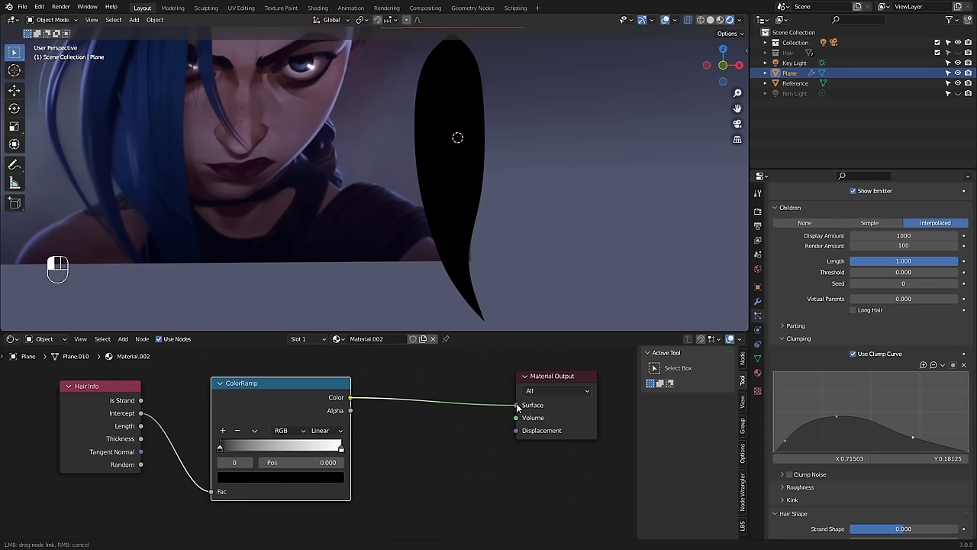
pyautogui.moveTo(516, 408); pyautogui.dragTo(516, 406)
pyautogui.keyDown('ctrl'); pyautogui.keyDown('alt'); pyautogui.moveTo(381, 200); pyautogui.dragTo(384, 223); pyautogui.keyUp('alt'); pyautogui.keyUp('ctrl')
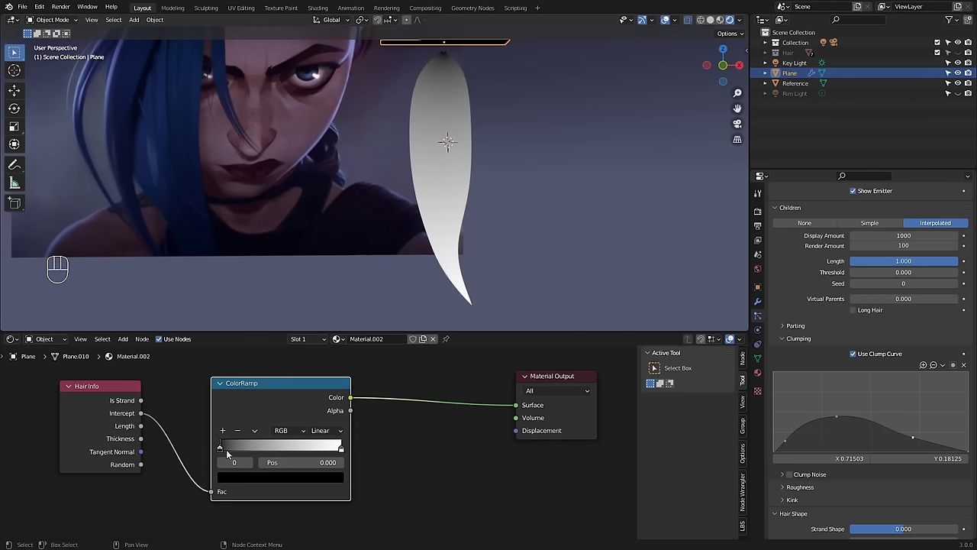
# - Set the ColorRamp's first stop to a dark blue sampled from the hair in the reference image
pyautogui.click(233, 477)
pyautogui.click(316, 410)
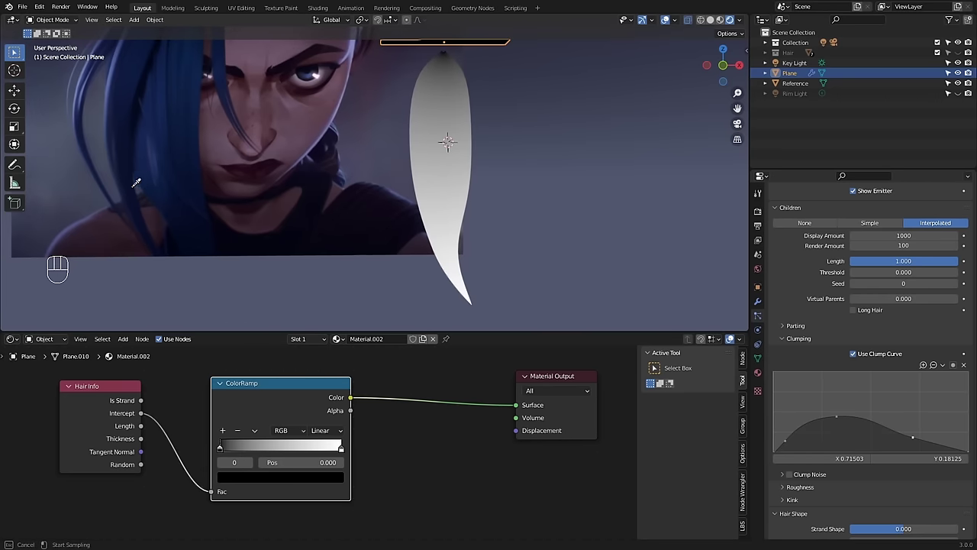
pyautogui.click(173, 197)
pyautogui.moveTo(467, 55); pyautogui.dragTo(435, 56, button='middle')
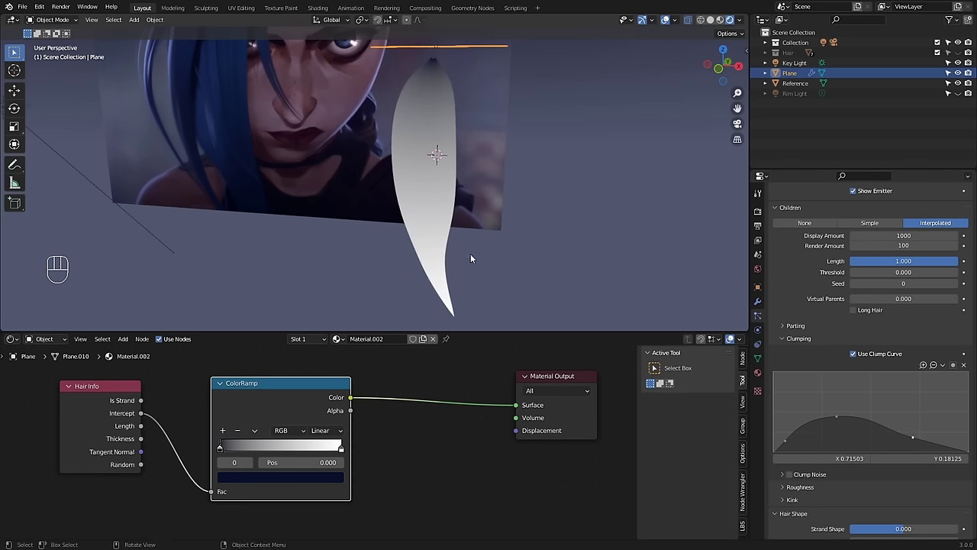
# - Set the ColorRamp's end stop to dark blue sampled from the reference hair and add a middle stop at 0.500
pyautogui.click(340, 446)
pyautogui.click(336, 476)
pyautogui.click(336, 449)
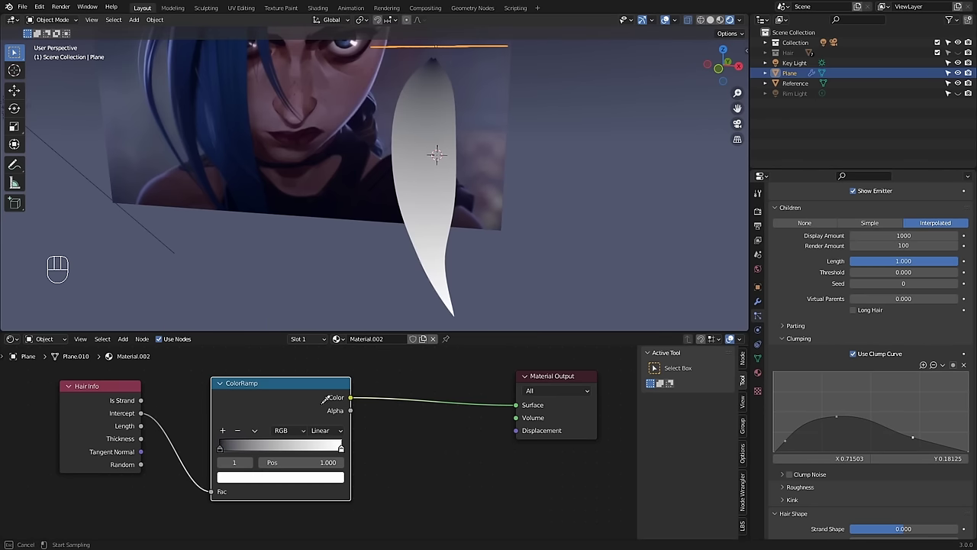
pyautogui.click(185, 148)
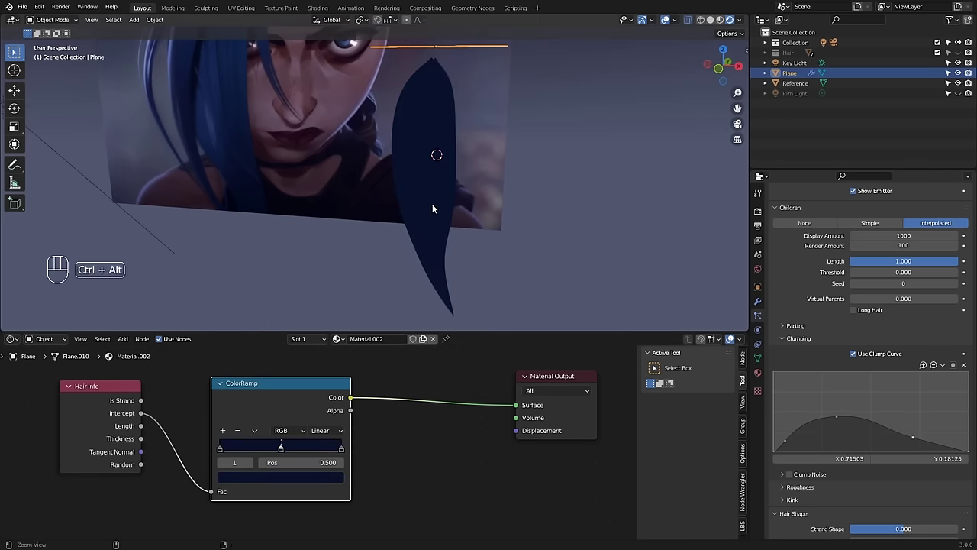
# - Give the ramp's middle stop a brighter blue sampled from the reference hair, adjusting its colour value to 0.103
pyautogui.moveTo(435, 199); pyautogui.dragTo(433, 153, button='middle')
pyautogui.click(300, 476)
pyautogui.click(316, 426)
pyautogui.click(182, 75)
pyautogui.click(289, 480)
pyautogui.moveTo(316, 373); pyautogui.dragTo(316, 364)
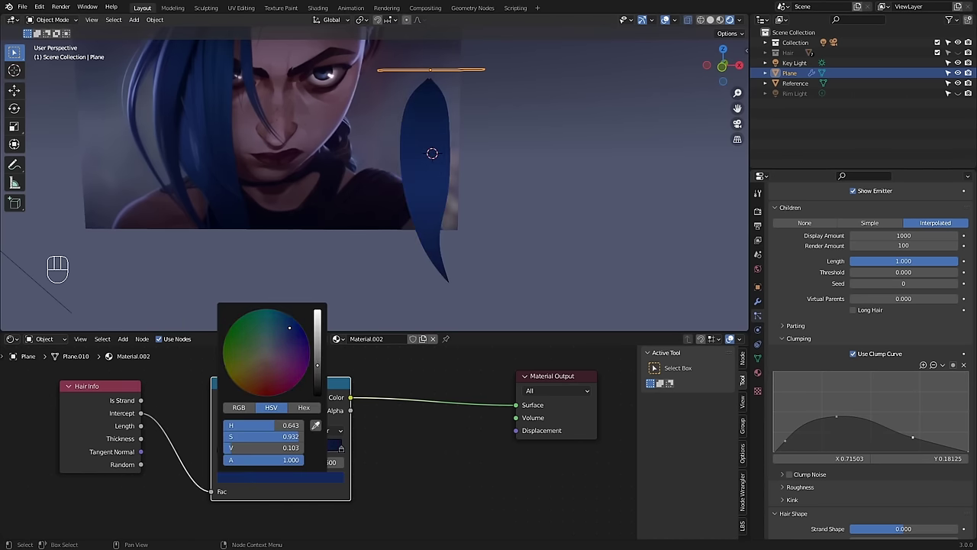
pyautogui.moveTo(442, 211); pyautogui.dragTo(492, 213, button='middle')
pyautogui.scroll(1, 495, 215)
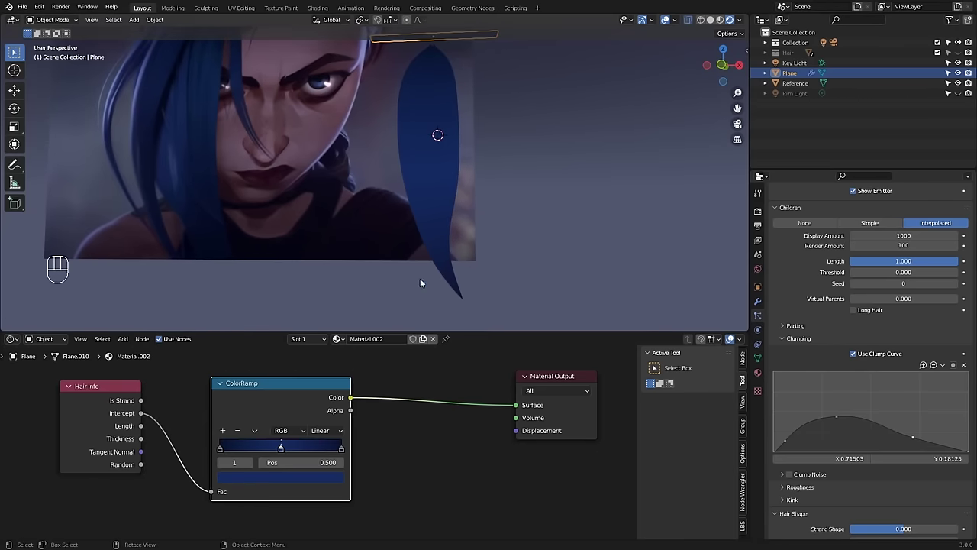
# - Reposition the ColorRamp and Hair Info nodes to tidy the node layout
pyautogui.moveTo(310, 392); pyautogui.dragTo(339, 391)
pyautogui.moveTo(93, 395); pyautogui.dragTo(111, 403)
pyautogui.keyDown('ctrl'); pyautogui.keyDown('alt'); pyautogui.moveTo(243, 396); pyautogui.dragTo(278, 423); pyautogui.keyUp('alt'); pyautogui.keyUp('ctrl')
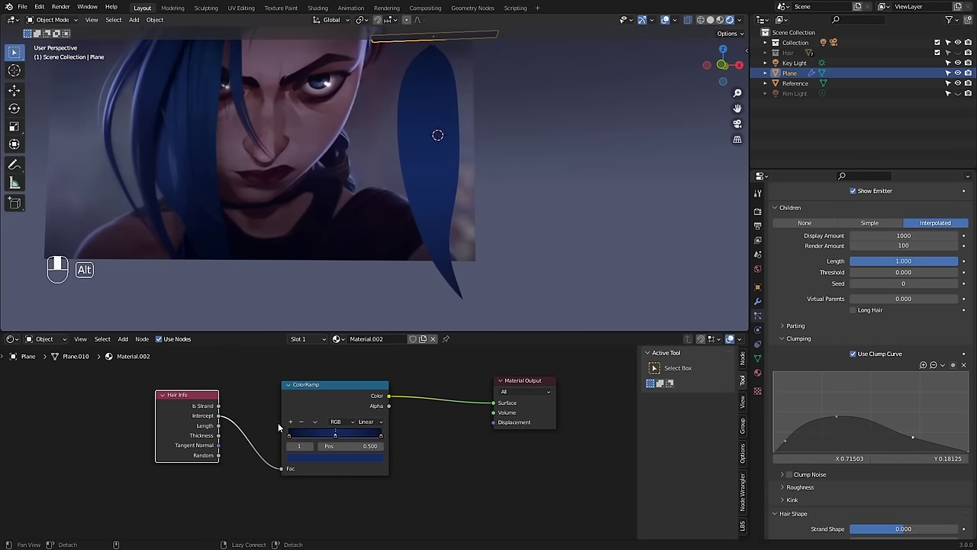
# - Inspect the strand colour variation in the reference hair and add a Noise Texture node below Hair Info
pyautogui.keyDown('alt'); pyautogui.keyDown('shift'); pyautogui.moveTo(276, 119); pyautogui.dragTo(419, 176); pyautogui.keyUp('shift'); pyautogui.keyUp('alt')
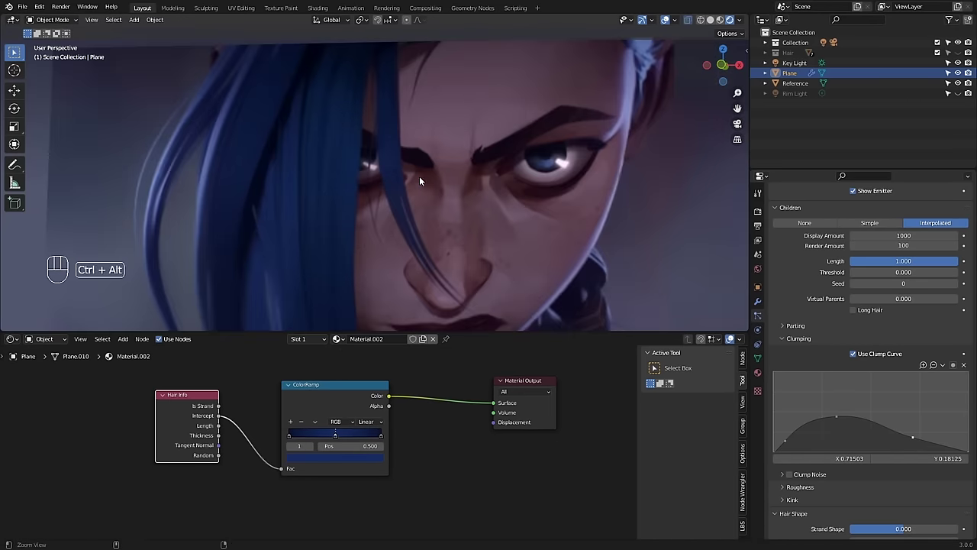
pyautogui.keyDown('ctrl'); pyautogui.keyDown('alt'); pyautogui.moveTo(503, 191); pyautogui.dragTo(404, 152); pyautogui.keyUp('alt'); pyautogui.keyUp('ctrl')
pyautogui.keyDown('alt'); pyautogui.moveTo(404, 152); pyautogui.dragTo(421, 172); pyautogui.keyUp('alt')
pyautogui.hotkey('shift', 'a')
pyautogui.click(76, 394)
pyautogui.write('noise')
pyautogui.click(124, 419)
pyautogui.click(111, 458)
# - Add a Texture Coordinate node near the Noise Texture
pyautogui.moveTo(108, 473); pyautogui.dragTo(207, 435, button='middle')
pyautogui.hotkey('shift', 'a')
pyautogui.click(134, 393)
pyautogui.write('texture coo')
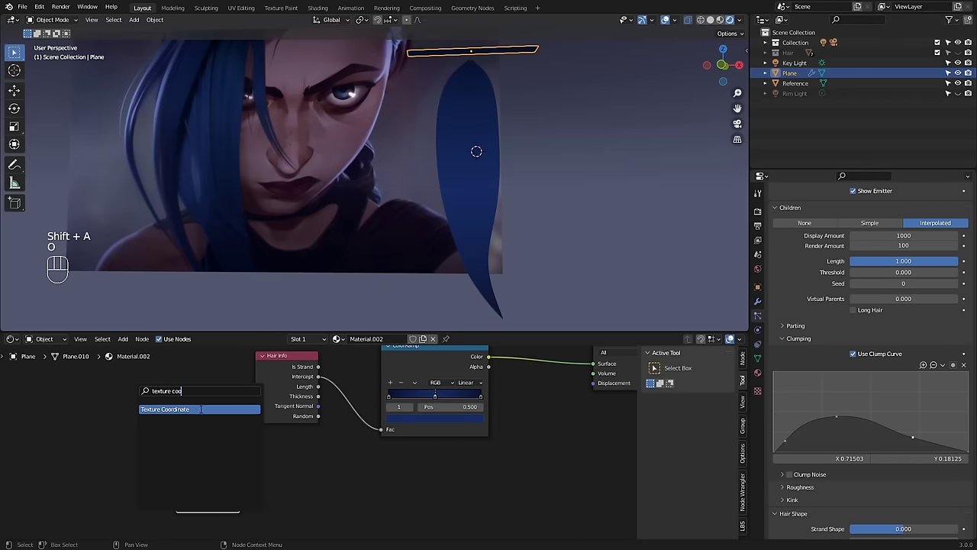
pyautogui.click(201, 409)
pyautogui.click(149, 425)
# - Connect Texture Coordinate's UV output to the Noise Texture's Vector and place both nodes below the Hair Info branch
pyautogui.keyDown('ctrl'); pyautogui.keyDown('alt'); pyautogui.moveTo(87, 473); pyautogui.dragTo(265, 452); pyautogui.keyUp('alt'); pyautogui.keyUp('ctrl')
pyautogui.scroll(-2, 454, 405)
pyautogui.moveTo(407, 166); pyautogui.dragTo(465, 239, button='middle')
pyautogui.moveTo(336, 432); pyautogui.dragTo(232, 463, button='middle')
pyautogui.moveTo(231, 474); pyautogui.dragTo(69, 448)
pyautogui.press('g')
pyautogui.click(367, 493)
pyautogui.keyDown('alt'); pyautogui.moveTo(423, 470); pyautogui.dragTo(267, 507); pyautogui.keyUp('alt')
pyautogui.keyDown('ctrl'); pyautogui.keyDown('alt'); pyautogui.moveTo(311, 411); pyautogui.dragTo(302, 429); pyautogui.keyUp('alt'); pyautogui.keyUp('ctrl')
# - Insert a Mix color node between the ColorRamp and Material Output, feeding the ramp's color into Color1
pyautogui.hotkey('shift', 'a')
pyautogui.click(382, 384)
pyautogui.write('mix')
pyautogui.press('Return')
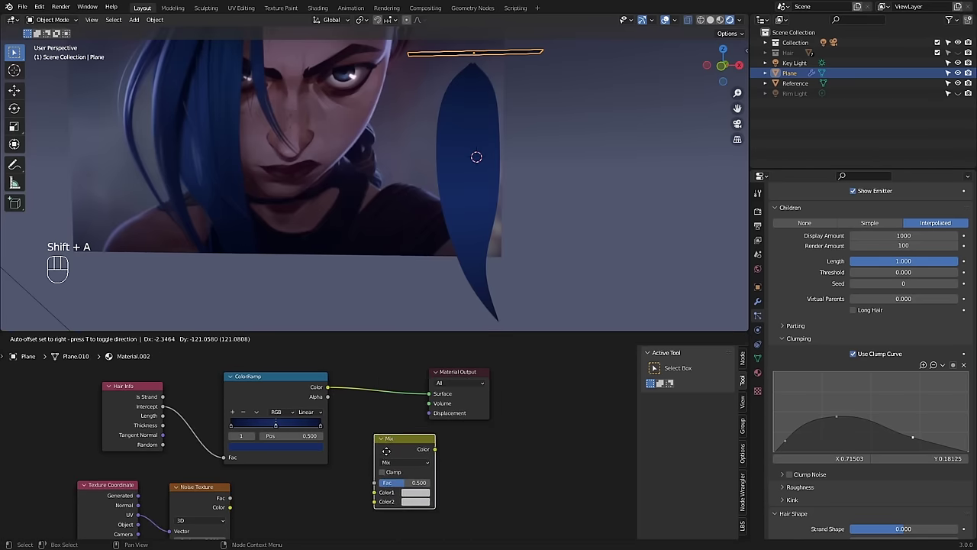
pyautogui.click(389, 412)
pyautogui.press('g')
pyautogui.click(248, 399)
pyautogui.click(339, 476)
pyautogui.keyDown('alt'); pyautogui.moveTo(285, 447); pyautogui.dragTo(204, 379); pyautogui.keyUp('alt')
pyautogui.keyDown('alt'); pyautogui.moveTo(321, 475); pyautogui.dragTo(352, 444); pyautogui.keyUp('alt')
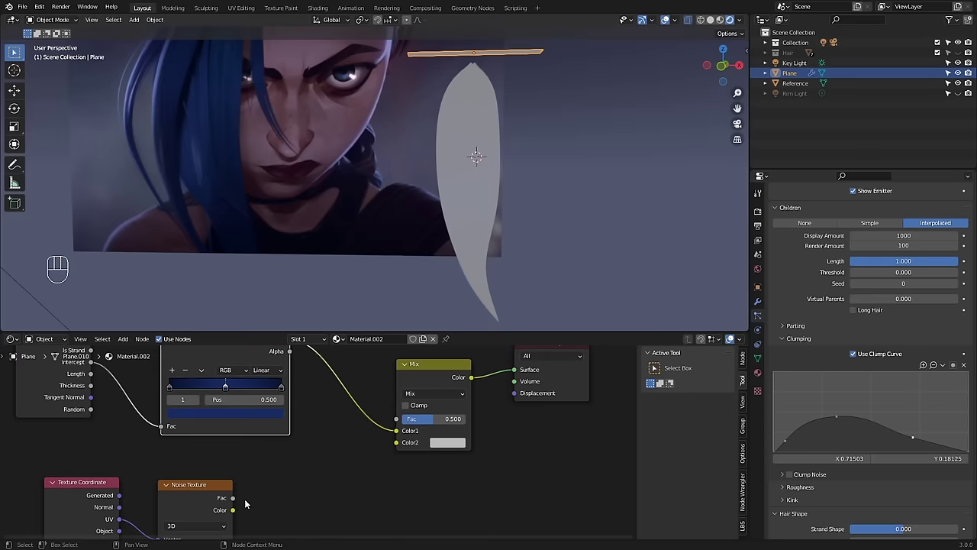
# - Connect the Noise Texture's Fac to the Mix node's Fac and set Color2 to black
pyautogui.moveTo(6, 469); pyautogui.dragTo(331, 461)
pyautogui.press('g')
pyautogui.click(308, 472)
pyautogui.moveTo(396, 422); pyautogui.dragTo(397, 419)
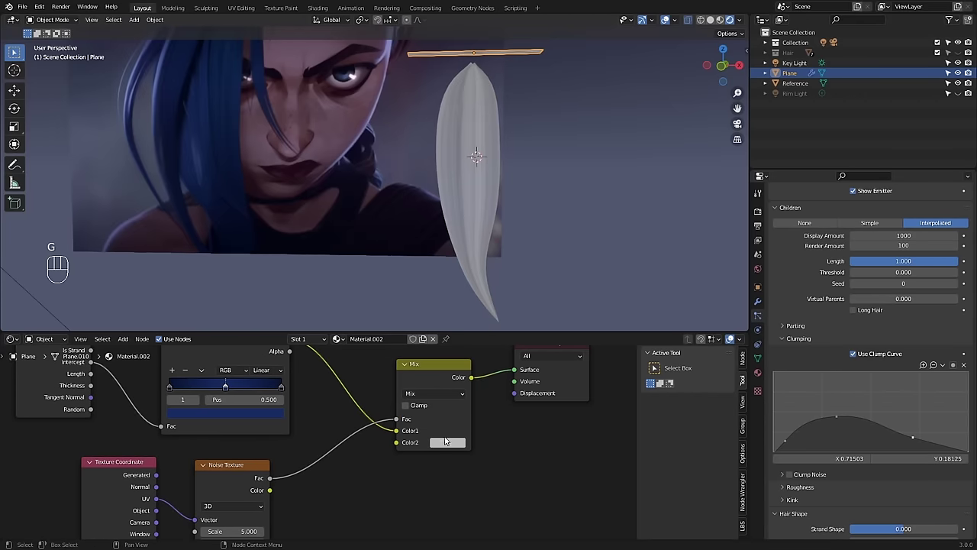
pyautogui.click(448, 442)
pyautogui.moveTo(522, 332); pyautogui.dragTo(522, 368)
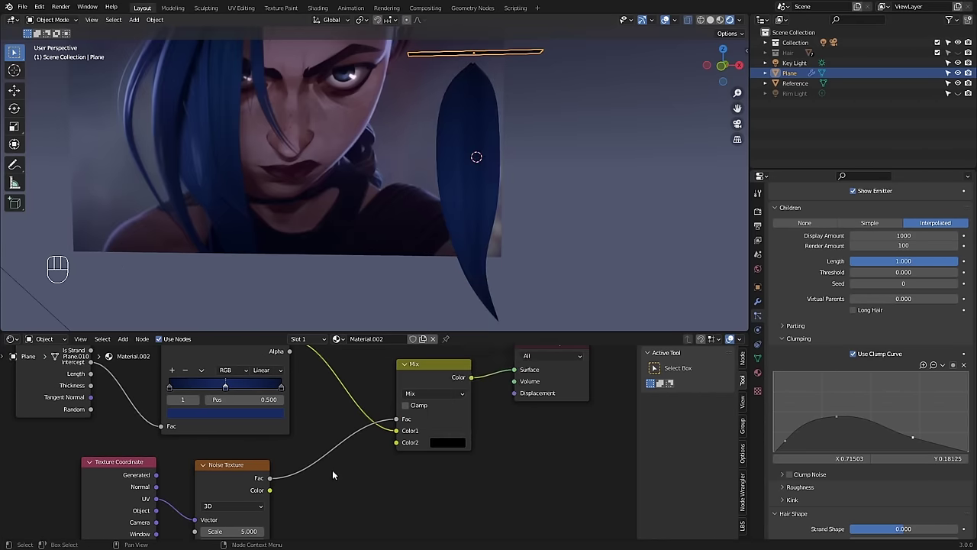
# - Insert a second ColorRamp between the Noise Texture's Fac and the Mix node's Fac
pyautogui.scroll(-1, 332, 469)
pyautogui.press('g')
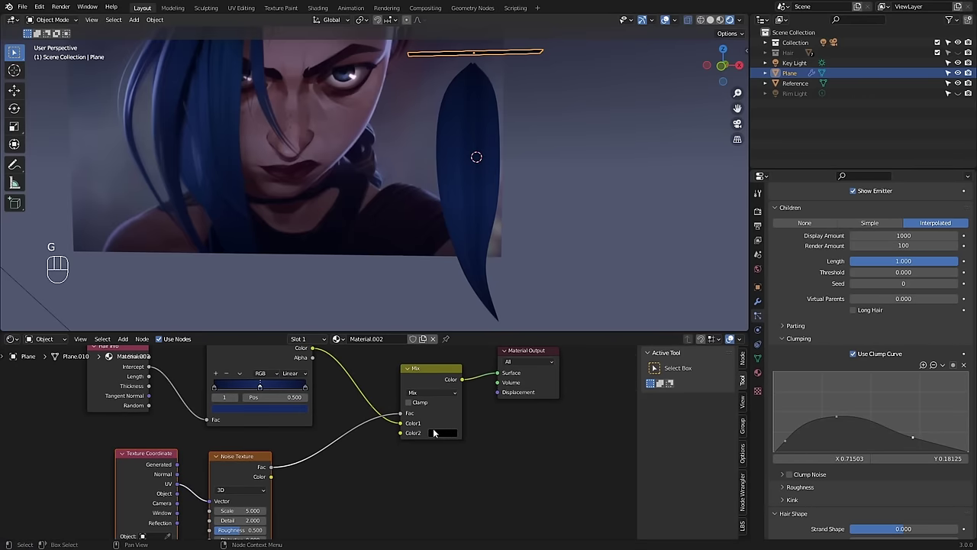
pyautogui.hotkey('shift', 'a')
pyautogui.write('color')
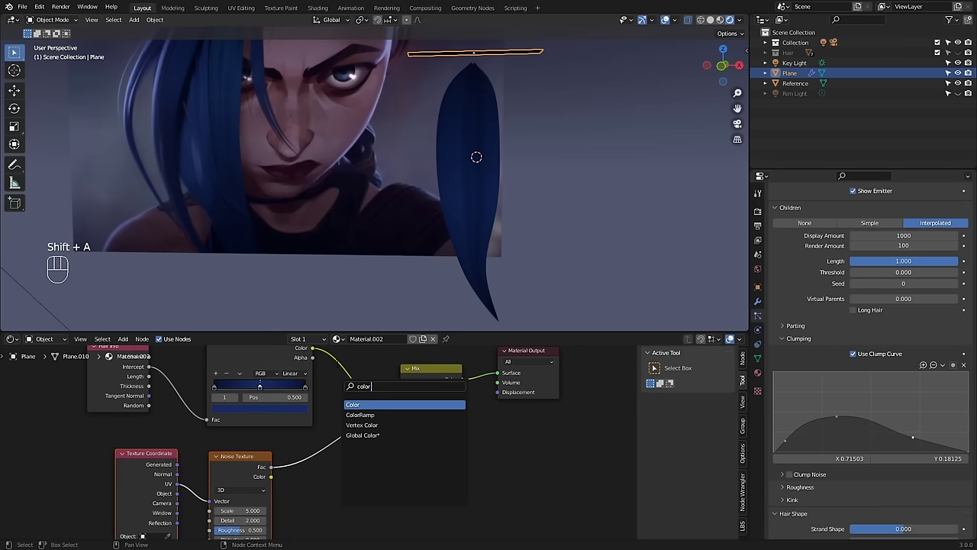
pyautogui.press('BackSpace')
pyautogui.press('BackSpace')
pyautogui.press('BackSpace')
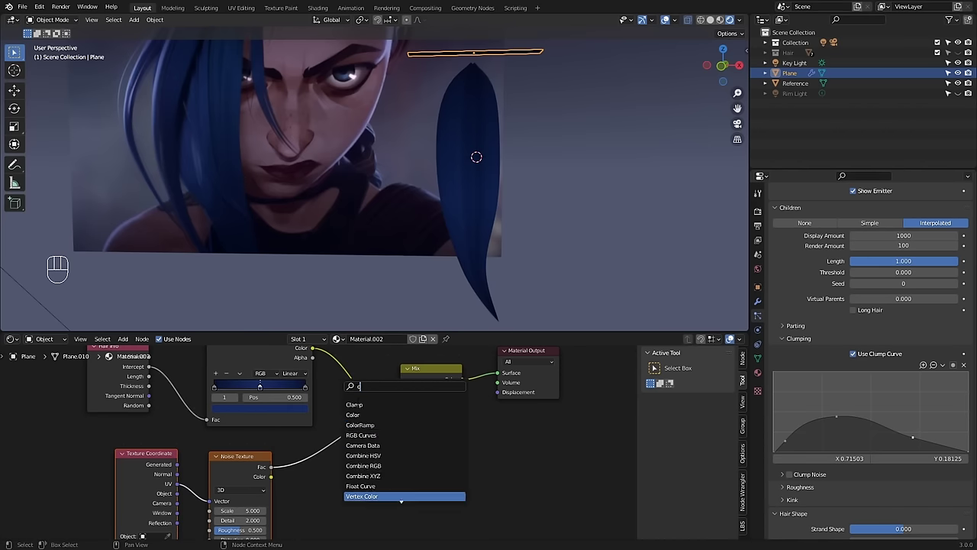
pyautogui.click(390, 415)
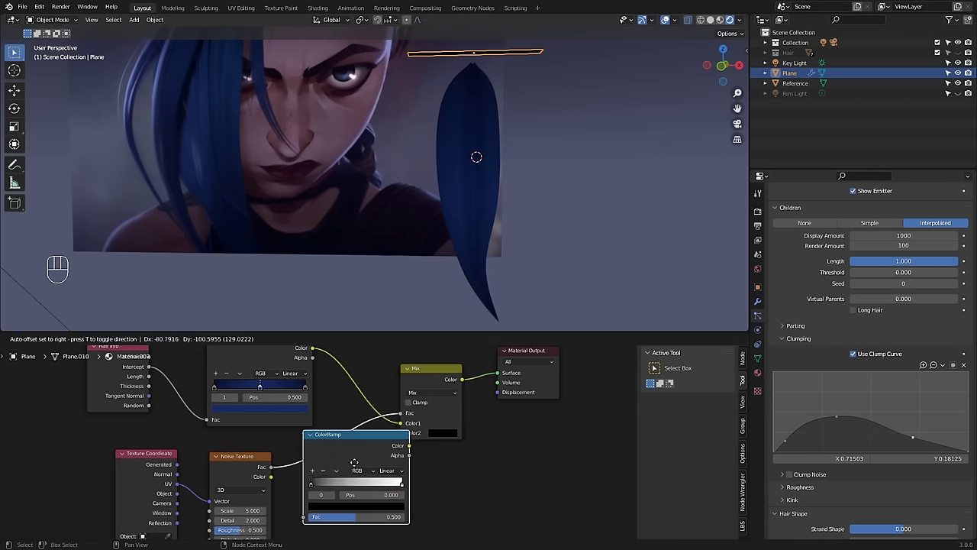
pyautogui.click(362, 471)
pyautogui.press('g')
pyautogui.click(379, 501)
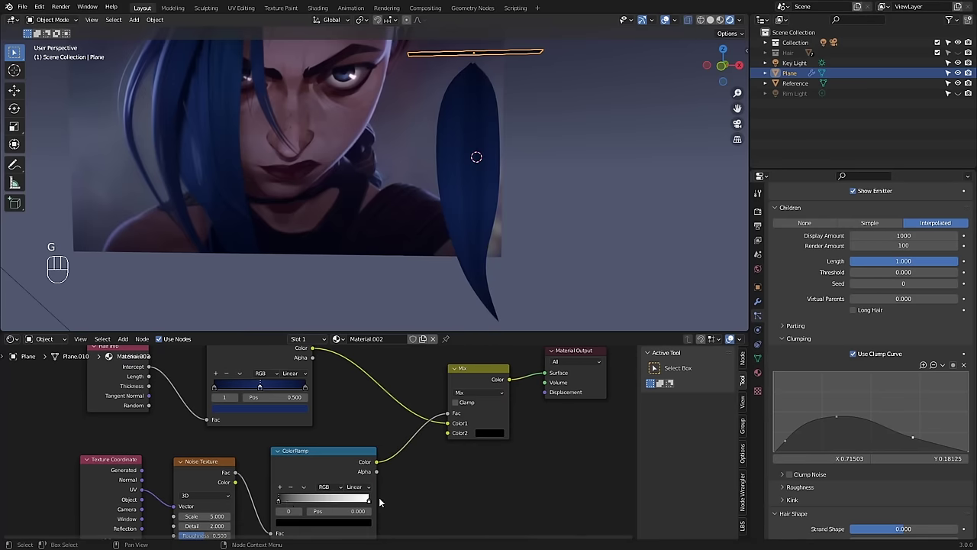
# - Tighten the noise ColorRamp with the black stop at 0.400 and the white stop at 0.668, darkening white to light grey
pyautogui.moveTo(368, 502); pyautogui.dragTo(314, 499)
pyautogui.scroll(5, 521, 198)
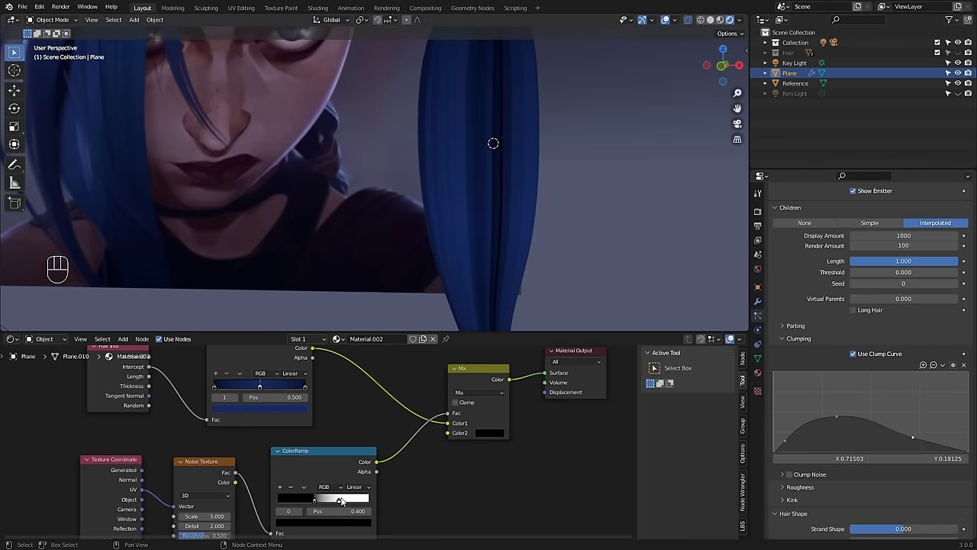
pyautogui.click(339, 500)
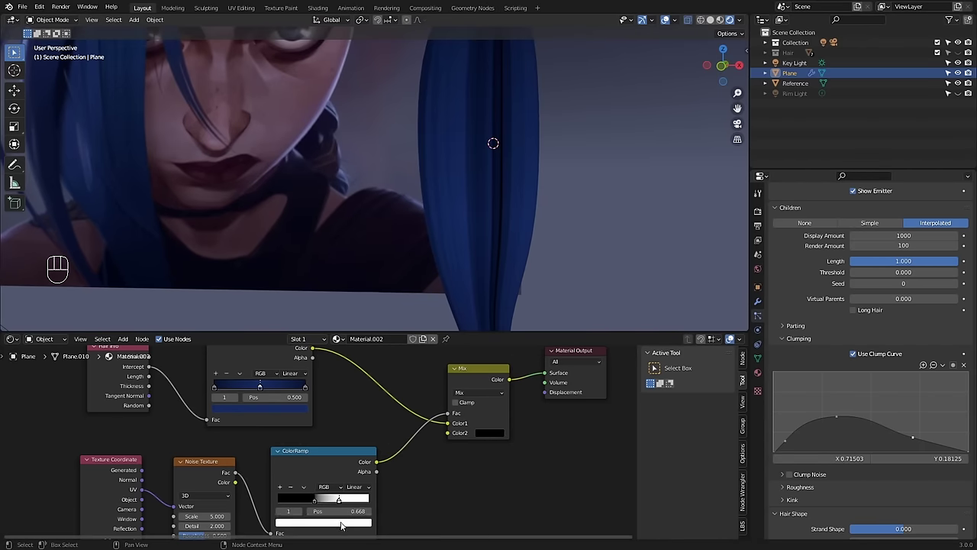
pyautogui.click(324, 522)
pyautogui.moveTo(351, 398); pyautogui.dragTo(351, 407)
pyautogui.keyDown('alt'); pyautogui.moveTo(451, 236); pyautogui.dragTo(478, 193); pyautogui.keyUp('alt')
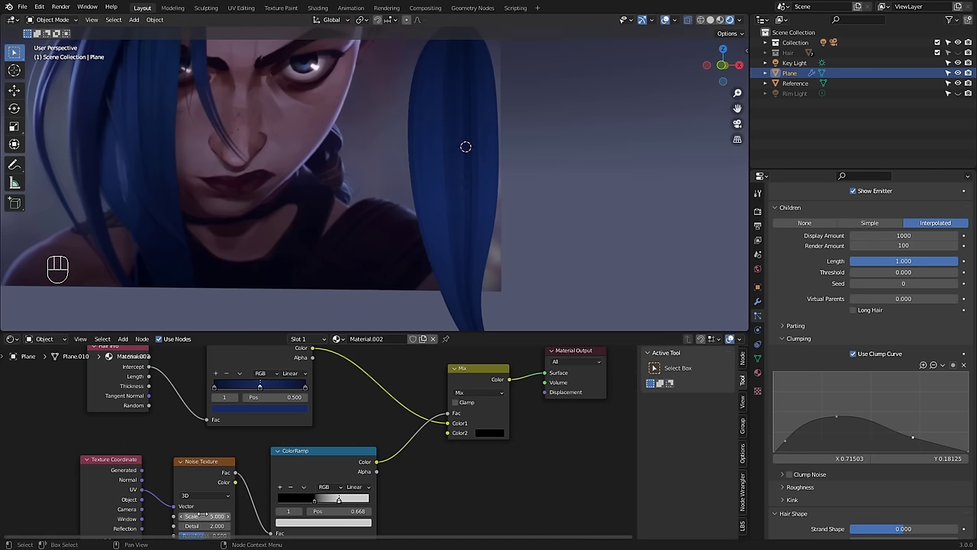
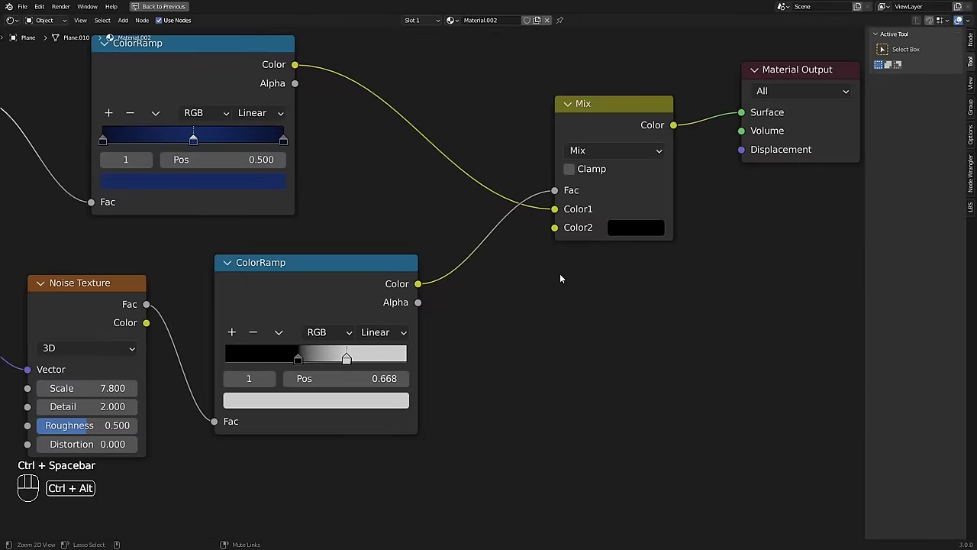
# - Add a Transparent BSDF node below the Mix color node
pyautogui.hotkey('shift', 'a')
pyautogui.click(484, 280)
pyautogui.write('t')
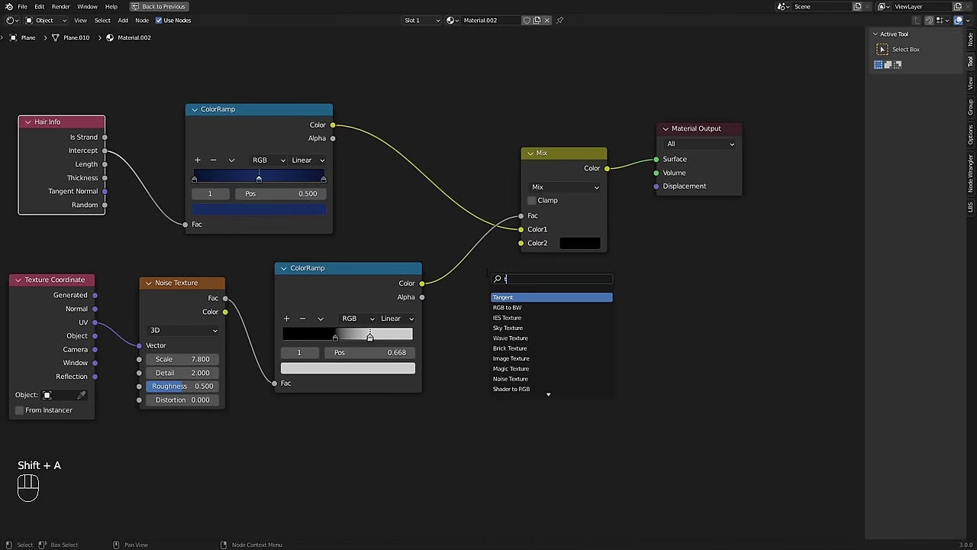
pyautogui.write('ran')
pyautogui.click(529, 307)
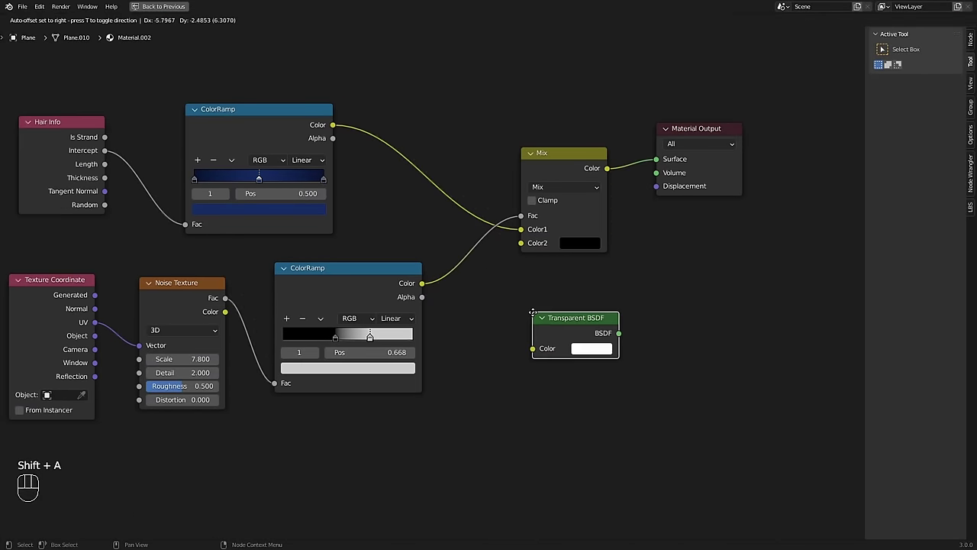
pyautogui.click(483, 304)
# - Add a Mix Shader node and feed the Transparent BSDF into its second Shader input
pyautogui.hotkey('shift', 'a')
pyautogui.write('mix')
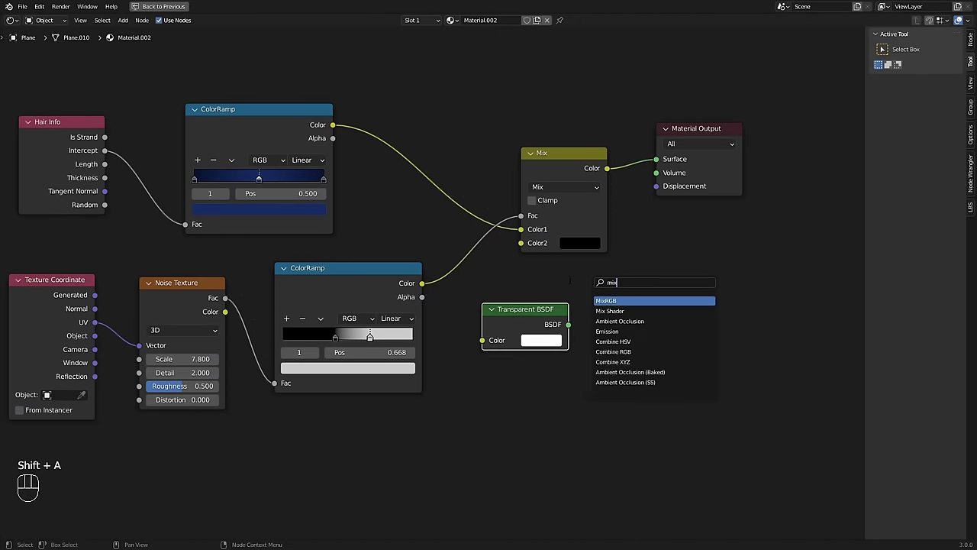
pyautogui.click(635, 310)
pyautogui.moveTo(535, 311); pyautogui.dragTo(667, 368)
pyautogui.moveTo(692, 316); pyautogui.dragTo(679, 315)
# - Shift the color nodes away from the Material Output and connect the Mix node's Color to the Mix Shader's first Shader input
pyautogui.moveTo(556, 63); pyautogui.dragTo(72, 309)
pyautogui.press('g')
pyautogui.click(278, 213)
pyautogui.click(565, 267)
pyautogui.moveTo(514, 158); pyautogui.dragTo(655, 354)
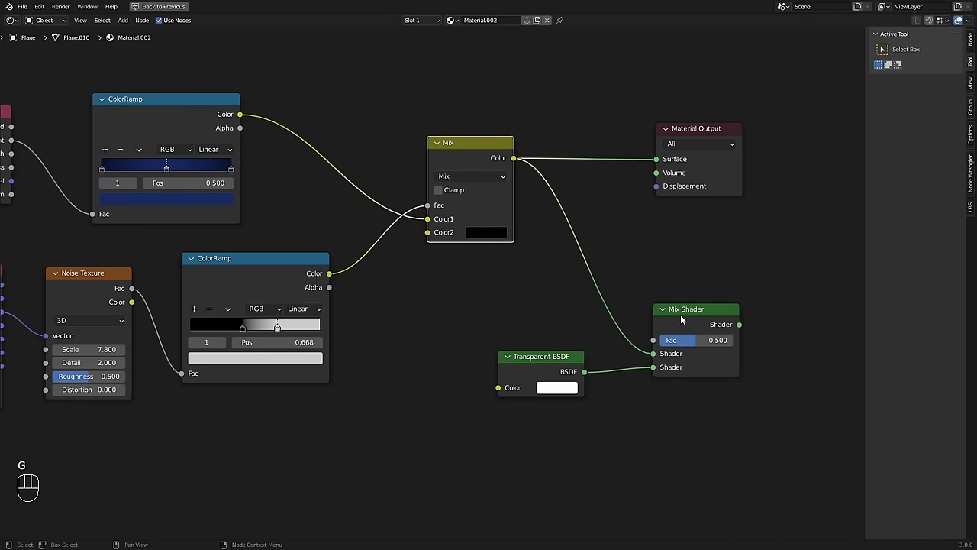
# - Tidy the shader nodes, then connect Hair Info's Intercept to the Mix Shader's Fac and the Mix Shader to the Material Output's Surface
pyautogui.moveTo(678, 317); pyautogui.dragTo(648, 311)
pyautogui.moveTo(563, 360); pyautogui.dragTo(526, 364)
pyautogui.moveTo(589, 320); pyautogui.dragTo(656, 359, button='middle')
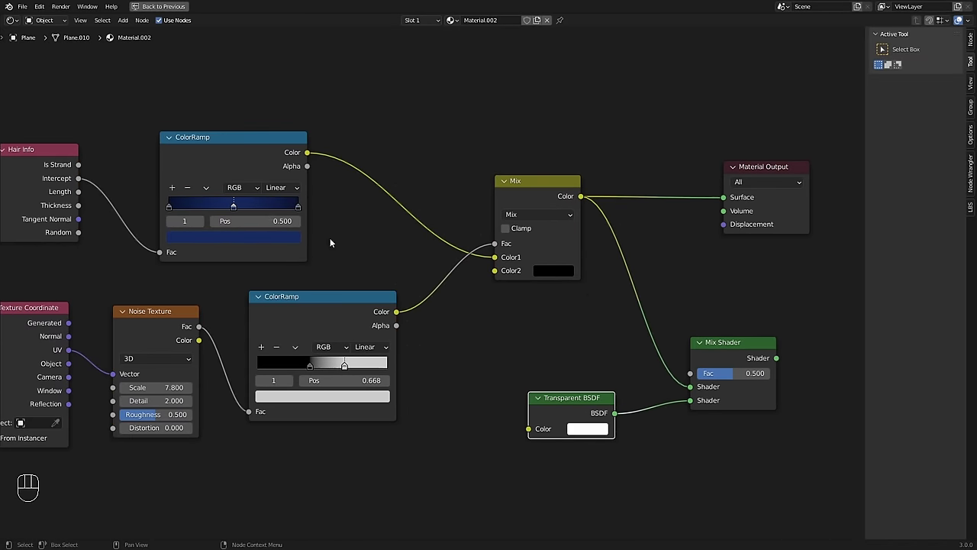
pyautogui.moveTo(78, 178); pyautogui.dragTo(779, 244)
pyautogui.hotkey('ctrl', 'space')
pyautogui.moveTo(537, 200)
pyautogui.mouseDown(button='middle')
pyautogui.moveTo(545, 220)
pyautogui.moveTo(511, 227)
pyautogui.moveTo(572, 236)
pyautogui.mouseUp(button='middle')
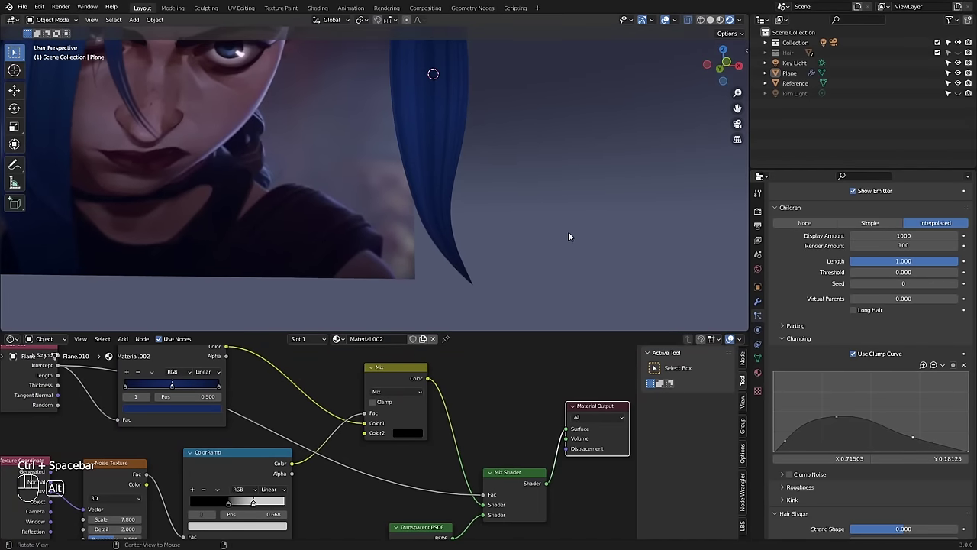
# - Set the hair material's Blend Mode to Alpha Hashed and check the transparency at the clump's tip
pyautogui.click(758, 371)
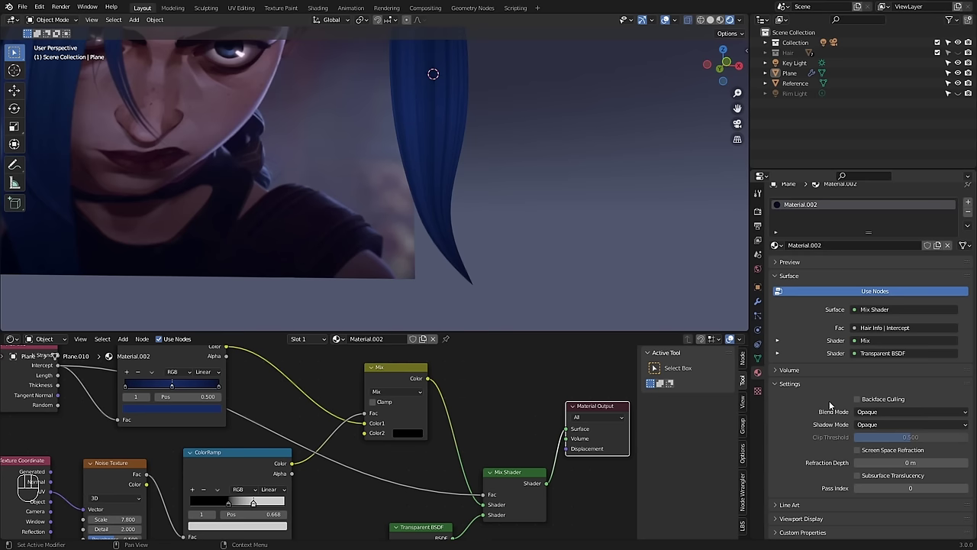
pyautogui.click(872, 413)
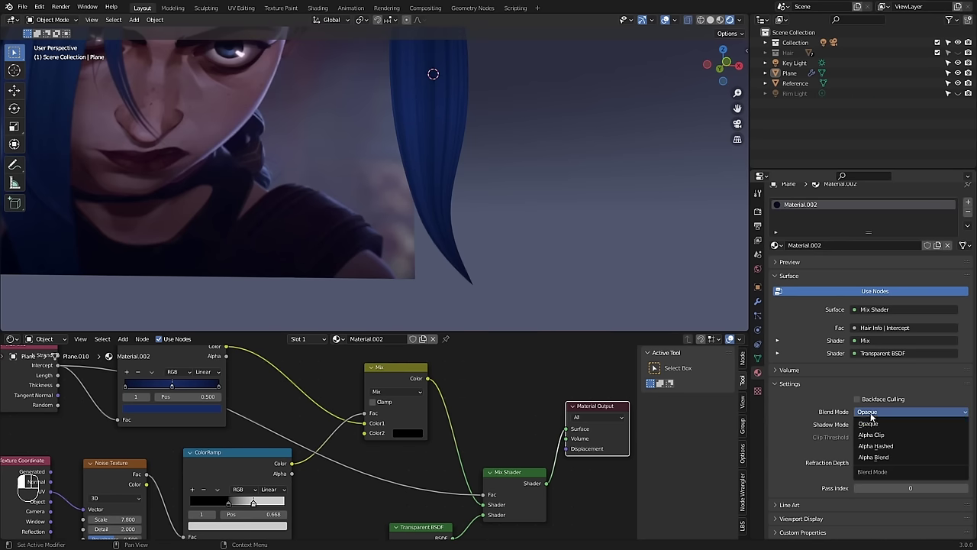
pyautogui.click(868, 447)
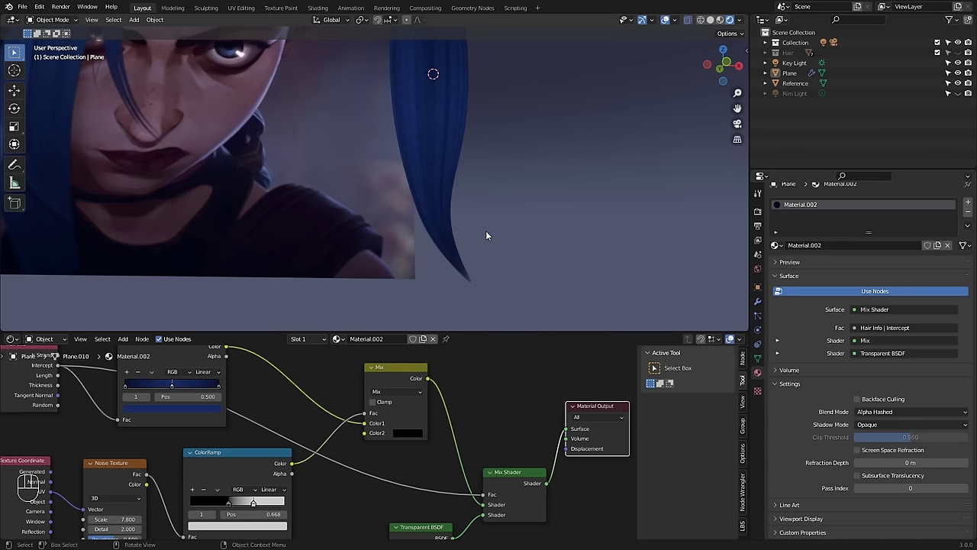
pyautogui.keyDown('alt'); pyautogui.moveTo(504, 268); pyautogui.dragTo(462, 245, button='middle'); pyautogui.keyUp('alt')
pyautogui.keyDown('ctrl'); pyautogui.keyDown('alt'); pyautogui.moveTo(463, 244); pyautogui.dragTo(477, 222); pyautogui.keyUp('alt'); pyautogui.keyUp('ctrl')
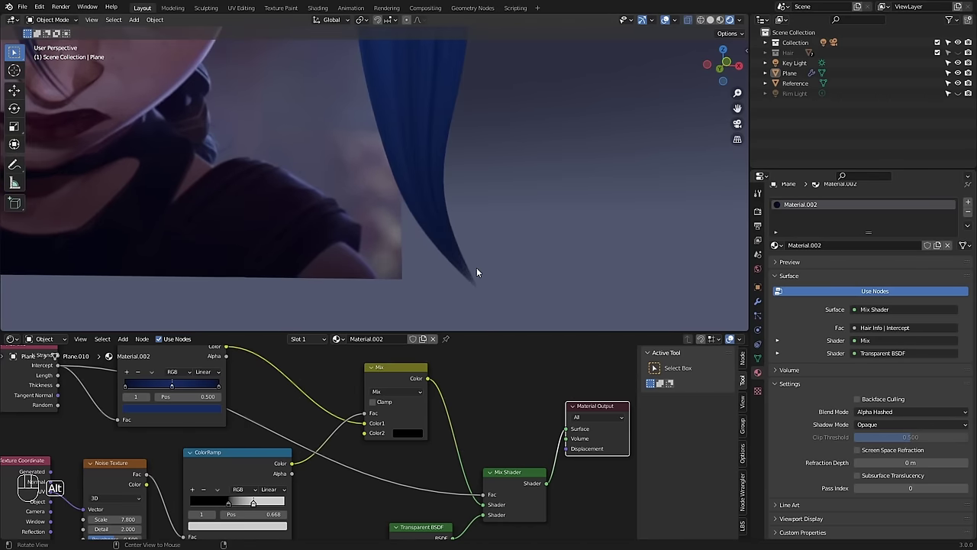
pyautogui.keyDown('alt'); pyautogui.moveTo(476, 267); pyautogui.dragTo(485, 254); pyautogui.keyUp('alt')
pyautogui.keyDown('ctrl'); pyautogui.keyDown('alt'); pyautogui.moveTo(486, 254); pyautogui.dragTo(501, 217); pyautogui.keyUp('alt'); pyautogui.keyUp('ctrl')
# - Insert a ColorRamp between Hair Info's Intercept and the Mix Shader's Fac
pyautogui.keyDown('ctrl'); pyautogui.keyDown('alt'); pyautogui.moveTo(423, 351); pyautogui.dragTo(430, 435); pyautogui.keyUp('alt'); pyautogui.keyUp('ctrl')
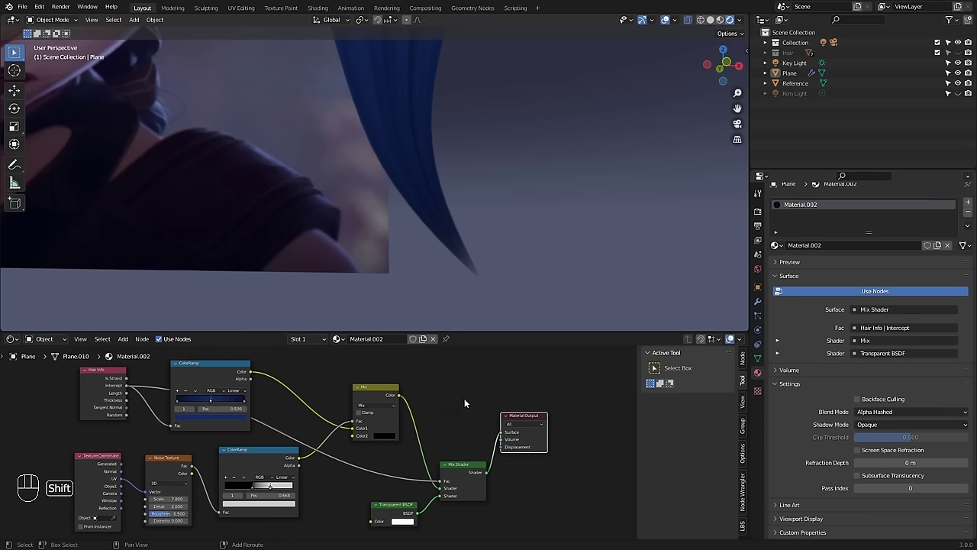
pyautogui.hotkey('shift', 'a')
pyautogui.write('color')
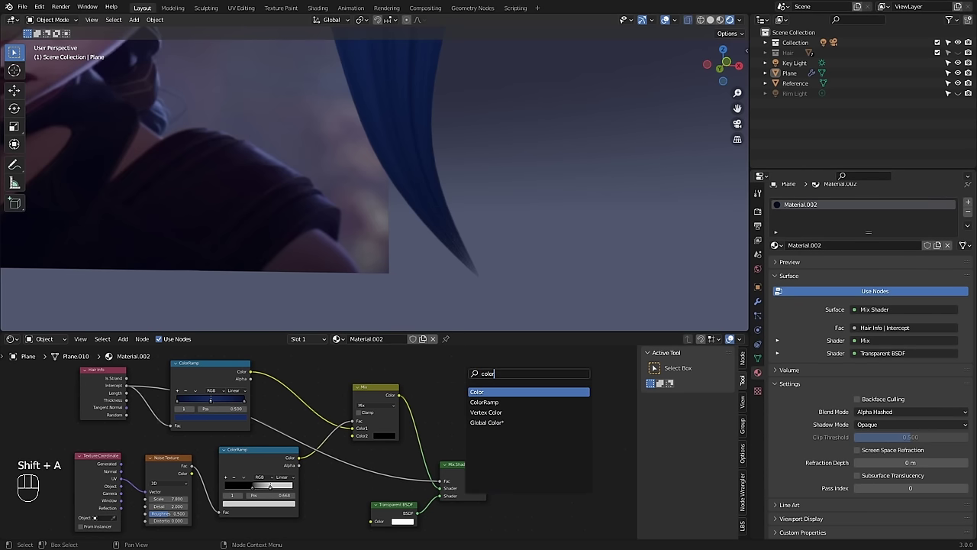
pyautogui.click(493, 403)
pyautogui.click(372, 476)
pyautogui.keyDown('alt'); pyautogui.moveTo(434, 470); pyautogui.dragTo(430, 426); pyautogui.keyUp('alt')
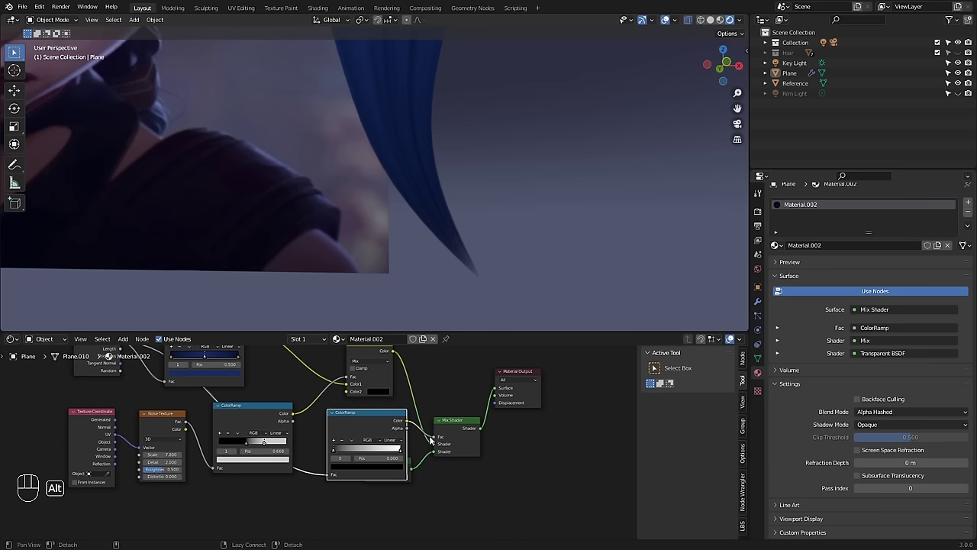
# - Switch the transparency ColorRamp to Ease interpolation and move its black stop to 0.391
pyautogui.moveTo(409, 479); pyautogui.dragTo(453, 536)
pyautogui.moveTo(368, 428); pyautogui.dragTo(398, 465)
pyautogui.scroll(4, 396, 456)
pyautogui.click(456, 417)
pyautogui.click(450, 475)
pyautogui.moveTo(465, 434); pyautogui.dragTo(443, 439)
pyautogui.keyDown('alt'); pyautogui.moveTo(492, 261); pyautogui.dragTo(457, 202); pyautogui.keyUp('alt')
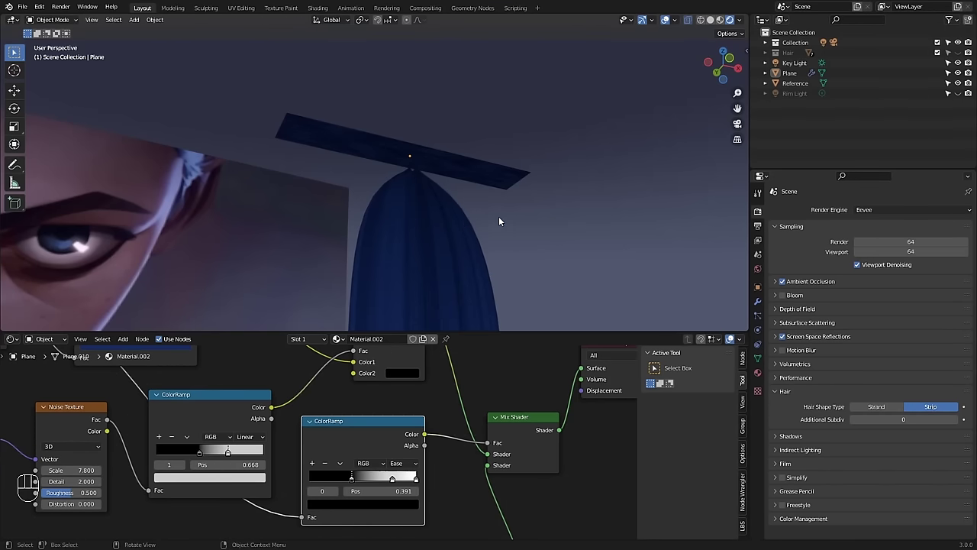
# - Try to fade the hair roots with an extra white stop at the start of the transparency ColorRamp
pyautogui.click(314, 463)
pyautogui.moveTo(368, 480)
pyautogui.mouseDown()
pyautogui.moveTo(313, 479)
pyautogui.moveTo(332, 479)
pyautogui.mouseUp()
pyautogui.click(391, 479)
pyautogui.click(363, 504)
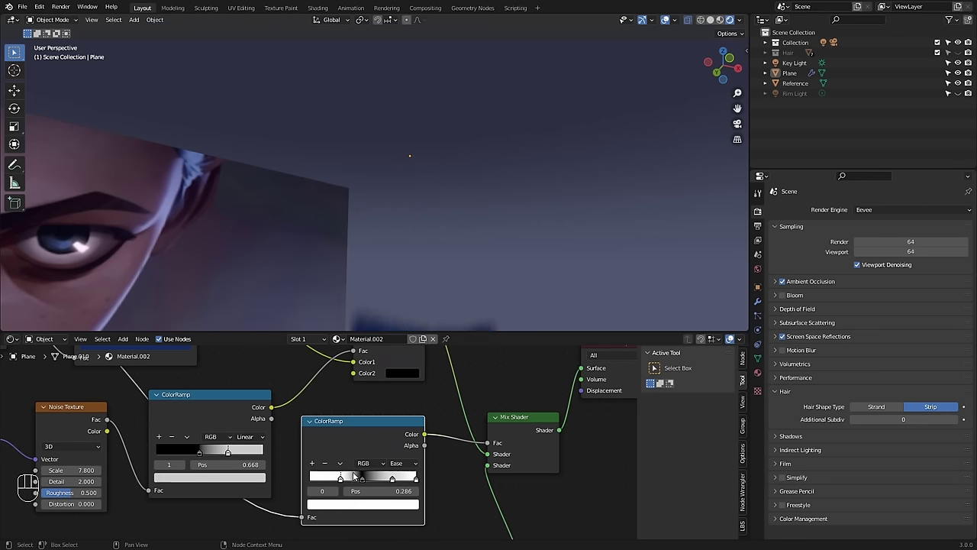
pyautogui.moveTo(332, 479)
pyautogui.mouseDown()
pyautogui.moveTo(340, 480)
pyautogui.moveTo(308, 479)
pyautogui.mouseUp()
pyautogui.scroll(-2, 458, 263)
pyautogui.keyDown('alt'); pyautogui.moveTo(432, 241); pyautogui.dragTo(427, 251); pyautogui.keyUp('alt')
pyautogui.moveTo(339, 478); pyautogui.dragTo(352, 478)
pyautogui.click(310, 479)
pyautogui.click(325, 463)
# - Disable Show Emitter for the plane's hair particle system in both the viewport display and the render settings
pyautogui.keyDown('alt'); pyautogui.moveTo(435, 251); pyautogui.dragTo(468, 260); pyautogui.keyUp('alt')
pyautogui.click(469, 261)
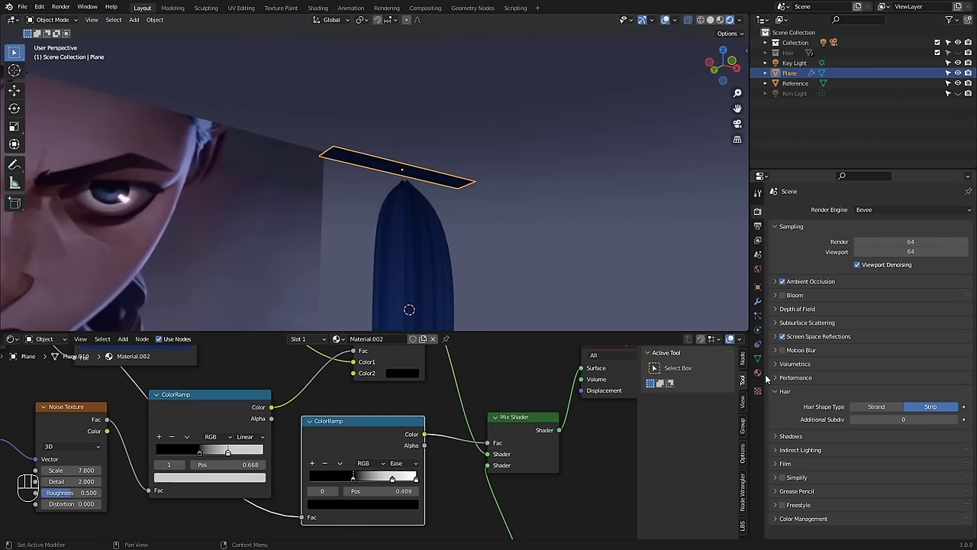
pyautogui.click(758, 314)
pyautogui.scroll(-12, 786, 366)
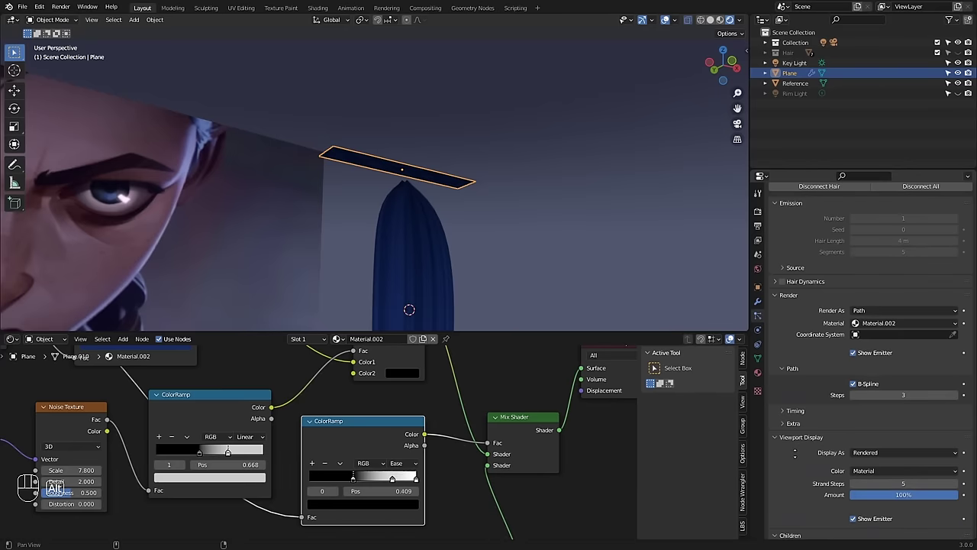
pyautogui.scroll(-1, 808, 372)
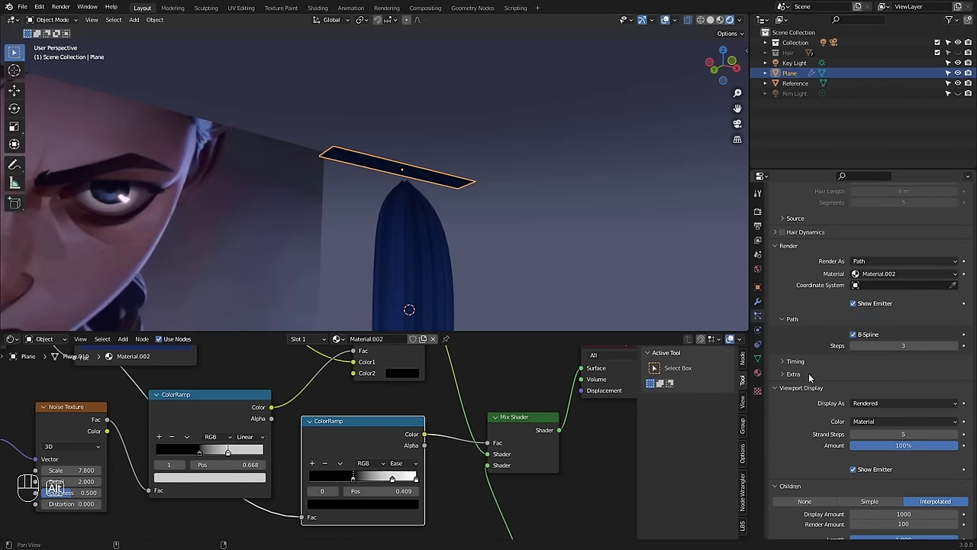
pyautogui.click(854, 470)
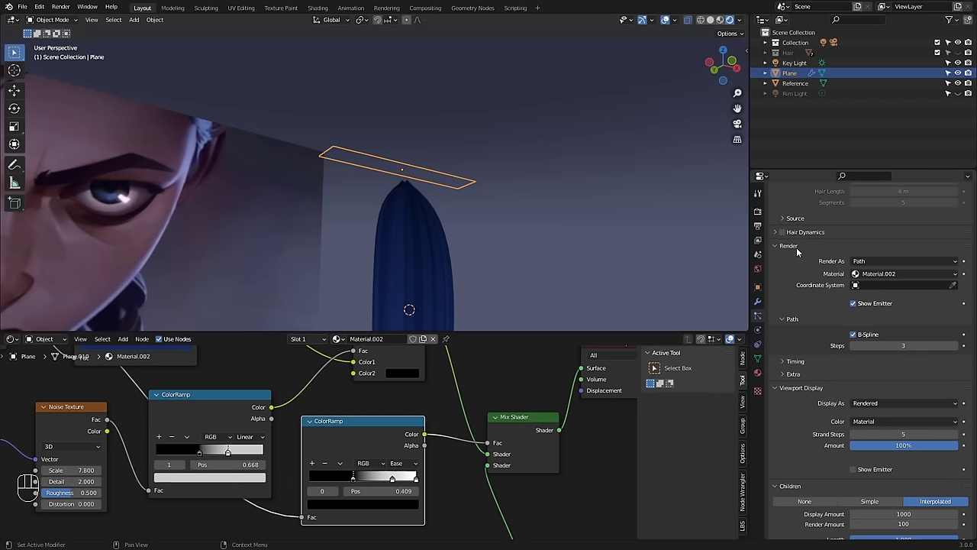
pyautogui.click(856, 305)
pyautogui.click(530, 227)
pyautogui.moveTo(530, 228)
pyautogui.mouseDown(button='middle')
pyautogui.moveTo(429, 245)
pyautogui.moveTo(522, 235)
pyautogui.mouseUp(button='middle')
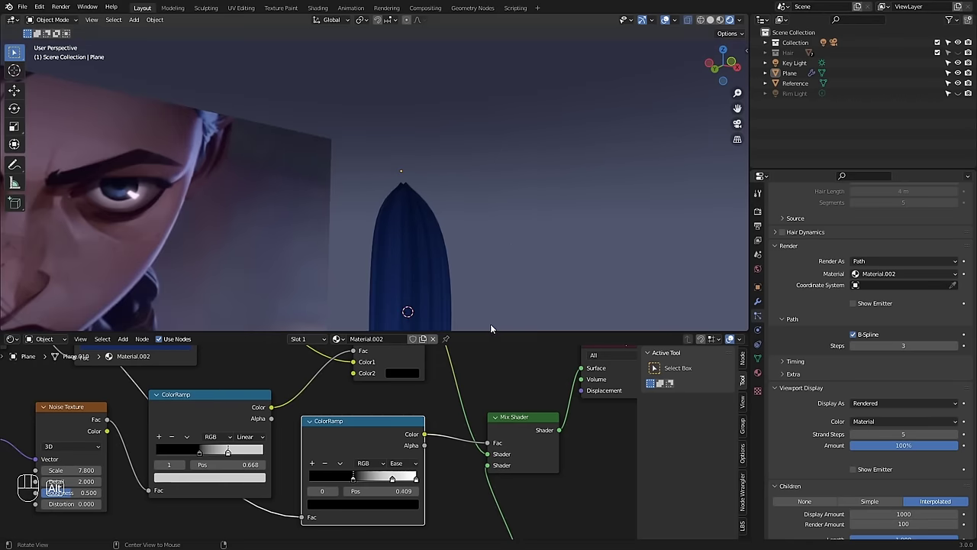
# - Add a white stop at position 0.000 on the transparency ColorRamp and move the black stop to 0.482
pyautogui.click(316, 463)
pyautogui.moveTo(374, 481); pyautogui.dragTo(306, 481)
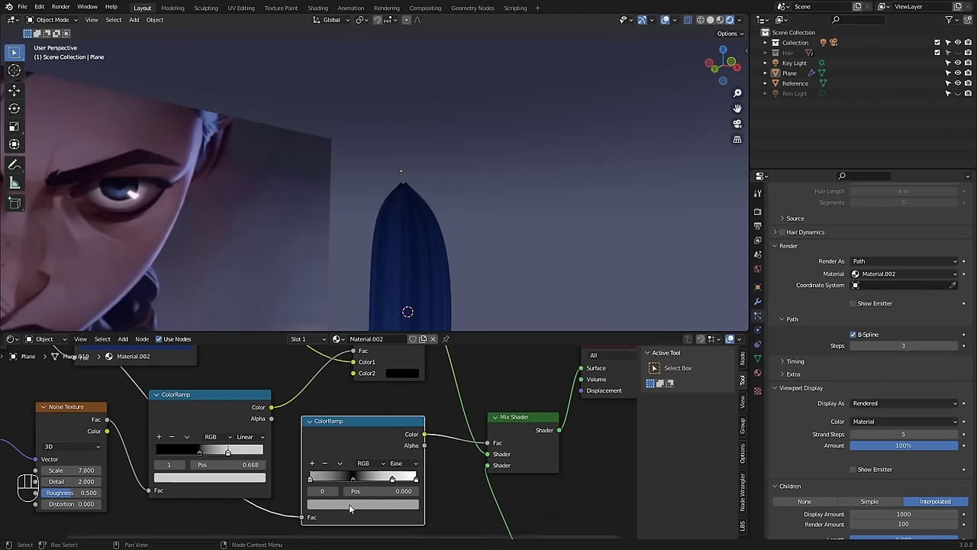
pyautogui.click(350, 504)
pyautogui.moveTo(395, 372); pyautogui.dragTo(396, 355)
pyautogui.moveTo(456, 252); pyautogui.dragTo(439, 313, button='middle')
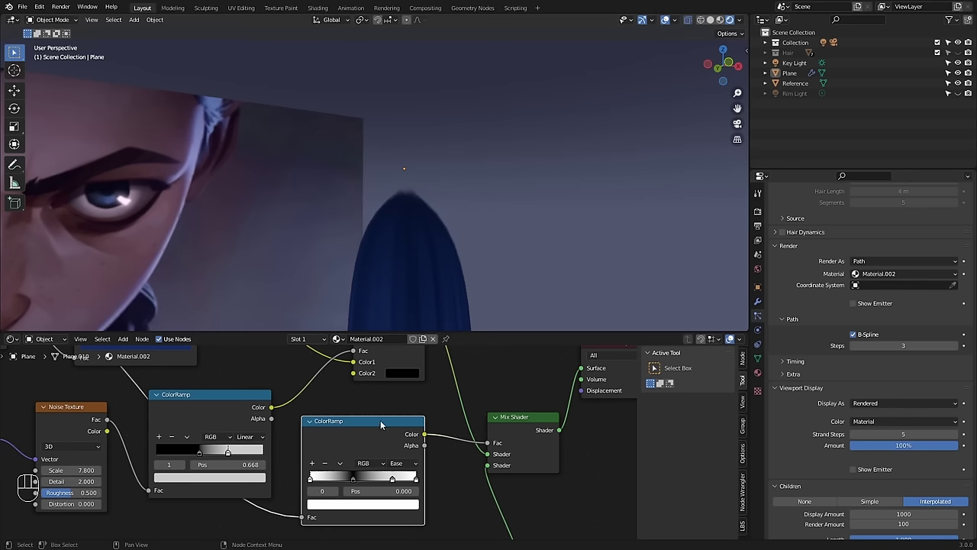
pyautogui.moveTo(355, 479); pyautogui.dragTo(361, 478)
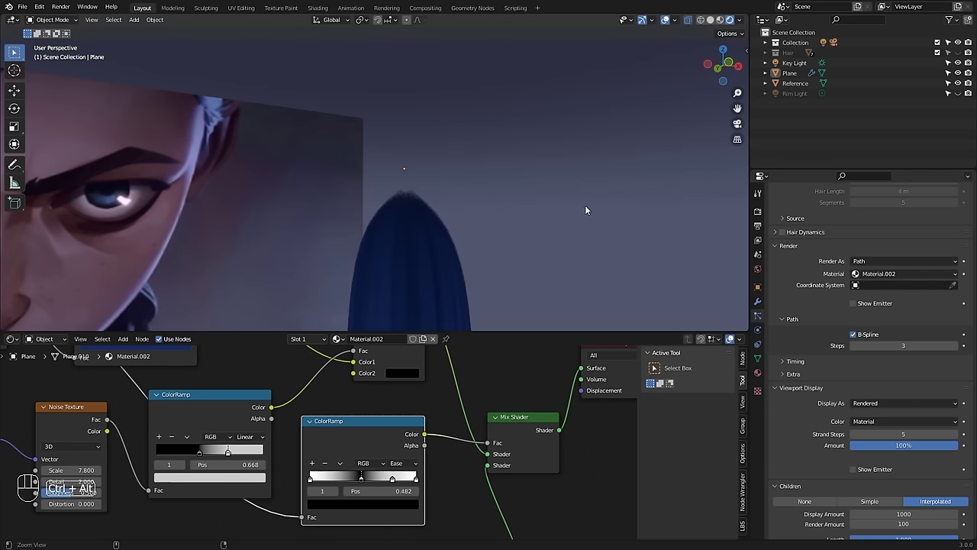
# - Duplicate the hair clump, then rotate and move the copy so it overlaps the original
pyautogui.keyDown('ctrl'); pyautogui.keyDown('alt'); pyautogui.moveTo(581, 207); pyautogui.dragTo(350, 284); pyautogui.keyUp('alt'); pyautogui.keyUp('ctrl')
pyautogui.moveTo(350, 285); pyautogui.dragTo(536, 229, button='middle')
pyautogui.hotkey('ctrl', 'space')
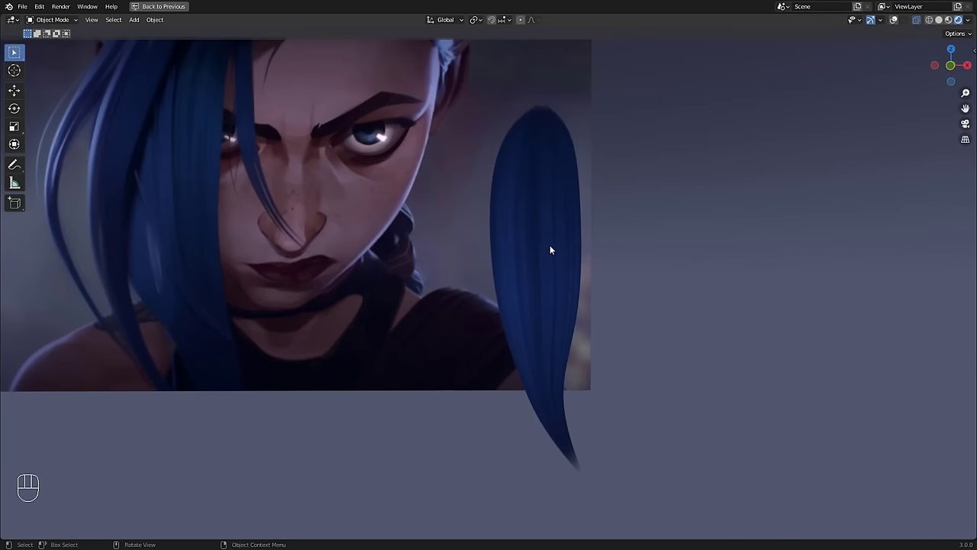
pyautogui.moveTo(542, 246); pyautogui.dragTo(660, 235, button='middle')
pyautogui.hotkey('shift', 'd')
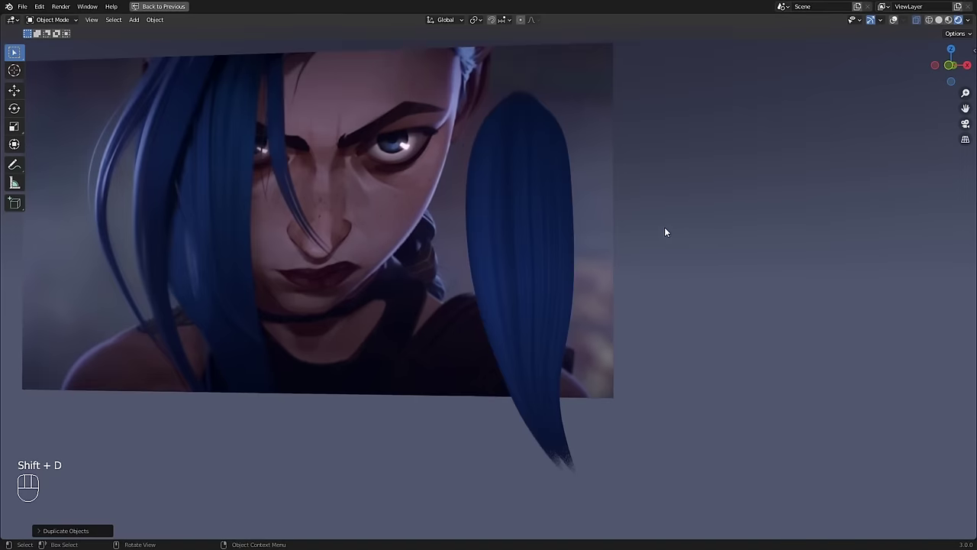
pyautogui.press('r')
pyautogui.click(640, 242)
pyautogui.press('g')
pyautogui.click(638, 256)
# - Duplicate the copied hair clump again, then rotate and offset the new one beside the others
pyautogui.moveTo(636, 258); pyautogui.dragTo(643, 239, button='middle')
pyautogui.hotkey('shift', 'd')
pyautogui.click(576, 246)
pyautogui.press('r')
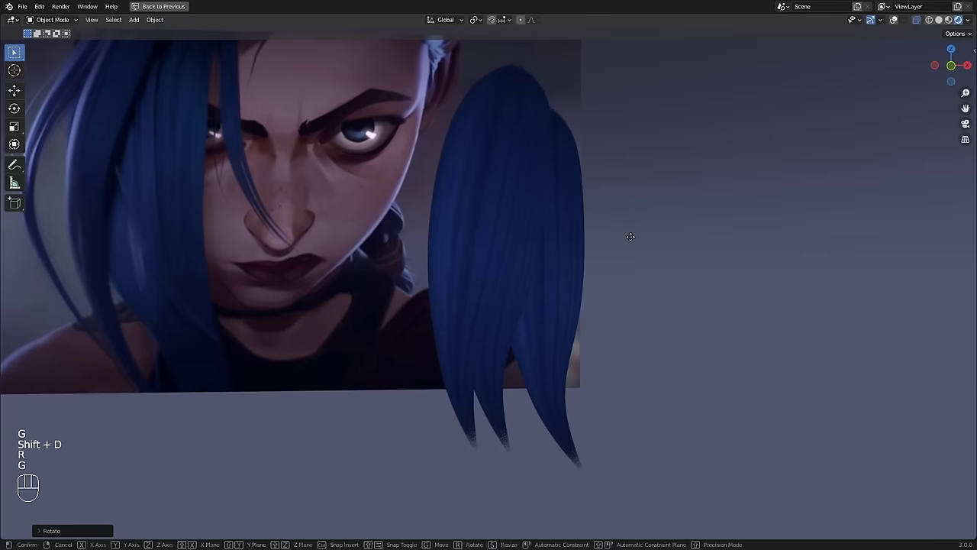
pyautogui.press('g')
pyautogui.click(627, 238)
# - Reshape the newest clump in Particle Edit mode by rotating and moving its control points so the tip sweeps across the other clumps
pyautogui.click(48, 25)
pyautogui.click(58, 96)
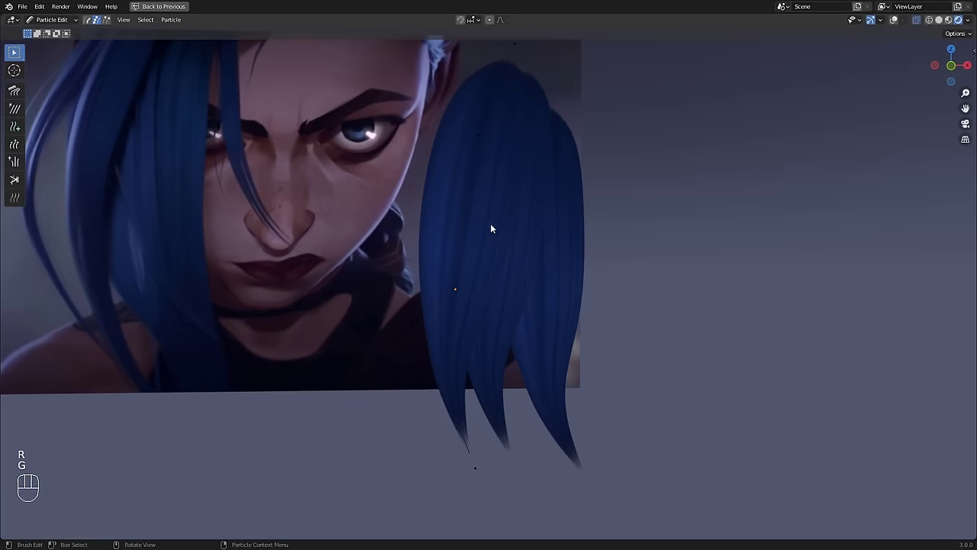
pyautogui.press('r')
pyautogui.click(641, 243)
pyautogui.press('g')
pyautogui.click(730, 236)
pyautogui.press('r')
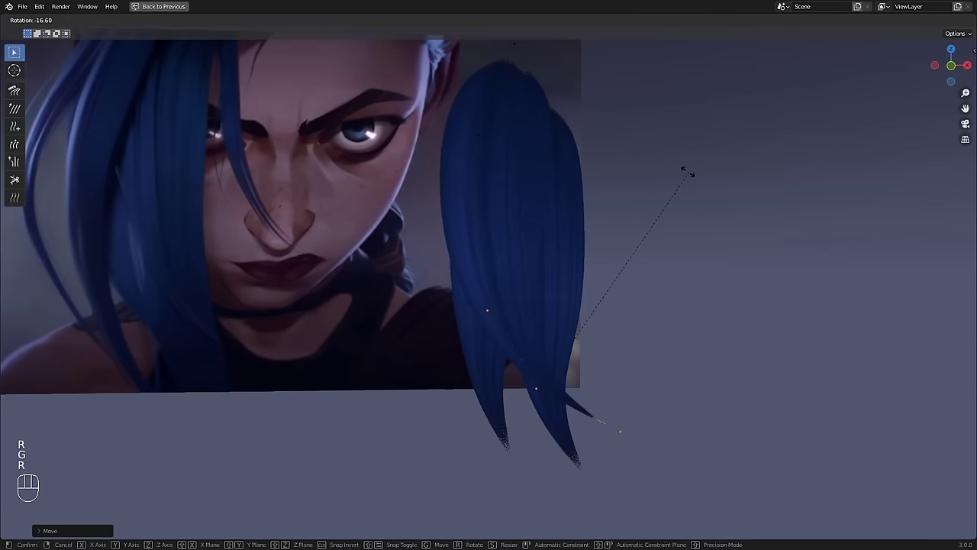
pyautogui.click(671, 169)
pyautogui.press('g')
pyautogui.click(643, 166)
# - Return to Object Mode and compare the overlapping hair clumps with the reference image
pyautogui.moveTo(643, 166); pyautogui.dragTo(608, 221, button='middle')
pyautogui.press('Tab')
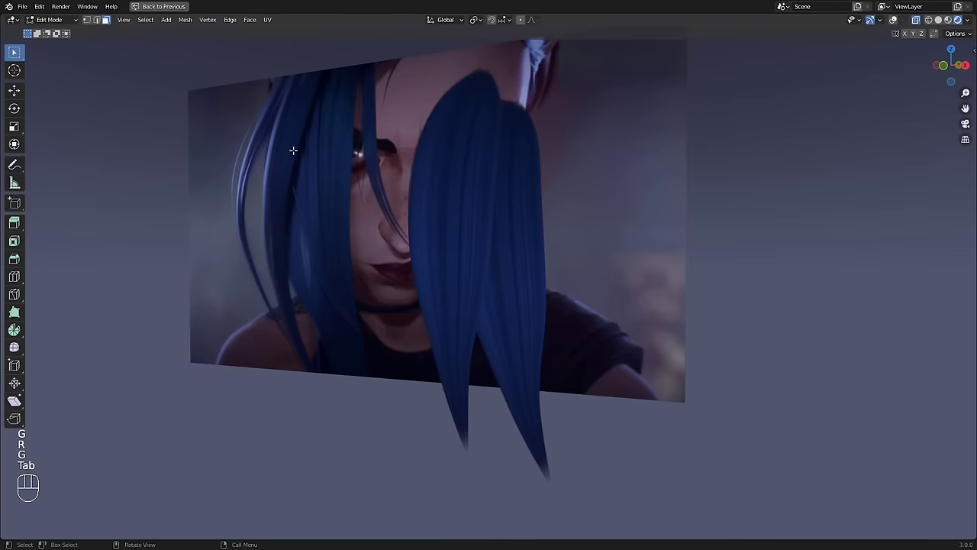
pyautogui.click(57, 21)
pyautogui.click(58, 33)
pyautogui.keyDown('alt'); pyautogui.moveTo(374, 210); pyautogui.dragTo(565, 268); pyautogui.keyUp('alt')
pyautogui.keyDown('ctrl'); pyautogui.keyDown('alt'); pyautogui.moveTo(412, 263); pyautogui.dragTo(303, 159); pyautogui.keyUp('alt'); pyautogui.keyUp('ctrl')
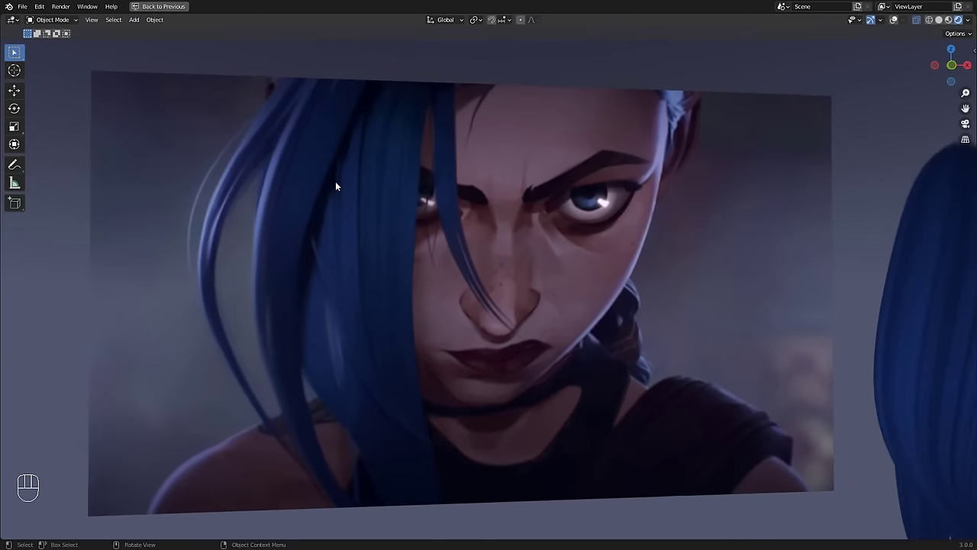
pyautogui.keyDown('ctrl'); pyautogui.keyDown('alt'); pyautogui.moveTo(376, 212); pyautogui.dragTo(506, 240); pyautogui.keyUp('alt'); pyautogui.keyUp('ctrl')
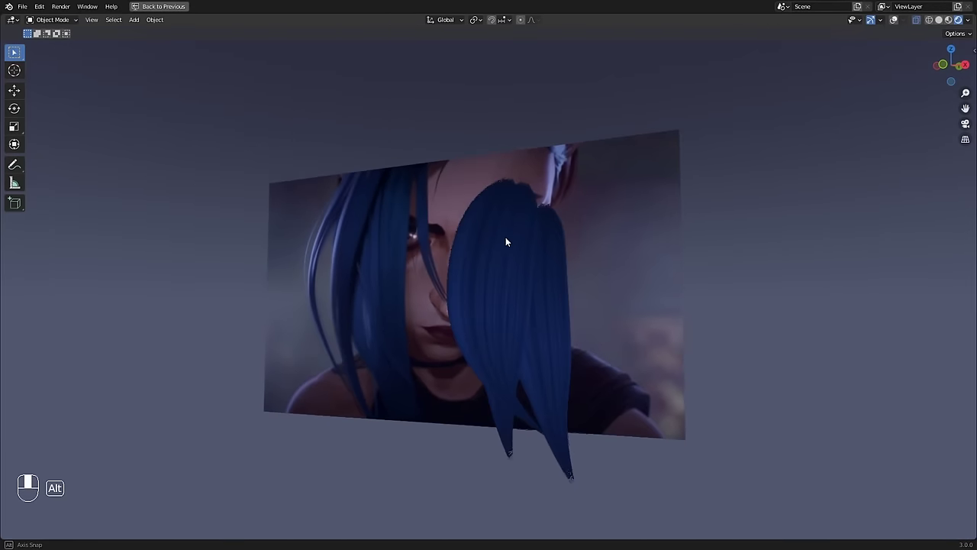
pyautogui.keyDown('alt'); pyautogui.moveTo(548, 297); pyautogui.dragTo(552, 255); pyautogui.keyUp('alt')
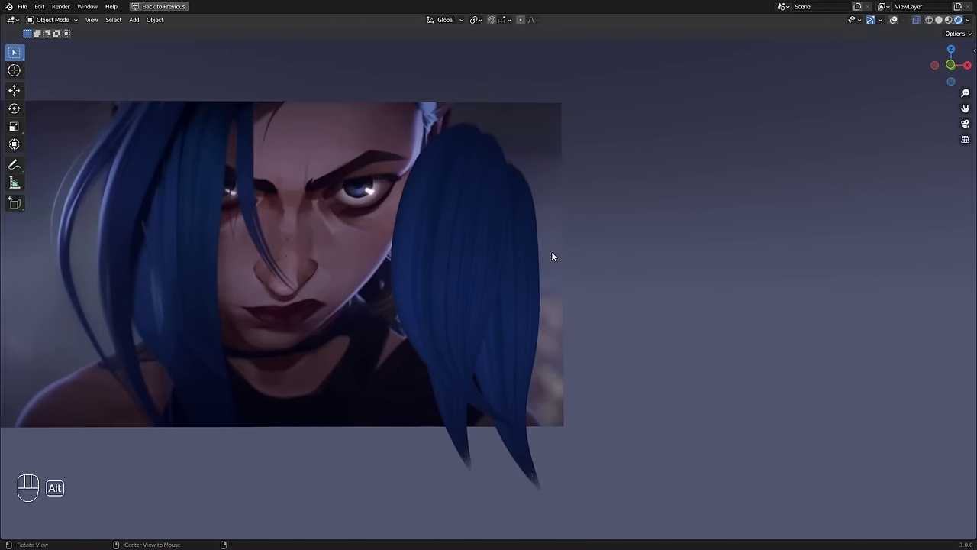
# - Add a Diffuse BSDF node above the blue ColorRamp in the hair material
pyautogui.hotkey('ctrl', 'space')
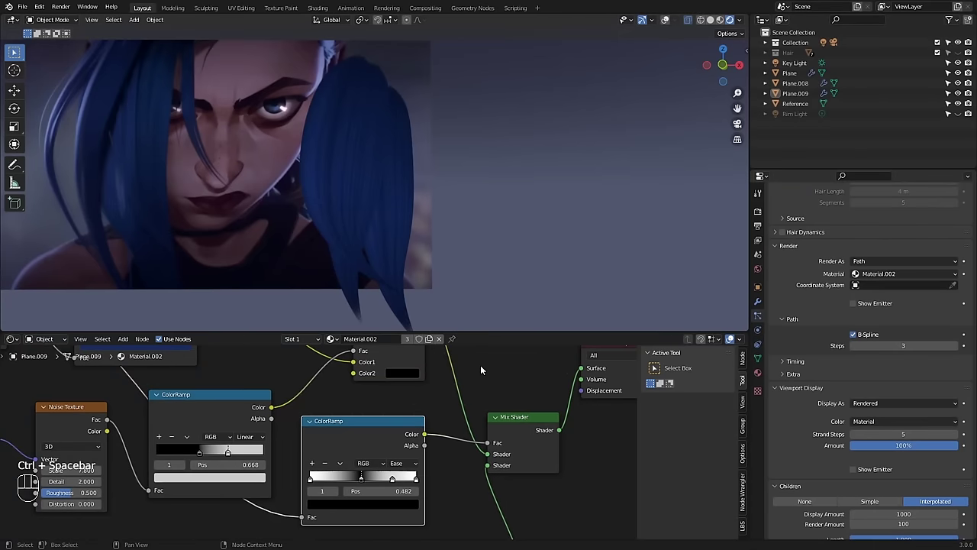
pyautogui.hotkey('ctrl', 'space')
pyautogui.keyDown('ctrl'); pyautogui.keyDown('alt'); pyautogui.moveTo(497, 325); pyautogui.dragTo(567, 288); pyautogui.keyUp('alt'); pyautogui.keyUp('ctrl')
pyautogui.hotkey('shift', 'a')
pyautogui.click(411, 157)
pyautogui.write('diff')
pyautogui.click(480, 174)
pyautogui.click(469, 173)
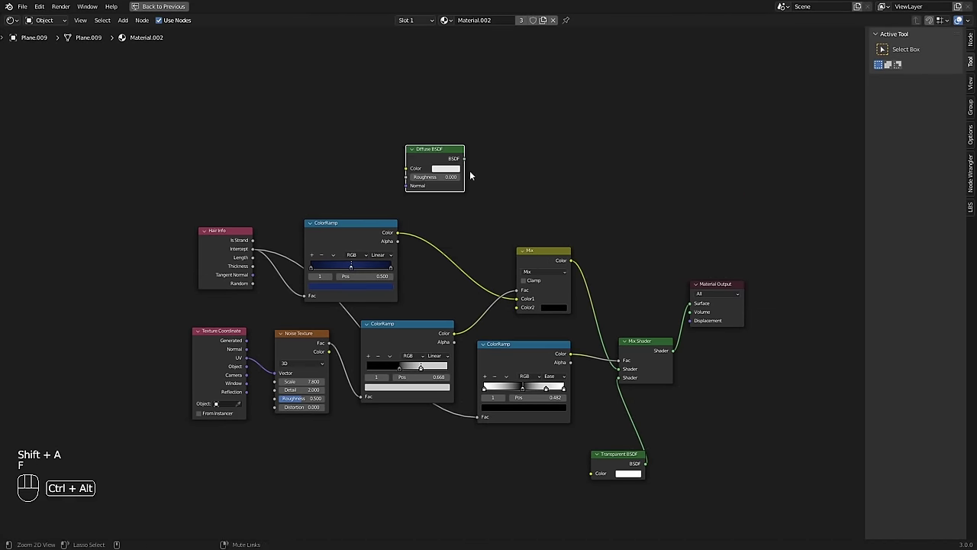
pyautogui.scroll(2, 470, 175)
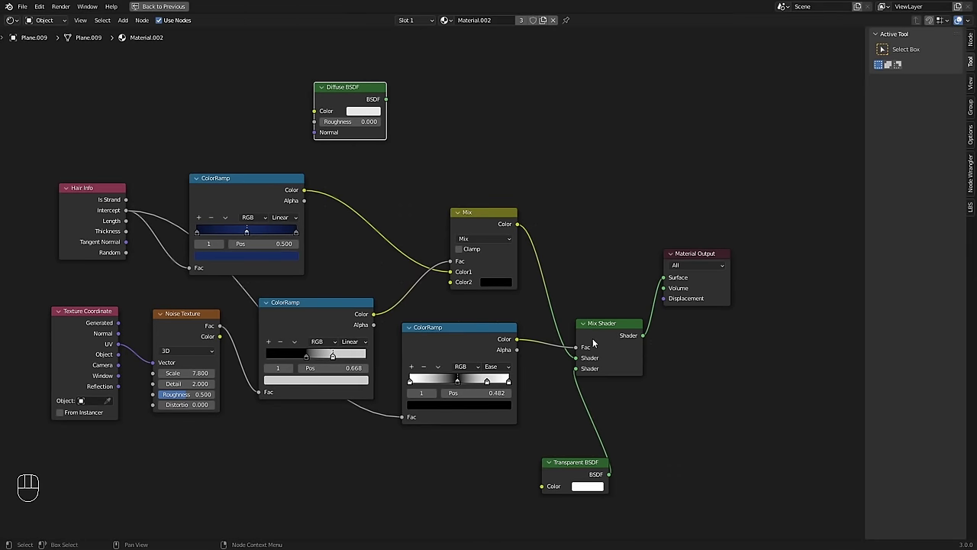
# - Add a Frame node to the hair material, label it Noise, and set its label size to 40
pyautogui.keyDown('ctrl'); pyautogui.keyDown('alt'); pyautogui.moveTo(519, 293); pyautogui.dragTo(507, 272); pyautogui.keyUp('alt'); pyautogui.keyUp('ctrl')
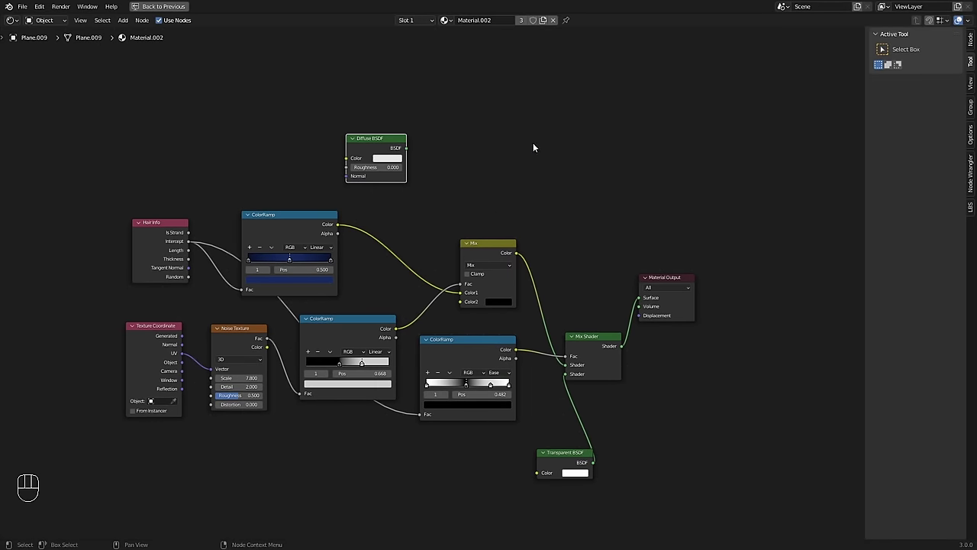
pyautogui.hotkey('shift', 'a')
pyautogui.write('frame')
pyautogui.press('Return')
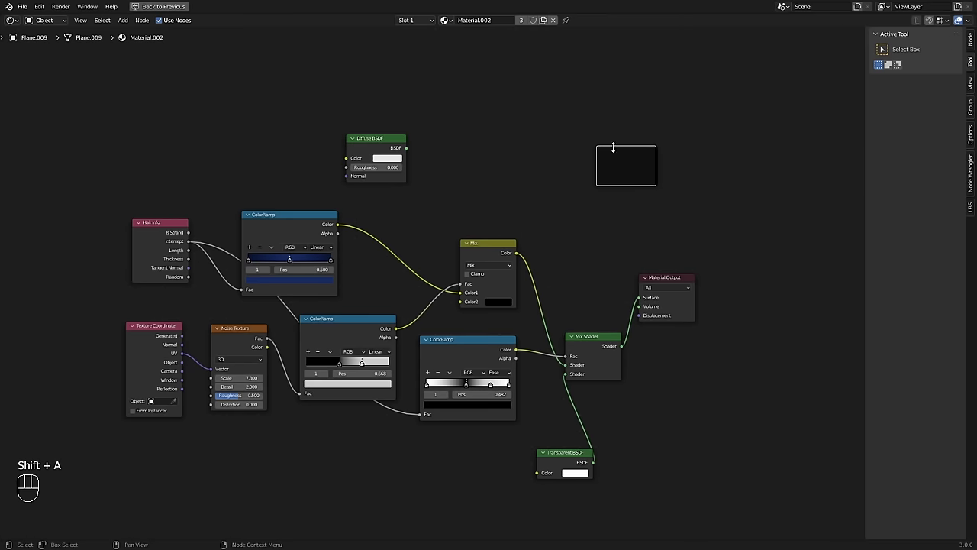
pyautogui.click(970, 39)
pyautogui.click(927, 68)
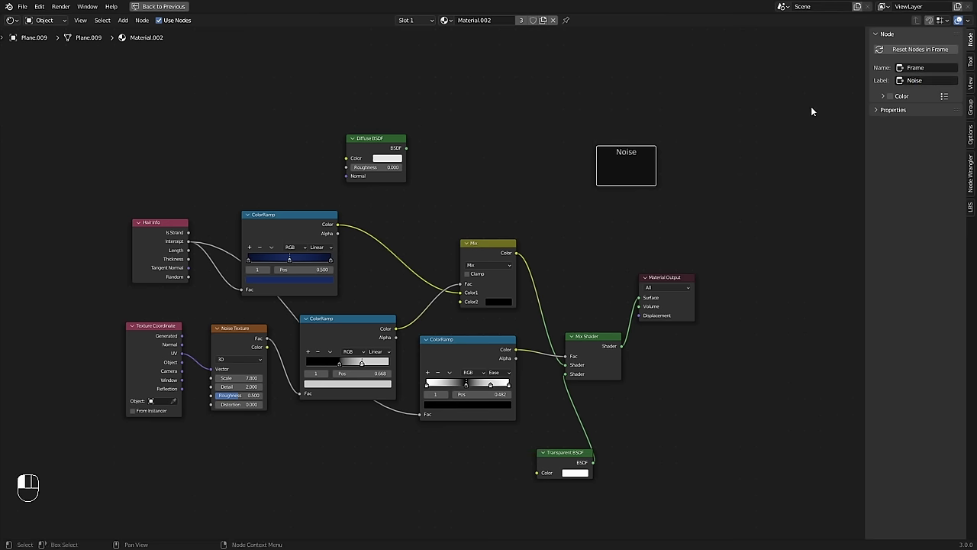
pyautogui.click(893, 110)
pyautogui.click(930, 125)
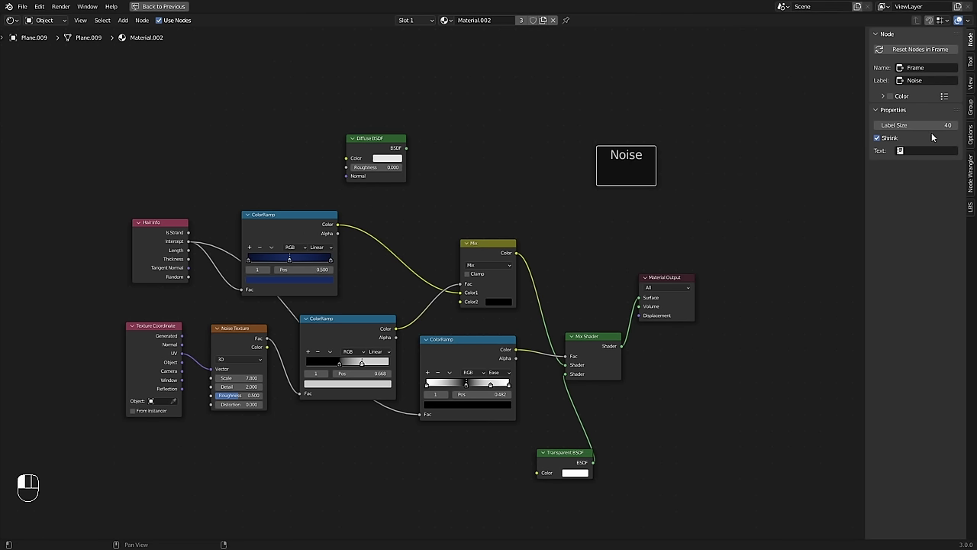
# - Duplicate the Noise frame beside the original and label the copy Transparency
pyautogui.moveTo(613, 163); pyautogui.dragTo(498, 166)
pyautogui.hotkey('shift', 'd')
pyautogui.click(634, 158)
pyautogui.click(910, 81)
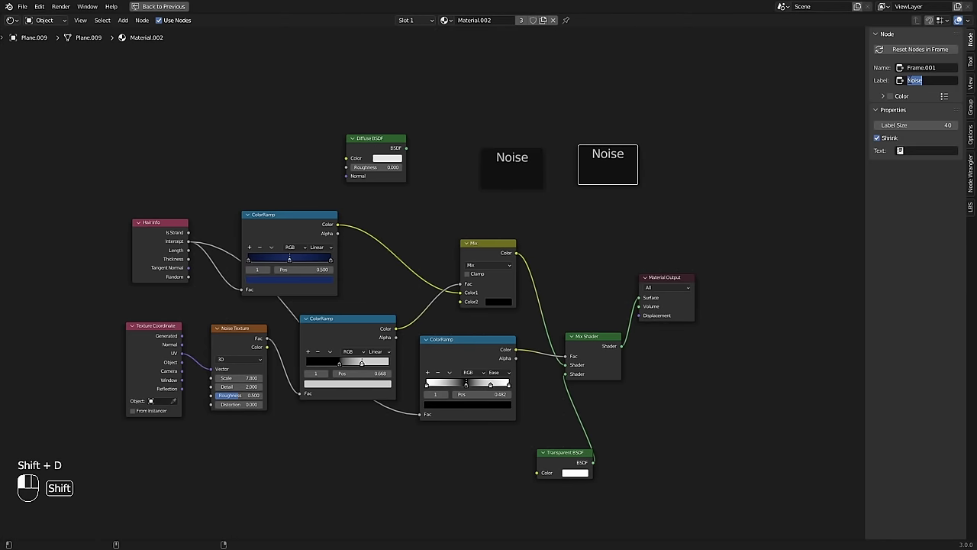
pyautogui.write('Transparency')
pyautogui.press('Return')
# - Make two more copies of the frame, labelling one Gradient and the other Diffuse
pyautogui.hotkey('shift', 'd')
pyautogui.click(767, 177)
pyautogui.write('Gradient')
pyautogui.press('Return')
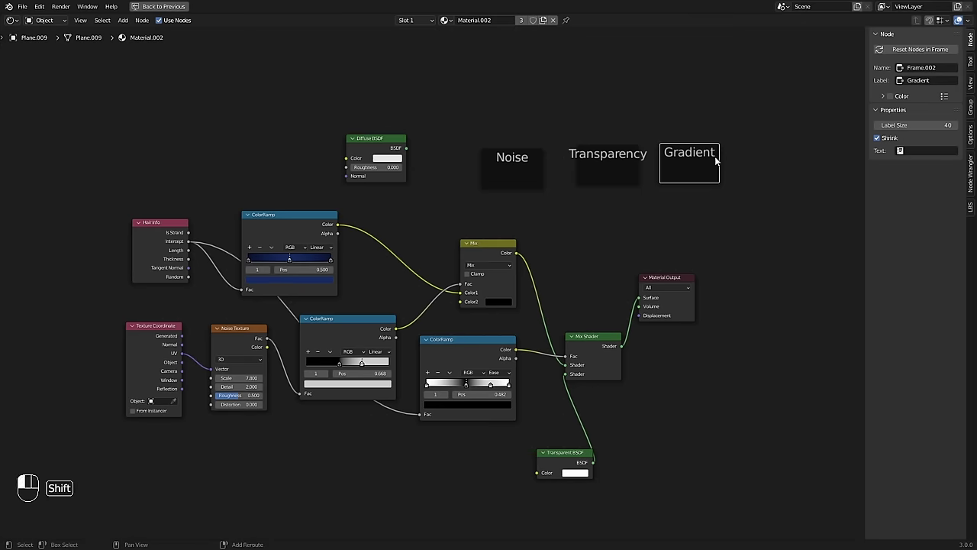
pyautogui.hotkey('shift', 'd')
pyautogui.click(778, 157)
pyautogui.click(918, 80)
pyautogui.write('Diffuse')
pyautogui.press('Return')
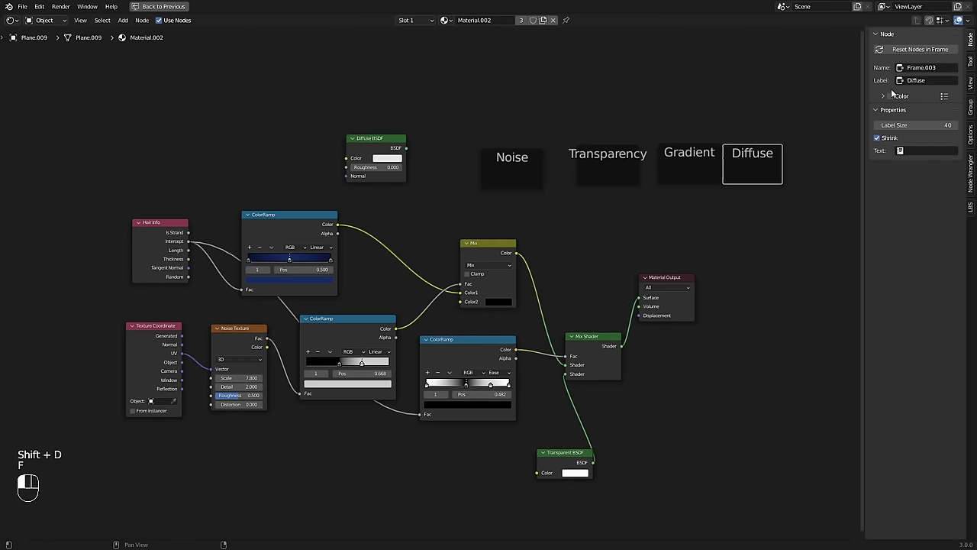
# - Put the Texture Coordinate, Noise Texture and noise ColorRamp nodes inside the Noise frame and place it below the gradient ColorRamp
pyautogui.moveTo(529, 166); pyautogui.dragTo(255, 511)
pyautogui.moveTo(89, 336); pyautogui.dragTo(336, 366)
pyautogui.moveTo(326, 336); pyautogui.dragTo(285, 472)
pyautogui.moveTo(248, 441); pyautogui.dragTo(213, 356)
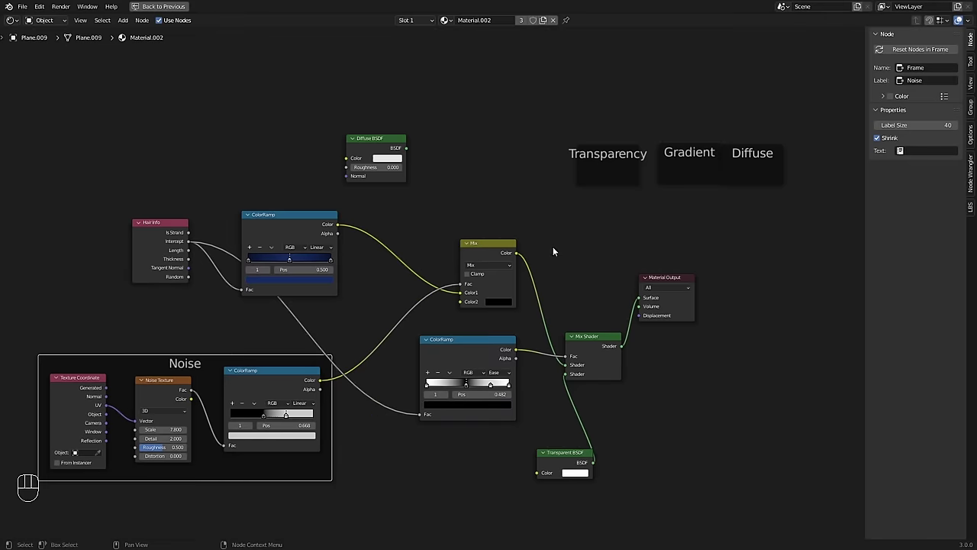
# - Enclose the transparency ColorRamp, Mix Shader and Transparent BSDF in the Transparency frame, moving the Material Output and Mix nodes clear of it
pyautogui.moveTo(626, 157); pyautogui.dragTo(688, 468)
pyautogui.moveTo(631, 495); pyautogui.dragTo(489, 345)
pyautogui.moveTo(474, 340)
pyautogui.mouseDown()
pyautogui.moveTo(659, 474)
pyautogui.moveTo(455, 340)
pyautogui.mouseUp()
pyautogui.moveTo(651, 278); pyautogui.dragTo(763, 314)
pyautogui.moveTo(477, 245); pyautogui.dragTo(448, 240)
# - Frame the blue ColorRamp with the Gradient frame and the Diffuse BSDF with the Diffuse frame
pyautogui.moveTo(691, 157); pyautogui.dragTo(281, 203)
pyautogui.moveTo(748, 151); pyautogui.dragTo(352, 137)
pyautogui.moveTo(387, 138); pyautogui.dragTo(312, 98)
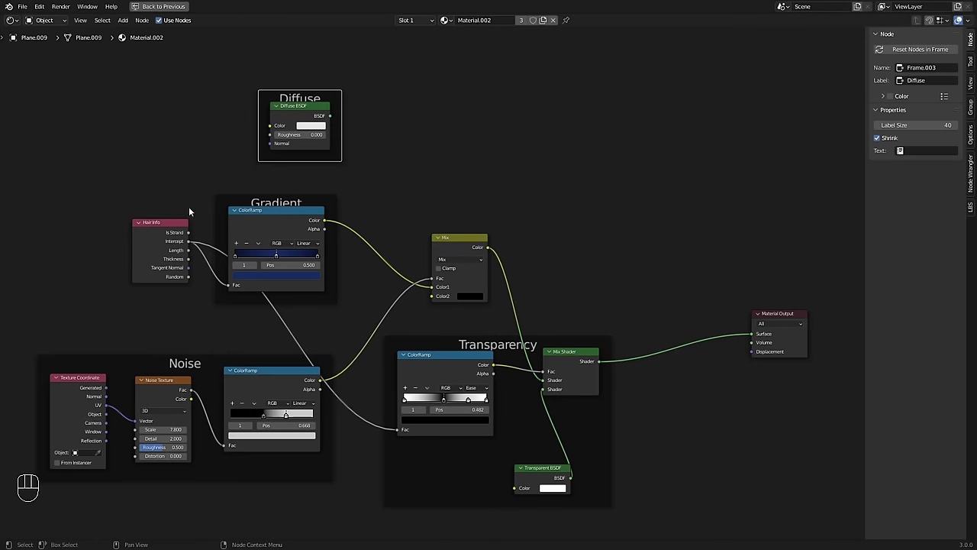
# - Rearrange the node layout, spacing out Hair Info, the Mix node and the Transparency, Noise and Diffuse frames
pyautogui.moveTo(183, 223); pyautogui.dragTo(90, 234)
pyautogui.moveTo(458, 243); pyautogui.dragTo(514, 235)
pyautogui.moveTo(531, 346); pyautogui.dragTo(607, 346)
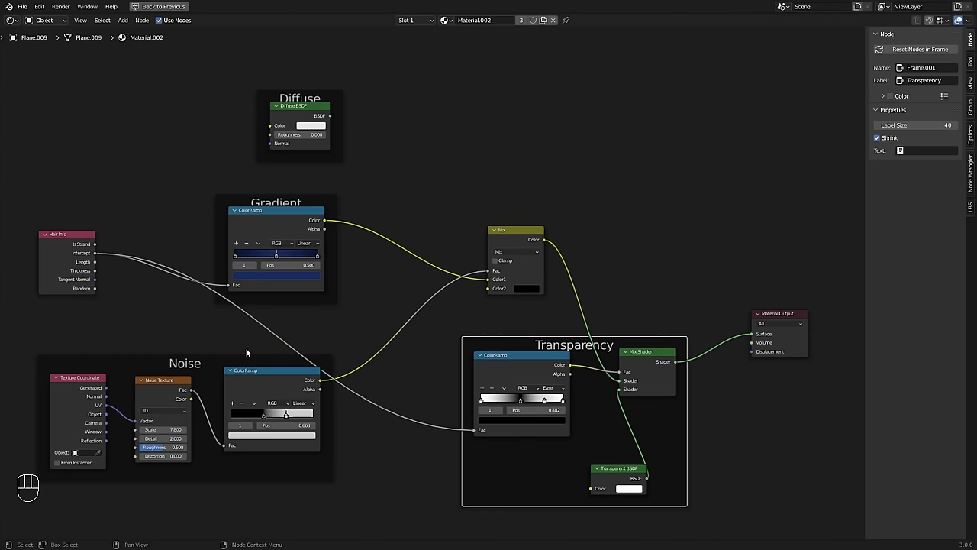
pyautogui.moveTo(228, 363); pyautogui.dragTo(212, 375)
pyautogui.moveTo(459, 293); pyautogui.dragTo(501, 292, button='middle')
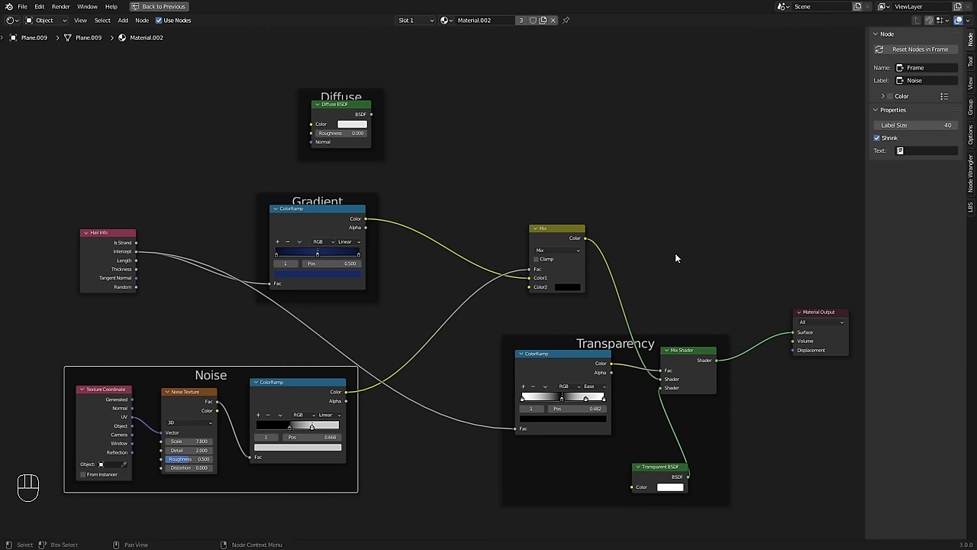
pyautogui.moveTo(561, 223); pyautogui.dragTo(482, 234)
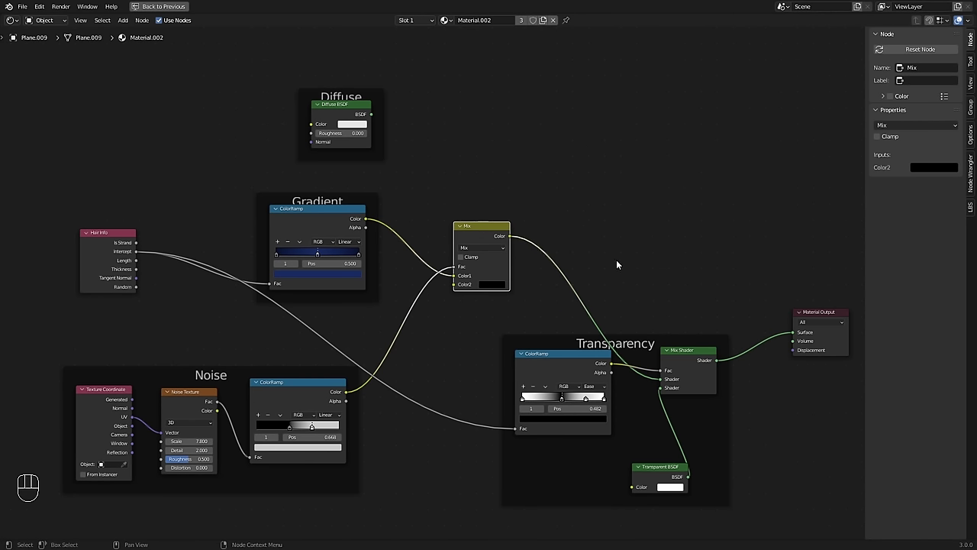
pyautogui.moveTo(618, 224); pyautogui.dragTo(539, 244, button='middle')
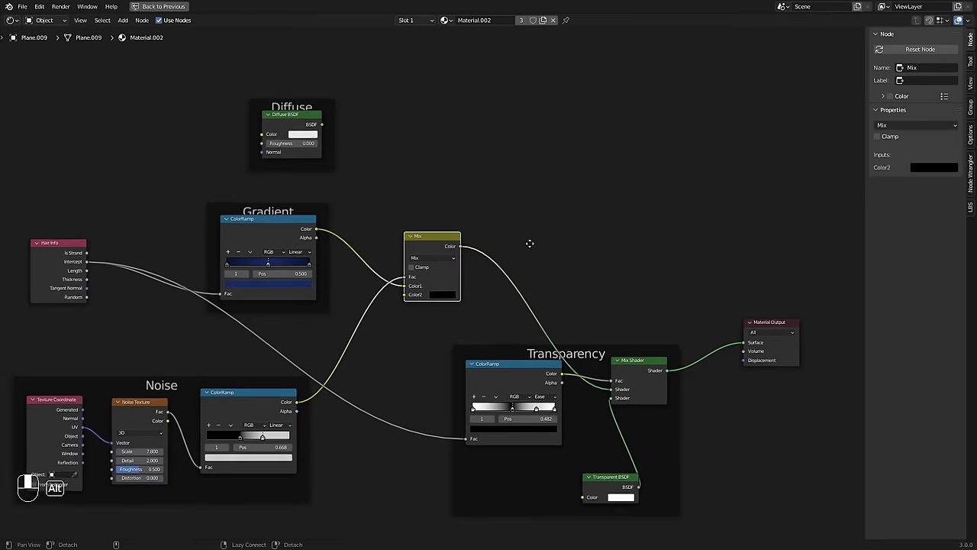
pyautogui.moveTo(192, 377); pyautogui.dragTo(203, 371)
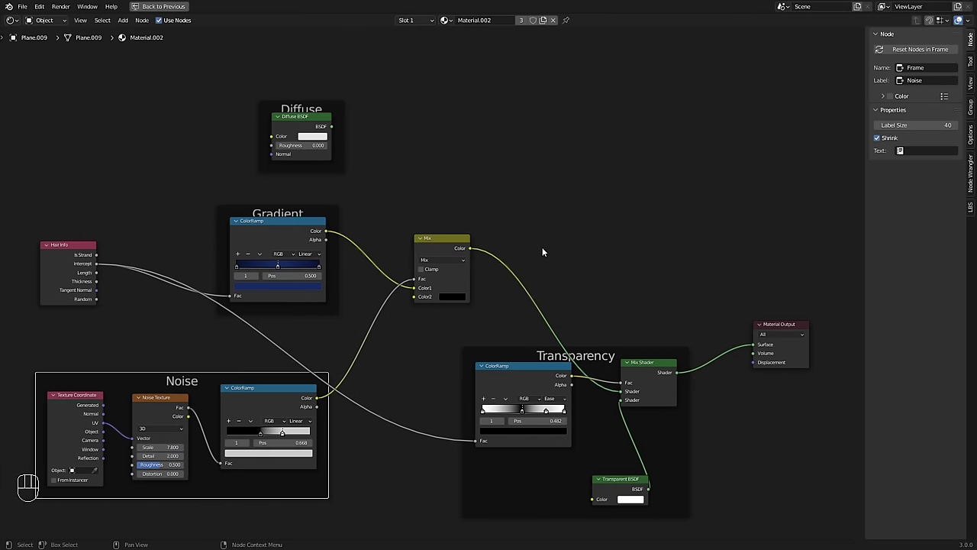
pyautogui.moveTo(448, 166); pyautogui.dragTo(479, 173, button='middle')
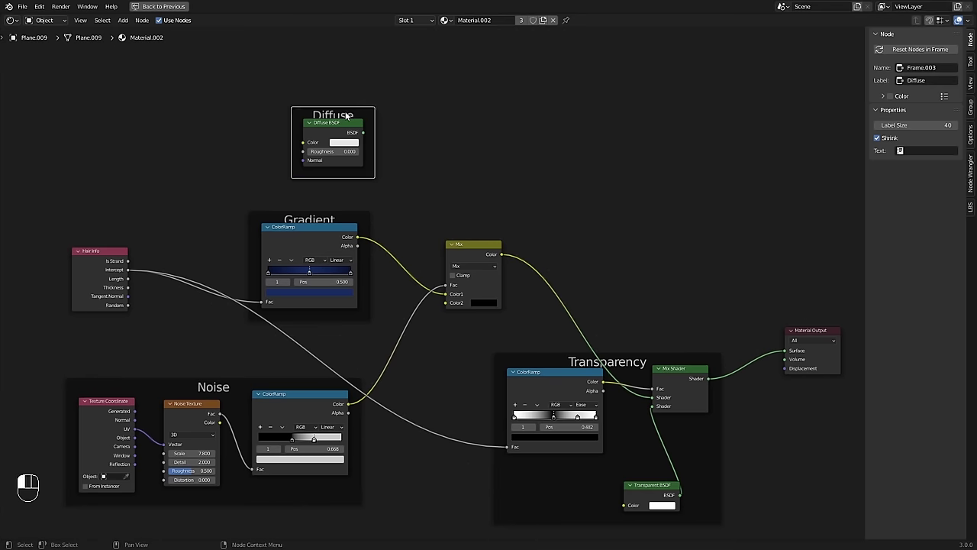
pyautogui.moveTo(356, 115); pyautogui.dragTo(338, 113)
# - Duplicate the Mix node and insert the copy between the original Mix and the Mix Shader
pyautogui.click(484, 261)
pyautogui.hotkey('shift', 'd')
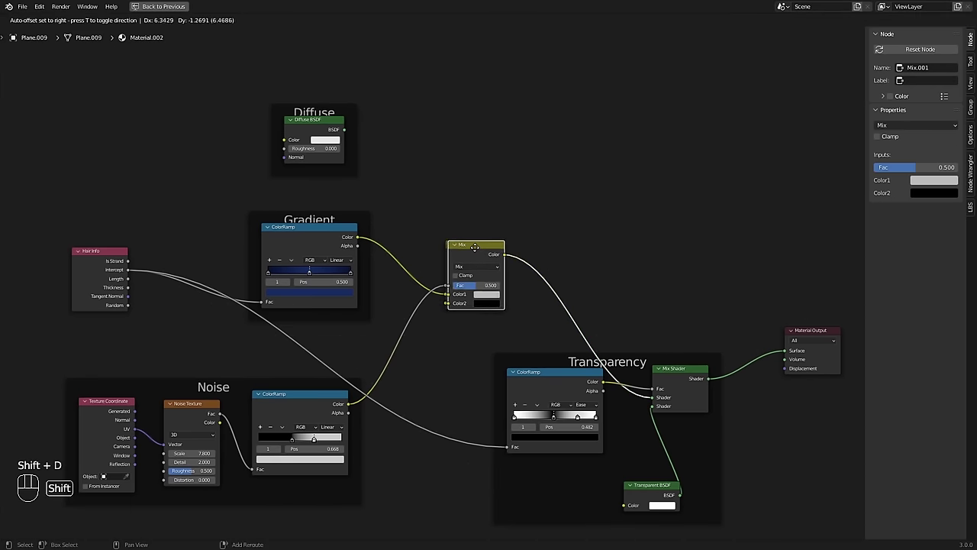
pyautogui.click(557, 258)
pyautogui.moveTo(557, 257); pyautogui.dragTo(577, 256)
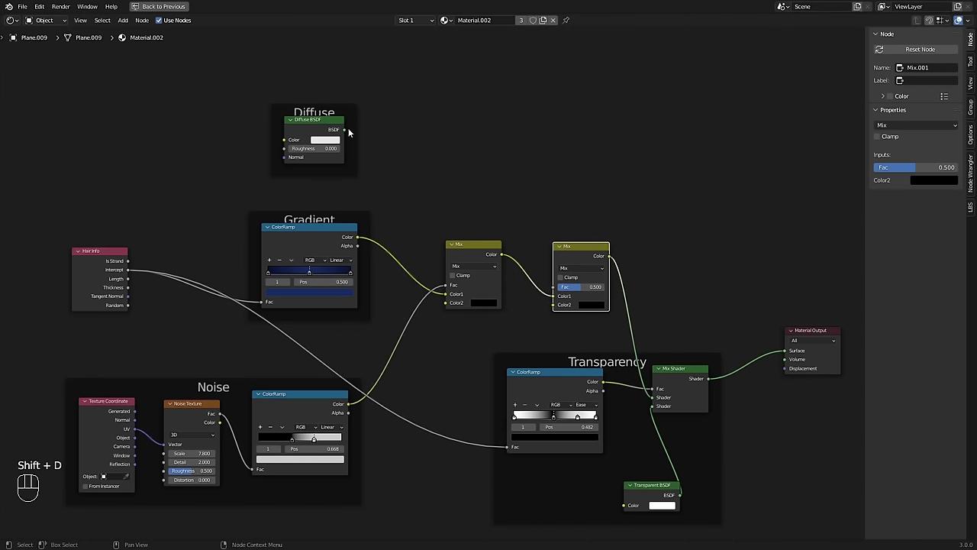
pyautogui.moveTo(312, 125); pyautogui.dragTo(310, 122)
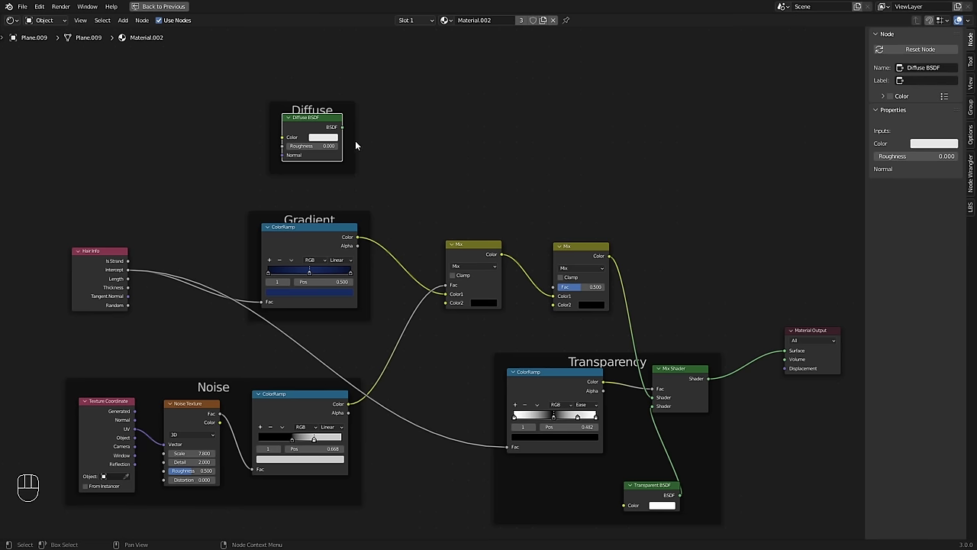
# - Connect the Diffuse BSDF to the second Mix node's Fac and insert a Shader to RGB node in that link
pyautogui.moveTo(343, 128); pyautogui.dragTo(555, 287)
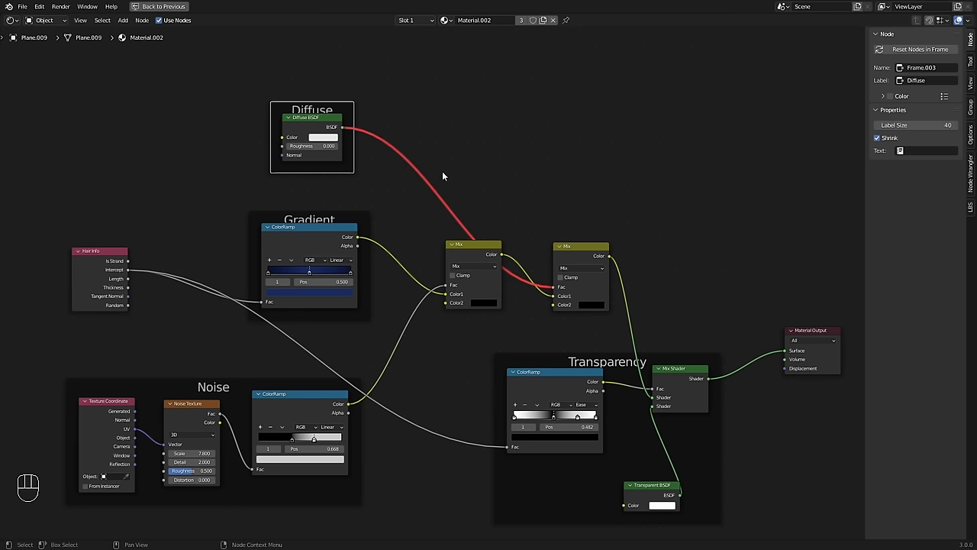
pyautogui.hotkey('shift', 'a')
pyautogui.write('shader')
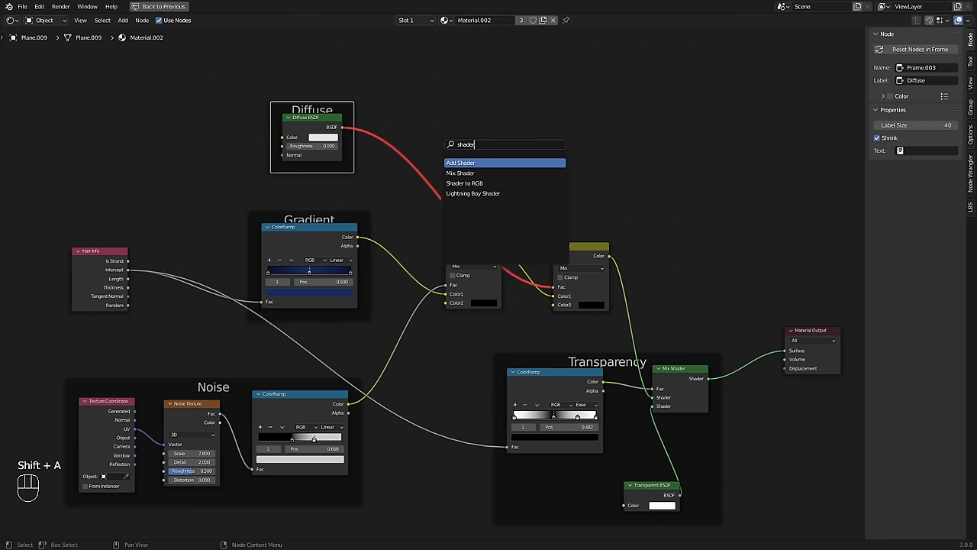
pyautogui.click(475, 183)
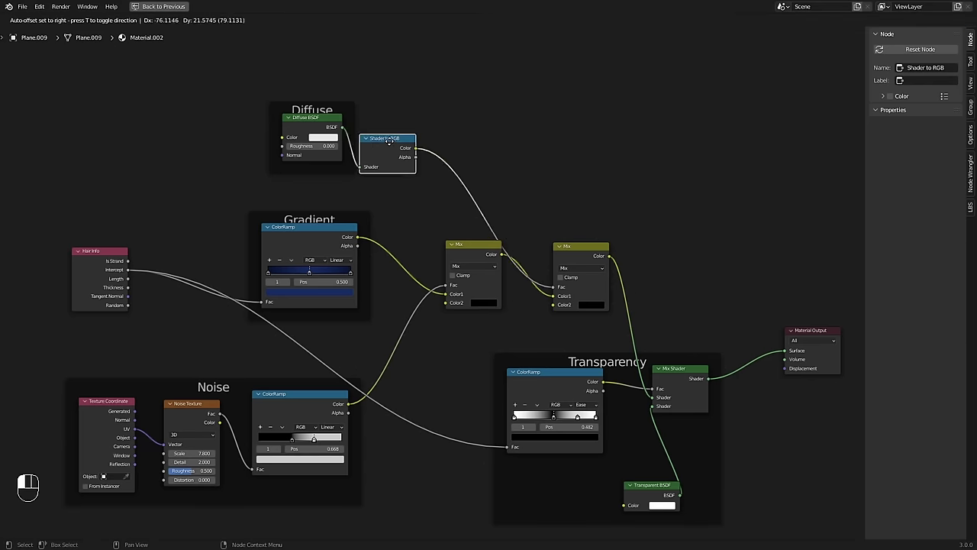
pyautogui.click(356, 131)
# - Arrange the Shader to RGB node inside the Diffuse frame and shift the second Mix node farther from the first
pyautogui.moveTo(356, 131); pyautogui.dragTo(345, 132)
pyautogui.moveTo(404, 126); pyautogui.dragTo(372, 97)
pyautogui.moveTo(596, 245); pyautogui.dragTo(623, 235)
pyautogui.keyDown('alt'); pyautogui.moveTo(583, 217); pyautogui.dragTo(610, 244, button='middle'); pyautogui.keyUp('alt')
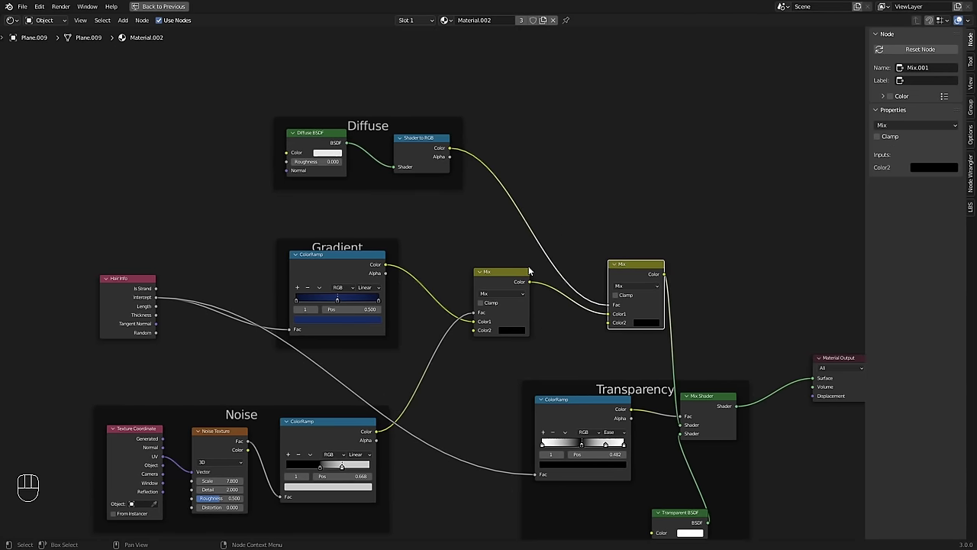
# - Restore the split editor layout, select the Key Light, and try rotating and moving it
pyautogui.hotkey('ctrl', 'space')
pyautogui.keyDown('alt'); pyautogui.keyDown('shift'); pyautogui.moveTo(440, 193); pyautogui.dragTo(460, 190); pyautogui.keyUp('shift'); pyautogui.keyUp('alt')
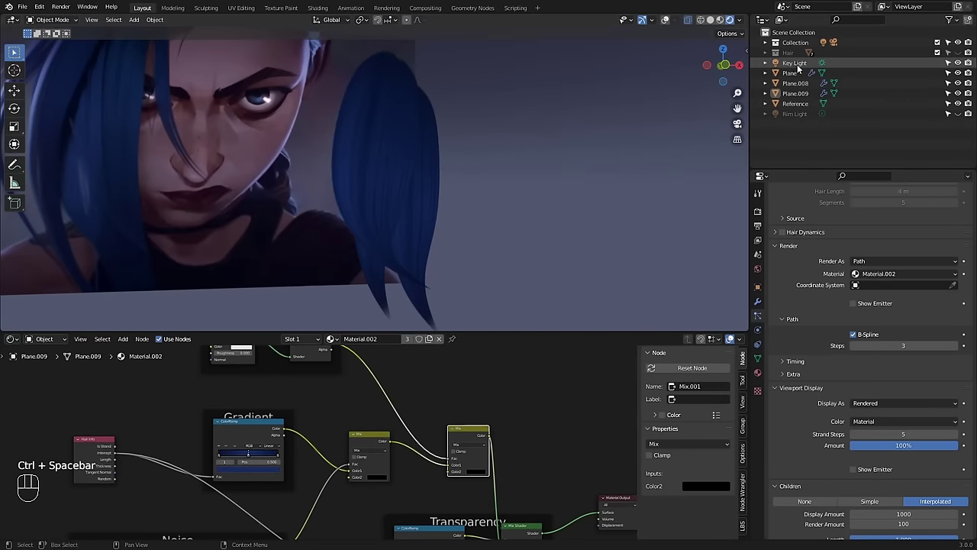
pyautogui.click(797, 64)
pyautogui.press('r')
pyautogui.click(454, 237)
pyautogui.press('g')
pyautogui.click(678, 213)
# - Show the viewport overlays, place the 3D cursor on the hair, snap the Key Light to it, and move the light beside the hair
pyautogui.hotkey('shift', 'alt', 'z')
pyautogui.keyDown('shift'); pyautogui.rightClick(418, 182); pyautogui.keyUp('shift')
pyautogui.hotkey('shift', 's')
pyautogui.click(429, 159)
pyautogui.press('g')
pyautogui.click(548, 121)
# - Aim the Key Light with the Rotate tool, then select the Plane.008 hair clump to bring back its material nodes
pyautogui.press('space')
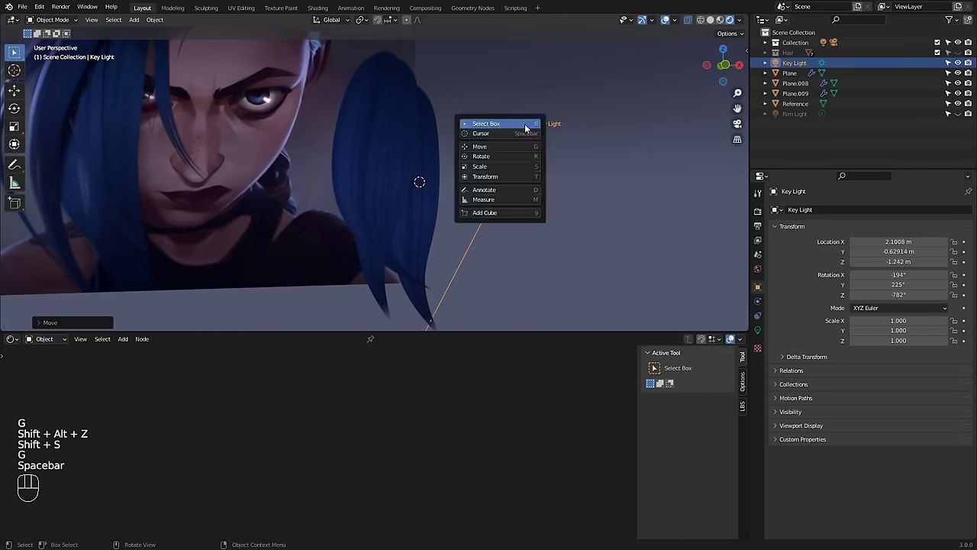
pyautogui.press('r')
pyautogui.moveTo(527, 110); pyautogui.dragTo(465, 131)
pyautogui.moveTo(658, 67); pyautogui.dragTo(609, 98)
pyautogui.click(410, 163)
pyautogui.click(655, 89)
pyautogui.click(438, 311)
pyautogui.scroll(2, 488, 435)
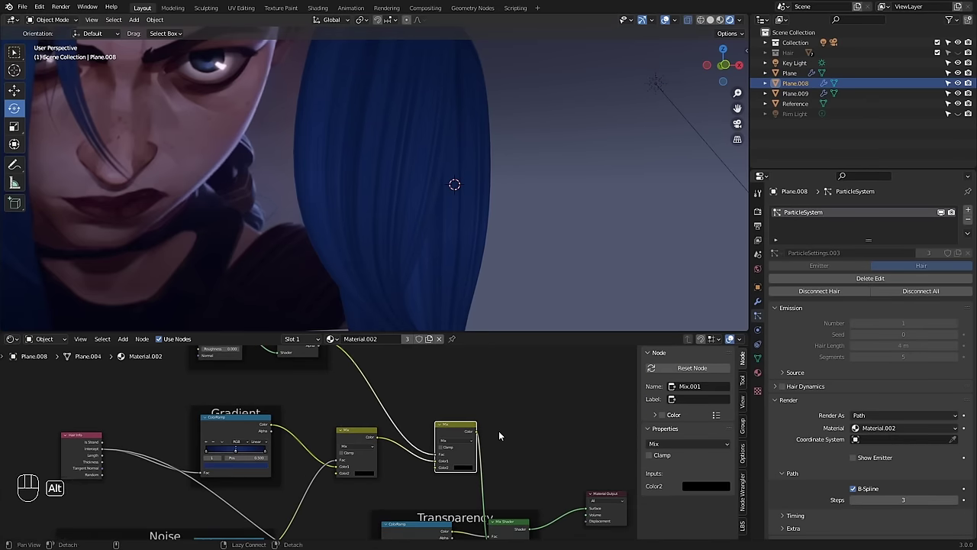
# - Move the first Mix node's link from Color1 to Color2 on the second Mix node and set Color1 to black
pyautogui.moveTo(474, 468); pyautogui.dragTo(474, 475)
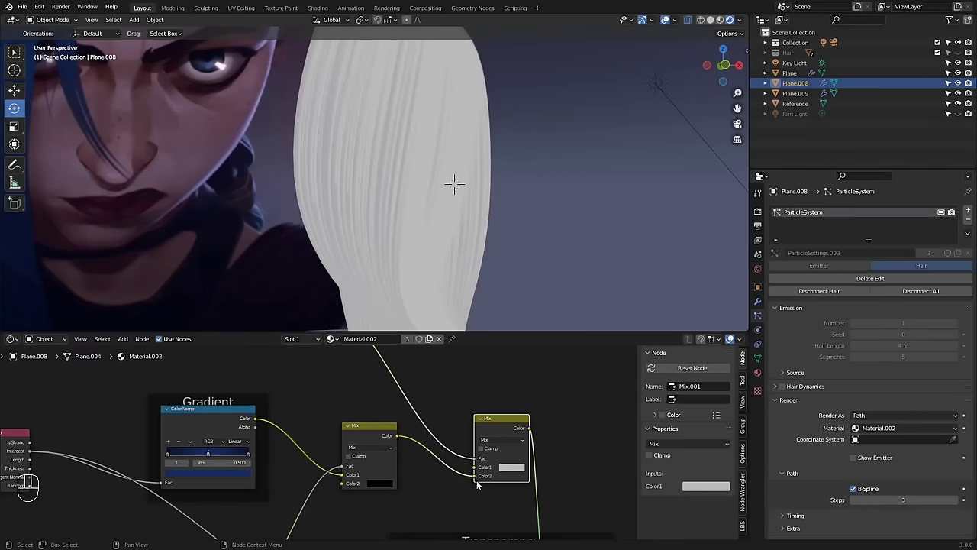
pyautogui.click(506, 468)
pyautogui.moveTo(566, 409); pyautogui.dragTo(569, 424)
pyautogui.keyDown('alt'); pyautogui.moveTo(439, 352); pyautogui.dragTo(481, 416); pyautogui.keyUp('alt')
# - Adjust the Key Light again to test the shading on the clumps, then select the Plane.009 hair clump
pyautogui.keyDown('ctrl'); pyautogui.keyDown('alt'); pyautogui.moveTo(504, 191); pyautogui.dragTo(526, 263); pyautogui.keyUp('alt'); pyautogui.keyUp('ctrl')
pyautogui.click(573, 113)
pyautogui.keyDown('ctrl'); pyautogui.keyDown('alt'); pyautogui.moveTo(569, 153); pyautogui.dragTo(400, 226); pyautogui.keyUp('alt'); pyautogui.keyUp('ctrl')
pyautogui.moveTo(545, 90); pyautogui.dragTo(539, 105)
pyautogui.click(372, 184)
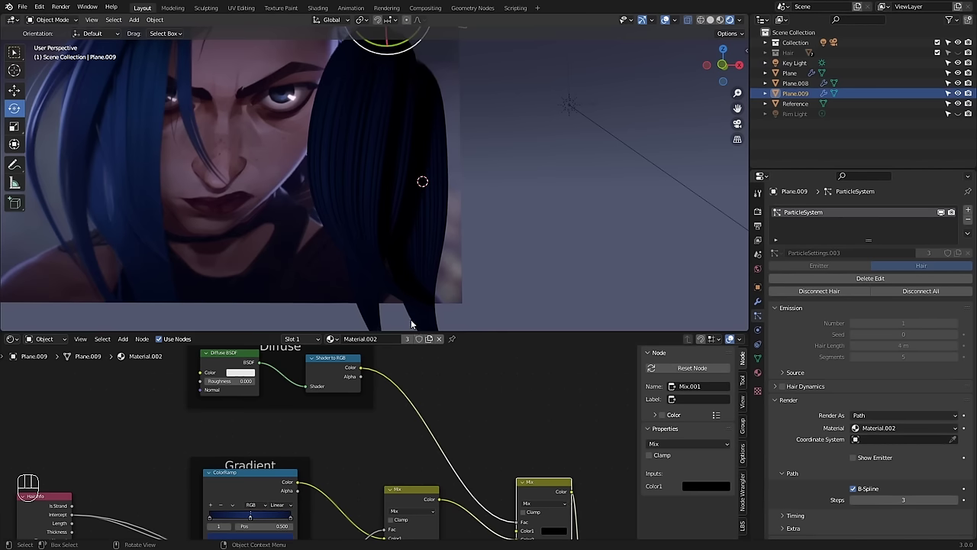
# - Add a ColorRamp after Shader to RGB inside the Diffuse frame and slide its white stop toward the black stop
pyautogui.moveTo(412, 352); pyautogui.dragTo(449, 383, button='middle')
pyautogui.hotkey('shift', 'a')
pyautogui.write('co')
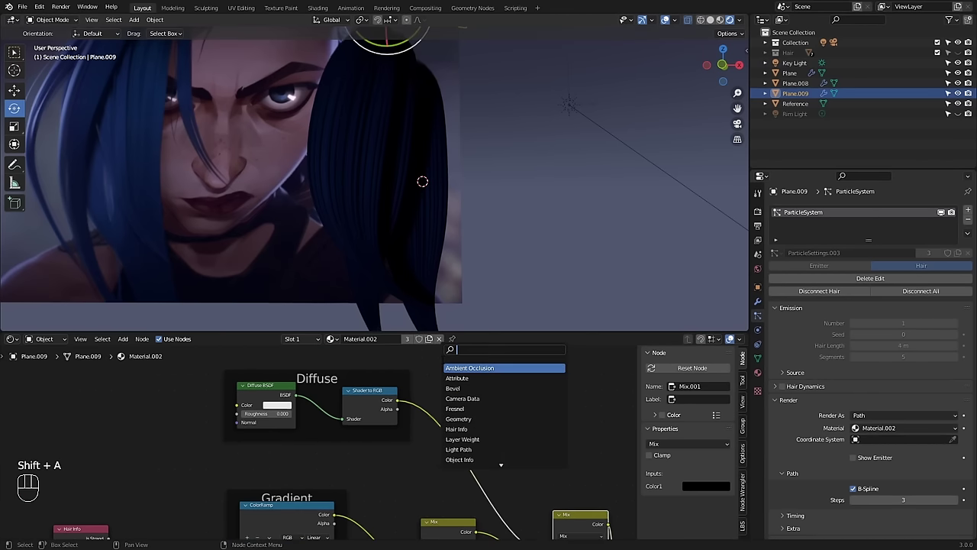
pyautogui.write('lor')
pyautogui.click(460, 378)
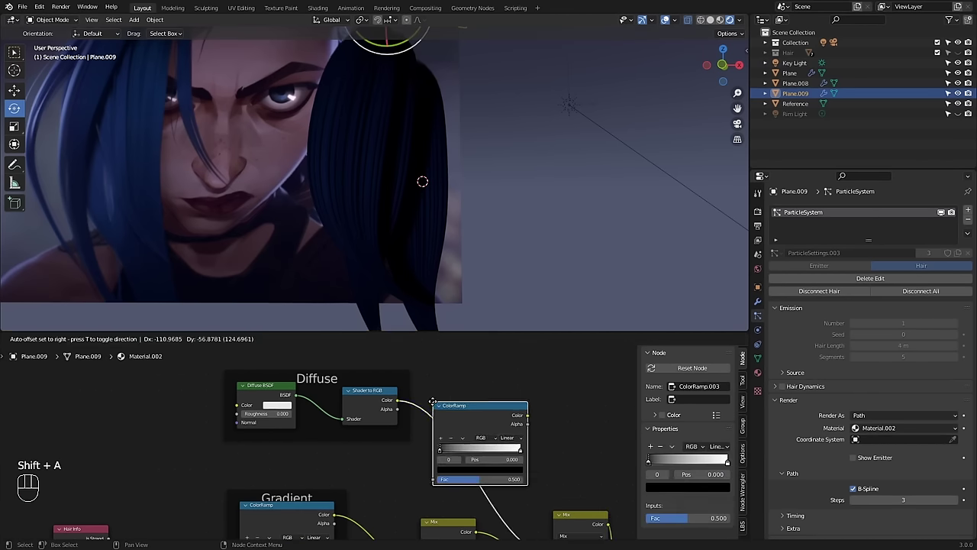
pyautogui.click(375, 389)
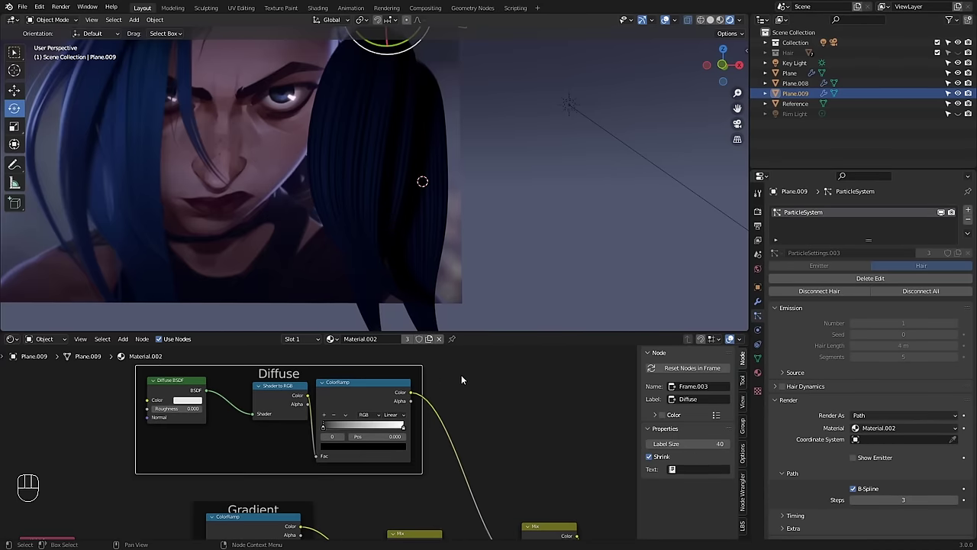
pyautogui.click(727, 462)
pyautogui.moveTo(727, 463); pyautogui.dragTo(663, 461)
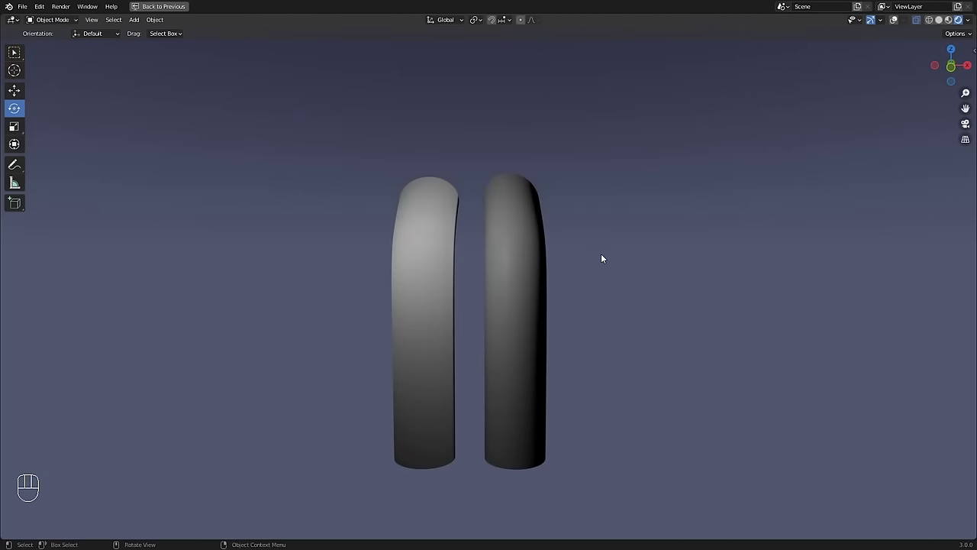
# - Examine how the light shades the two curved strips from different angles
pyautogui.moveTo(598, 259); pyautogui.dragTo(592, 298, button='middle')
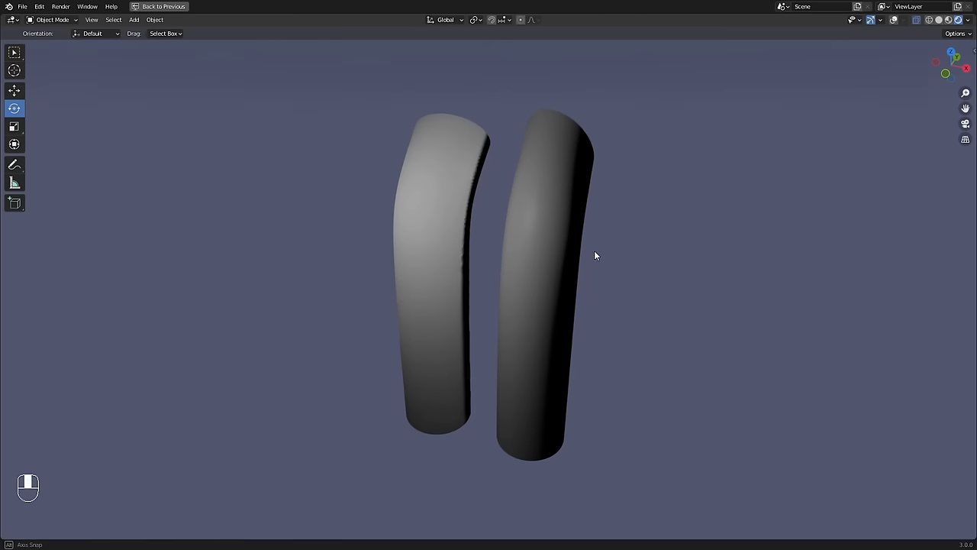
pyautogui.keyDown('alt'); pyautogui.moveTo(596, 253); pyautogui.dragTo(650, 114, button='middle'); pyautogui.keyUp('alt')
pyautogui.keyDown('alt'); pyautogui.moveTo(553, 243); pyautogui.dragTo(561, 243, button='middle'); pyautogui.keyUp('alt')
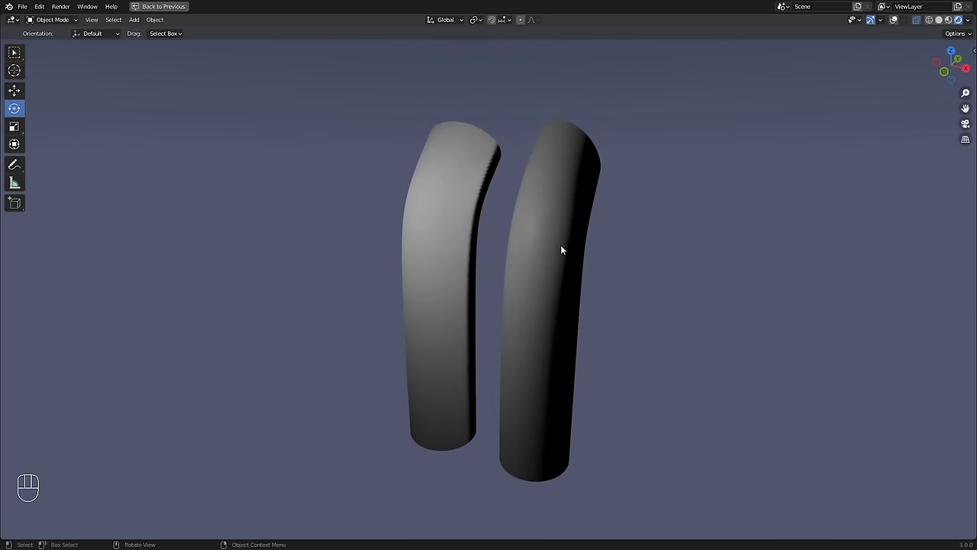
# - Show the viewport overlays, select the darker Cylinder strip and open the viewport gizmo options
pyautogui.hotkey('shift', 'alt', 'z')
pyautogui.click(552, 269)
pyautogui.moveTo(589, 248); pyautogui.dragTo(634, 222, button='middle')
pyautogui.click(879, 21)
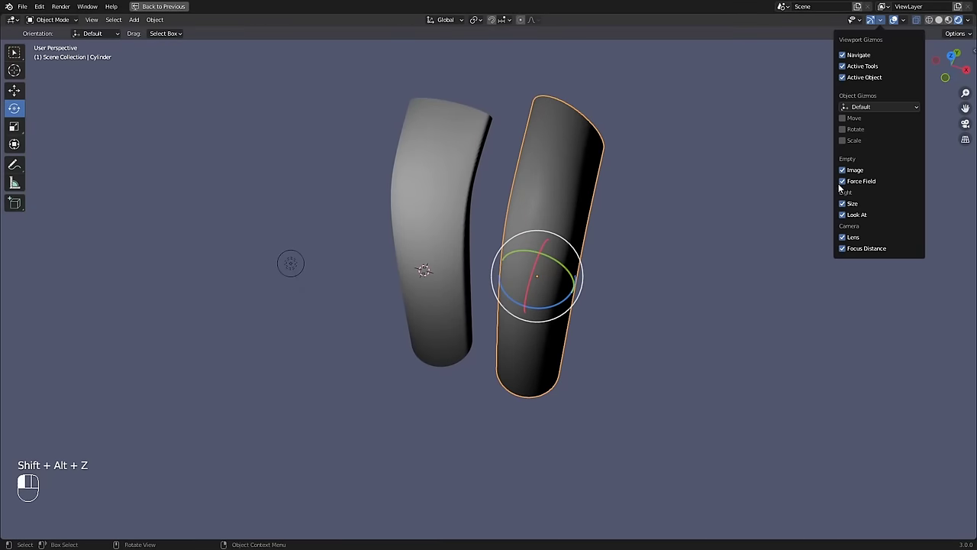
pyautogui.moveTo(905, 23)
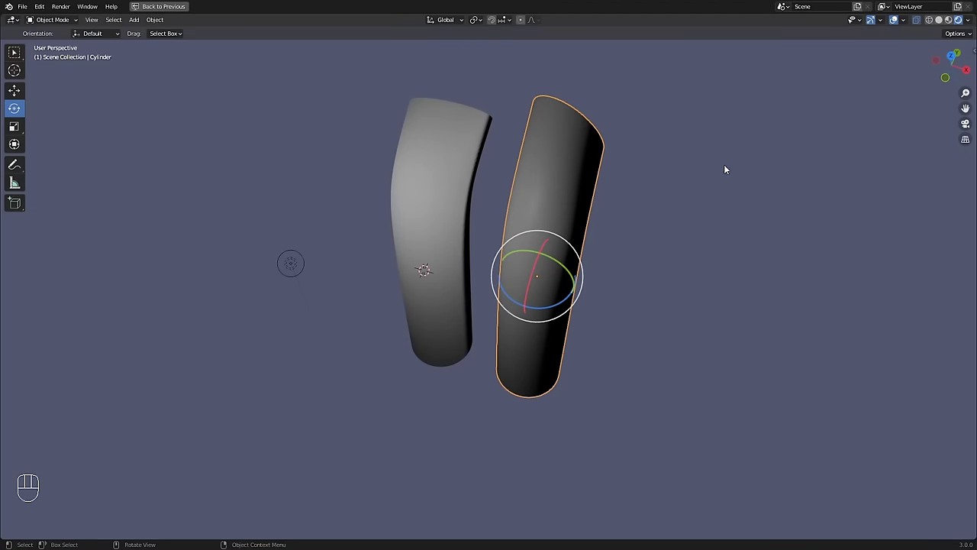
# - Examine the normals on the Cylinder strip in Edit Mode and compare its shading with the neighbouring strip
pyautogui.press('Tab')
pyautogui.keyDown('alt'); pyautogui.moveTo(613, 251); pyautogui.dragTo(600, 261, button='middle'); pyautogui.keyUp('alt')
pyautogui.keyDown('ctrl'); pyautogui.keyDown('alt'); pyautogui.moveTo(601, 261); pyautogui.dragTo(615, 291, button='middle'); pyautogui.keyUp('alt'); pyautogui.keyUp('ctrl')
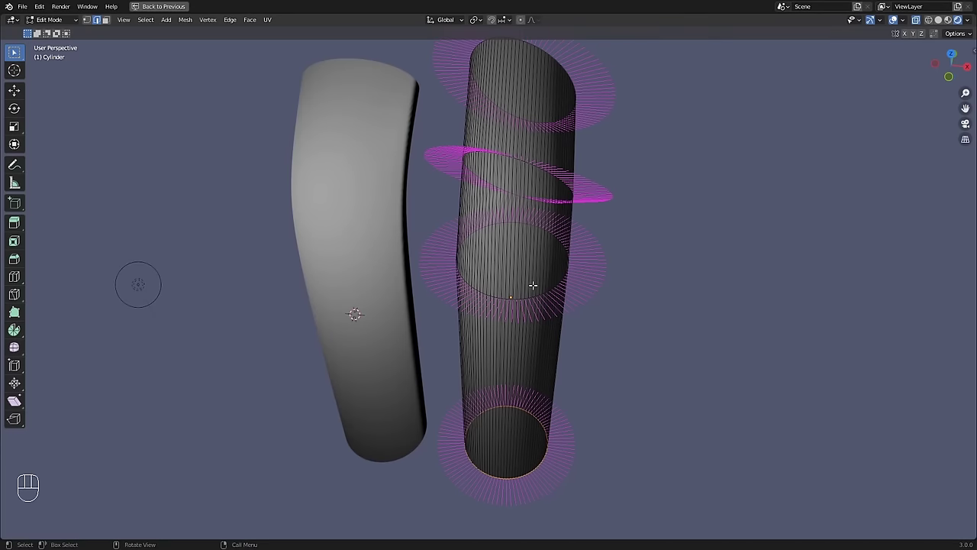
pyautogui.keyDown('alt'); pyautogui.moveTo(418, 257); pyautogui.dragTo(421, 231, button='middle'); pyautogui.keyUp('alt')
pyautogui.press('Tab')
pyautogui.click(642, 248)
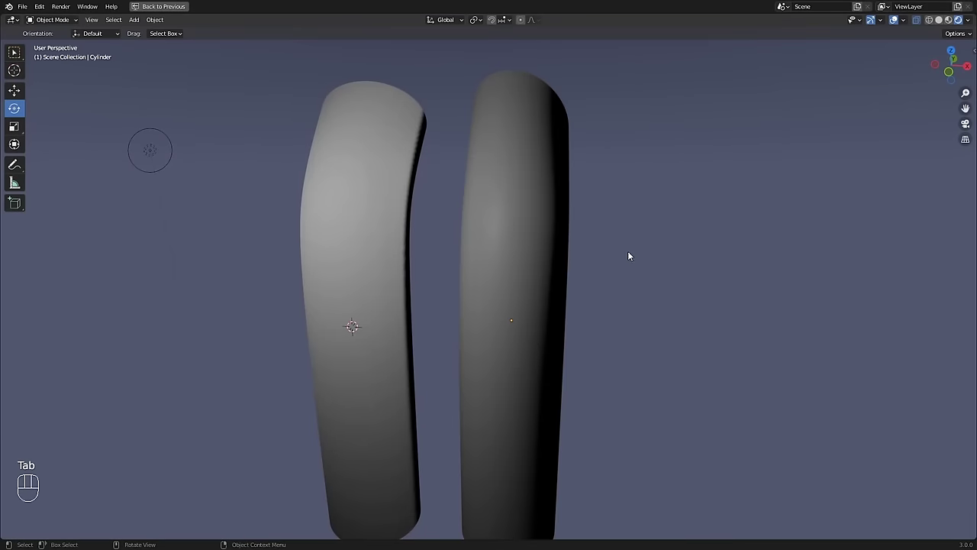
pyautogui.keyDown('ctrl'); pyautogui.keyDown('alt'); pyautogui.moveTo(662, 228); pyautogui.dragTo(497, 287, button='middle'); pyautogui.keyUp('alt'); pyautogui.keyUp('ctrl')
pyautogui.keyDown('ctrl'); pyautogui.keyDown('alt'); pyautogui.moveTo(497, 286); pyautogui.dragTo(466, 310, button='middle'); pyautogui.keyUp('alt'); pyautogui.keyUp('ctrl')
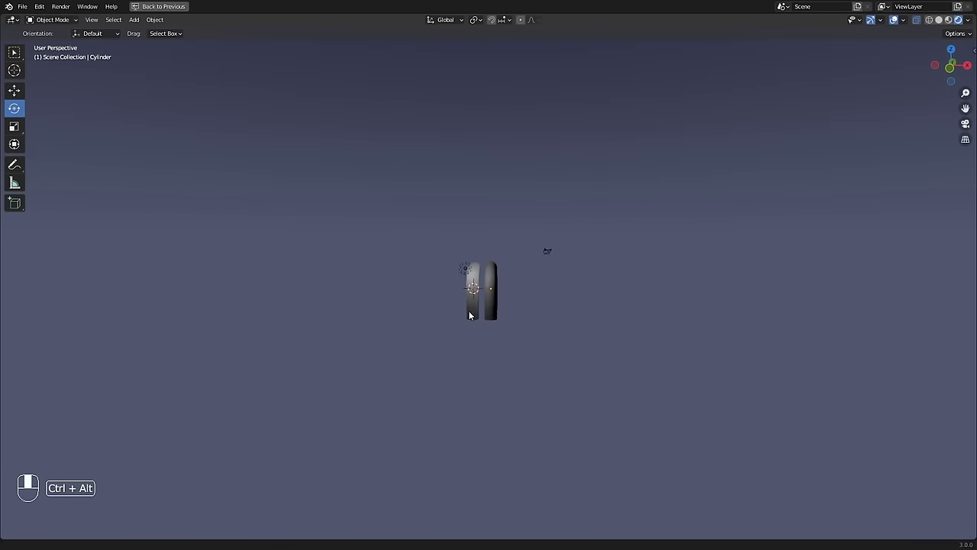
pyautogui.scroll(8, 488, 267)
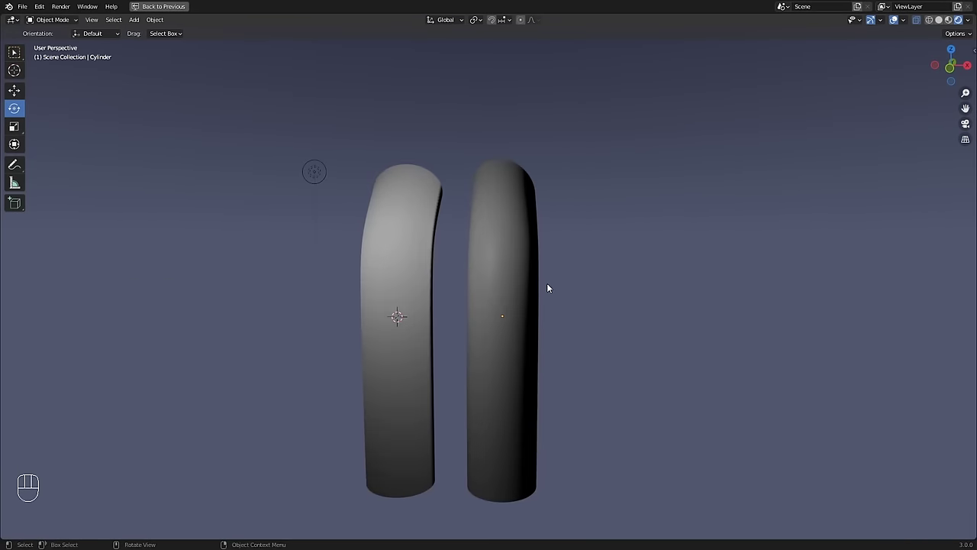
pyautogui.keyDown('shift'); pyautogui.moveTo(552, 270); pyautogui.dragTo(600, 247, button='middle'); pyautogui.keyUp('shift')
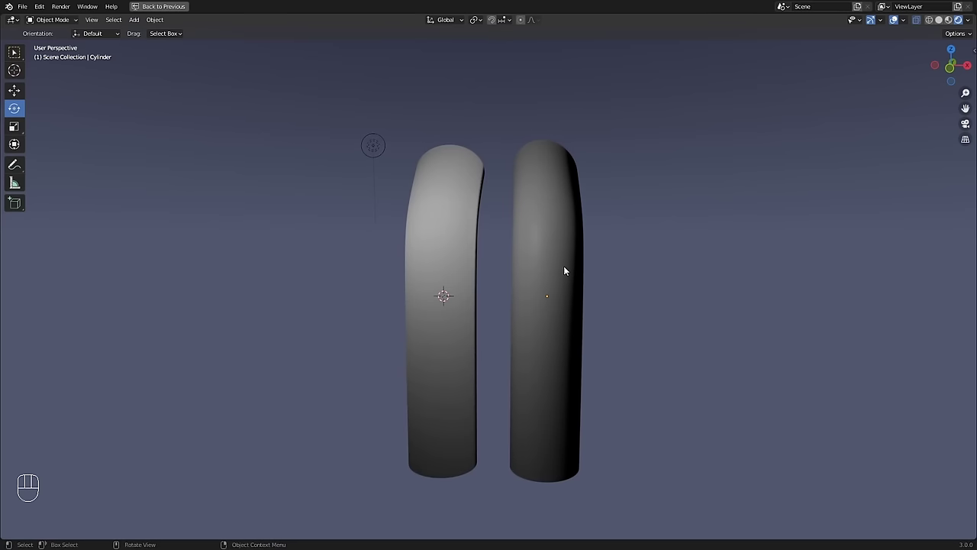
# - Examine the direction of the normals along the Cylinder.001 strip in Edit Mode from several angles
pyautogui.click(448, 249)
pyautogui.keyDown('alt'); pyautogui.moveTo(448, 249); pyautogui.dragTo(481, 280); pyautogui.keyUp('alt')
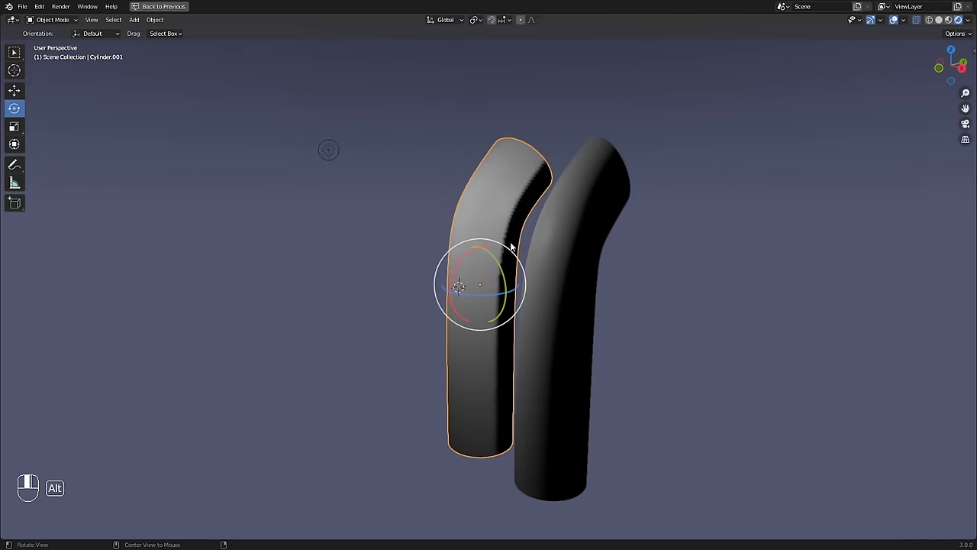
pyautogui.press('Tab')
pyautogui.keyDown('alt'); pyautogui.moveTo(556, 248); pyautogui.dragTo(527, 243); pyautogui.keyUp('alt')
pyautogui.keyDown('ctrl'); pyautogui.keyDown('alt'); pyautogui.moveTo(526, 243); pyautogui.dragTo(575, 292); pyautogui.keyUp('alt'); pyautogui.keyUp('ctrl')
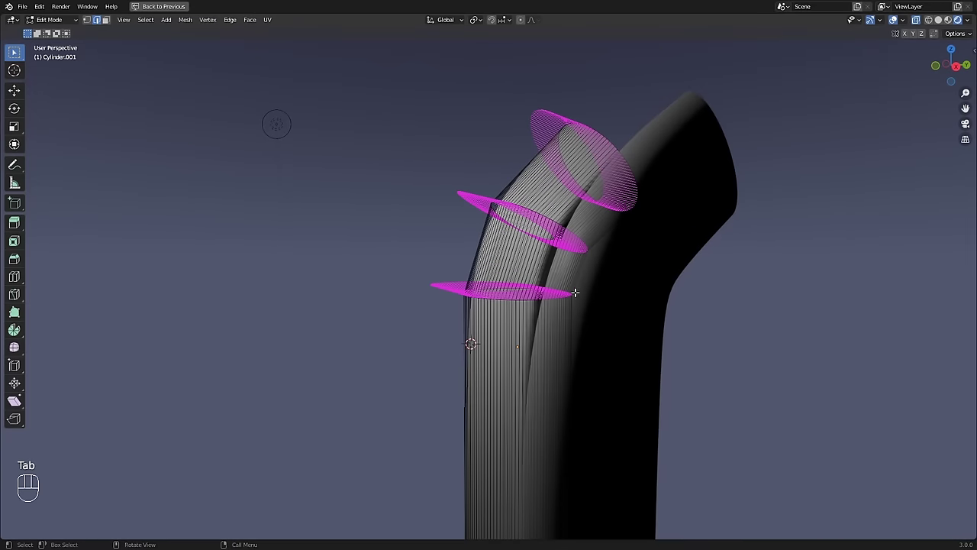
pyautogui.keyDown('alt'); pyautogui.moveTo(537, 137); pyautogui.dragTo(500, 450); pyautogui.keyUp('alt')
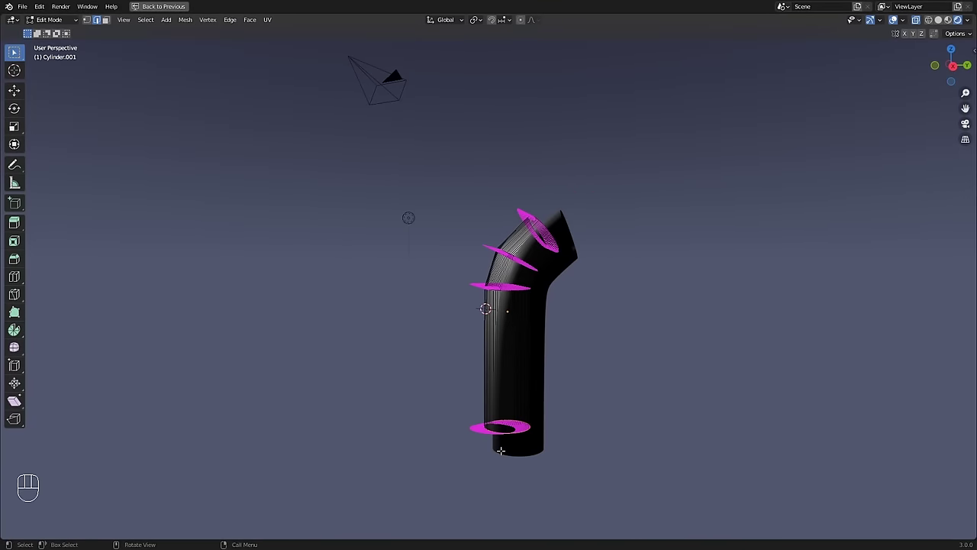
pyautogui.keyDown('alt'); pyautogui.moveTo(473, 372); pyautogui.dragTo(505, 263); pyautogui.keyUp('alt')
pyautogui.keyDown('alt'); pyautogui.moveTo(505, 263); pyautogui.dragTo(511, 333); pyautogui.keyUp('alt')
pyautogui.keyDown('alt'); pyautogui.moveTo(475, 279); pyautogui.dragTo(382, 244); pyautogui.keyUp('alt')
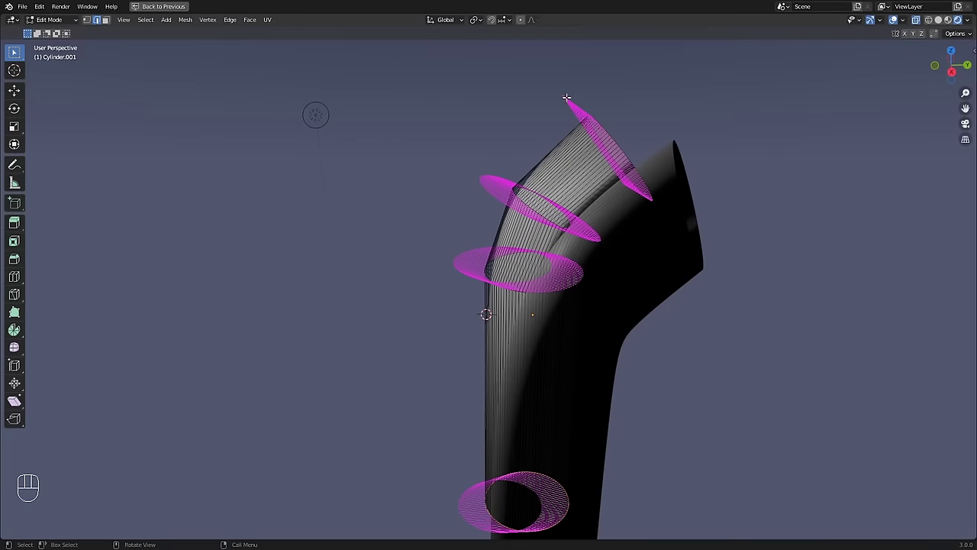
pyautogui.press('Tab')
# - Select a strip and move it a few times to compare the shading from different angles
pyautogui.click(745, 155)
pyautogui.keyDown('ctrl'); pyautogui.keyDown('alt'); pyautogui.moveTo(656, 156); pyautogui.dragTo(534, 229); pyautogui.keyUp('alt'); pyautogui.keyUp('ctrl')
pyautogui.keyDown('alt'); pyautogui.moveTo(535, 229); pyautogui.dragTo(657, 230); pyautogui.keyUp('alt')
pyautogui.click(452, 223)
pyautogui.press('g')
pyautogui.click(459, 201)
pyautogui.keyDown('ctrl'); pyautogui.keyDown('alt'); pyautogui.moveTo(616, 165); pyautogui.dragTo(501, 226); pyautogui.keyUp('alt'); pyautogui.keyUp('ctrl')
pyautogui.press('g')
pyautogui.click(540, 242)
pyautogui.press('g')
pyautogui.press('g')
pyautogui.click(480, 239)
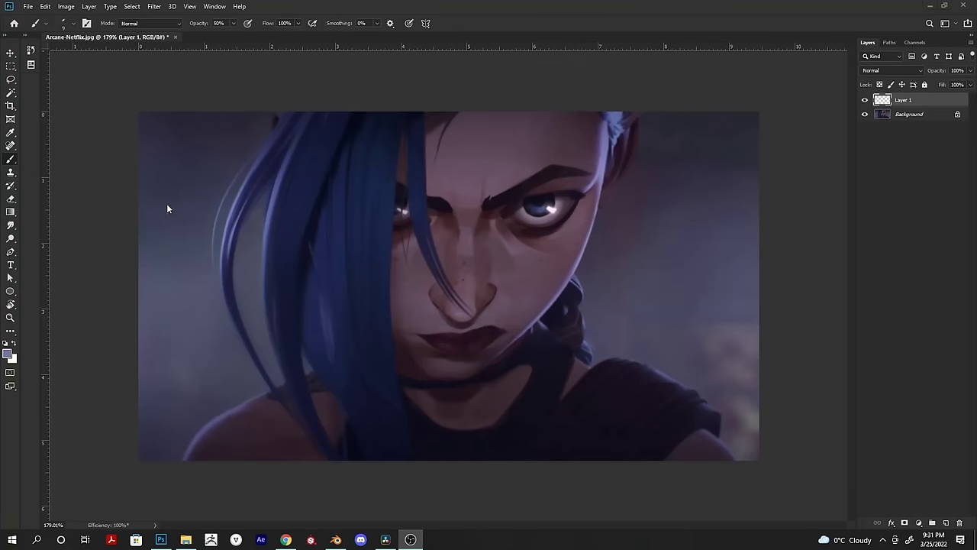
# - In Photoshop, sample the hair's blue, choose a brush, paint along the loose strand on Layer 1, and enlarge the brush at 20% opacity
pyautogui.keyDown('alt'); pyautogui.click(299, 194); pyautogui.keyUp('alt')
pyautogui.rightClick(299, 194)
pyautogui.click(378, 146)
pyautogui.click(420, 93)
pyautogui.click(880, 84)
pyautogui.moveTo(229, 222); pyautogui.dragTo(260, 347)
pyautogui.press('2')
pyautogui.press(']')
pyautogui.press(']')
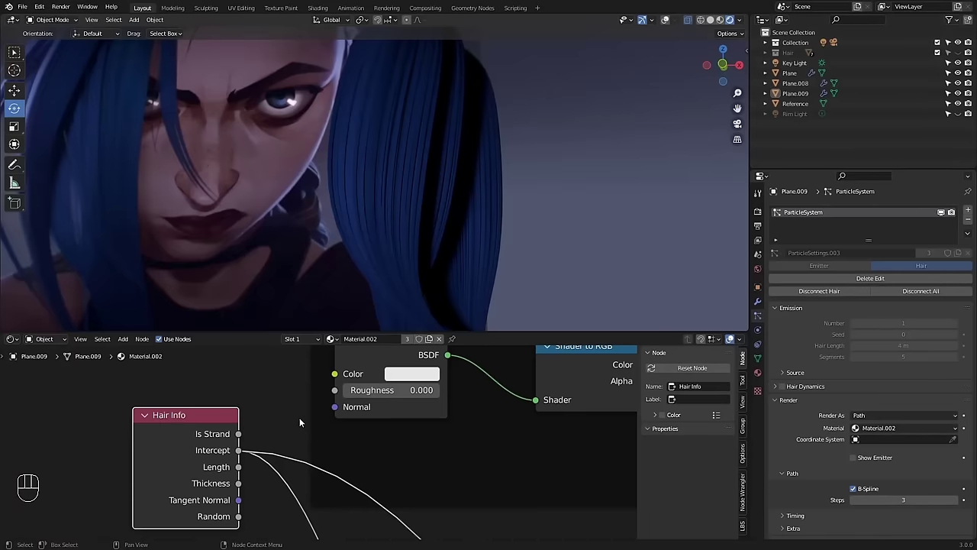
# - In Blender, connect the Hair Info node's Tangent Normal output to the Diffuse BSDF's Normal input
pyautogui.moveTo(204, 430); pyautogui.dragTo(204, 420)
pyautogui.moveTo(238, 489); pyautogui.dragTo(263, 480)
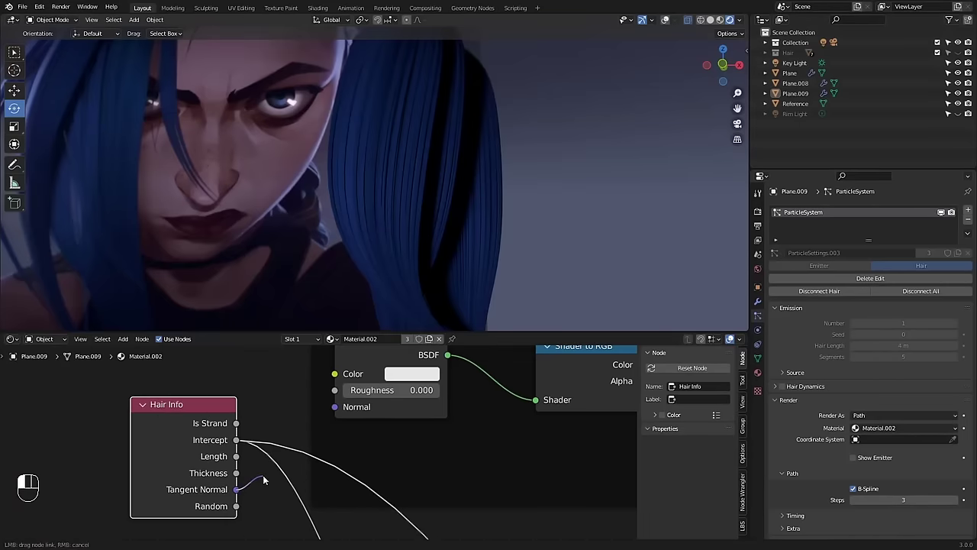
pyautogui.moveTo(336, 410); pyautogui.dragTo(307, 405)
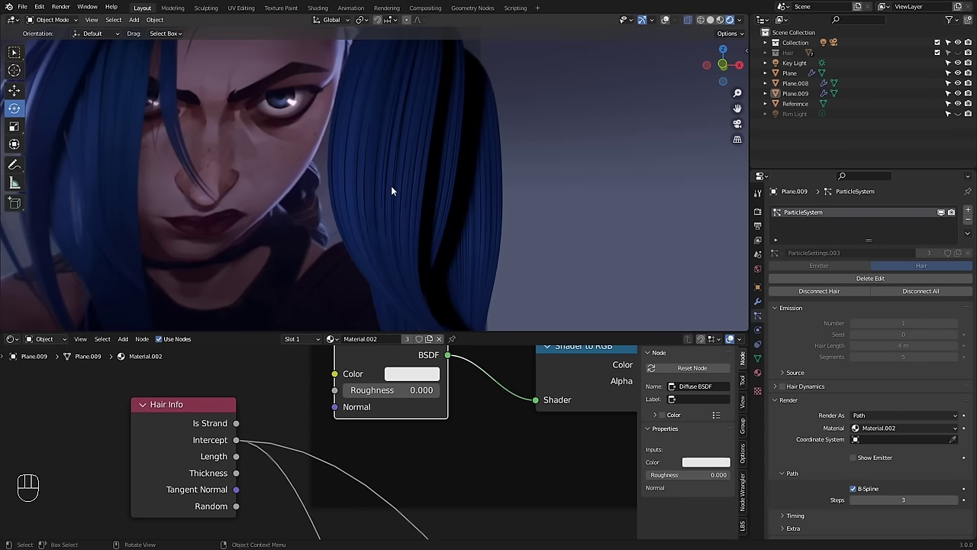
pyautogui.moveTo(236, 490); pyautogui.dragTo(334, 407)
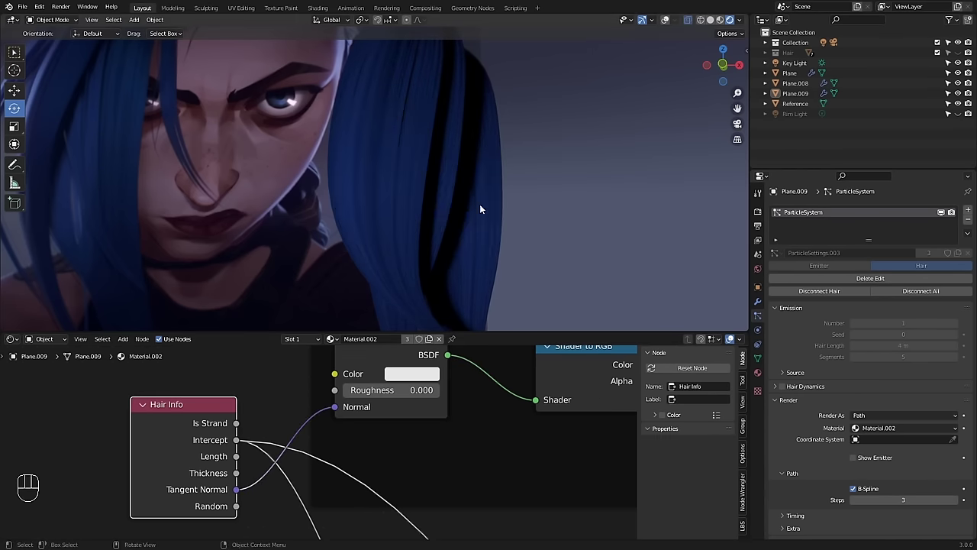
pyautogui.press('ctrl+alt+KP_0')
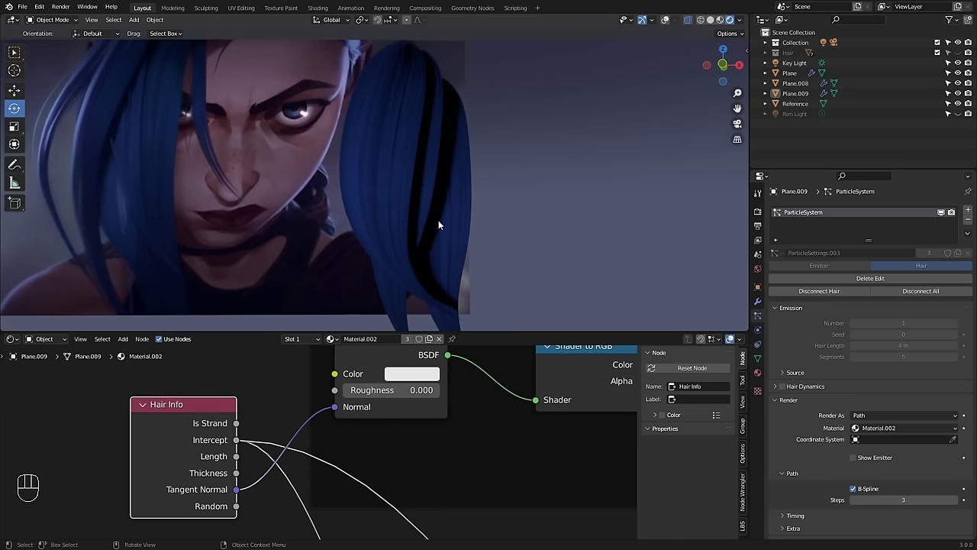
# - Try a shadow Cascade Size of 256 px in the render settings and return it to 4096 px
pyautogui.click(758, 211)
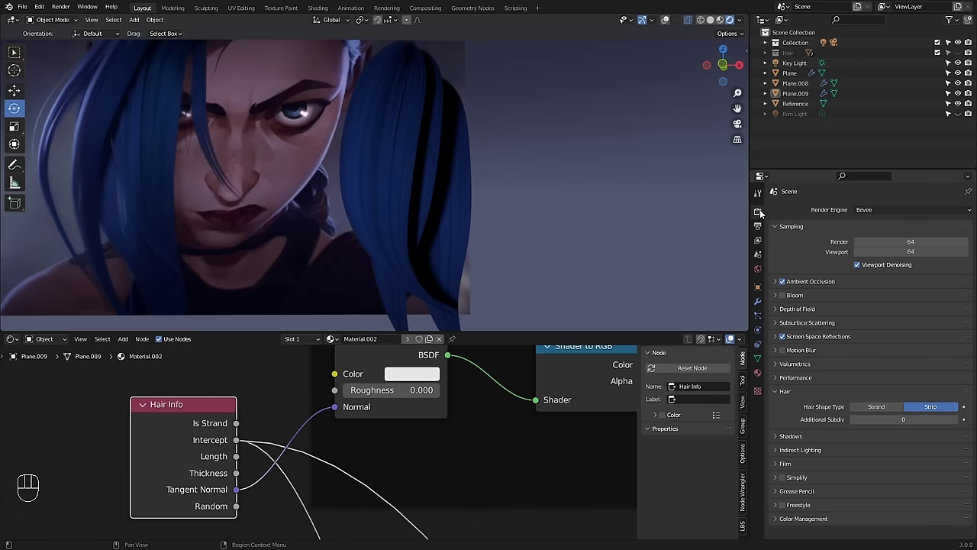
pyautogui.click(794, 438)
pyautogui.scroll(-2, 824, 435)
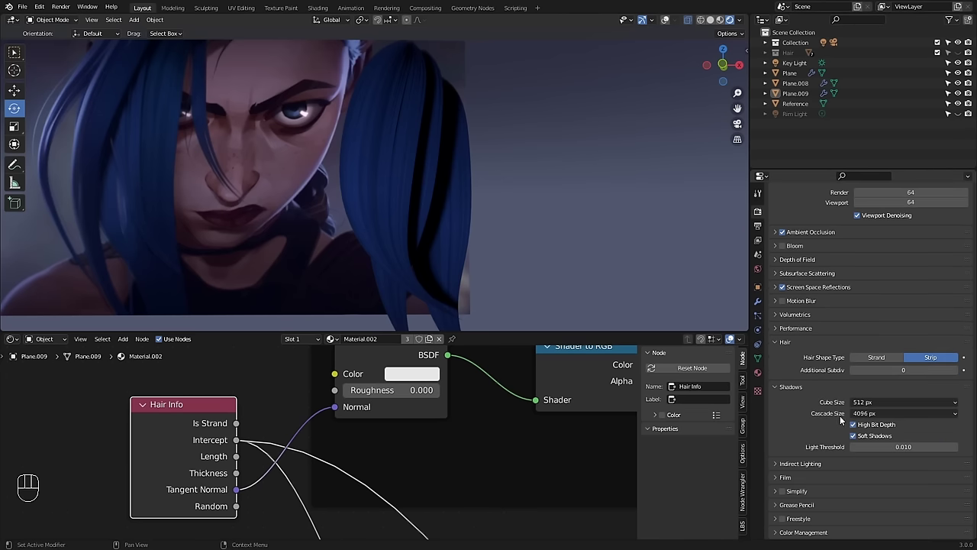
pyautogui.click(852, 415)
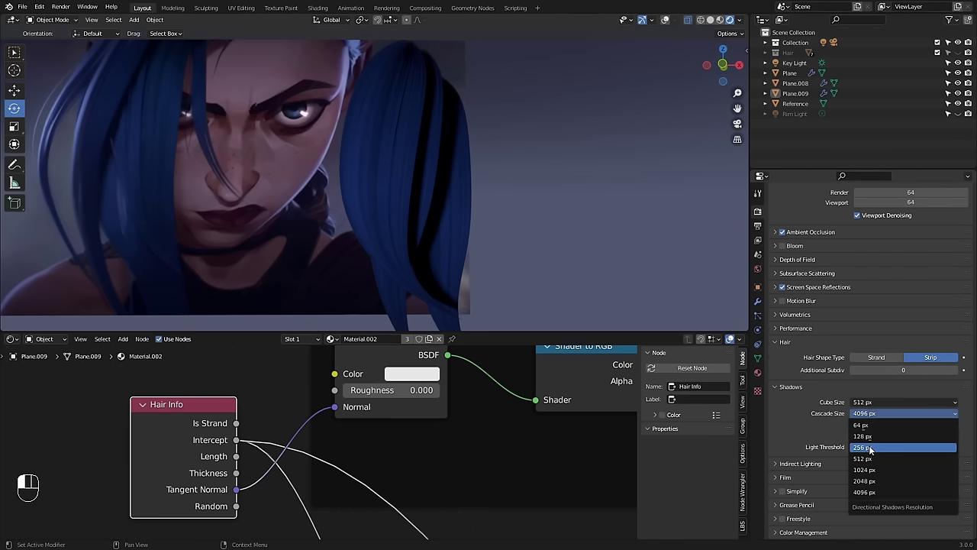
pyautogui.click(874, 445)
pyautogui.click(876, 415)
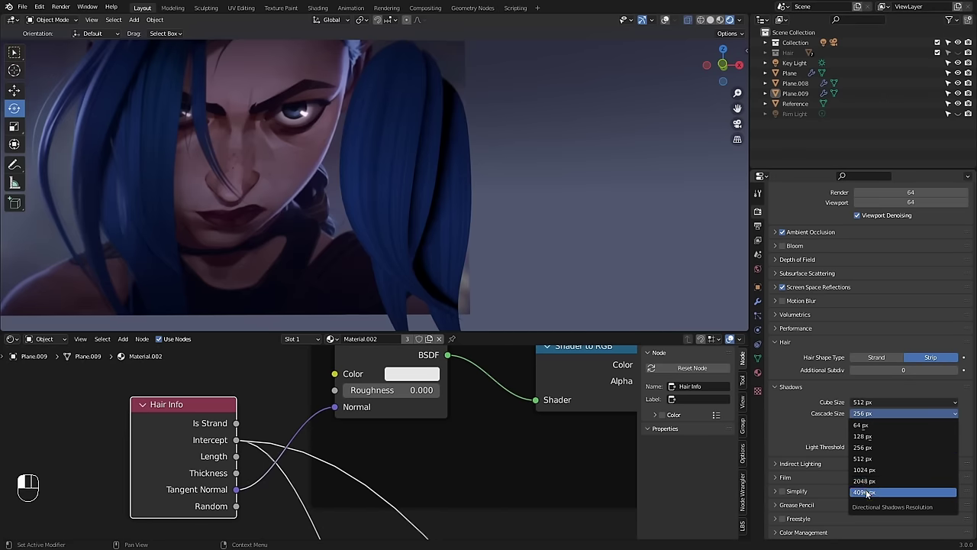
pyautogui.click(873, 489)
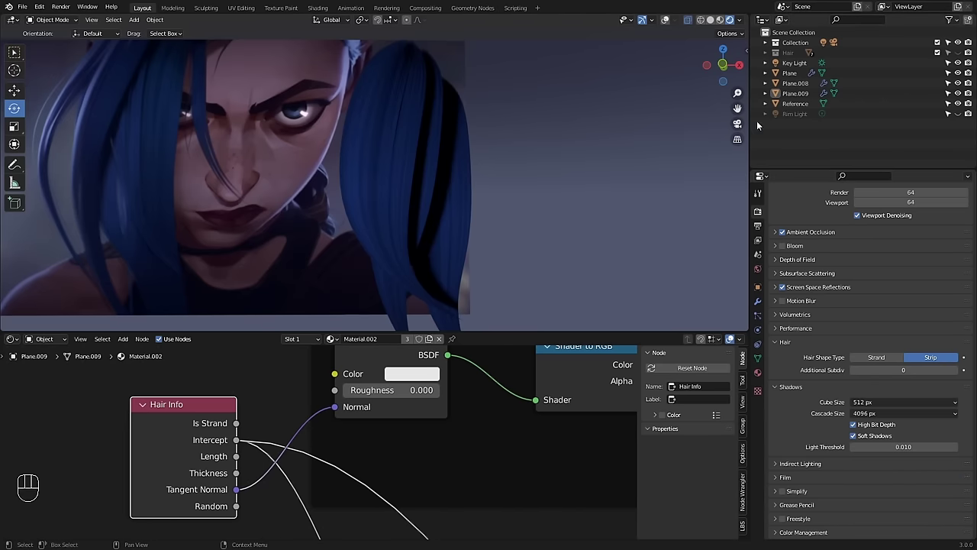
# - Select the Key Light and expand the Shadow settings in its light data
pyautogui.click(794, 63)
pyautogui.keyDown('ctrl'); pyautogui.moveTo(551, 170); pyautogui.dragTo(636, 149, button='middle'); pyautogui.keyUp('ctrl')
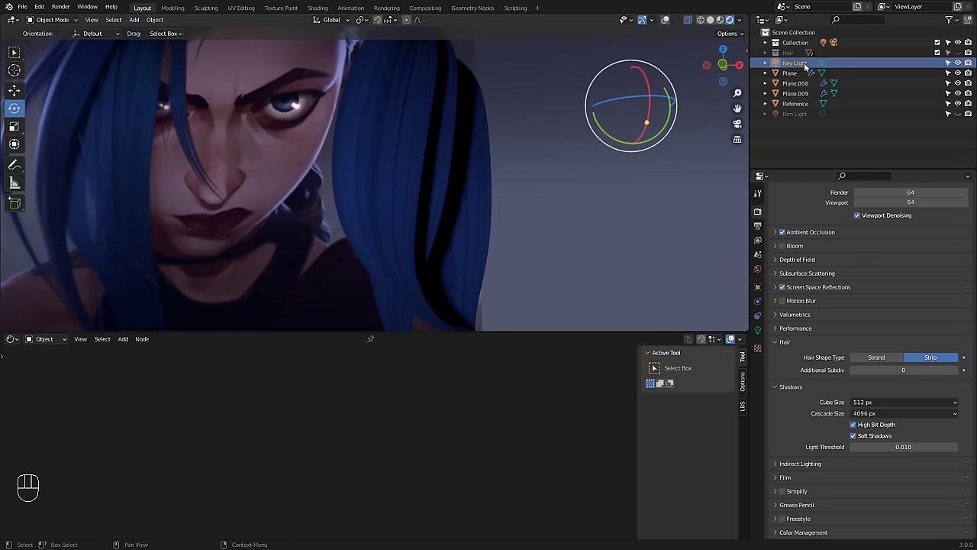
pyautogui.click(758, 330)
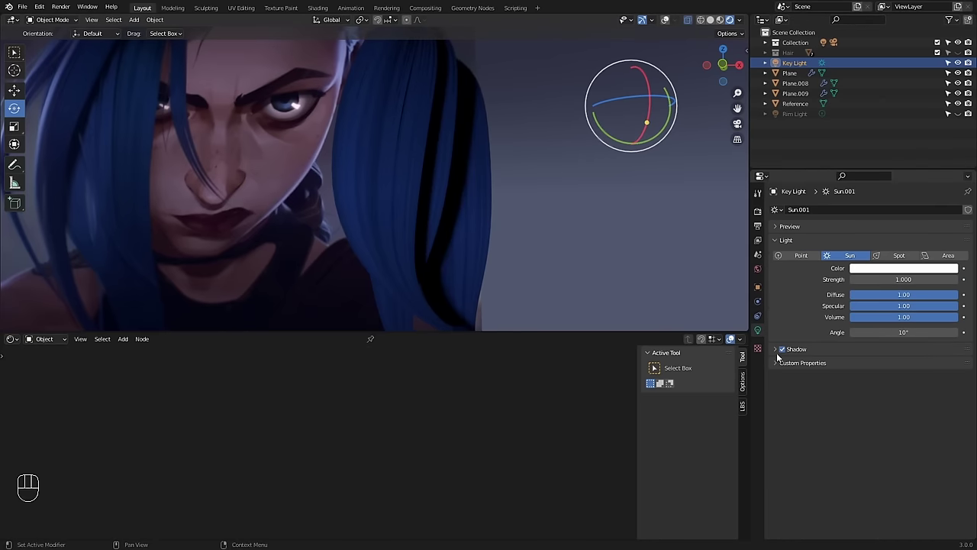
pyautogui.click(776, 350)
# - Show the overlays and rotate the Key Light to test how its shadows fall across the hair clumps
pyautogui.press('r')
pyautogui.click(681, 190)
pyautogui.hotkey('shift', 'alt', 'z')
pyautogui.moveTo(626, 107); pyautogui.dragTo(642, 109)
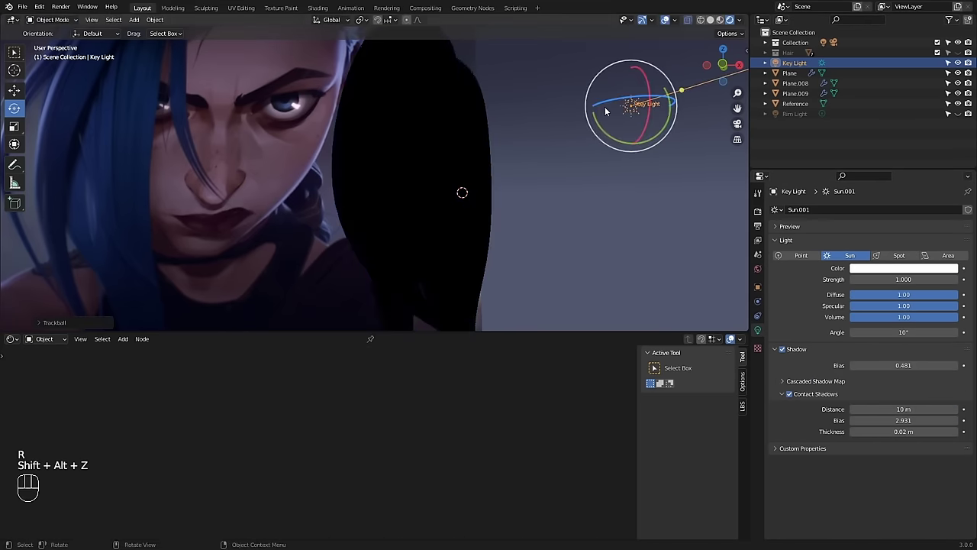
pyautogui.click(618, 109)
pyautogui.press('r')
pyautogui.press('r')
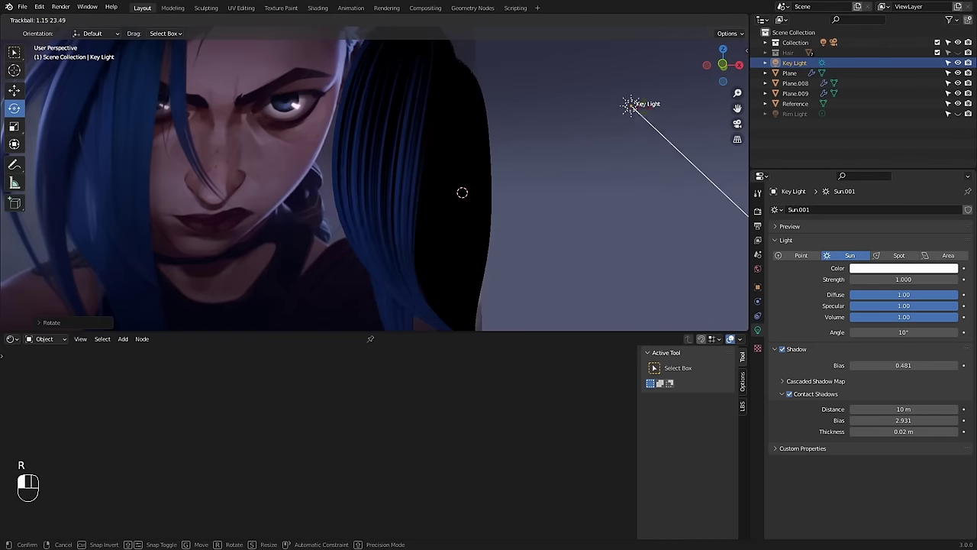
pyautogui.click(645, 119)
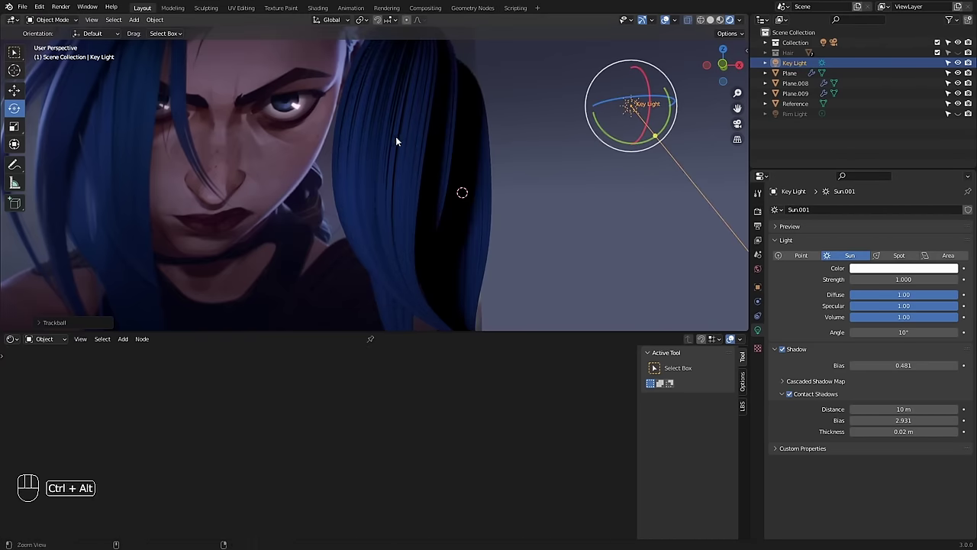
pyautogui.moveTo(400, 137); pyautogui.dragTo(638, 121, button='middle')
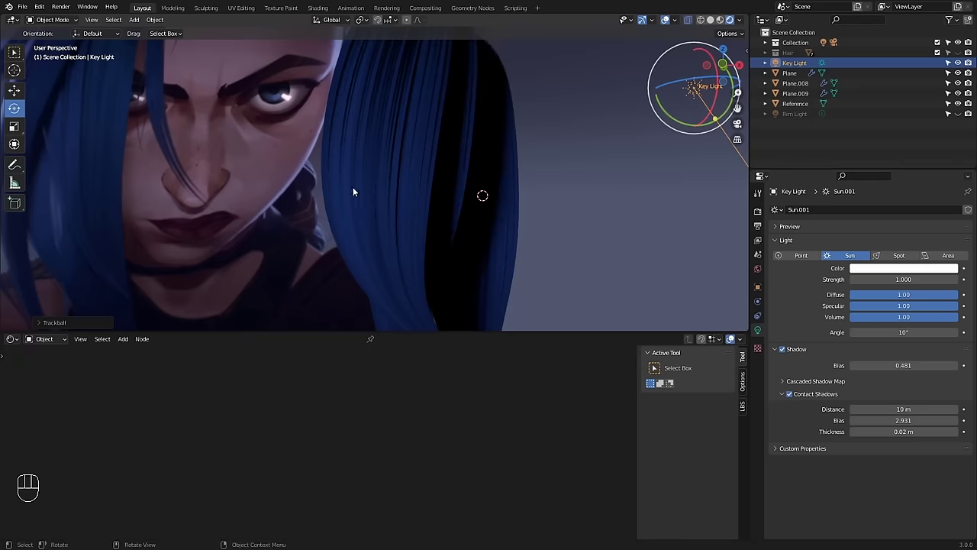
# - Set the Key Light's shadow Bias to 0.731 and rotate the light again to recheck the shadow between the clumps
pyautogui.moveTo(901, 365); pyautogui.dragTo(907, 365)
pyautogui.keyDown('ctrl'); pyautogui.keyDown('alt'); pyautogui.moveTo(519, 211); pyautogui.dragTo(510, 237); pyautogui.keyUp('alt'); pyautogui.keyUp('ctrl')
pyautogui.keyDown('alt'); pyautogui.moveTo(617, 217); pyautogui.dragTo(604, 216); pyautogui.keyUp('alt')
pyautogui.press('r')
pyautogui.press('r')
pyautogui.click(611, 93)
pyautogui.press('r')
pyautogui.click(643, 193)
# - Set the Key Light's Angle to 30° to soften the shadows
pyautogui.click(928, 331)
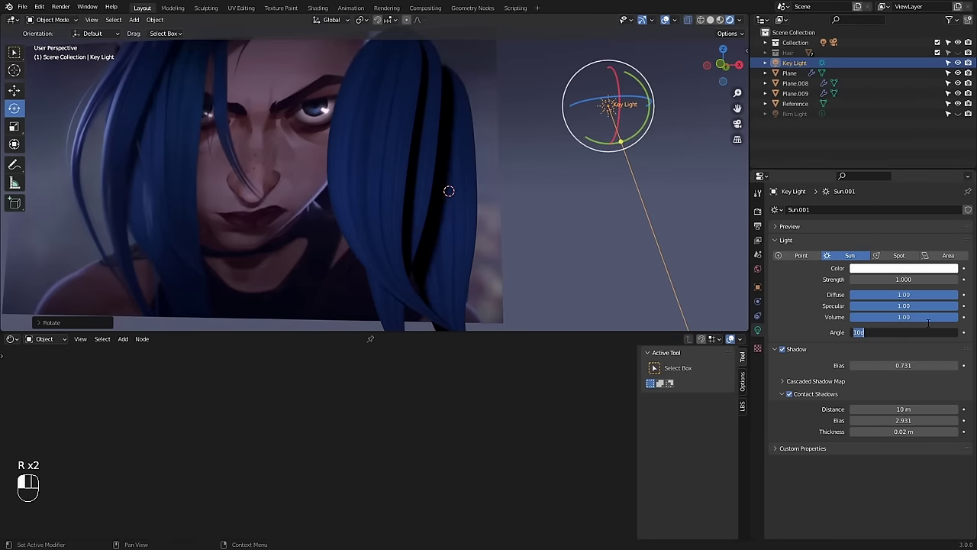
pyautogui.write('30')
pyautogui.press('Return')
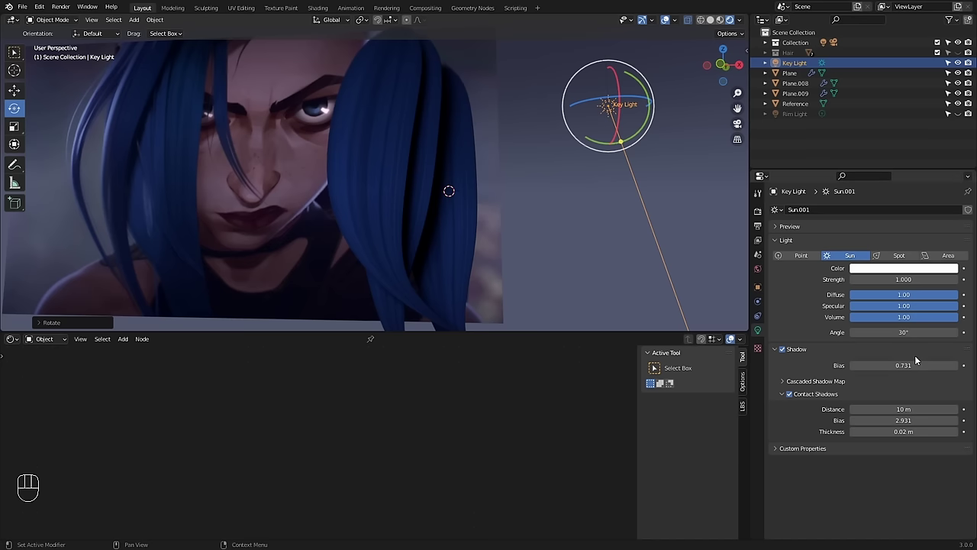
pyautogui.click(921, 333)
pyautogui.press('Return')
# - Examine the shadows on the hair clumps from different angles in a maximized viewport and select the Plane.009 clump
pyautogui.keyDown('alt'); pyautogui.moveTo(587, 192); pyautogui.dragTo(527, 207); pyautogui.keyUp('alt')
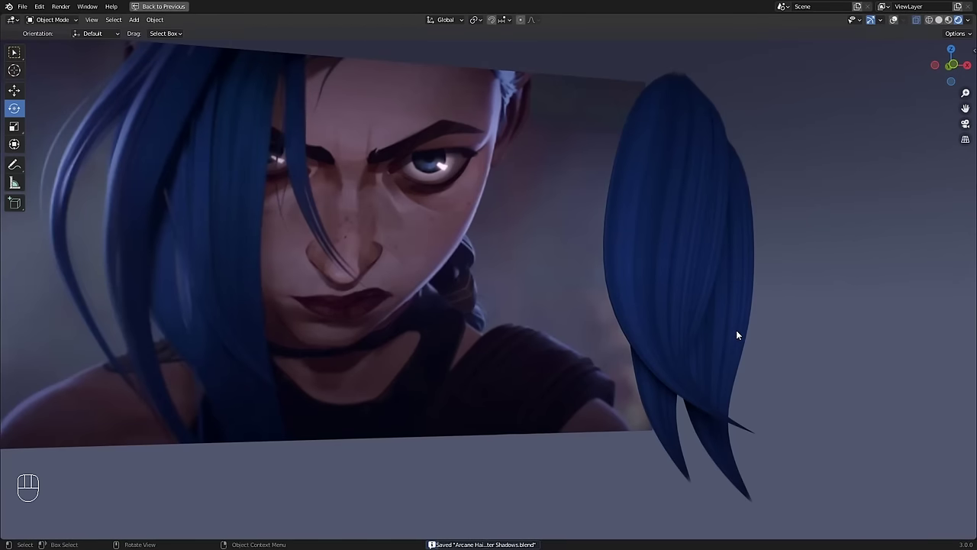
pyautogui.moveTo(738, 272); pyautogui.dragTo(633, 290, button='middle')
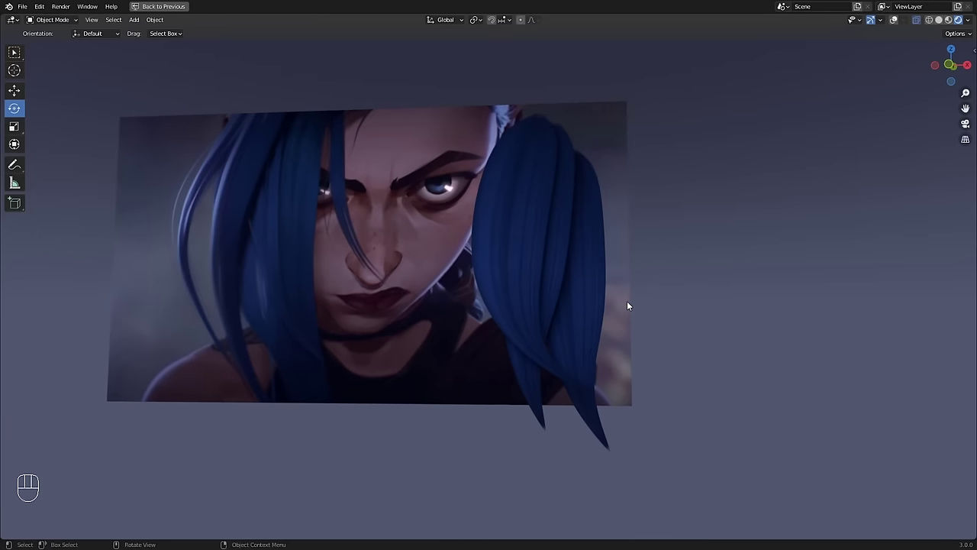
pyautogui.moveTo(555, 267); pyautogui.dragTo(594, 264, button='middle')
pyautogui.hotkey('ctrl', 'space')
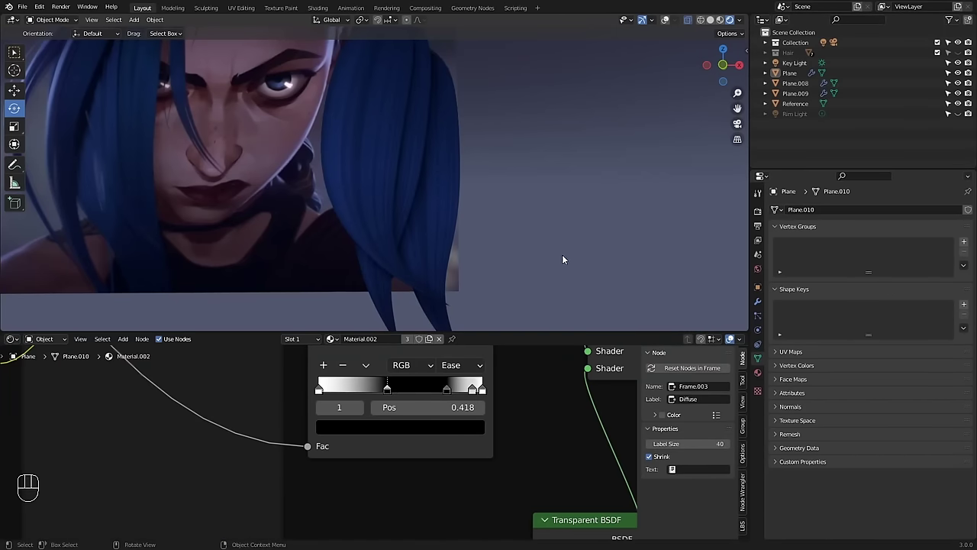
pyautogui.hotkey('ctrl', 'space')
pyautogui.moveTo(497, 166); pyautogui.dragTo(523, 231, button='middle')
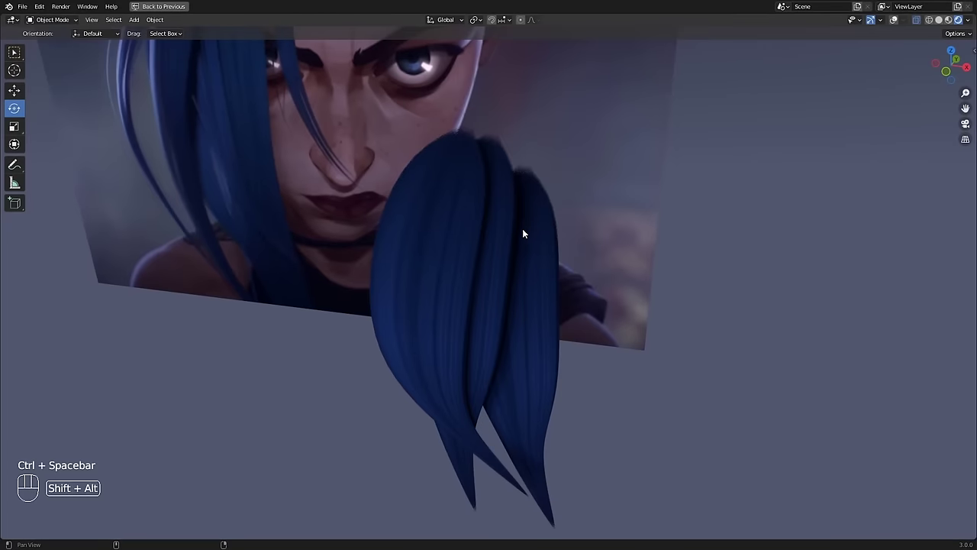
pyautogui.hotkey('shift', 'alt', 'z')
pyautogui.click(397, 273)
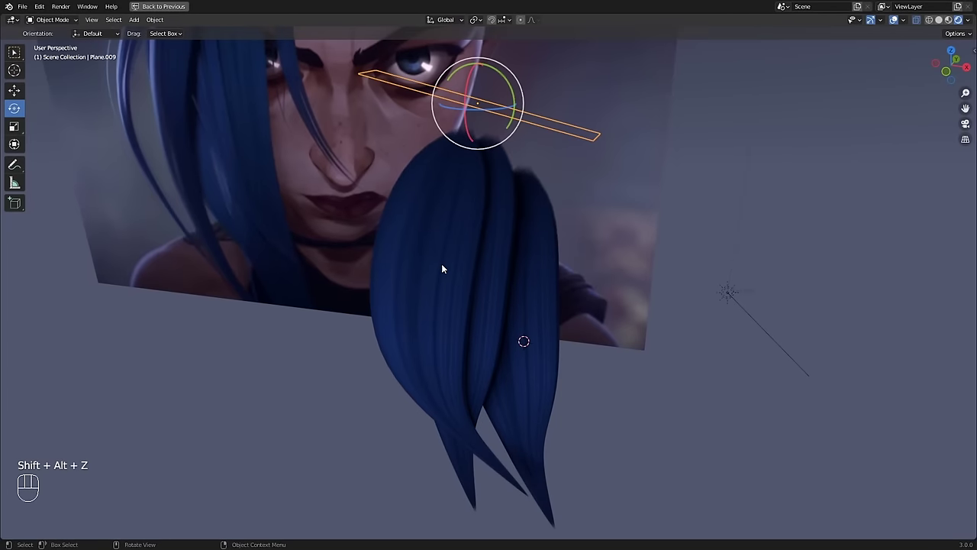
# - Cut additional edge loops across the emitter strip of the Plane.009 hair clump
pyautogui.press('Tab')
pyautogui.moveTo(443, 267); pyautogui.dragTo(236, 258, button='middle')
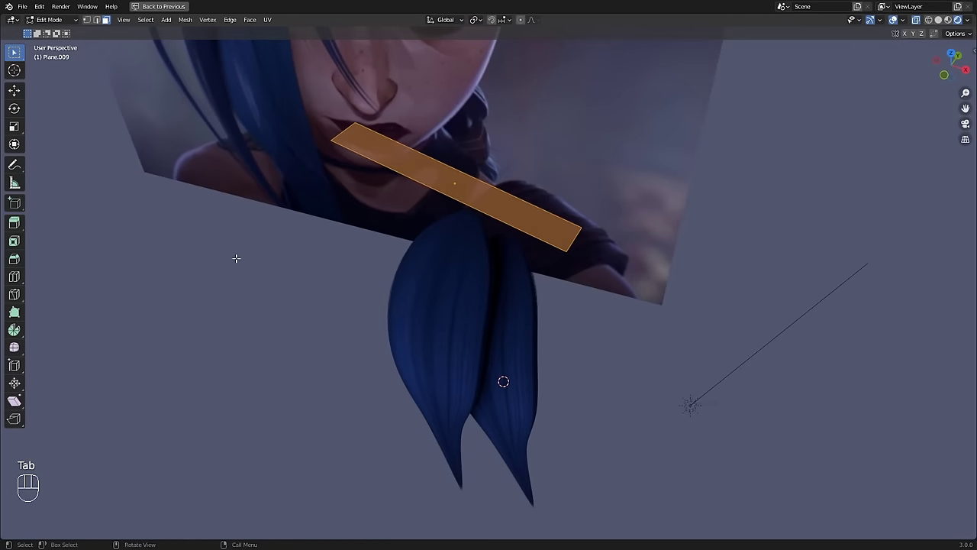
pyautogui.click(14, 277)
pyautogui.click(426, 174)
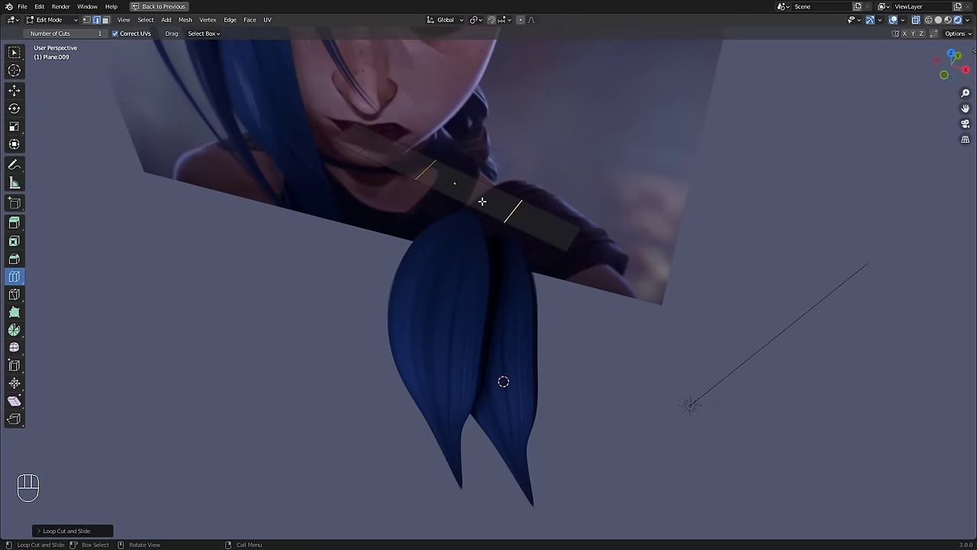
pyautogui.moveTo(413, 222); pyautogui.dragTo(432, 227, button='middle')
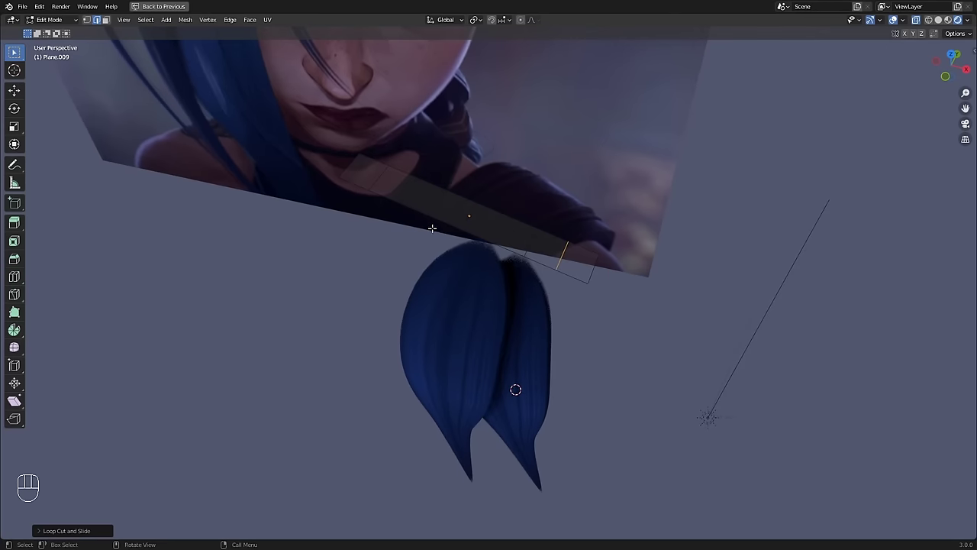
# - Slide and move single vertices along the front edge of Plane.009's emitter strip to make its outline uneven
pyautogui.press('1')
pyautogui.press('g')
pyautogui.press('g')
pyautogui.click(435, 219)
pyautogui.click(368, 189)
pyautogui.press('g')
pyautogui.click(371, 212)
pyautogui.press('Tab')
pyautogui.keyDown('alt'); pyautogui.moveTo(460, 261); pyautogui.dragTo(461, 249, button='middle'); pyautogui.keyUp('alt')
pyautogui.keyDown('alt'); pyautogui.keyDown('shift'); pyautogui.moveTo(461, 248); pyautogui.dragTo(407, 353); pyautogui.keyUp('shift'); pyautogui.keyUp('alt')
# - Move one front-edge vertex of Plane.009 outward and its neighbour slightly inward to form a second pointed bulge
pyautogui.press('Tab')
pyautogui.press('Tab')
pyautogui.press('Tab')
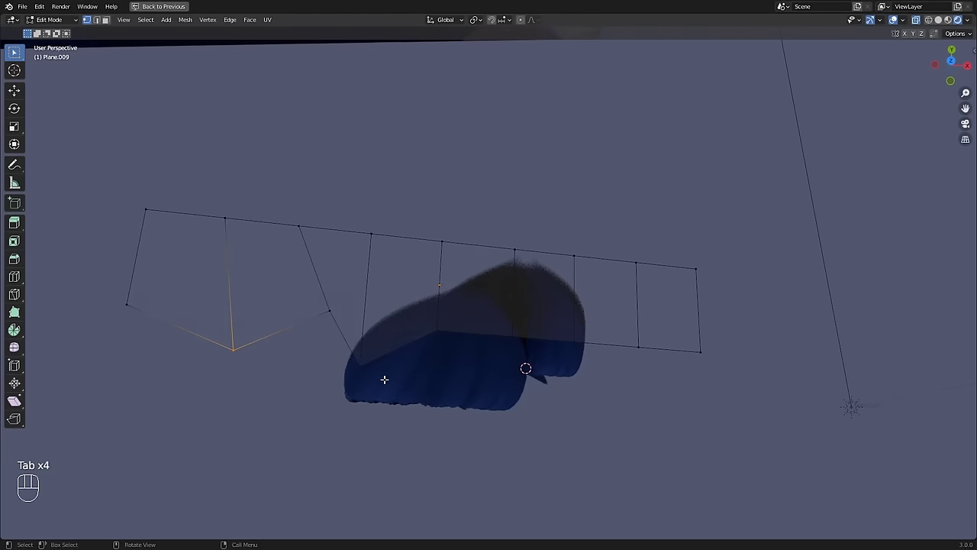
pyautogui.click(355, 361)
pyautogui.press('g')
pyautogui.click(363, 391)
pyautogui.click(354, 333)
pyautogui.press('g')
pyautogui.click(356, 325)
pyautogui.press('Tab')
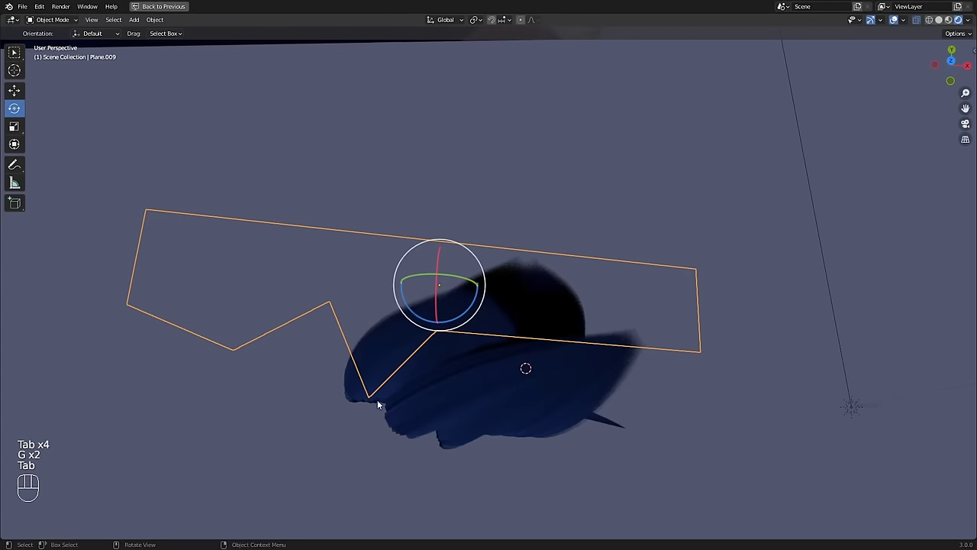
# - Select the Key Light and rotate it in a maximized viewport to change how its shadows fall across the clumps
pyautogui.moveTo(463, 450); pyautogui.dragTo(608, 258, button='middle')
pyautogui.click(607, 258)
pyautogui.hotkey('ctrl', 'space')
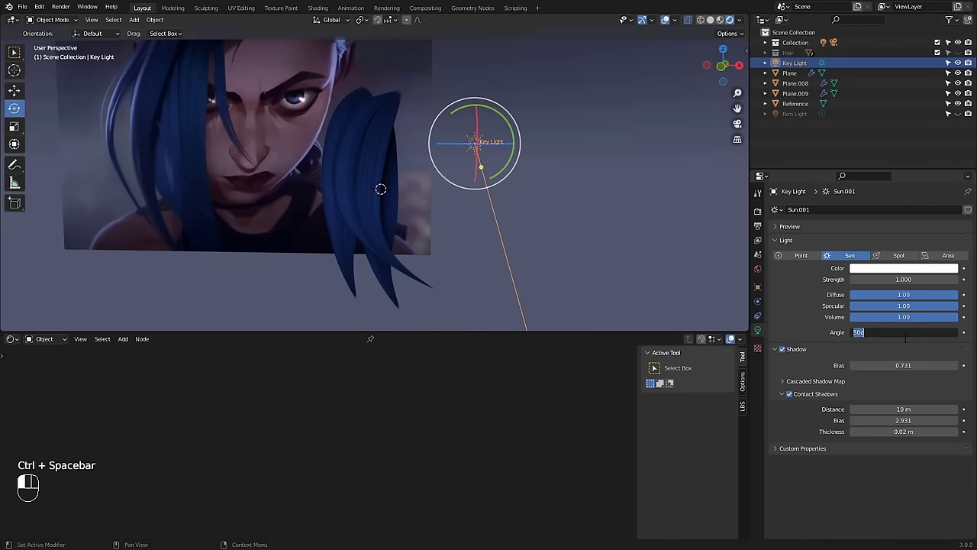
pyautogui.hotkey('ctrl', 'space')
pyautogui.press('r')
pyautogui.click(704, 226)
pyautogui.moveTo(612, 219); pyautogui.dragTo(623, 220)
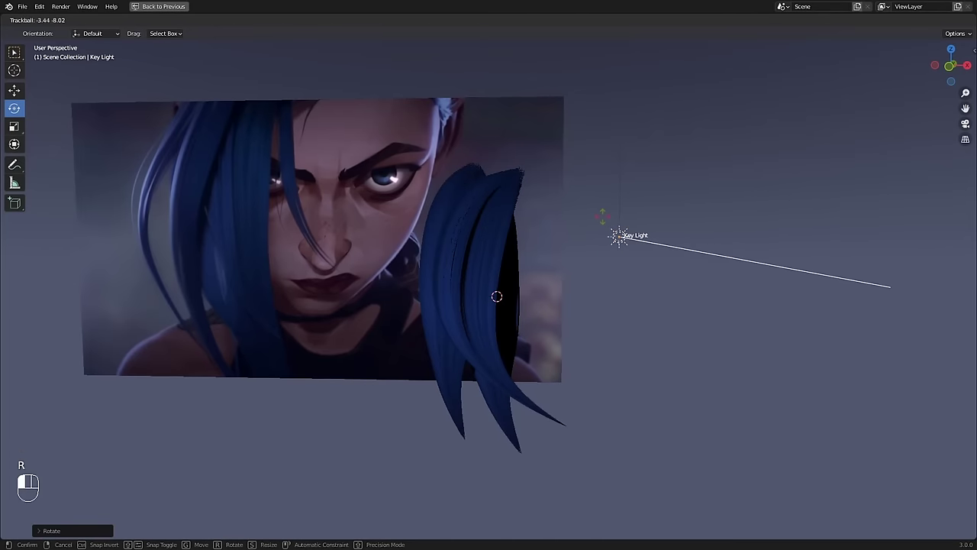
pyautogui.click(560, 264)
pyautogui.moveTo(560, 261)
pyautogui.keyDown('ctrl'); pyautogui.keyDown('alt'); pyautogui.mouseDown()
pyautogui.moveTo(616, 291)
pyautogui.moveTo(560, 260)
pyautogui.mouseUp(); pyautogui.keyUp('alt'); pyautogui.keyUp('ctrl')
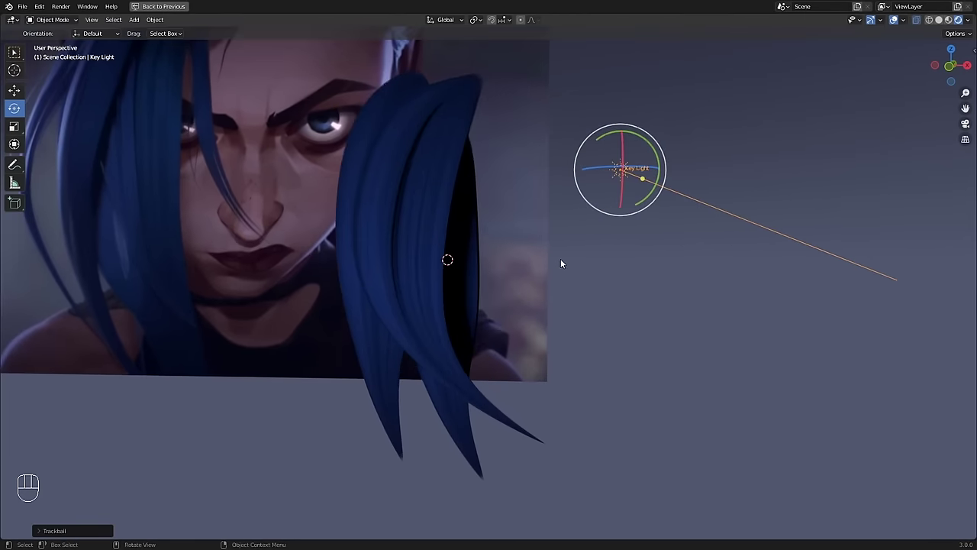
# - Select the Plane.009 clump and show the Children settings of its particle system
pyautogui.click(419, 265)
pyautogui.hotkey('ctrl', 'space')
pyautogui.keyDown('ctrl'); pyautogui.keyDown('alt'); pyautogui.moveTo(496, 243); pyautogui.dragTo(525, 217); pyautogui.keyUp('alt'); pyautogui.keyUp('ctrl')
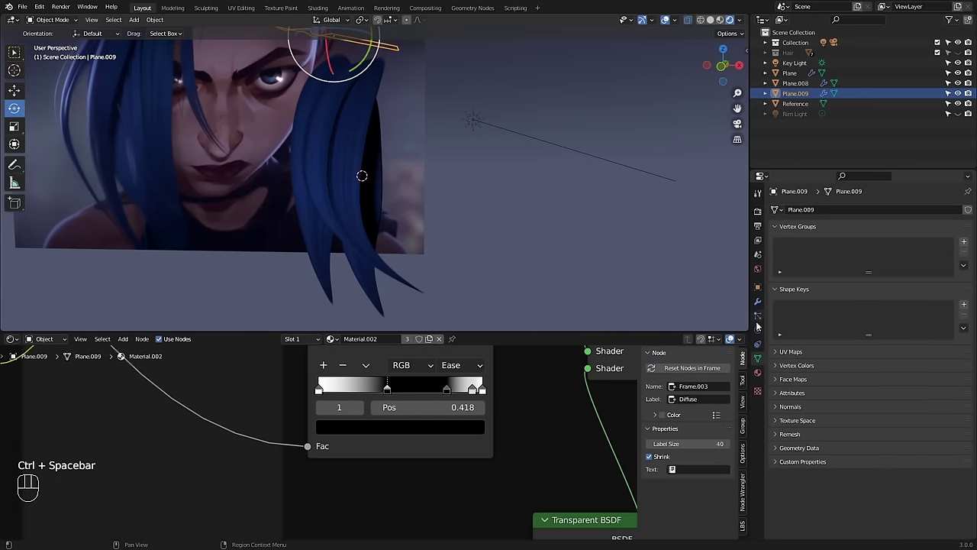
pyautogui.click(757, 317)
pyautogui.scroll(-10, 878, 321)
pyautogui.moveTo(904, 333); pyautogui.dragTo(962, 333)
pyautogui.hotkey('ctrl', 'z')
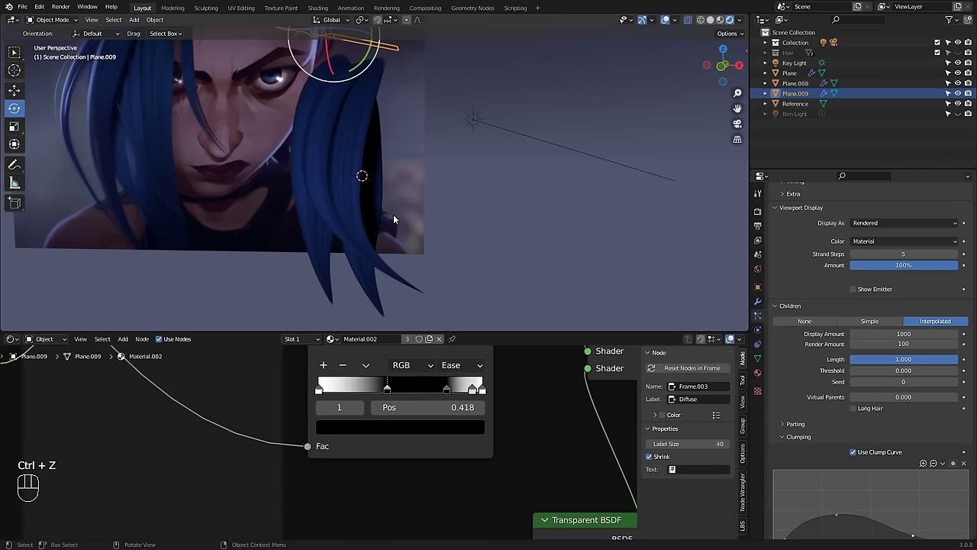
# - Duplicate the Plane.009 clump and place the copy beside the existing hair
pyautogui.moveTo(383, 220); pyautogui.dragTo(405, 212, button='middle')
pyautogui.hotkey('ctrl', 'c')
pyautogui.hotkey('ctrl', 'v')
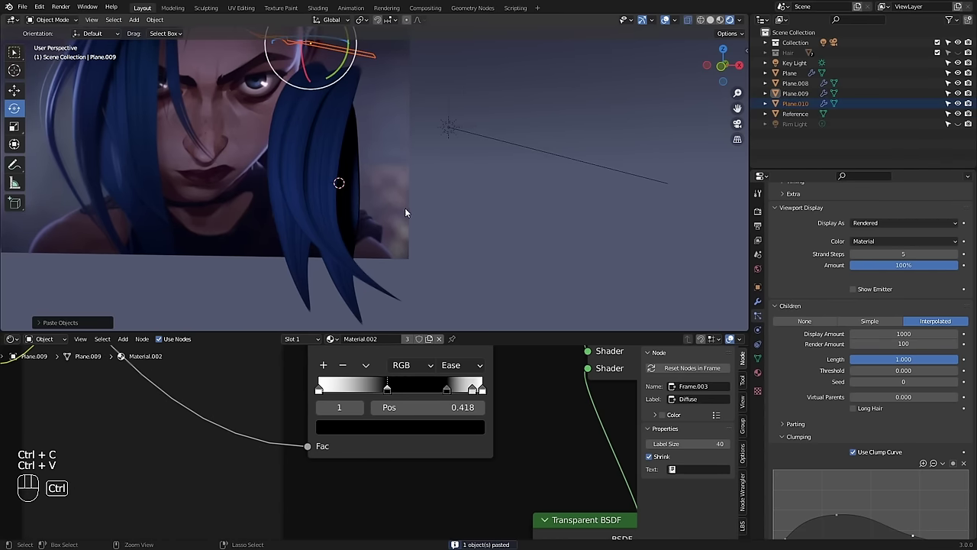
pyautogui.press('g')
pyautogui.click(490, 206)
pyautogui.keyDown('alt'); pyautogui.moveTo(462, 198); pyautogui.dragTo(476, 189); pyautogui.keyUp('alt')
pyautogui.keyDown('alt'); pyautogui.keyDown('shift'); pyautogui.moveTo(476, 189); pyautogui.dragTo(507, 200); pyautogui.keyUp('shift'); pyautogui.keyUp('alt')
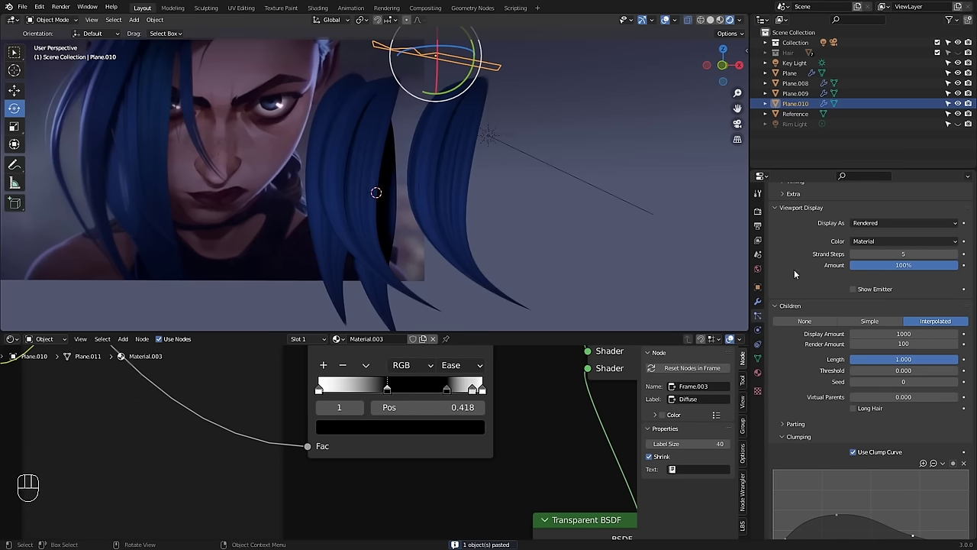
pyautogui.keyDown('alt'); pyautogui.keyDown('shift'); pyautogui.moveTo(345, 171); pyautogui.dragTo(505, 192, button='middle'); pyautogui.keyUp('shift'); pyautogui.keyUp('alt')
pyautogui.keyDown('ctrl'); pyautogui.keyDown('alt'); pyautogui.moveTo(335, 163); pyautogui.dragTo(338, 96, button='middle'); pyautogui.keyUp('alt'); pyautogui.keyUp('ctrl')
pyautogui.moveTo(486, 201)
pyautogui.keyDown('ctrl'); pyautogui.keyDown('alt'); pyautogui.mouseDown(button='middle')
pyautogui.moveTo(564, 267)
pyautogui.moveTo(427, 170)
pyautogui.moveTo(487, 187)
pyautogui.moveTo(490, 204)
pyautogui.mouseUp(button='middle'); pyautogui.keyUp('alt'); pyautogui.keyUp('ctrl')
# - Reduce the copied clump's children Display Amount to 5 and readjust it to 6 for thin stray strands
pyautogui.click(876, 333)
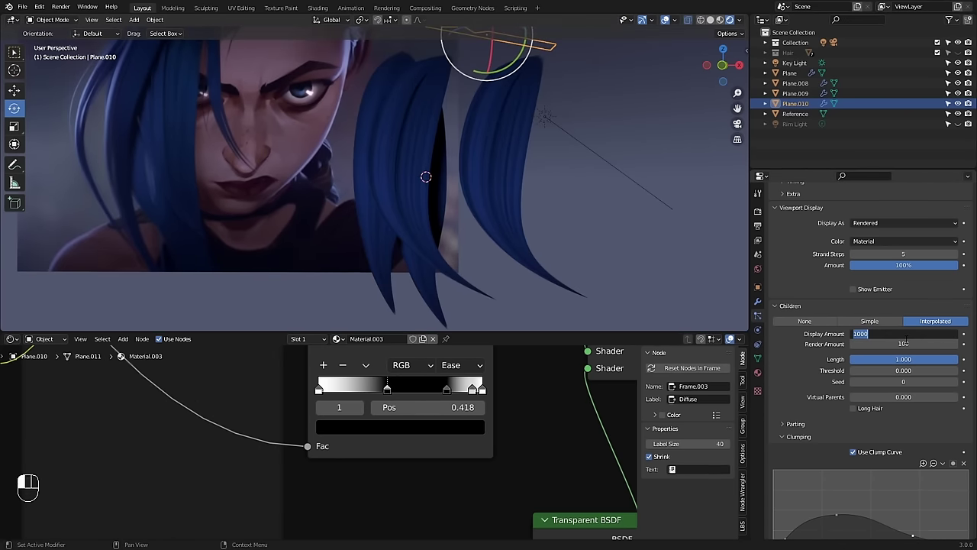
pyautogui.write('5')
pyautogui.press('Return')
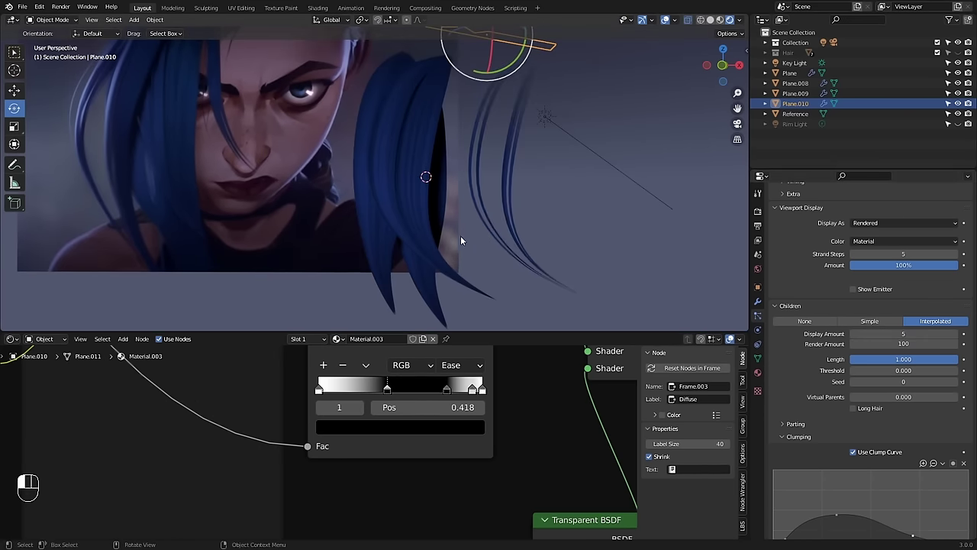
pyautogui.click(913, 337)
pyautogui.press('Return')
# - Scale the Plane.010 emitter mesh narrower along X and reposition its vertices
pyautogui.keyDown('alt'); pyautogui.keyDown('shift'); pyautogui.moveTo(557, 93); pyautogui.dragTo(545, 170, button='middle'); pyautogui.keyUp('shift'); pyautogui.keyUp('alt')
pyautogui.press('Tab')
pyautogui.press('a')
pyautogui.press('s')
pyautogui.press('x')
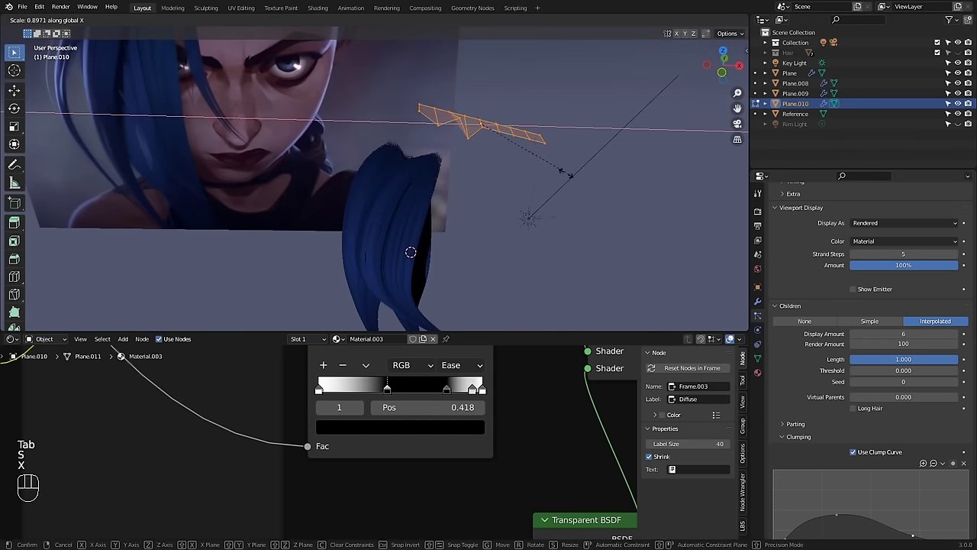
pyautogui.press('g')
pyautogui.click(481, 127)
pyautogui.click(480, 137)
pyautogui.press('g')
pyautogui.click(479, 128)
pyautogui.press('Tab')
# - Move and rotate the thin Plane.010 strand clump so it hangs next to the main hair
pyautogui.keyDown('alt'); pyautogui.moveTo(539, 182); pyautogui.dragTo(545, 186); pyautogui.keyUp('alt')
pyautogui.press('g')
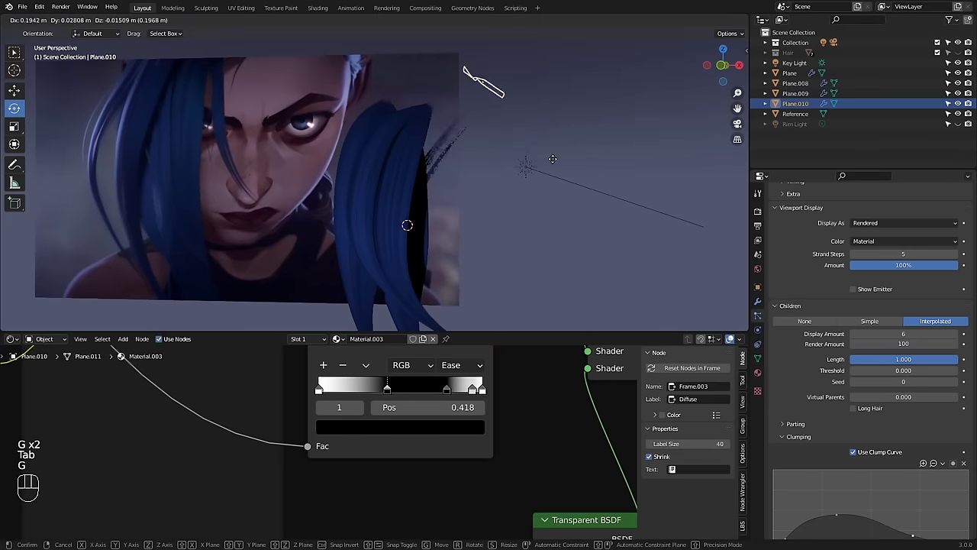
pyautogui.click(603, 168)
pyautogui.press('r')
pyautogui.click(626, 98)
pyautogui.press('g')
pyautogui.click(558, 107)
pyautogui.keyDown('alt'); pyautogui.keyDown('shift'); pyautogui.moveTo(558, 107); pyautogui.dragTo(567, 61); pyautogui.keyUp('shift'); pyautogui.keyUp('alt')
pyautogui.keyDown('alt'); pyautogui.moveTo(568, 61); pyautogui.dragTo(531, 214); pyautogui.keyUp('alt')
pyautogui.keyDown('alt'); pyautogui.keyDown('shift'); pyautogui.moveTo(577, 294); pyautogui.dragTo(554, 188); pyautogui.keyUp('shift'); pyautogui.keyUp('alt')
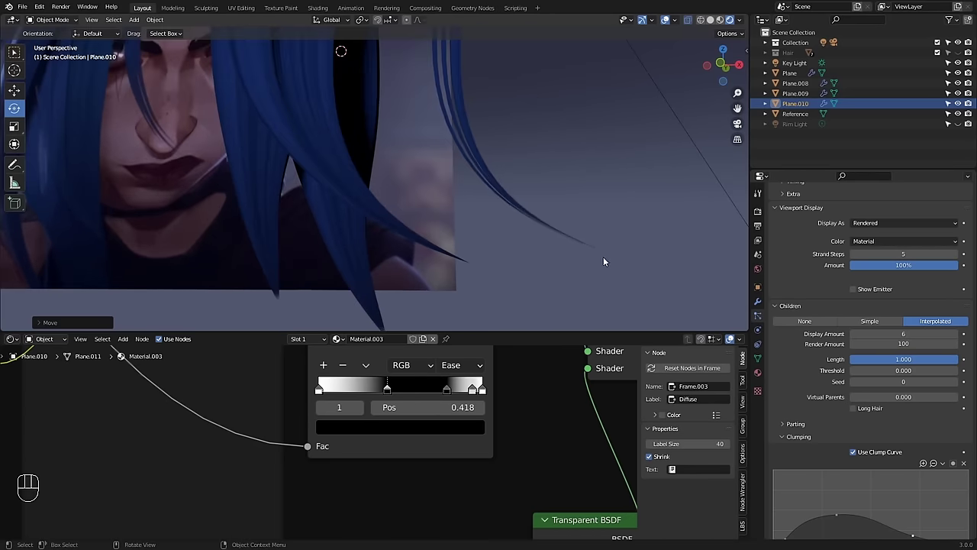
pyautogui.keyDown('ctrl'); pyautogui.keyDown('alt'); pyautogui.moveTo(475, 122); pyautogui.dragTo(468, 180); pyautogui.keyUp('alt'); pyautogui.keyUp('ctrl')
pyautogui.keyDown('alt'); pyautogui.keyDown('shift'); pyautogui.moveTo(546, 118); pyautogui.dragTo(611, 230); pyautogui.keyUp('shift'); pyautogui.keyUp('alt')
# - Enable the roughness curve for Plane.010's children and move the clump curve's tip-side point to X 0.74093, Y 0.21875
pyautogui.scroll(-7, 809, 450)
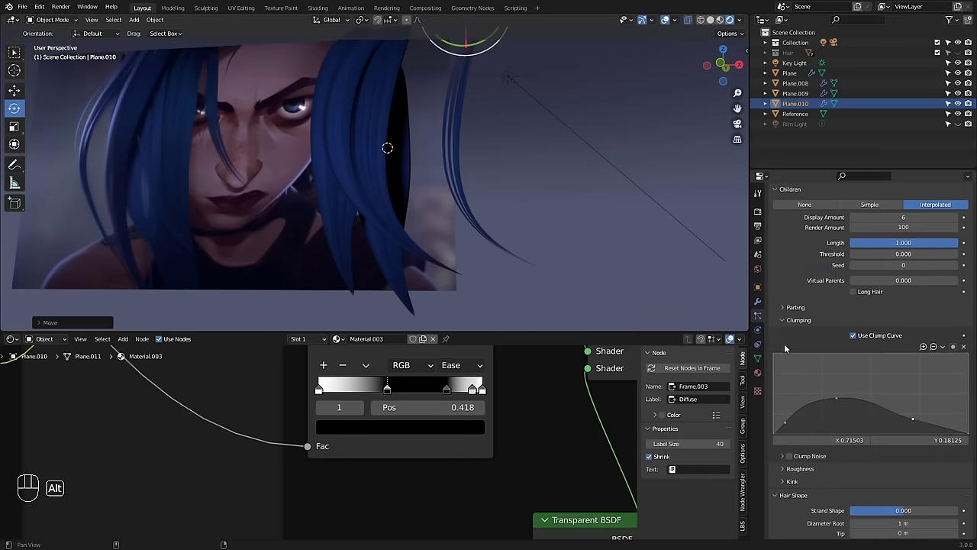
pyautogui.keyDown('alt'); pyautogui.moveTo(800, 377); pyautogui.dragTo(804, 359); pyautogui.keyUp('alt')
pyautogui.click(784, 373)
pyautogui.scroll(-1, 809, 366)
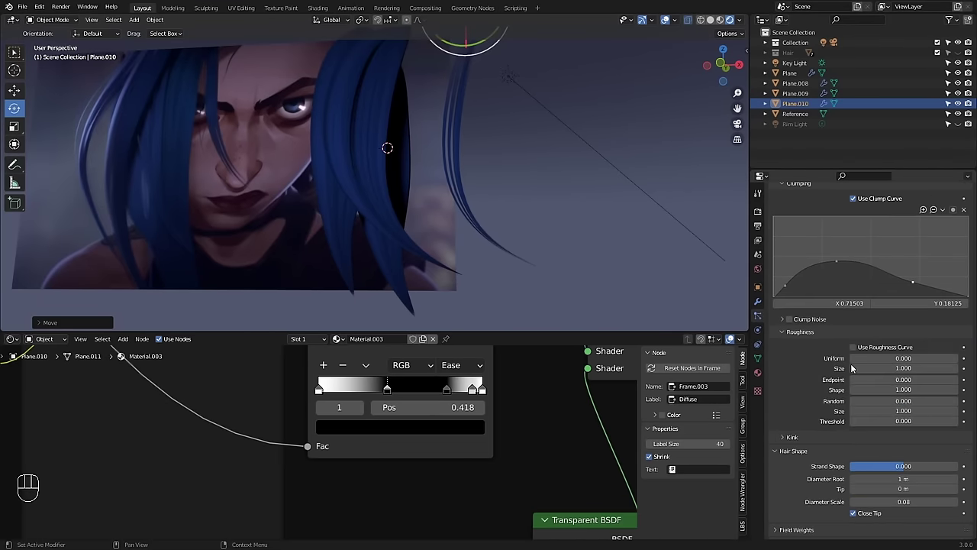
pyautogui.click(853, 347)
pyautogui.moveTo(913, 281); pyautogui.dragTo(918, 277)
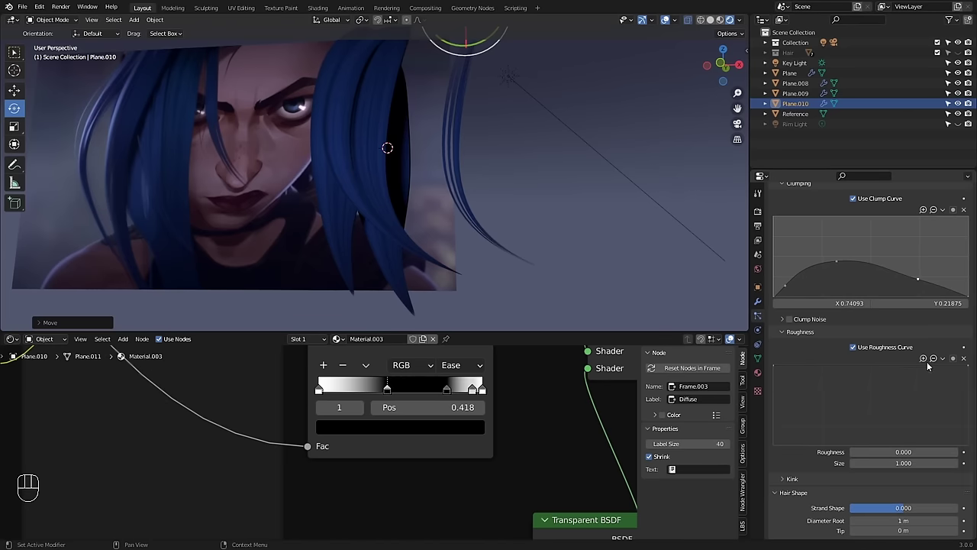
# - Shape the roughness curve to rise toward the tips through X 0.72798, Y 0.50625 and set Roughness to 0.3
pyautogui.moveTo(774, 366); pyautogui.dragTo(917, 405)
pyautogui.moveTo(896, 462)
pyautogui.mouseDown()
pyautogui.moveTo(923, 456)
pyautogui.moveTo(901, 462)
pyautogui.mouseUp()
pyautogui.click(542, 222)
pyautogui.keyDown('alt'); pyautogui.moveTo(543, 220); pyautogui.dragTo(547, 192); pyautogui.keyUp('alt')
pyautogui.keyDown('alt'); pyautogui.keyDown('shift'); pyautogui.moveTo(546, 191); pyautogui.dragTo(568, 204); pyautogui.keyUp('shift'); pyautogui.keyUp('alt')
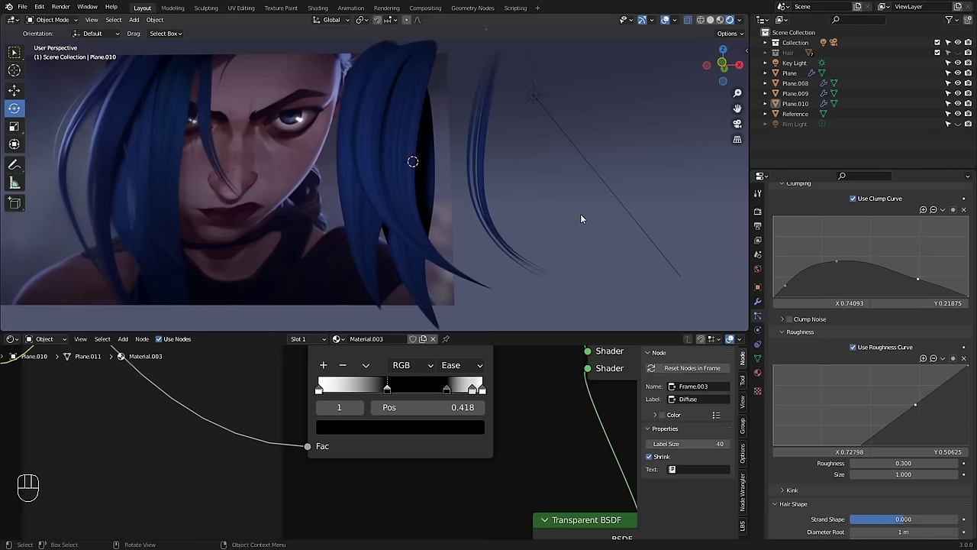
pyautogui.keyDown('alt'); pyautogui.keyDown('shift'); pyautogui.moveTo(537, 168); pyautogui.dragTo(527, 206); pyautogui.keyUp('shift'); pyautogui.keyUp('alt')
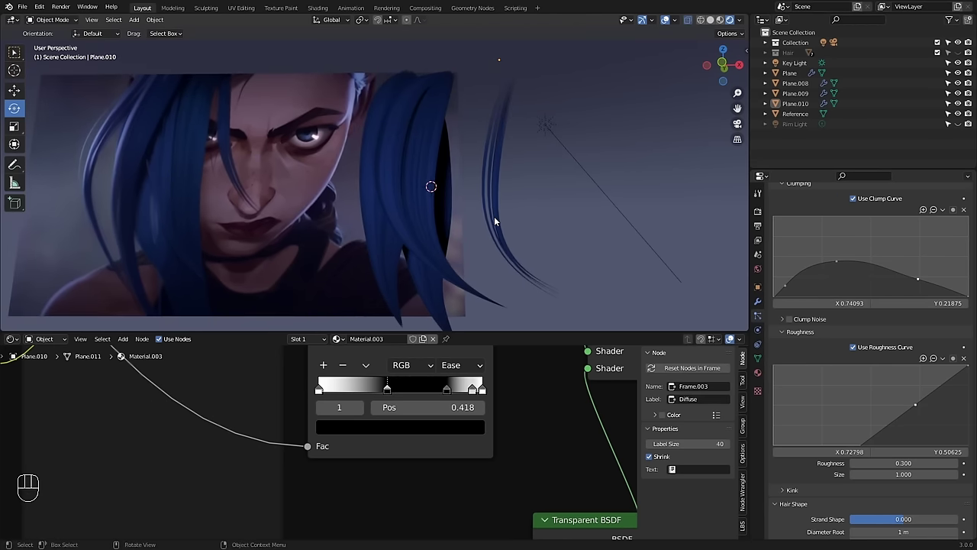
# - Examine the hair clumps and thin stray strands beside the reference in a maximized viewport
pyautogui.hotkey('ctrl', 'alt', 'space')
pyautogui.moveTo(640, 351); pyautogui.dragTo(608, 336, button='middle')
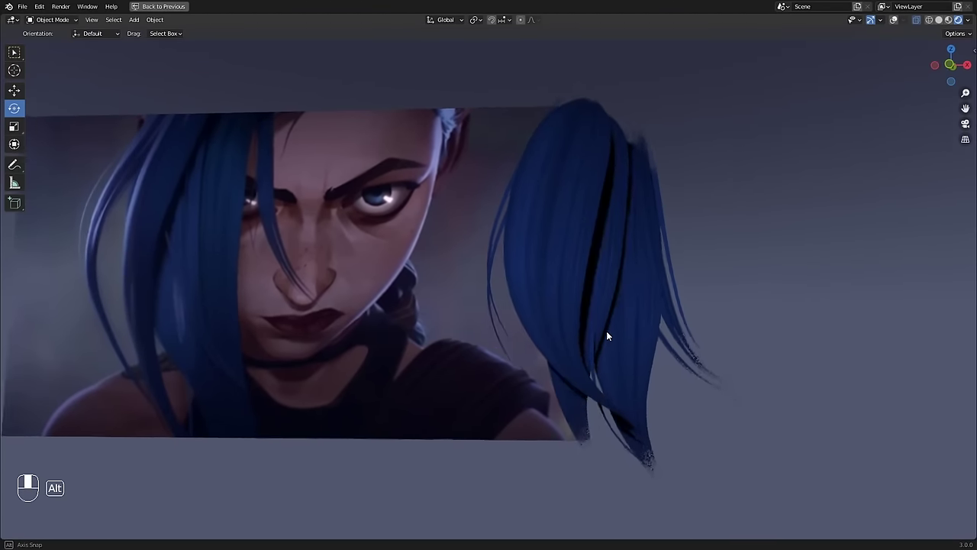
pyautogui.press('g')
pyautogui.press('Escape')
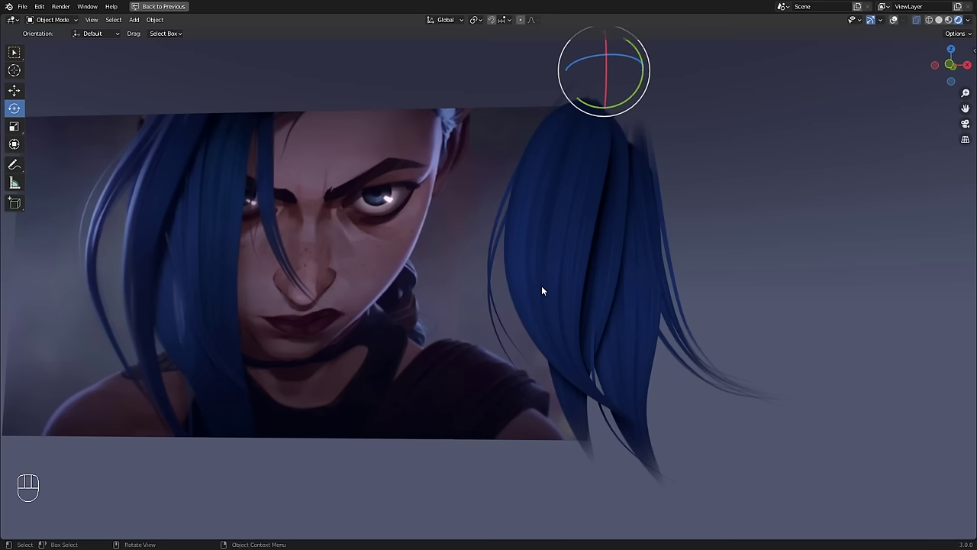
pyautogui.hotkey('ctrl', 'space')
pyautogui.keyDown('shift'); pyautogui.moveTo(544, 207); pyautogui.dragTo(560, 212, button='middle'); pyautogui.keyUp('shift')
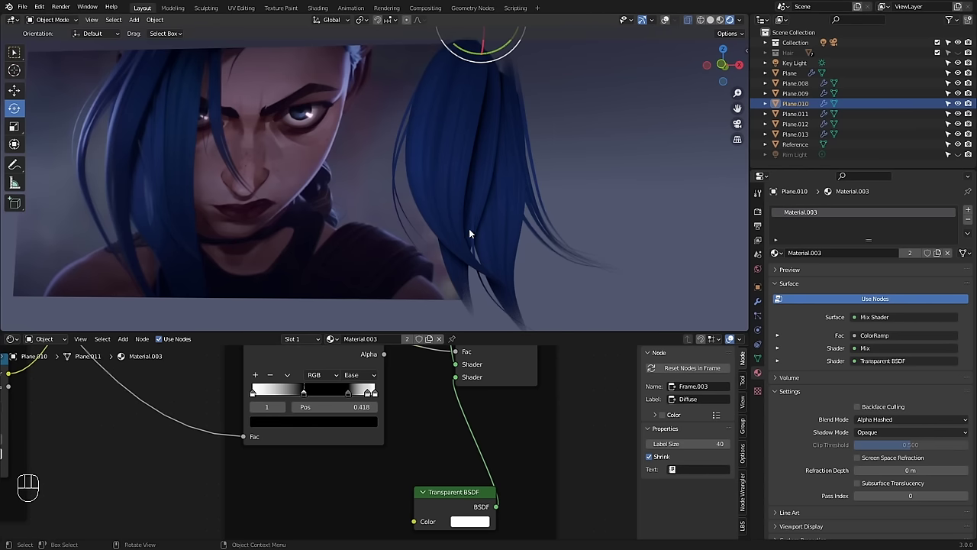
pyautogui.moveTo(482, 206)
pyautogui.keyDown('alt'); pyautogui.mouseDown()
pyautogui.moveTo(516, 236)
pyautogui.moveTo(518, 211)
pyautogui.moveTo(494, 217)
pyautogui.mouseUp(); pyautogui.keyUp('alt')
# - Show the overlays, select all hair clumps with Plane as the active object, and link its Material.002 to the others
pyautogui.hotkey('shift', 'alt', 'z')
pyautogui.moveTo(381, 219); pyautogui.dragTo(580, 264)
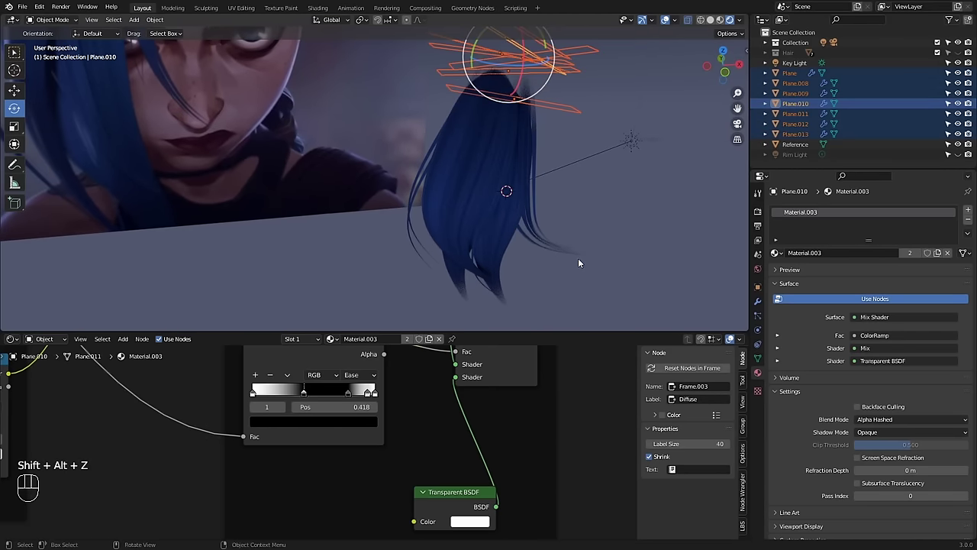
pyautogui.keyDown('alt'); pyautogui.keyDown('shift'); pyautogui.moveTo(528, 229); pyautogui.dragTo(533, 225); pyautogui.keyUp('shift'); pyautogui.keyUp('alt')
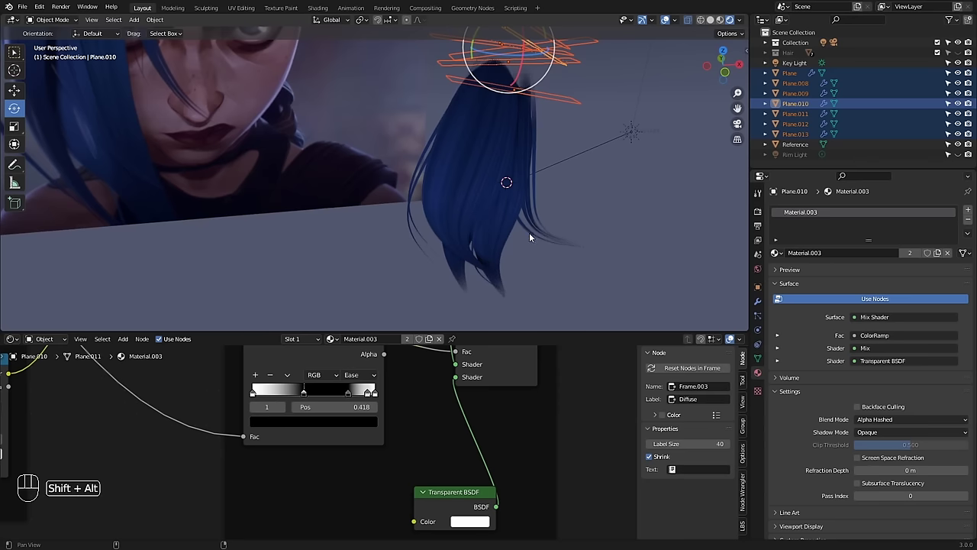
pyautogui.keyDown('ctrl'); pyautogui.click(506, 235); pyautogui.keyUp('ctrl')
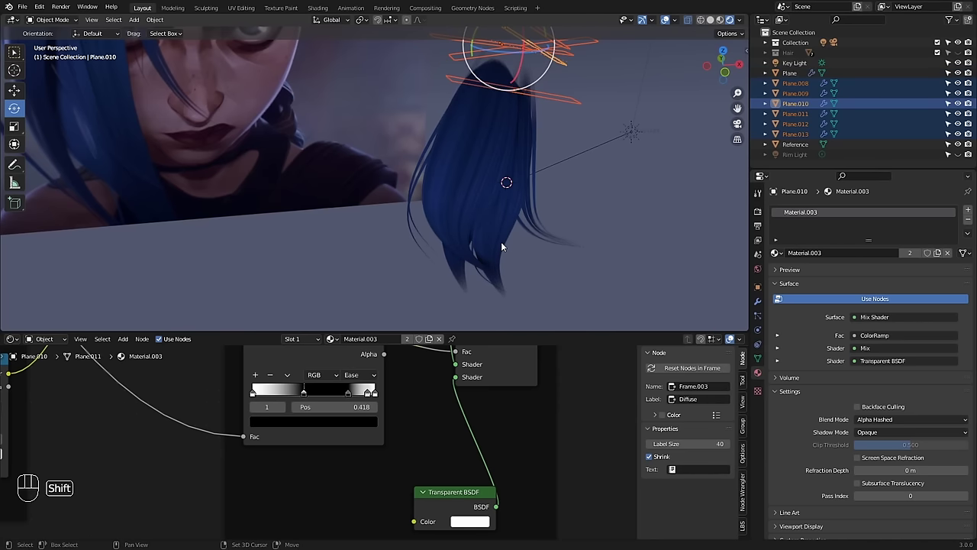
pyautogui.keyDown('shift'); pyautogui.click(501, 241); pyautogui.keyUp('shift')
pyautogui.keyDown('alt'); pyautogui.keyDown('shift'); pyautogui.moveTo(508, 234); pyautogui.dragTo(509, 226); pyautogui.keyUp('shift'); pyautogui.keyUp('alt')
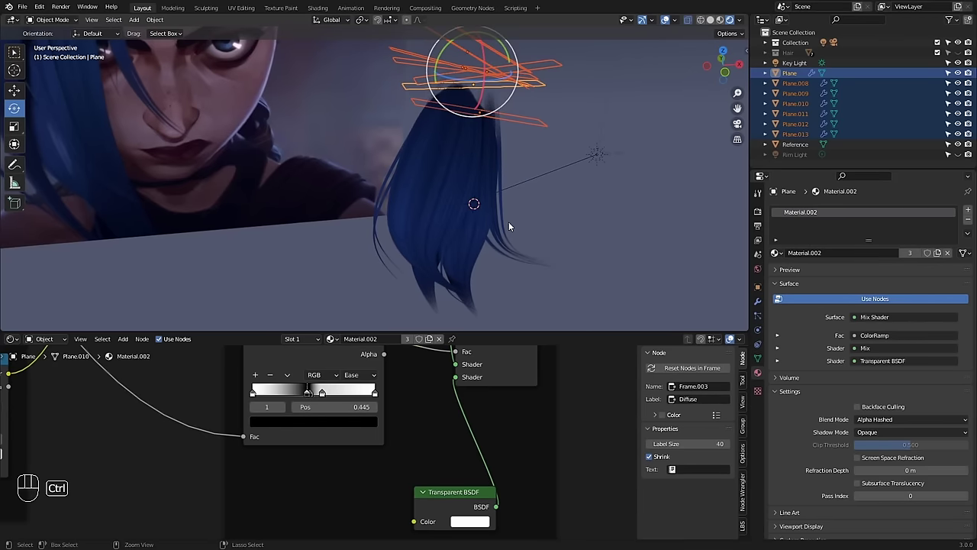
pyautogui.hotkey('ctrl', 'l')
pyautogui.press('Down')
pyautogui.press('Down')
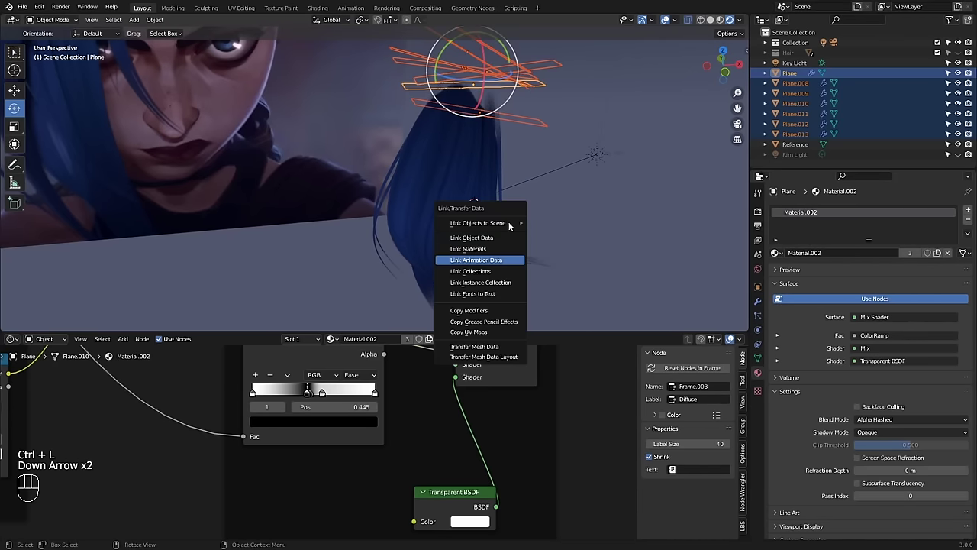
pyautogui.press('Up')
pyautogui.press('Return')
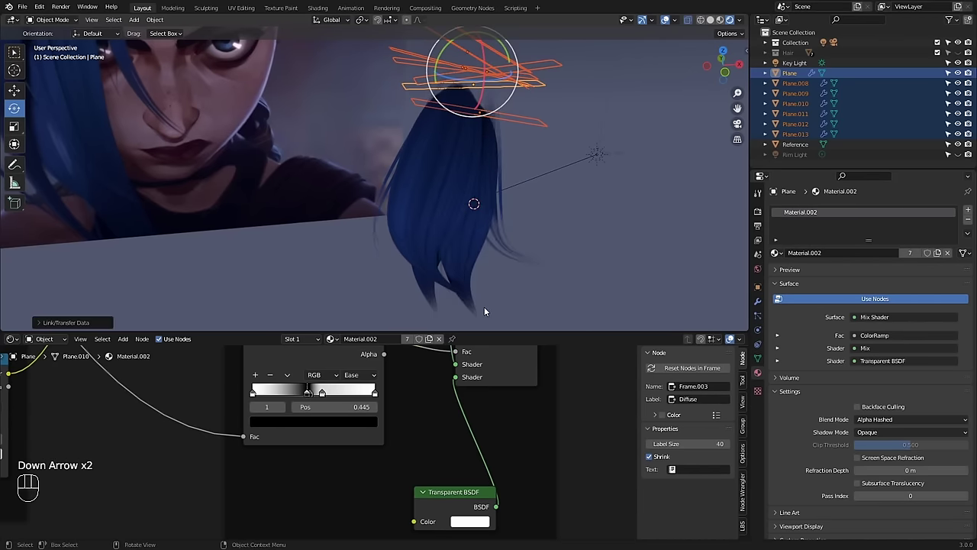
# - Deselect all clumps and shift the ColorRamp stop just after the black band slightly toward the white end
pyautogui.click(468, 266)
pyautogui.click(425, 269)
pyautogui.click(468, 258)
pyautogui.click(469, 259)
pyautogui.hotkey('alt', 'a')
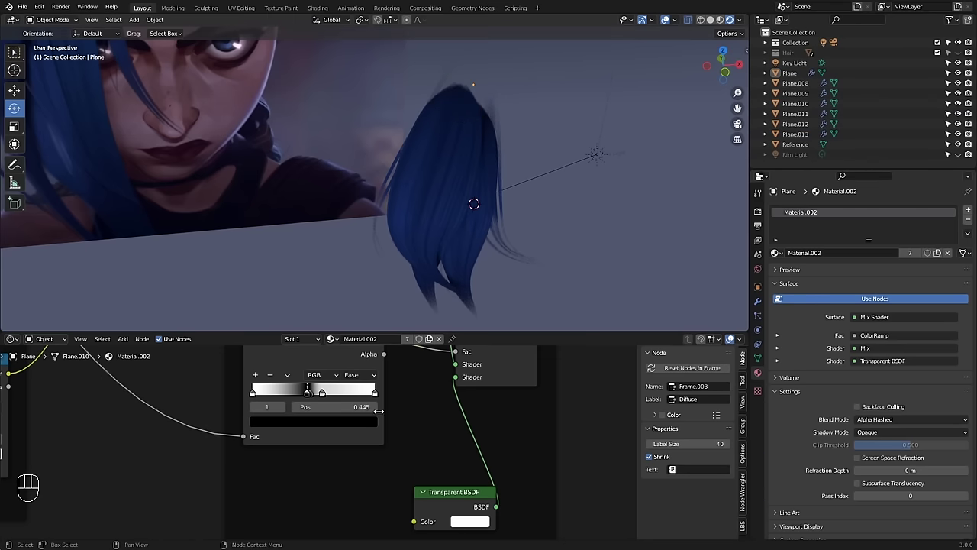
pyautogui.moveTo(321, 394)
pyautogui.mouseDown()
pyautogui.moveTo(313, 394)
pyautogui.moveTo(327, 394)
pyautogui.mouseUp()
# - Inspect the shared material on the whole hair group against the reference in a maximized viewport
pyautogui.moveTo(635, 223); pyautogui.dragTo(597, 236, button='middle')
pyautogui.hotkey('ctrl', 'space')
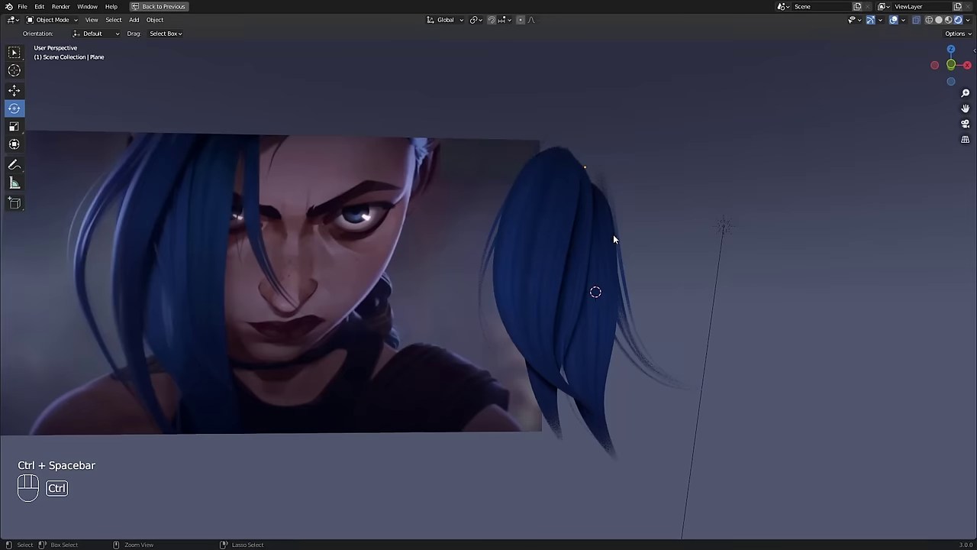
pyautogui.keyDown('alt'); pyautogui.keyDown('shift'); pyautogui.moveTo(696, 277); pyautogui.dragTo(685, 250, button='middle'); pyautogui.keyUp('shift'); pyautogui.keyUp('alt')
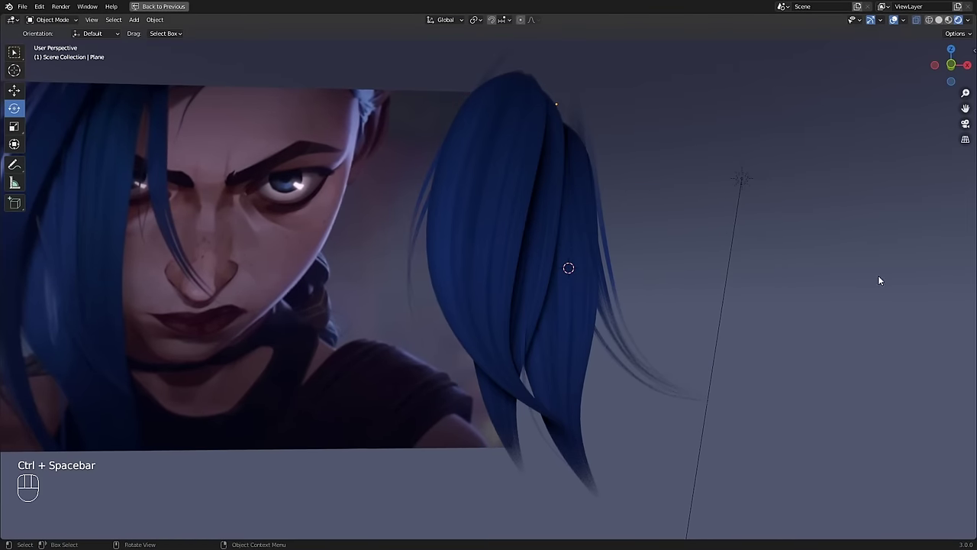
pyautogui.hotkey('ctrl', 'space')
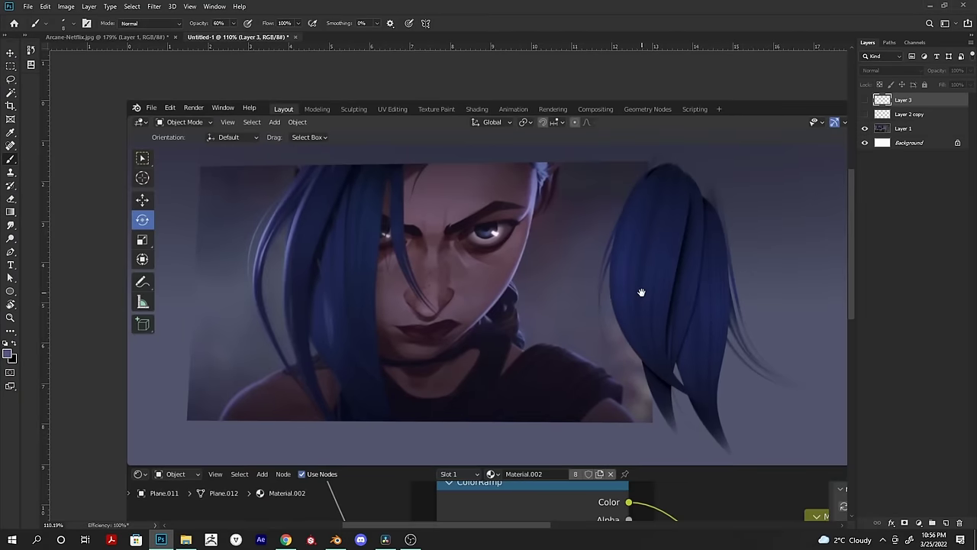
# - In the Photoshop paint-over, show Layer 2 copy and try brushing a soft highlight across the upper hair clumps
pyautogui.moveTo(641, 293); pyautogui.dragTo(591, 246)
pyautogui.click(864, 116)
pyautogui.click(903, 116)
pyautogui.press('b')
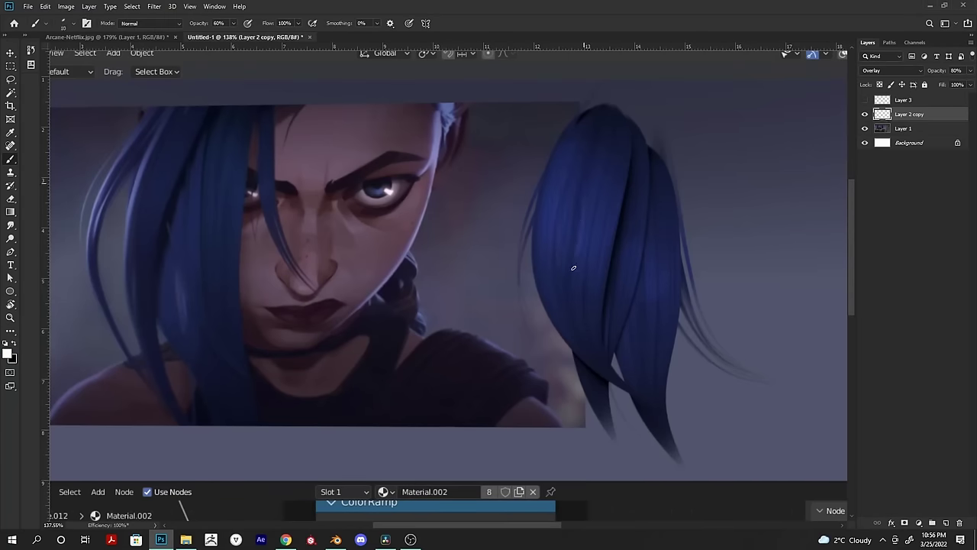
pyautogui.moveTo(591, 270); pyautogui.dragTo(608, 229)
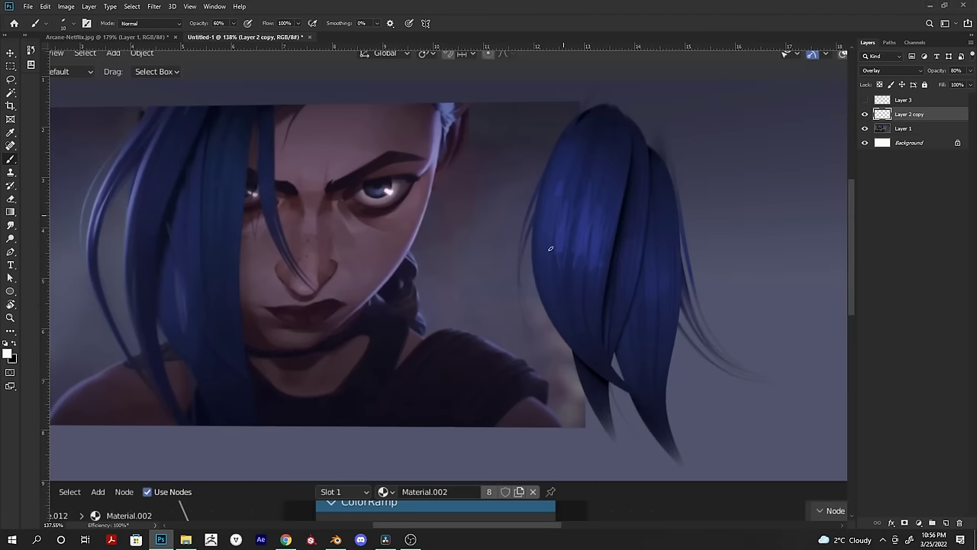
pyautogui.hotkey('ctrl', 'z')
pyautogui.moveTo(600, 231); pyautogui.dragTo(692, 267)
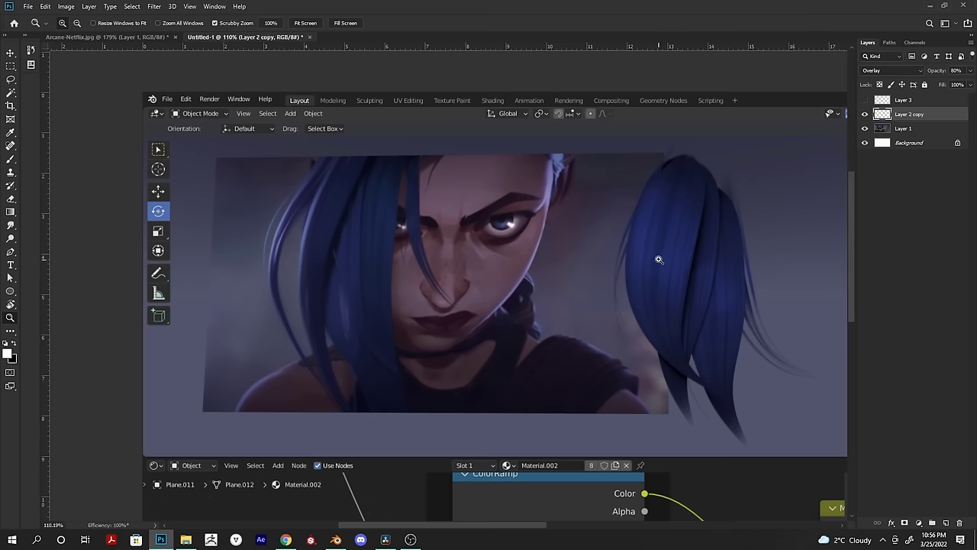
# - Show and select Layer 3 and examine its light rim strands around the hair against the reference
pyautogui.click(865, 100)
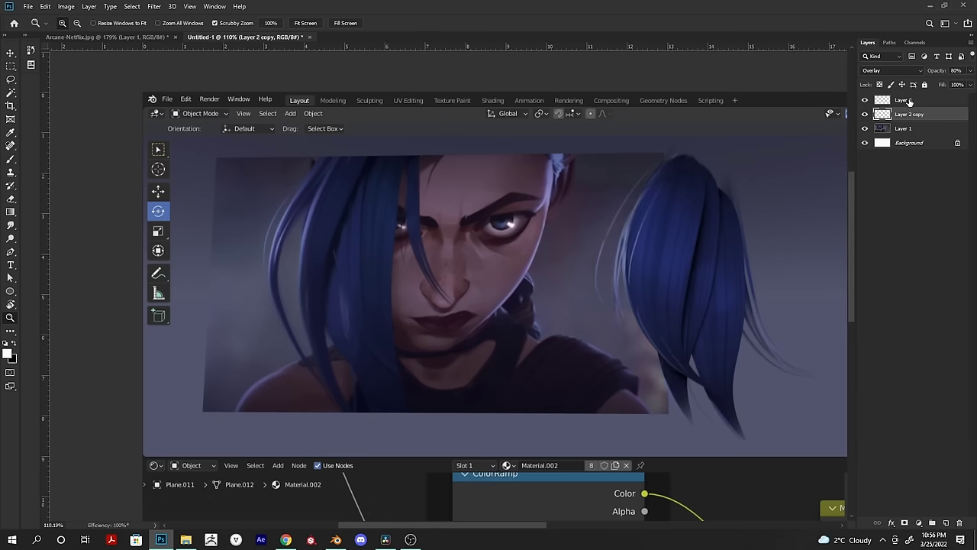
pyautogui.click(910, 101)
pyautogui.keyDown('ctrl'); pyautogui.moveTo(674, 229); pyautogui.dragTo(682, 227); pyautogui.keyUp('ctrl')
pyautogui.moveTo(401, 231)
pyautogui.mouseDown()
pyautogui.moveTo(508, 238)
pyautogui.moveTo(424, 209)
pyautogui.mouseUp()
pyautogui.keyDown('alt'); pyautogui.click(588, 270); pyautogui.keyUp('alt')
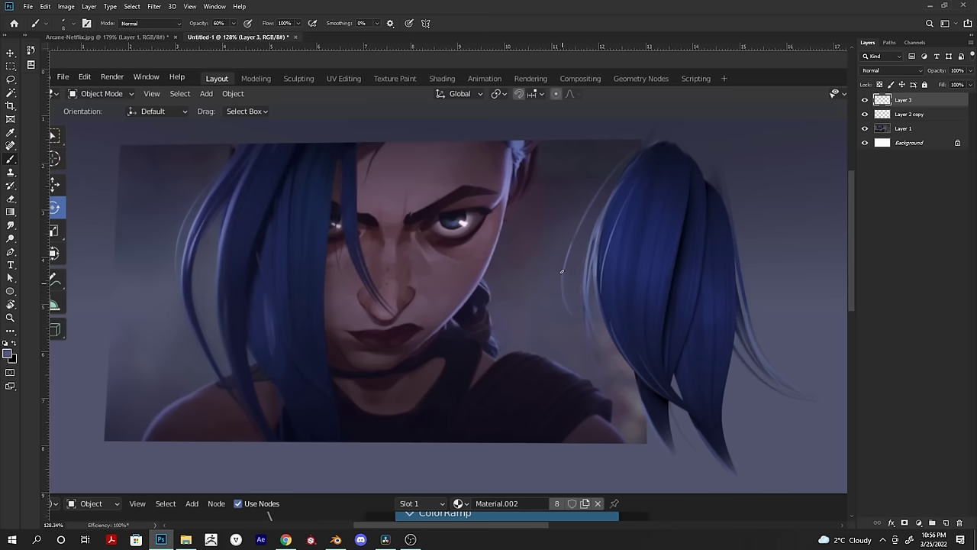
pyautogui.moveTo(604, 208); pyautogui.dragTo(632, 218)
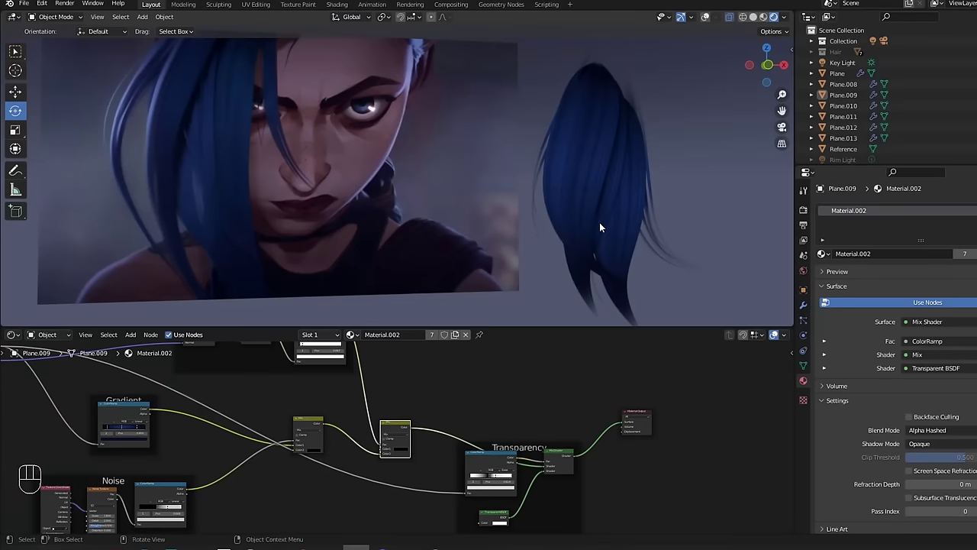
# - Switch to Blender and add a Specular BSDF node beside the Diffuse frame in Material.002
pyautogui.moveTo(600, 223)
pyautogui.mouseDown(button='middle')
pyautogui.moveTo(563, 270)
pyautogui.moveTo(549, 266)
pyautogui.mouseUp(button='middle')
pyautogui.hotkey('ctrl', 'space')
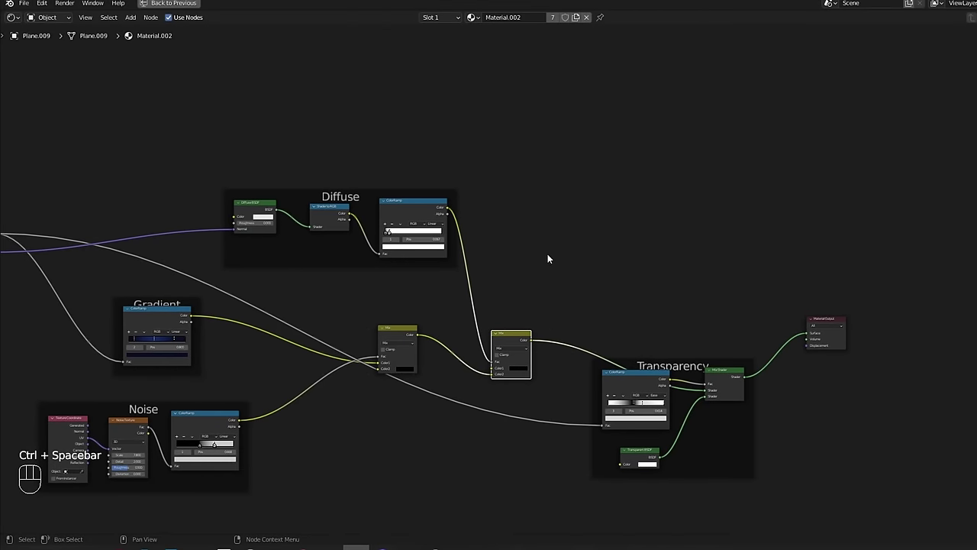
pyautogui.scroll(3, 573, 214)
pyautogui.hotkey('shift', 'a')
pyautogui.write('specu')
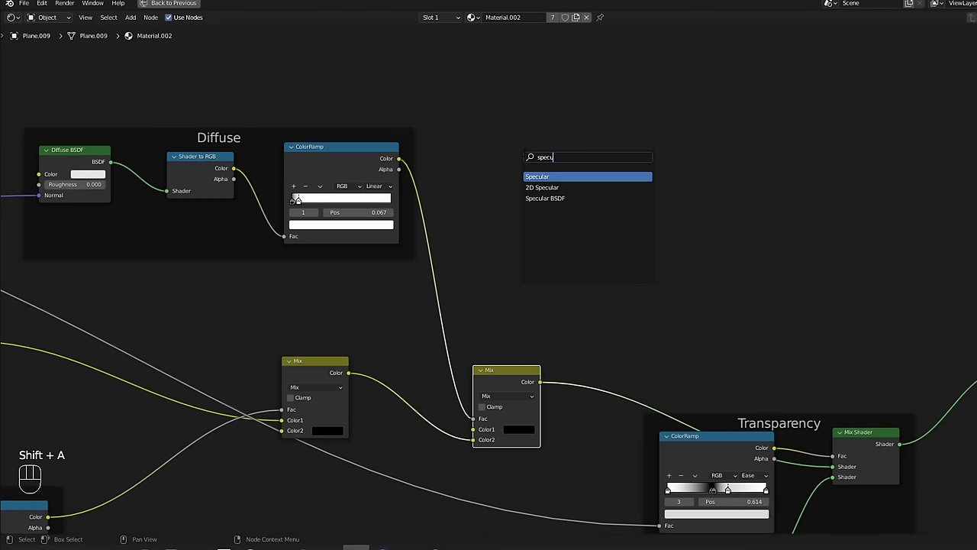
pyautogui.write('l')
pyautogui.press('Down')
pyautogui.press('Down')
pyautogui.press('Return')
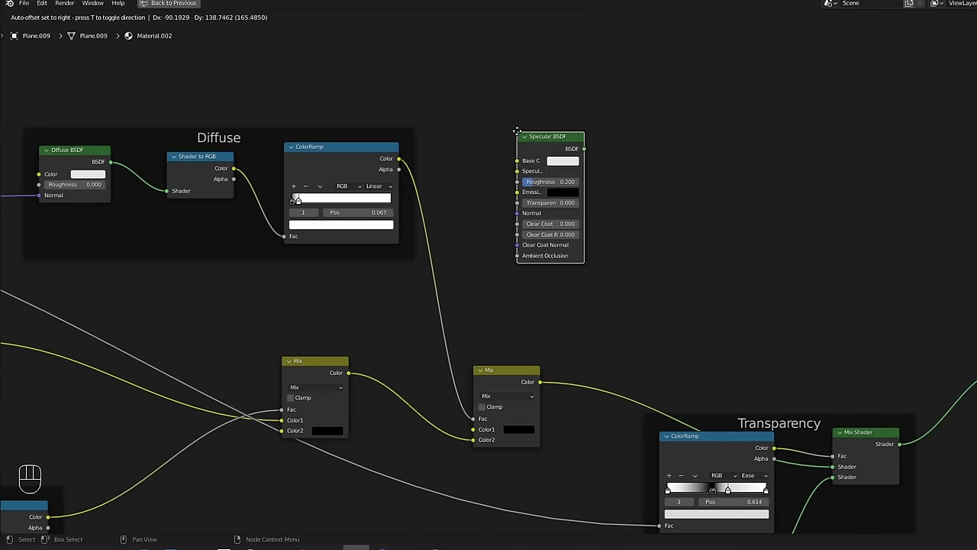
pyautogui.click(516, 132)
# - Add a Shader to RGB node and feed the Specular BSDF output into its Shader input
pyautogui.hotkey('shift', 'a')
pyautogui.write('shader')
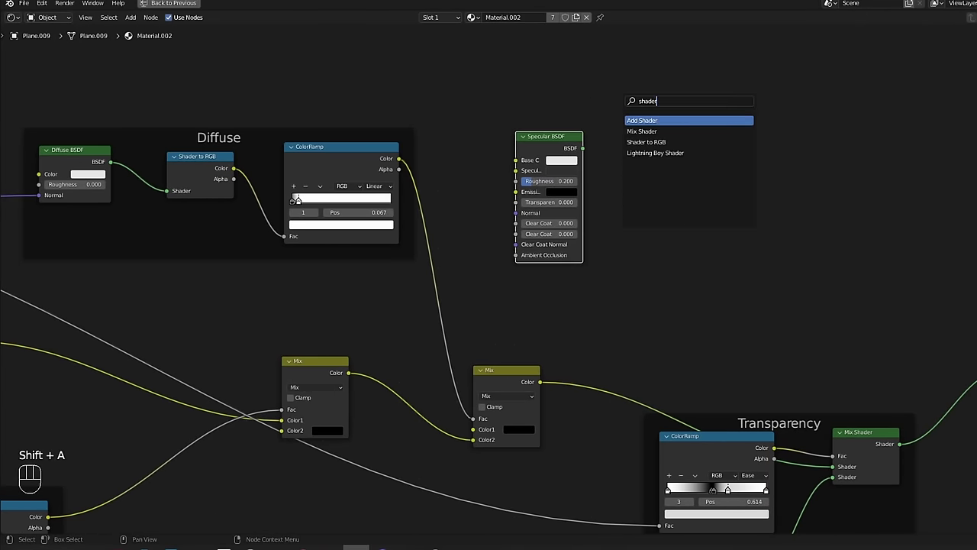
pyautogui.press('Down')
pyautogui.press('Down')
pyautogui.press('Return')
pyautogui.click(617, 153)
pyautogui.moveTo(582, 147); pyautogui.dragTo(615, 190)
# - Add a ColorRamp after the new Shader to RGB node and connect the color output to its Fac input
pyautogui.hotkey('shift', 'a')
pyautogui.write('color')
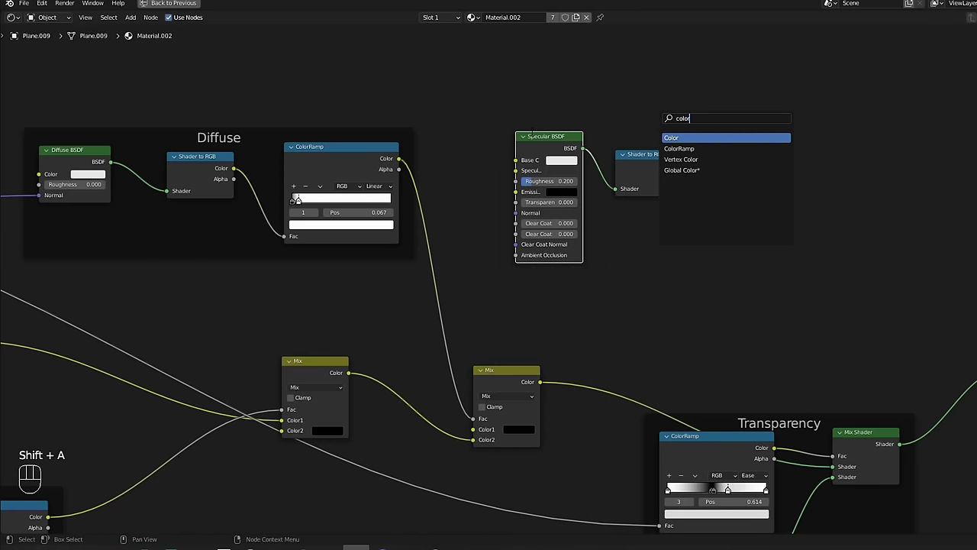
pyautogui.press('Down')
pyautogui.press('Return')
pyautogui.click(691, 174)
pyautogui.moveTo(683, 166); pyautogui.dragTo(702, 235)
# - Add a frame above the new nodes and label it Specular
pyautogui.moveTo(701, 235); pyautogui.dragTo(627, 317, button='middle')
pyautogui.hotkey('shift', 'a')
pyautogui.write('frame')
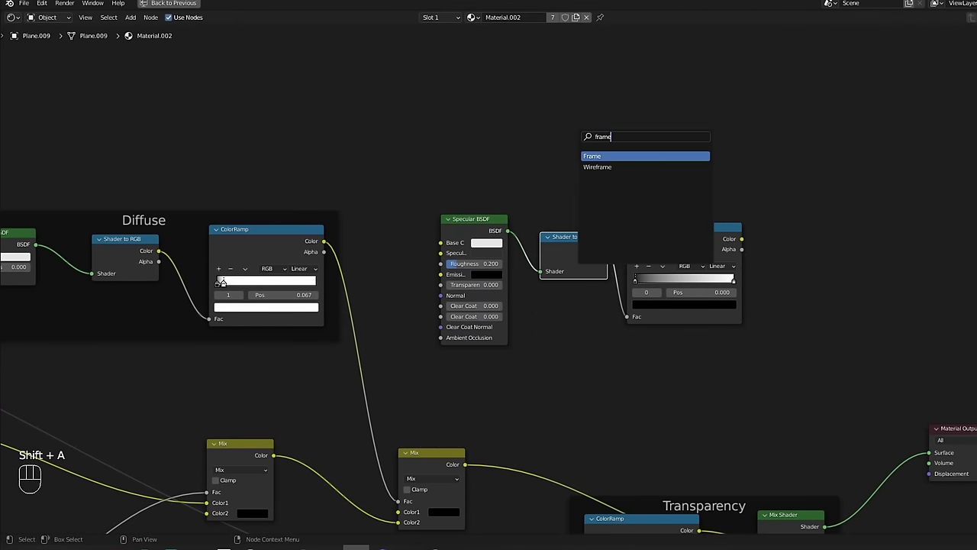
pyautogui.press('Return')
pyautogui.click(577, 138)
pyautogui.press('n')
pyautogui.click(959, 82)
pyautogui.write('Specular')
pyautogui.press('Return')
# - Enlarge the Specular frame's label and enclose the Specular BSDF, Shader to RGB and ColorRamp nodes in it
pyautogui.click(948, 128)
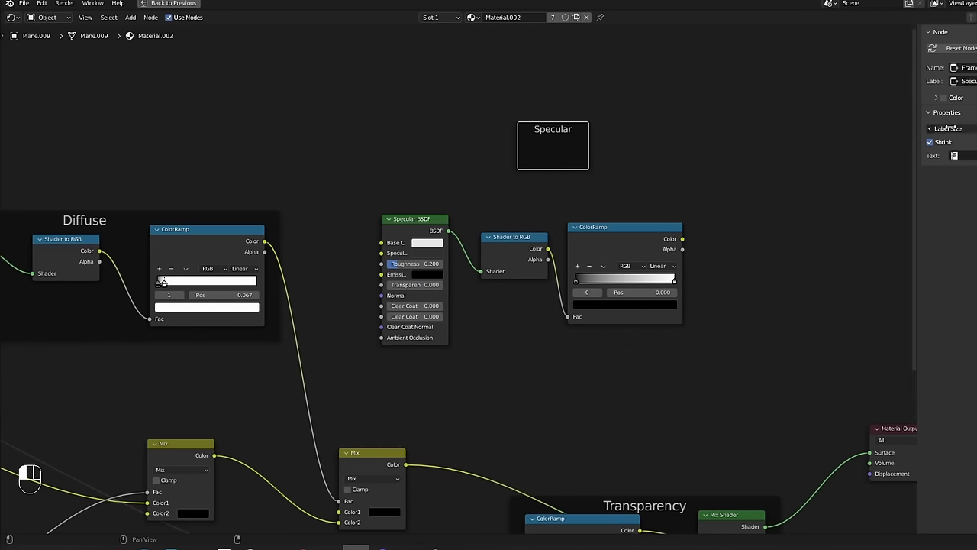
pyautogui.write('30')
pyautogui.press('Return')
pyautogui.moveTo(329, 199); pyautogui.dragTo(573, 204)
# - Move the Transparency frame and Material Output farther from the Mix nodes to make room
pyautogui.moveTo(734, 323); pyautogui.dragTo(665, 192, button='middle')
pyautogui.keyDown('ctrl'); pyautogui.moveTo(643, 252); pyautogui.dragTo(641, 382, button='middle'); pyautogui.keyUp('ctrl')
pyautogui.moveTo(781, 254); pyautogui.dragTo(436, 463)
pyautogui.press('g')
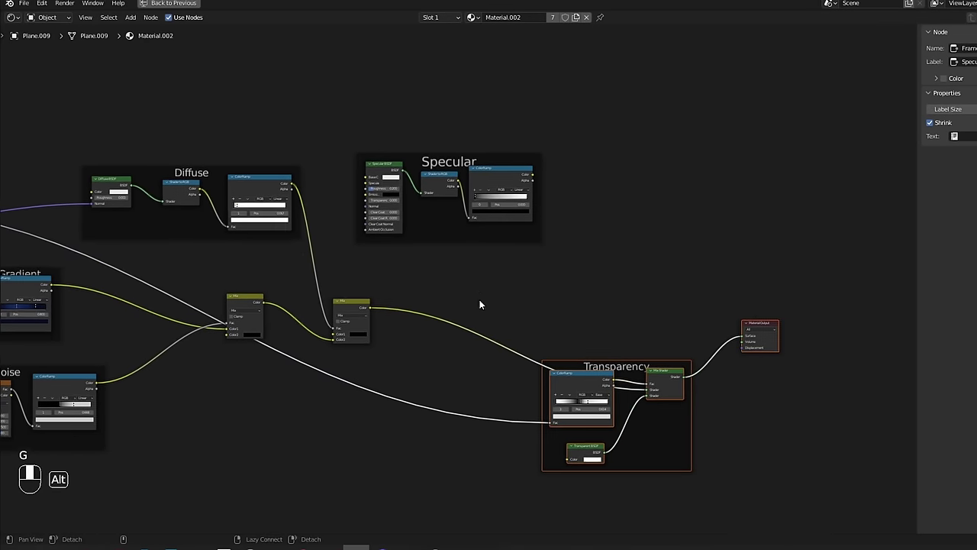
# - Duplicate the second Mix node, place the copy above the Transparency frame and set its blending mode to Add
pyautogui.keyDown('ctrl'); pyautogui.moveTo(482, 295); pyautogui.dragTo(504, 288, button='middle'); pyautogui.keyUp('ctrl')
pyautogui.click(296, 314)
pyautogui.hotkey('shift', 'd')
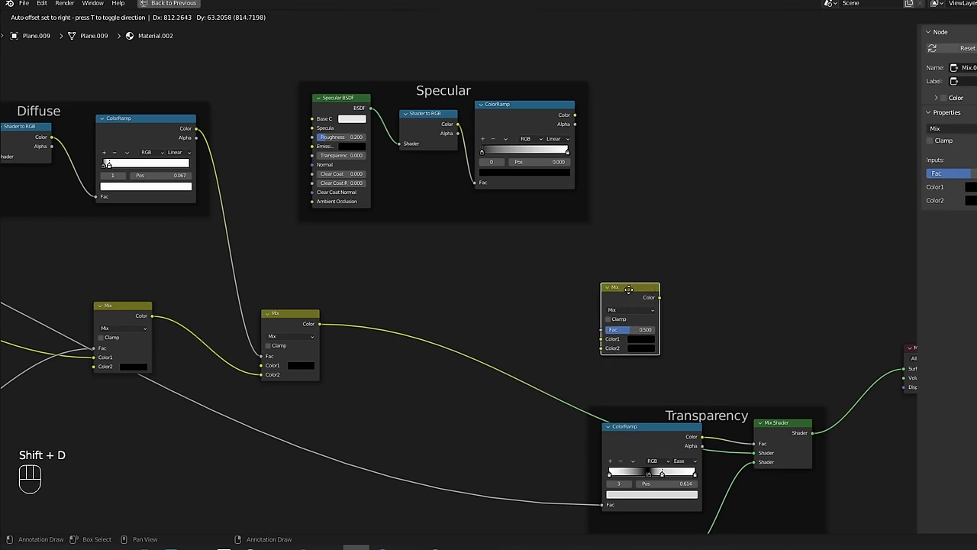
pyautogui.click(626, 287)
pyautogui.scroll(2, 565, 295)
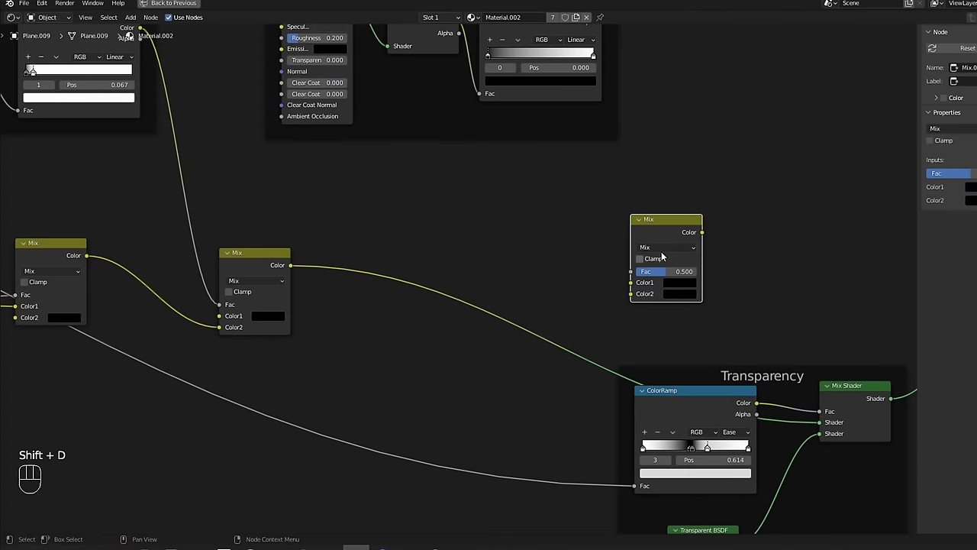
pyautogui.click(664, 248)
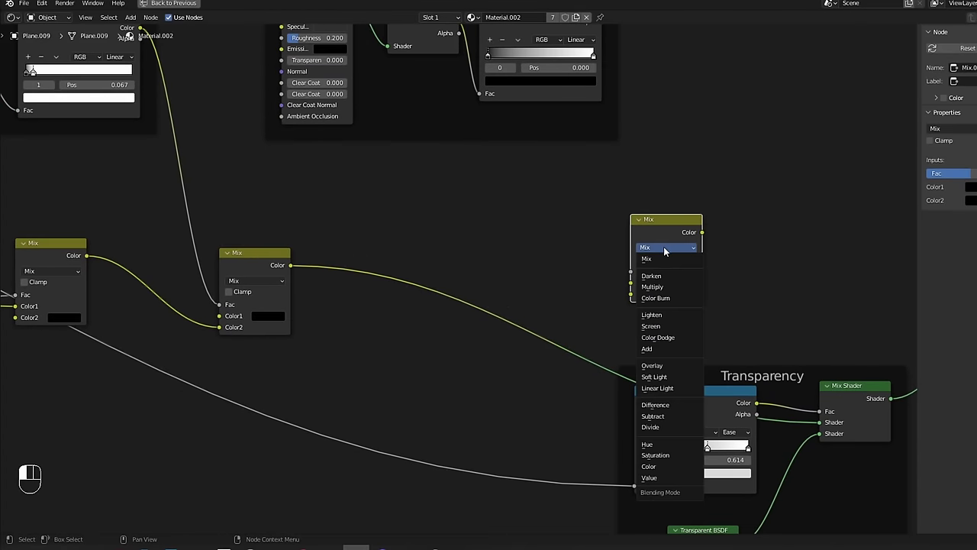
pyautogui.click(646, 348)
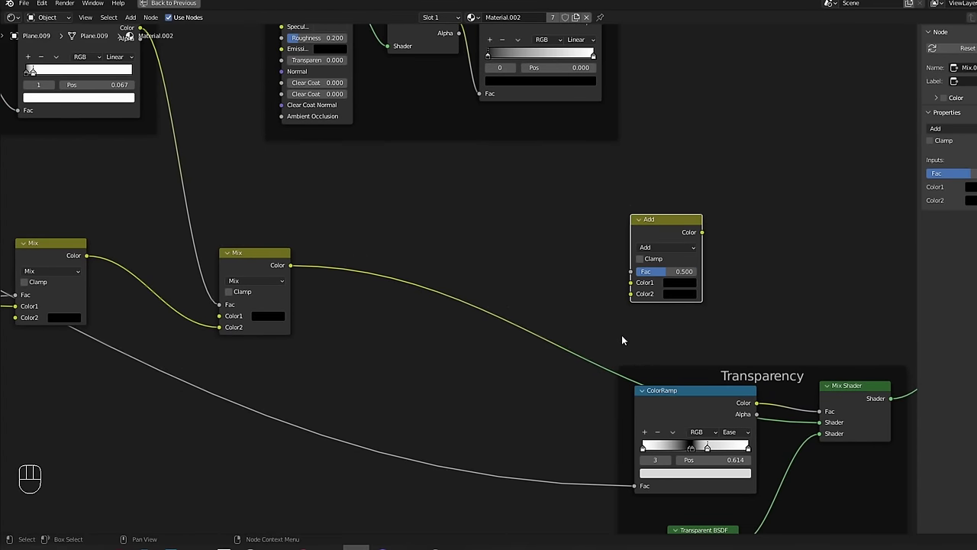
# - Connect the second Mix node's Color output to the Add node's Color1 input
pyautogui.moveTo(604, 247); pyautogui.dragTo(642, 311, button='middle')
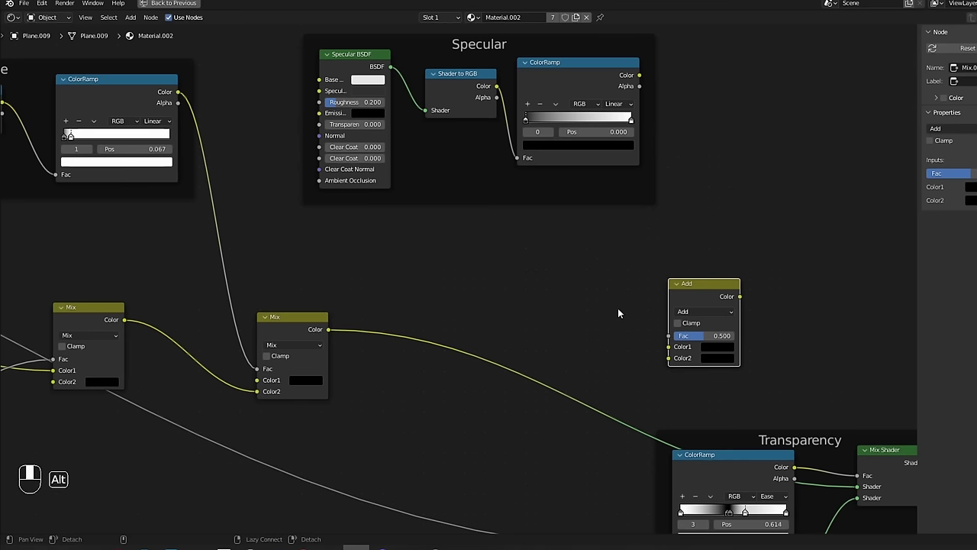
pyautogui.click(328, 332)
pyautogui.moveTo(330, 330); pyautogui.dragTo(340, 332)
pyautogui.moveTo(445, 291); pyautogui.dragTo(669, 347)
# - Set the Add node's Color2 to a medium blue
pyautogui.moveTo(608, 165); pyautogui.dragTo(566, 227, button='middle')
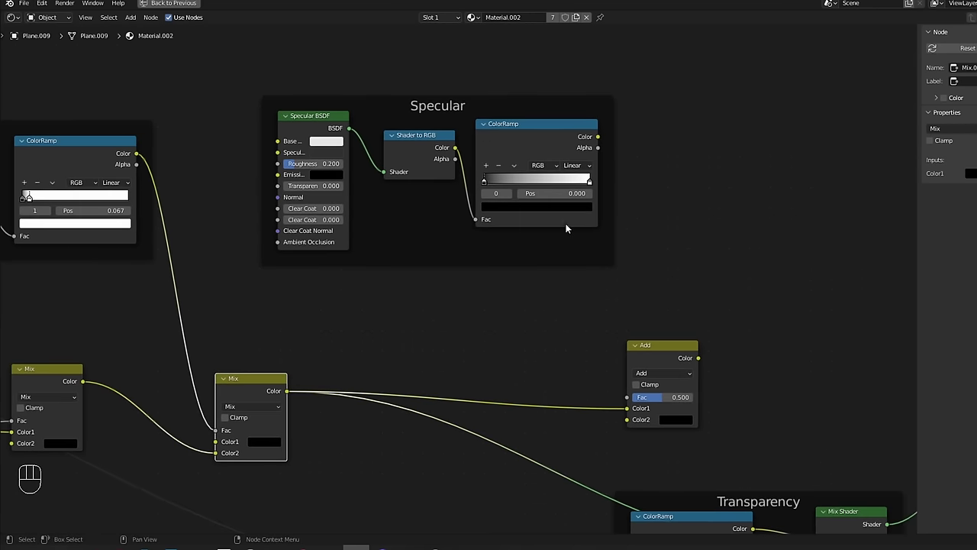
pyautogui.click(679, 419)
pyautogui.moveTo(746, 340); pyautogui.dragTo(713, 286)
pyautogui.moveTo(747, 315); pyautogui.dragTo(748, 292)
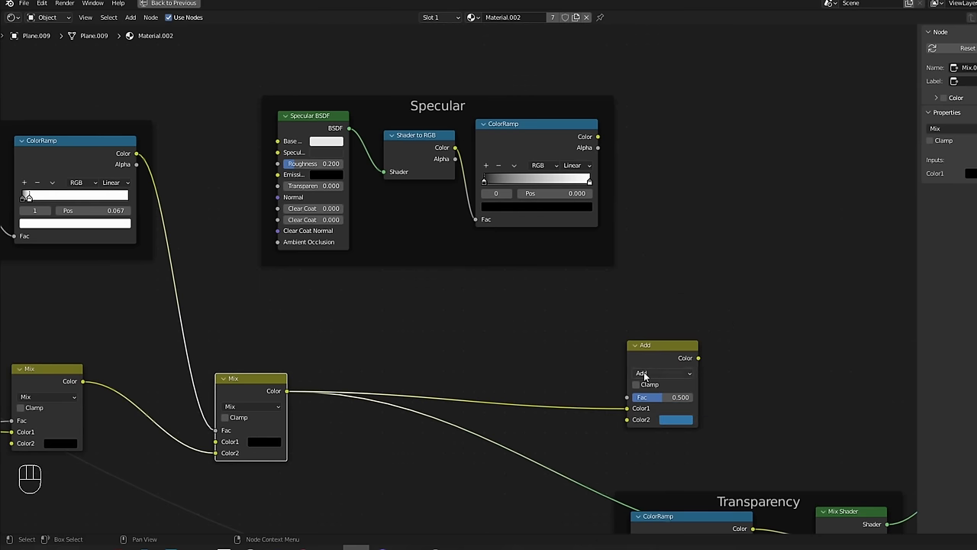
# - Tidy the positions of the Specular nodes and Add node, and connect the Specular ColorRamp's Color to the Add node's Fac
pyautogui.moveTo(463, 113); pyautogui.dragTo(442, 120)
pyautogui.moveTo(676, 348)
pyautogui.mouseDown()
pyautogui.moveTo(662, 350)
pyautogui.moveTo(664, 341)
pyautogui.mouseUp()
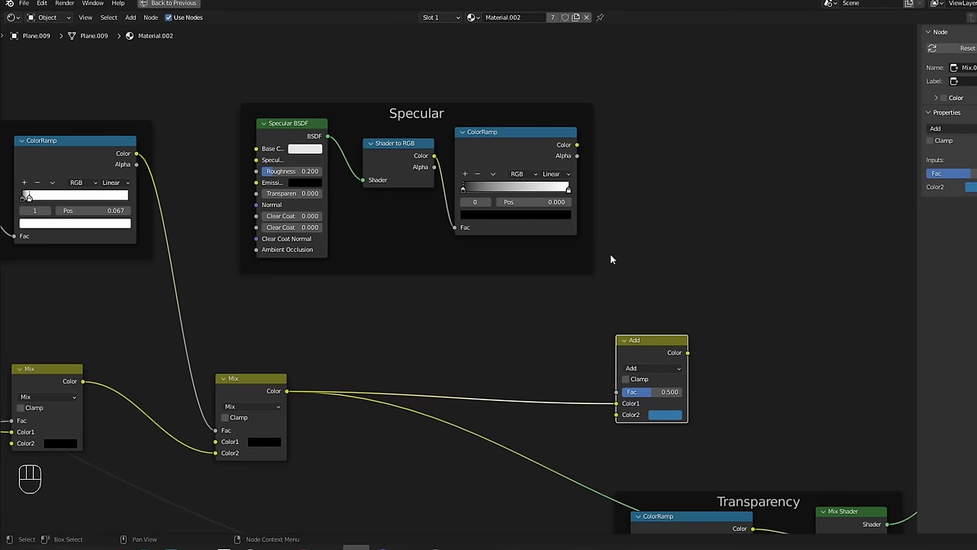
pyautogui.click(443, 119)
pyautogui.moveTo(443, 120); pyautogui.dragTo(420, 123)
pyautogui.moveTo(554, 147); pyautogui.dragTo(600, 392)
# - Set the Specular ColorRamp's black stop to 0.241 and pull the white stop inward
pyautogui.moveTo(442, 193); pyautogui.dragTo(467, 192)
pyautogui.moveTo(546, 192); pyautogui.dragTo(523, 192)
pyautogui.click(467, 192)
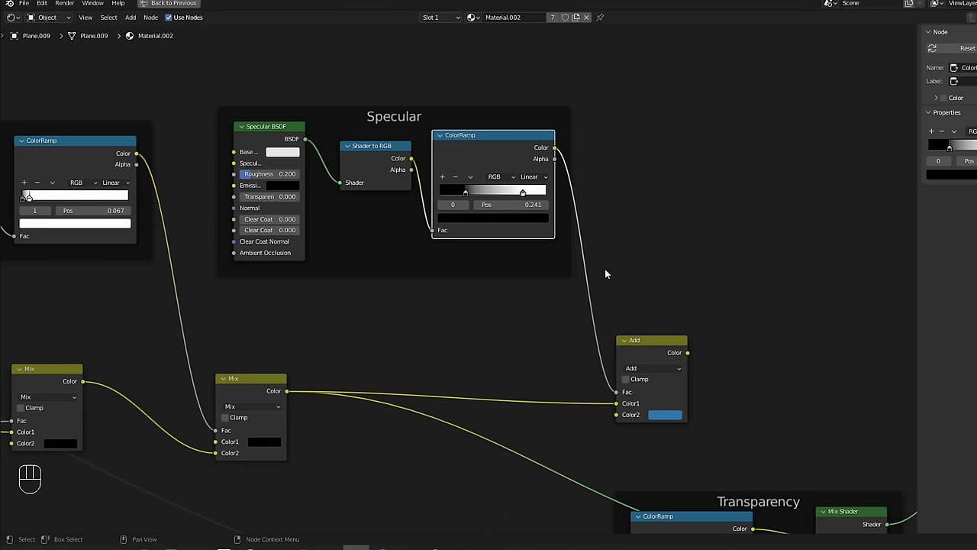
# - Connect the Add node's Color to the Mix Shader's first Shader input and check the highlight on the hair
pyautogui.keyDown('ctrl'); pyautogui.keyDown('alt'); pyautogui.moveTo(562, 257); pyautogui.dragTo(514, 286, button='middle'); pyautogui.keyUp('alt'); pyautogui.keyUp('ctrl')
pyautogui.keyDown('alt'); pyautogui.moveTo(586, 280); pyautogui.dragTo(476, 238, button='middle'); pyautogui.keyUp('alt')
pyautogui.moveTo(516, 291); pyautogui.dragTo(608, 429)
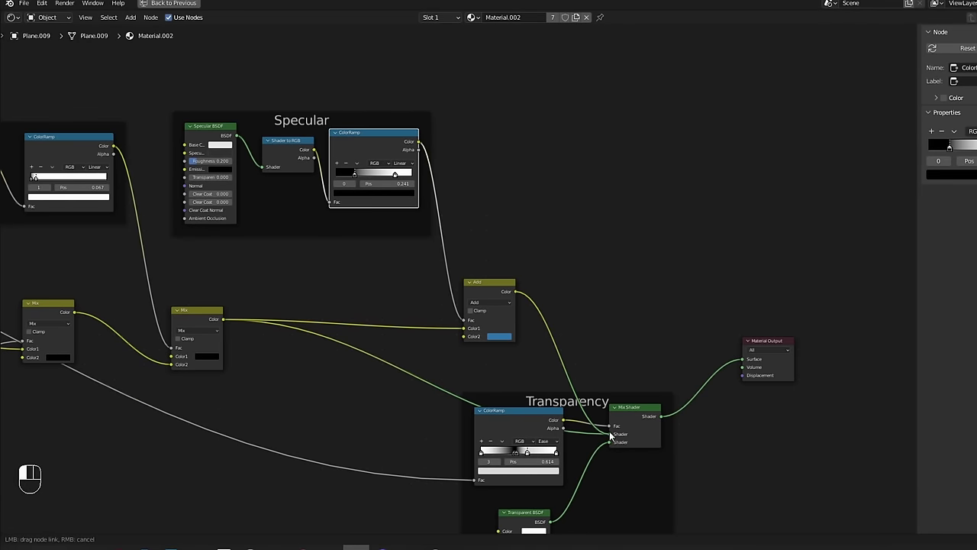
pyautogui.moveTo(610, 435); pyautogui.dragTo(610, 434)
pyautogui.moveTo(593, 402); pyautogui.dragTo(594, 379)
pyautogui.moveTo(583, 329); pyautogui.dragTo(595, 241, button='middle')
pyautogui.hotkey('ctrl', 'space')
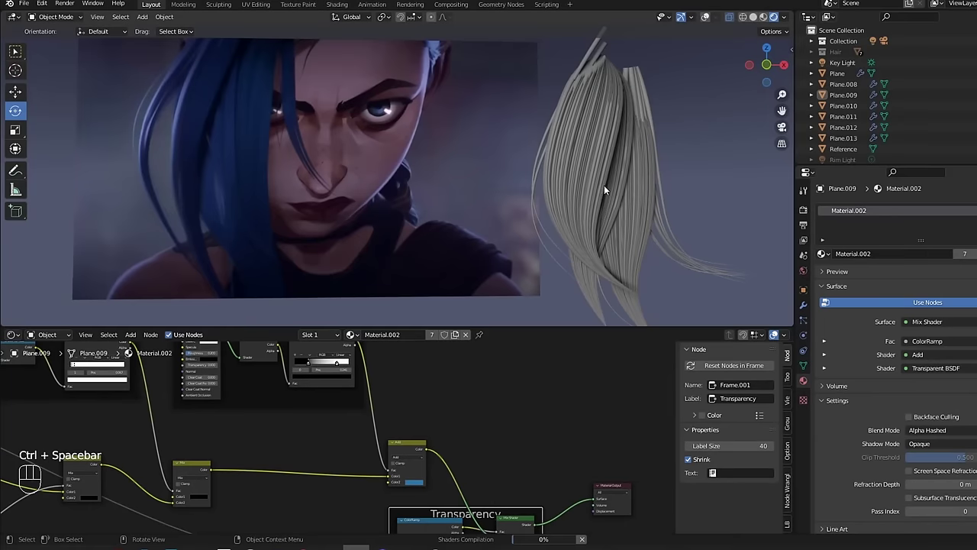
pyautogui.press('z')
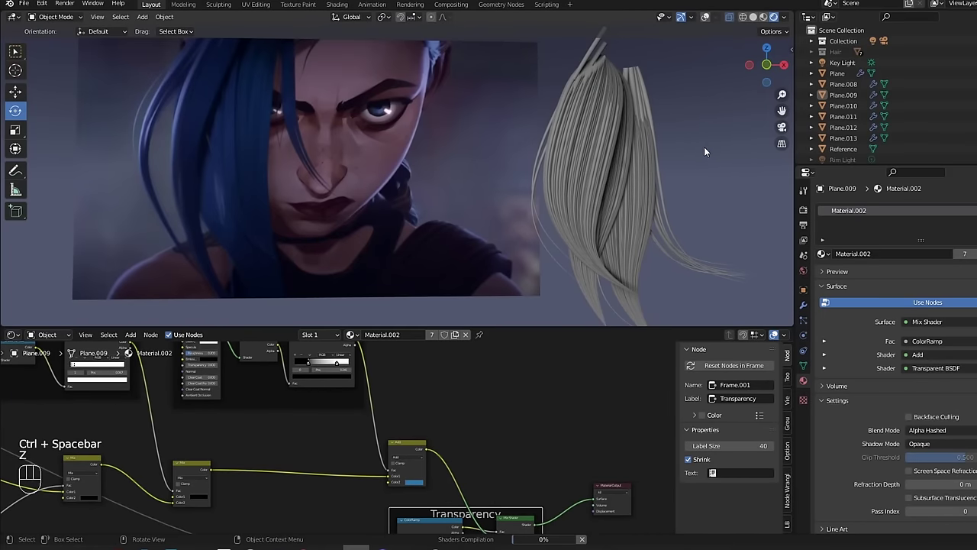
pyautogui.keyDown('alt'); pyautogui.moveTo(694, 154); pyautogui.dragTo(591, 148, button='middle'); pyautogui.keyUp('alt')
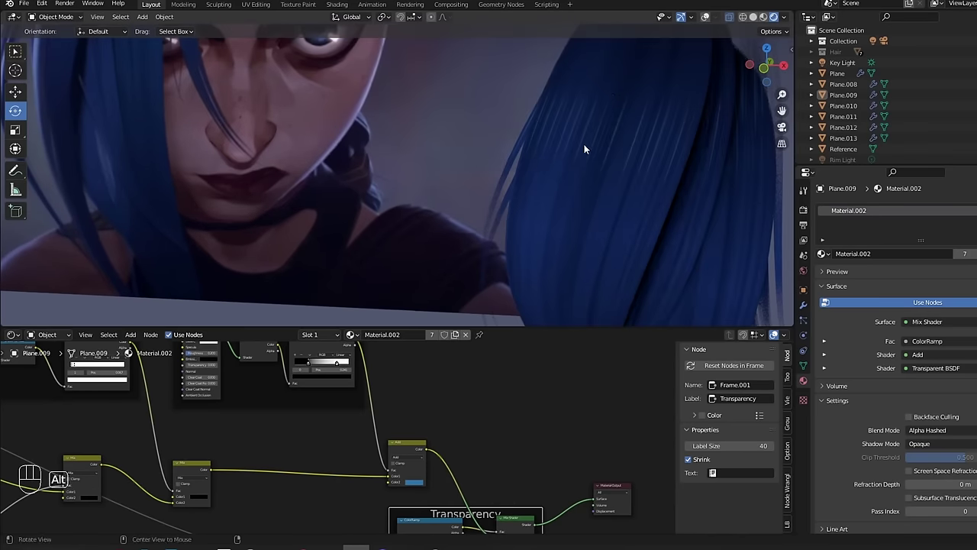
pyautogui.keyDown('alt'); pyautogui.moveTo(616, 105); pyautogui.dragTo(431, 400, button='middle'); pyautogui.keyUp('alt')
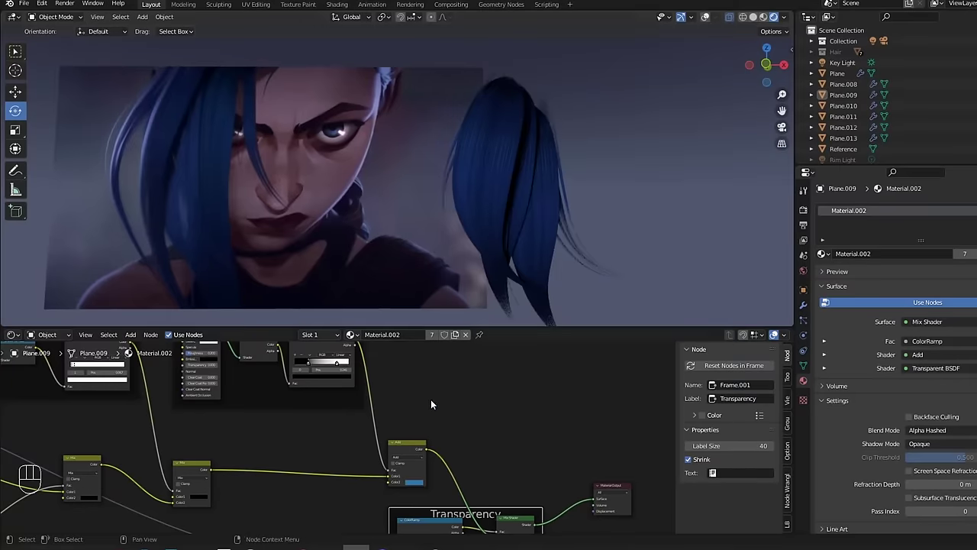
# - Connect the Hair Info node's tangent normal output to the Specular BSDF's Normal input
pyautogui.hotkey('ctrl', 'space')
pyautogui.moveTo(384, 342); pyautogui.dragTo(723, 341, button='middle')
pyautogui.keyDown('alt'); pyautogui.moveTo(533, 296); pyautogui.dragTo(637, 304, button='middle'); pyautogui.keyUp('alt')
pyautogui.keyDown('ctrl'); pyautogui.keyDown('alt'); pyautogui.moveTo(638, 304); pyautogui.dragTo(572, 333, button='middle'); pyautogui.keyUp('alt'); pyautogui.keyUp('ctrl')
pyautogui.moveTo(91, 245); pyautogui.dragTo(678, 229)
pyautogui.moveTo(734, 269); pyautogui.dragTo(571, 331, button='middle')
pyautogui.hotkey('ctrl', 'space')
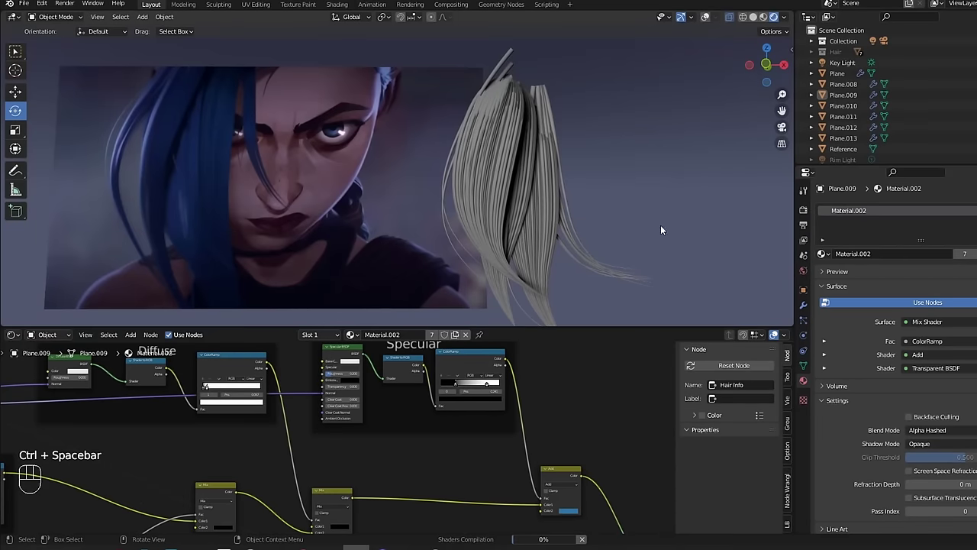
# - Examine the specular highlight band across the hair clumps, along with the material's Gradient and Noise nodes
pyautogui.press('z')
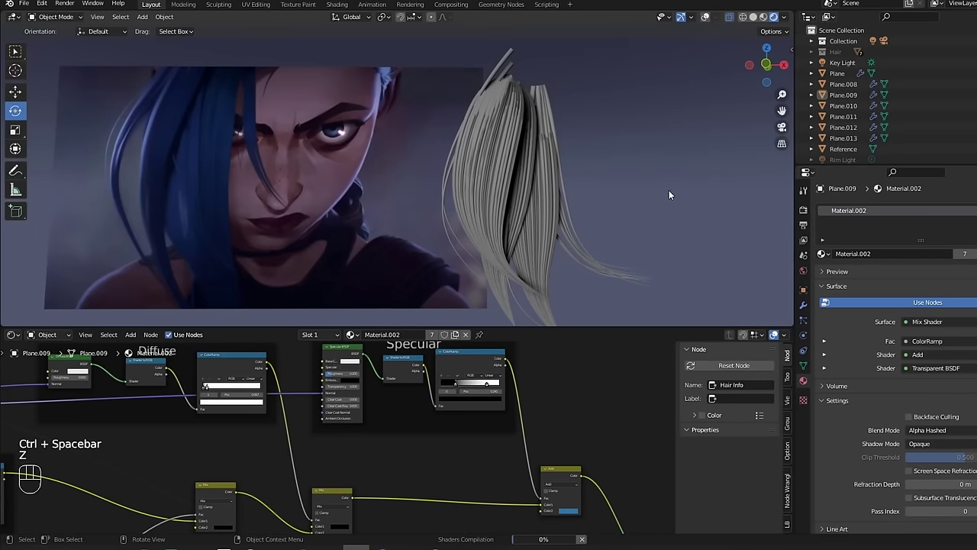
pyautogui.keyDown('alt'); pyautogui.moveTo(658, 190); pyautogui.dragTo(624, 210); pyautogui.keyUp('alt')
pyautogui.moveTo(623, 215)
pyautogui.keyDown('ctrl'); pyautogui.mouseDown(button='middle')
pyautogui.moveTo(634, 197)
pyautogui.moveTo(654, 215)
pyautogui.moveTo(676, 198)
pyautogui.moveTo(669, 188)
pyautogui.moveTo(637, 212)
pyautogui.moveTo(660, 206)
pyautogui.moveTo(674, 183)
pyautogui.moveTo(591, 225)
pyautogui.moveTo(676, 209)
pyautogui.moveTo(663, 200)
pyautogui.moveTo(655, 214)
pyautogui.moveTo(623, 216)
pyautogui.moveTo(678, 187)
pyautogui.moveTo(623, 221)
pyautogui.mouseUp(button='middle'); pyautogui.keyUp('ctrl')
pyautogui.hotkey('ctrl', 'space')
pyautogui.keyDown('alt'); pyautogui.moveTo(394, 352); pyautogui.dragTo(809, 201, button='middle'); pyautogui.keyUp('alt')
pyautogui.keyDown('ctrl'); pyautogui.keyDown('alt'); pyautogui.moveTo(592, 263); pyautogui.dragTo(615, 244, button='middle'); pyautogui.keyUp('alt'); pyautogui.keyUp('ctrl')
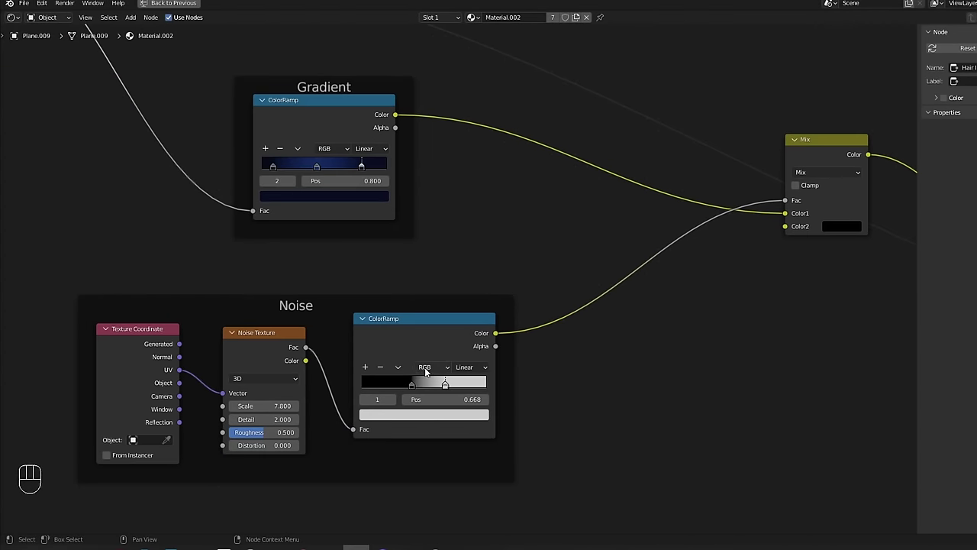
pyautogui.hotkey('ctrl', 'space')
pyautogui.keyDown('alt'); pyautogui.keyDown('shift'); pyautogui.moveTo(608, 215); pyautogui.dragTo(579, 115, button='middle'); pyautogui.keyUp('shift'); pyautogui.keyUp('alt')
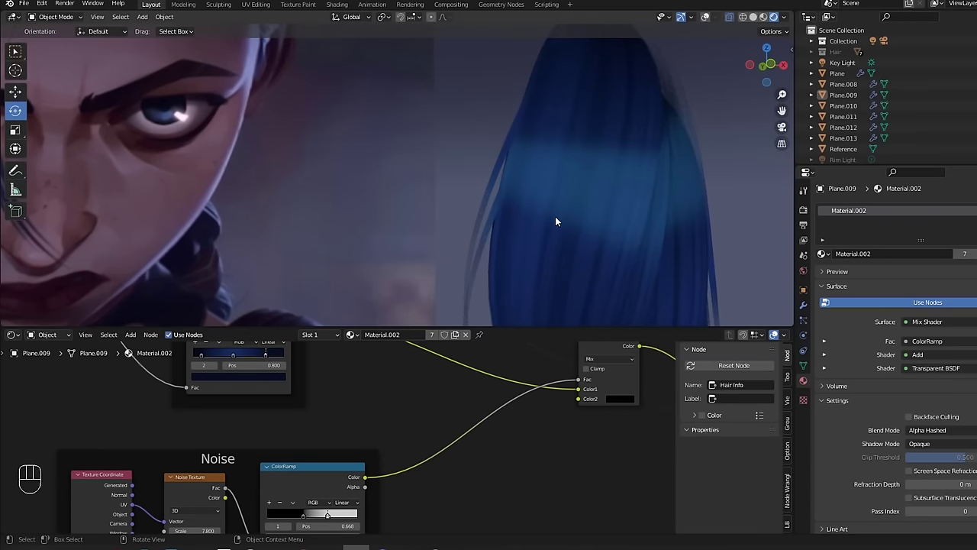
pyautogui.keyDown('alt'); pyautogui.keyDown('shift'); pyautogui.moveTo(578, 203); pyautogui.dragTo(566, 154, button='middle'); pyautogui.keyUp('shift'); pyautogui.keyUp('alt')
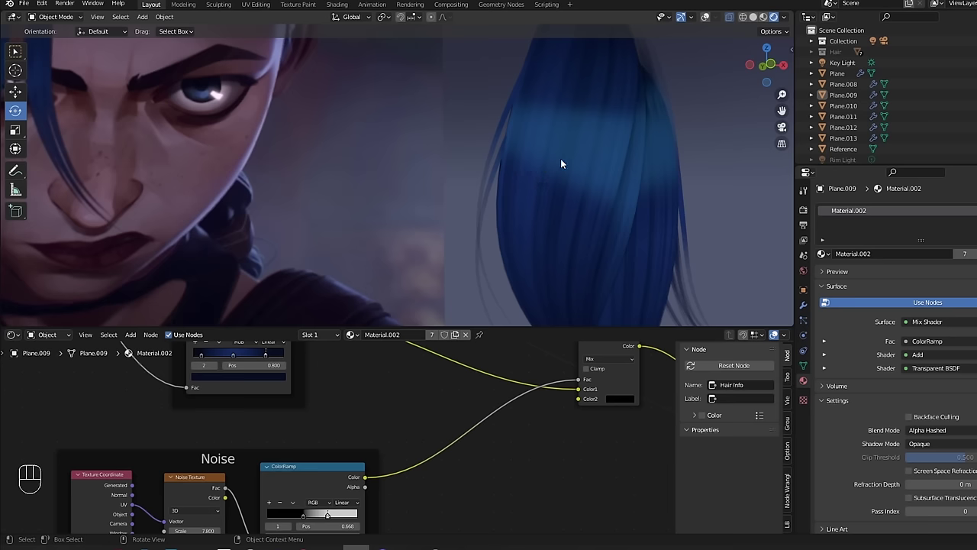
pyautogui.keyDown('alt'); pyautogui.moveTo(587, 143); pyautogui.dragTo(563, 284, button='middle'); pyautogui.keyUp('alt')
# - Add a Vector Math node set to Add above the Specular BSDF in the enlarged node editor
pyautogui.hotkey('ctrl', 'space')
pyautogui.keyDown('alt'); pyautogui.moveTo(653, 262); pyautogui.dragTo(404, 310, button='middle'); pyautogui.keyUp('alt')
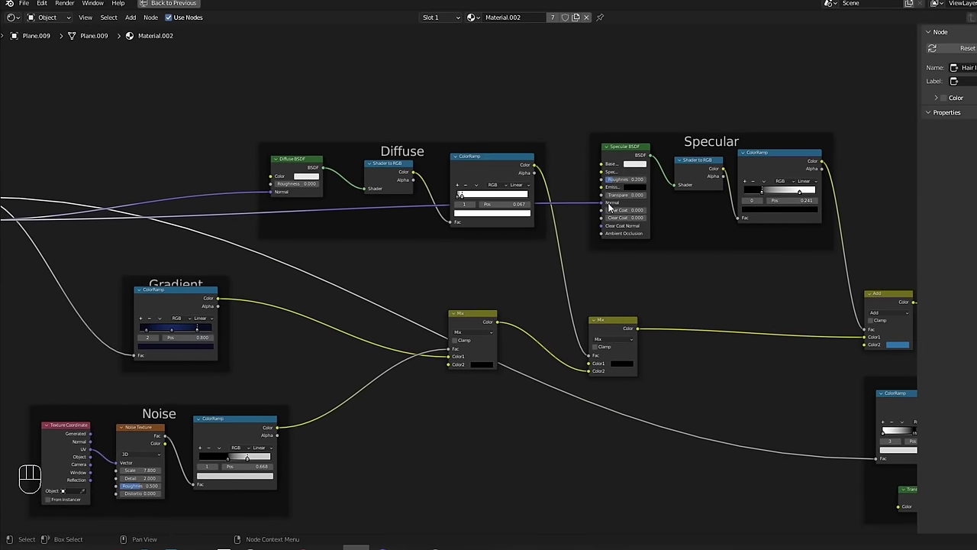
pyautogui.keyDown('alt'); pyautogui.moveTo(601, 209); pyautogui.dragTo(573, 246, button='middle'); pyautogui.keyUp('alt')
pyautogui.hotkey('shift', 'a')
pyautogui.write('vector')
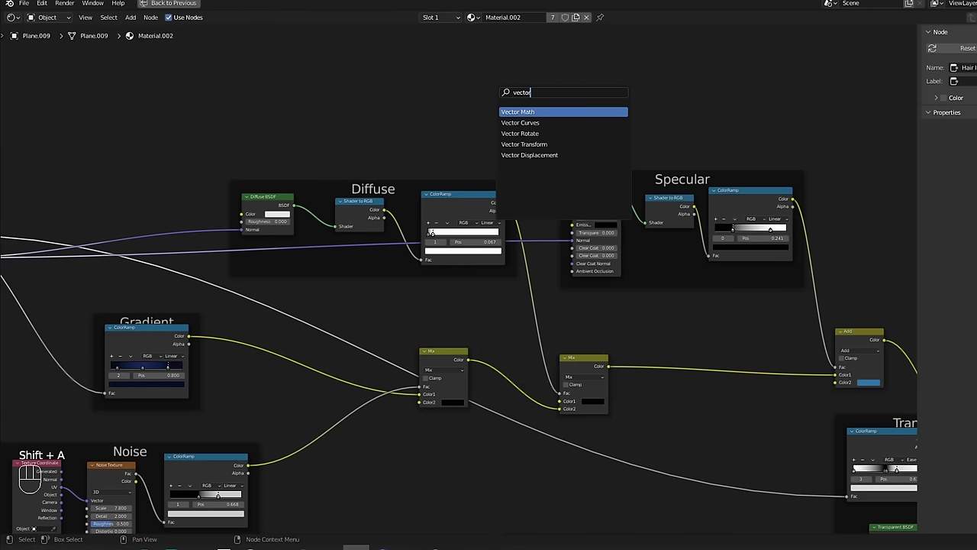
pyautogui.click(523, 112)
pyautogui.click(502, 91)
# - Move the Diffuse frame aside and insert the Vector Math Add node into the link feeding the Specular BSDF's Normal
pyautogui.moveTo(422, 185); pyautogui.dragTo(366, 189)
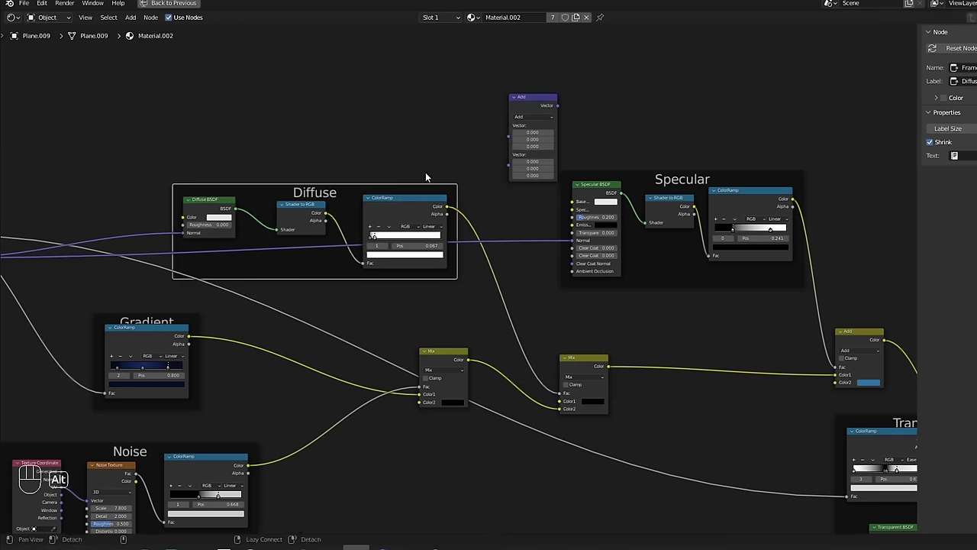
pyautogui.keyDown('alt'); pyautogui.moveTo(530, 145); pyautogui.dragTo(438, 146, button='middle'); pyautogui.keyUp('alt')
pyautogui.keyDown('ctrl'); pyautogui.keyDown('alt'); pyautogui.moveTo(439, 147); pyautogui.dragTo(439, 141, button='middle'); pyautogui.keyUp('alt'); pyautogui.keyUp('ctrl')
pyautogui.moveTo(440, 83); pyautogui.dragTo(452, 219)
pyautogui.click(635, 192)
# - Connect the Noise ColorRamp's Color output to the second Vector input of the Vector Math Add node
pyautogui.keyDown('alt'); pyautogui.moveTo(510, 287); pyautogui.dragTo(688, 178, button='middle'); pyautogui.keyUp('alt')
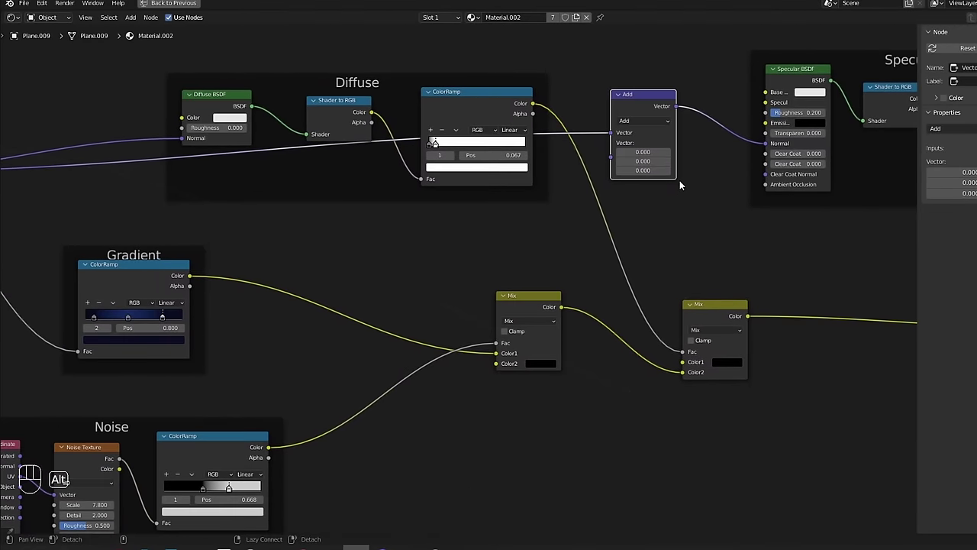
pyautogui.keyDown('ctrl'); pyautogui.keyDown('alt'); pyautogui.moveTo(688, 177); pyautogui.dragTo(626, 201); pyautogui.keyUp('alt'); pyautogui.keyUp('ctrl')
pyautogui.keyDown('alt'); pyautogui.moveTo(564, 227); pyautogui.dragTo(600, 212); pyautogui.keyUp('alt')
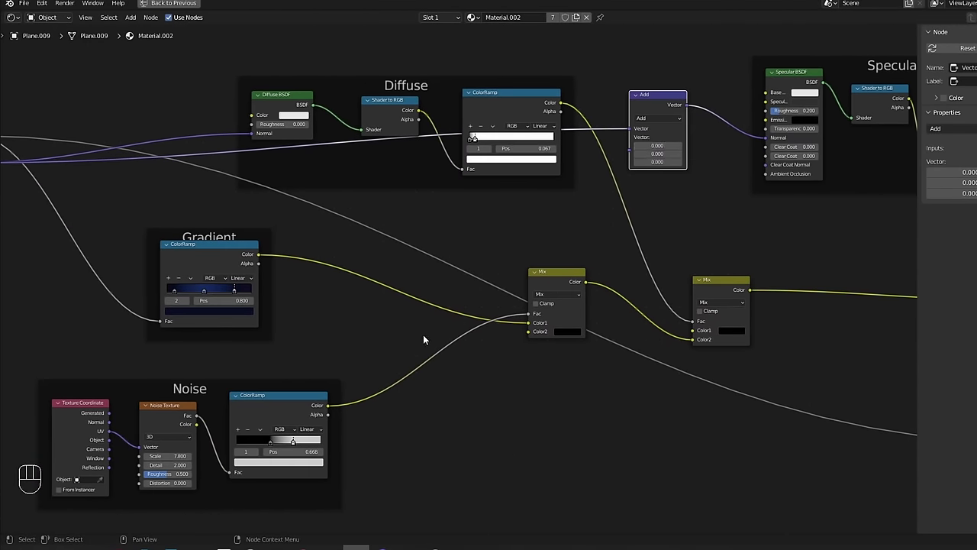
pyautogui.moveTo(423, 340); pyautogui.dragTo(407, 351, button='middle')
pyautogui.moveTo(312, 414); pyautogui.dragTo(618, 161)
# - Insert a Map Range node into the link between the Noise ColorRamp and the Vector Math Add node
pyautogui.moveTo(649, 128); pyautogui.dragTo(577, 161, button='middle')
pyautogui.click(577, 163)
pyautogui.keyDown('alt'); pyautogui.moveTo(599, 201); pyautogui.dragTo(546, 202); pyautogui.keyUp('alt')
pyautogui.hotkey('shift', 'a')
pyautogui.write('map range')
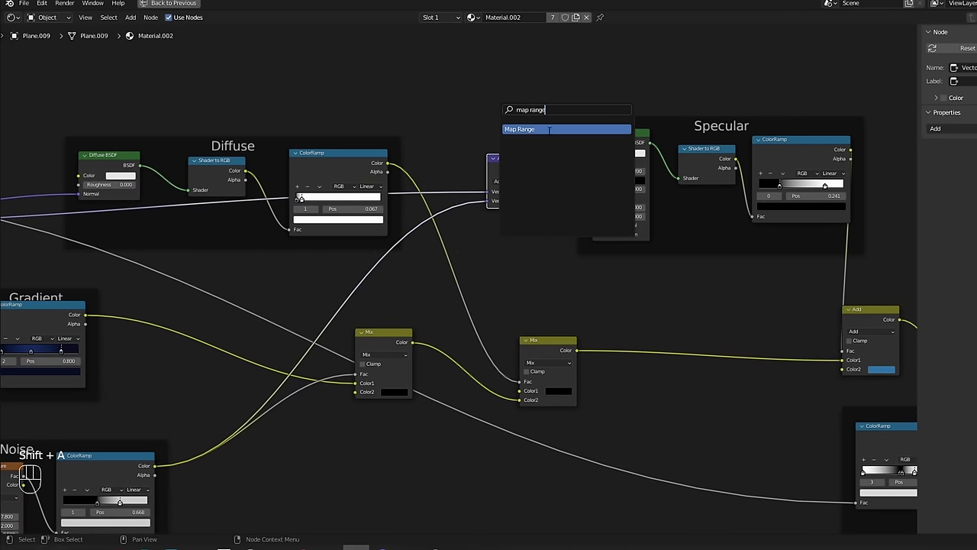
pyautogui.click(549, 130)
pyautogui.click(386, 257)
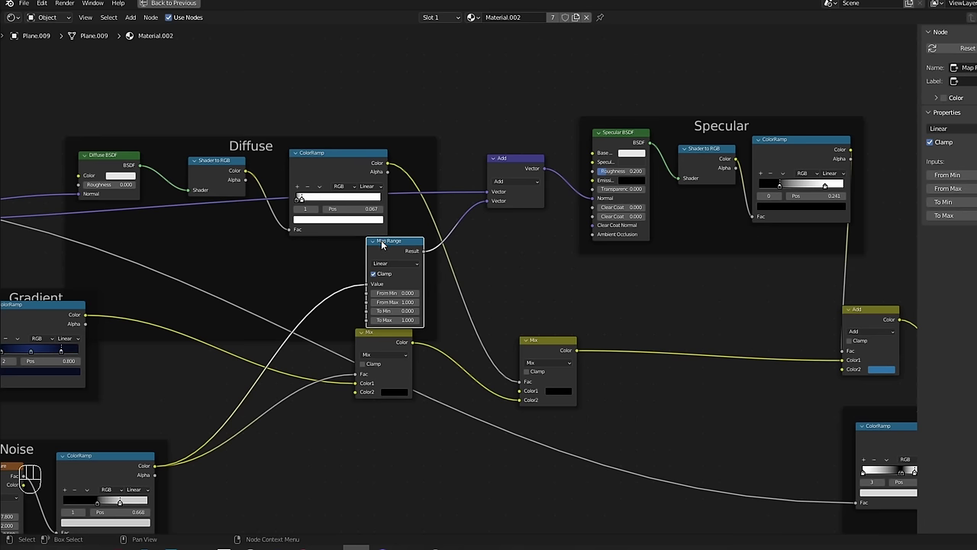
# - Detach the Map Range node from the Diffuse frame and place it with the Vector Math Add node inside the Specular frame
pyautogui.hotkey('alt', 'p')
pyautogui.moveTo(409, 251); pyautogui.dragTo(526, 228)
pyautogui.moveTo(570, 173); pyautogui.dragTo(427, 216, button='middle')
pyautogui.keyDown('shift'); pyautogui.click(372, 210); pyautogui.keyUp('shift')
pyautogui.moveTo(372, 211); pyautogui.dragTo(391, 175)
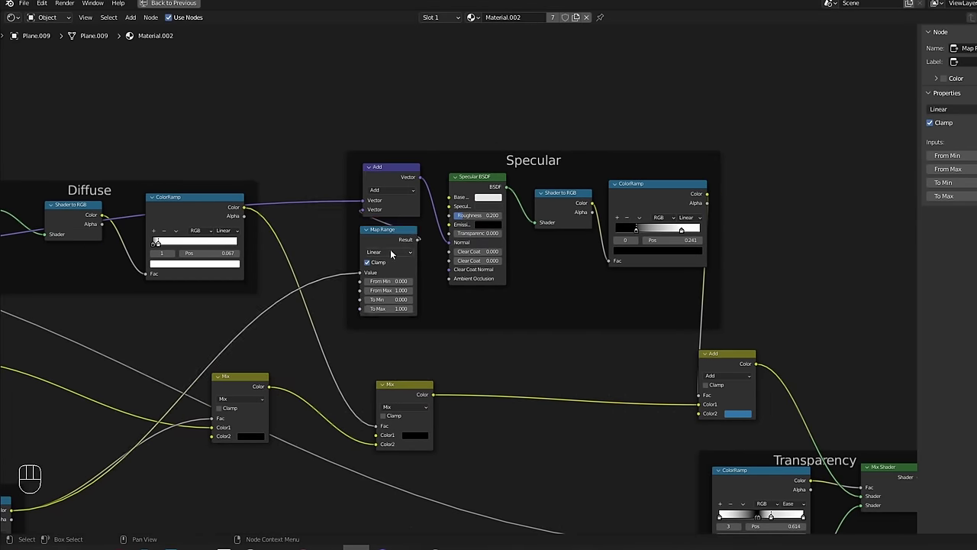
# - Space the Map Range node out to the left of the Vector Math node and move the Specular frame clear of the Diffuse frame
pyautogui.moveTo(392, 252); pyautogui.dragTo(323, 249)
pyautogui.moveTo(511, 162); pyautogui.dragTo(578, 140)
pyautogui.moveTo(388, 213); pyautogui.dragTo(358, 209)
pyautogui.scroll(-3, 539, 278)
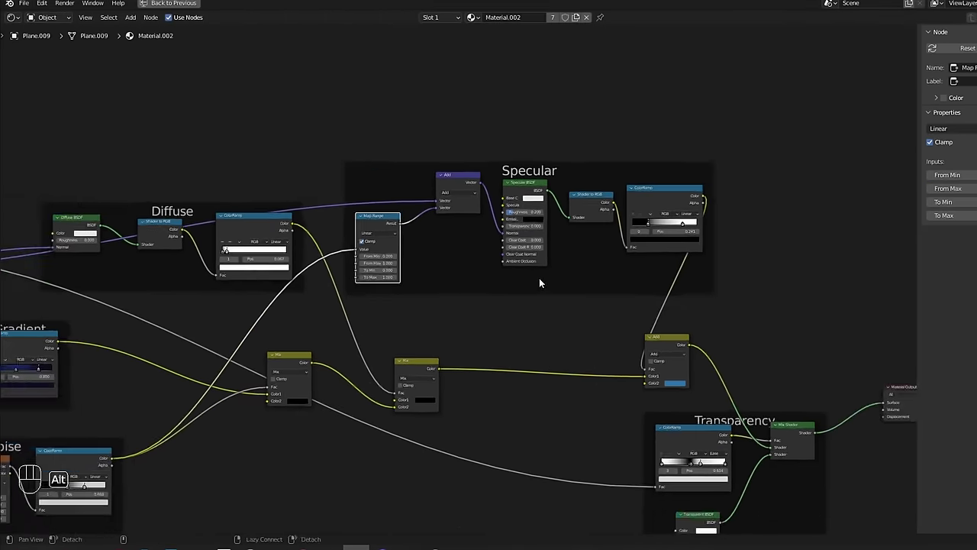
# - Move the Add color node, Transparency nodes and Material Output farther right and reposition the Specular frame
pyautogui.keyDown('alt'); pyautogui.moveTo(539, 278); pyautogui.dragTo(364, 218, button='middle'); pyautogui.keyUp('alt')
pyautogui.moveTo(785, 246); pyautogui.dragTo(407, 464)
pyautogui.press('g')
pyautogui.click(670, 355)
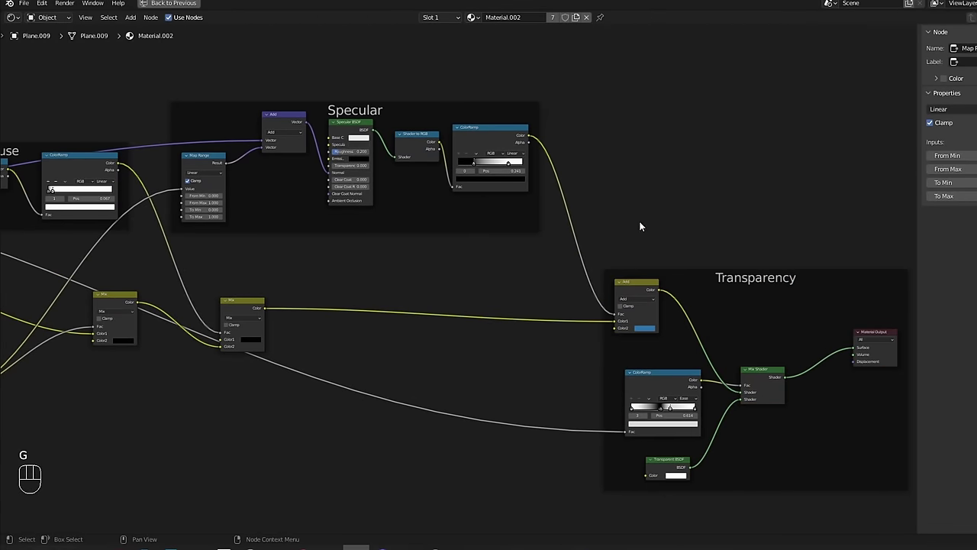
pyautogui.click(393, 181)
pyautogui.moveTo(392, 181); pyautogui.dragTo(409, 194)
# - Detach the Add color node from the Transparency frame, place it outside to the left, and shift the Specular frame right
pyautogui.click(627, 286)
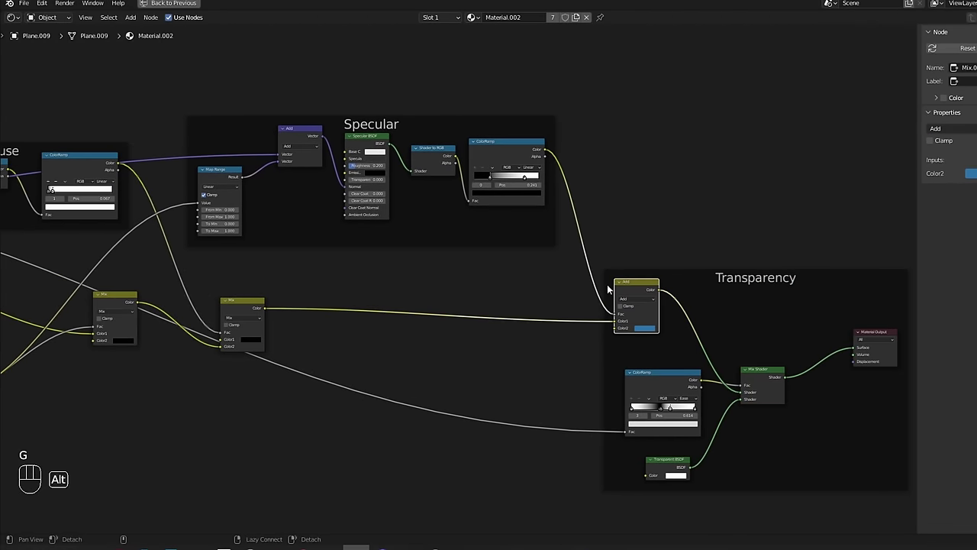
pyautogui.hotkey('alt', 'p')
pyautogui.moveTo(649, 289); pyautogui.dragTo(543, 306)
pyautogui.keyDown('alt'); pyautogui.moveTo(318, 278); pyautogui.dragTo(458, 318); pyautogui.keyUp('alt')
pyautogui.scroll(2, 458, 298)
pyautogui.moveTo(548, 143); pyautogui.dragTo(604, 134)
# - Set the Map Range node's To Max to 0.4
pyautogui.moveTo(462, 227); pyautogui.dragTo(622, 159, button='middle')
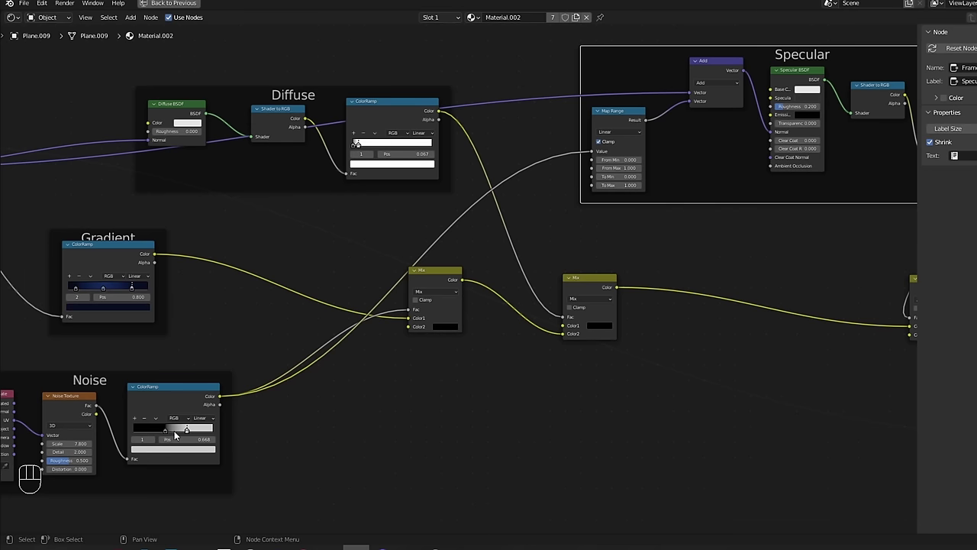
pyautogui.keyDown('alt'); pyautogui.moveTo(573, 236); pyautogui.dragTo(551, 267); pyautogui.keyUp('alt')
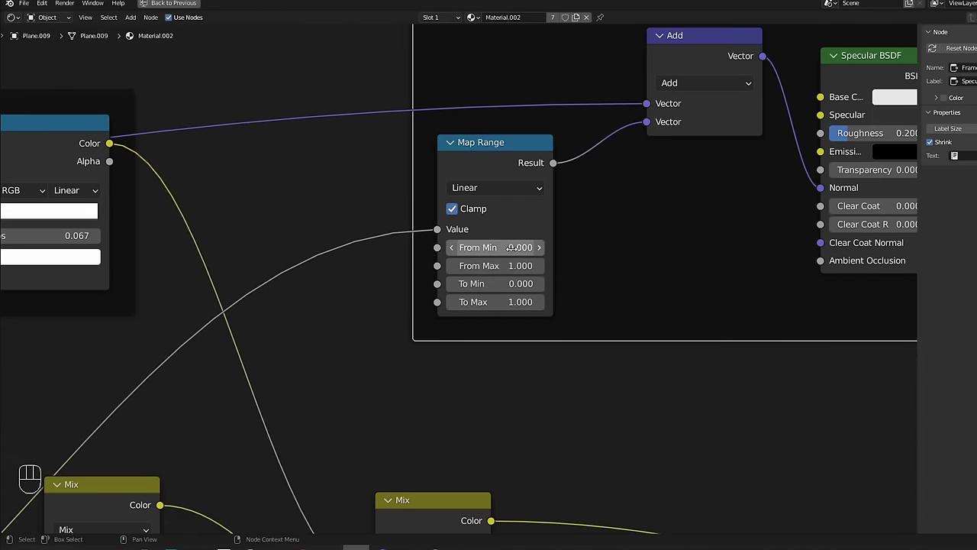
pyautogui.click(507, 302)
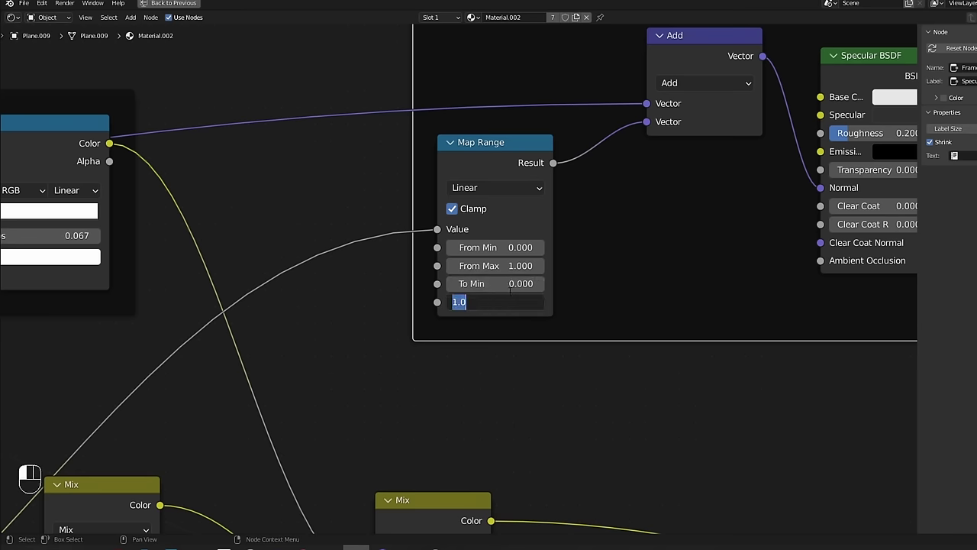
pyautogui.press('Return')
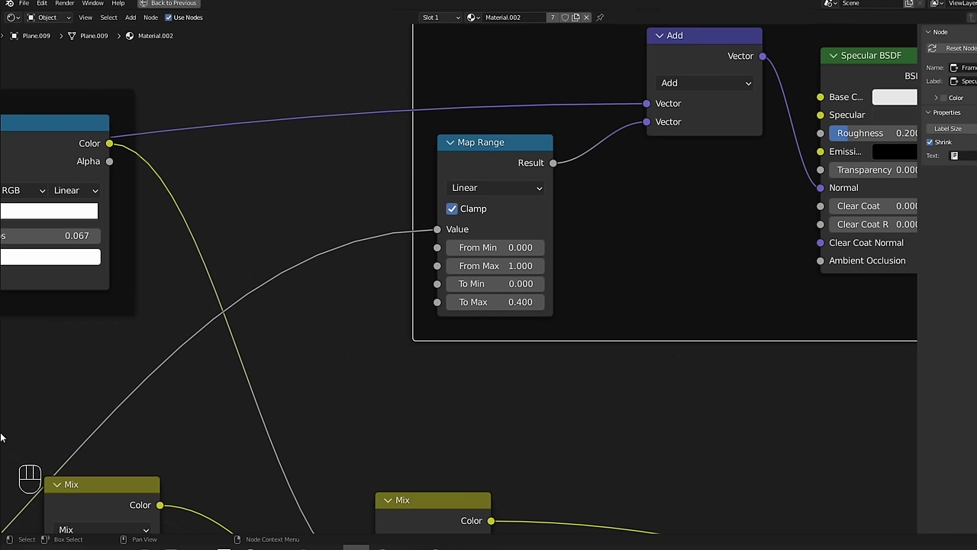
pyautogui.keyDown('ctrl'); pyautogui.keyDown('alt'); pyautogui.moveTo(628, 219); pyautogui.dragTo(491, 297); pyautogui.keyUp('alt'); pyautogui.keyUp('ctrl')
# - Restore the full editor layout and set the Map Range node's To Min to -0.09 and To Max to 0.15
pyautogui.hotkey('ctrl', 'space')
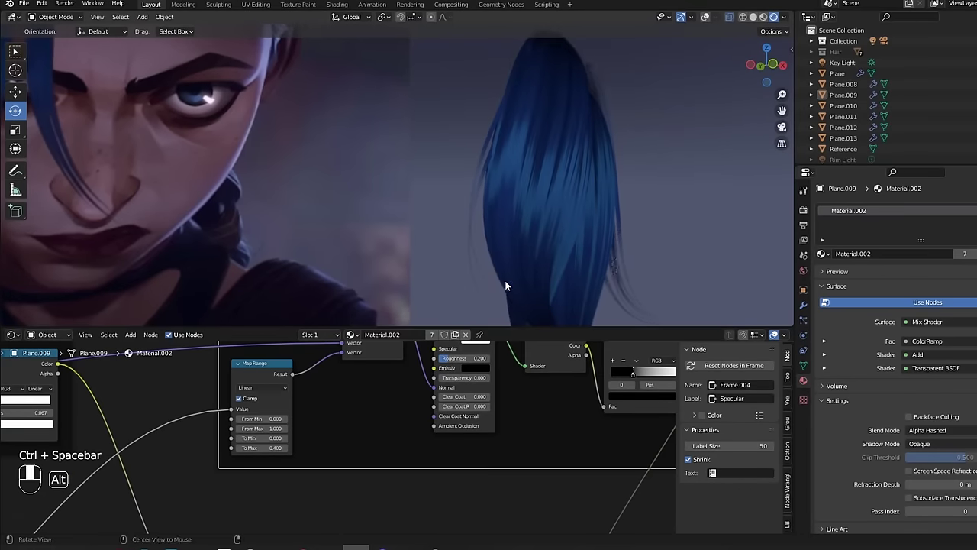
pyautogui.scroll(4, 282, 485)
pyautogui.moveTo(338, 449); pyautogui.dragTo(328, 449)
pyautogui.click(333, 432)
pyautogui.write('0')
pyautogui.press('Return')
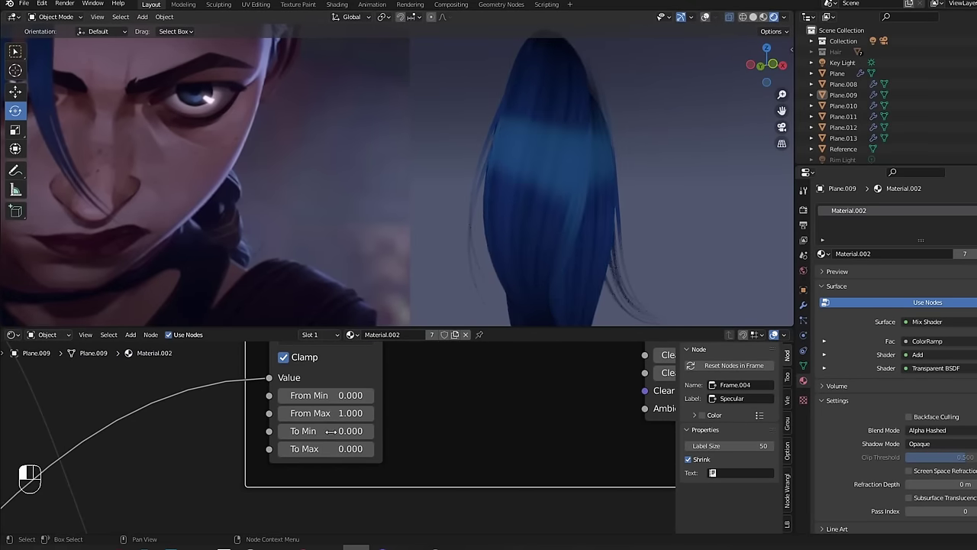
pyautogui.moveTo(341, 448)
pyautogui.mouseDown()
pyautogui.moveTo(301, 435)
pyautogui.moveTo(314, 448)
pyautogui.moveTo(350, 430)
pyautogui.moveTo(357, 449)
pyautogui.mouseUp()
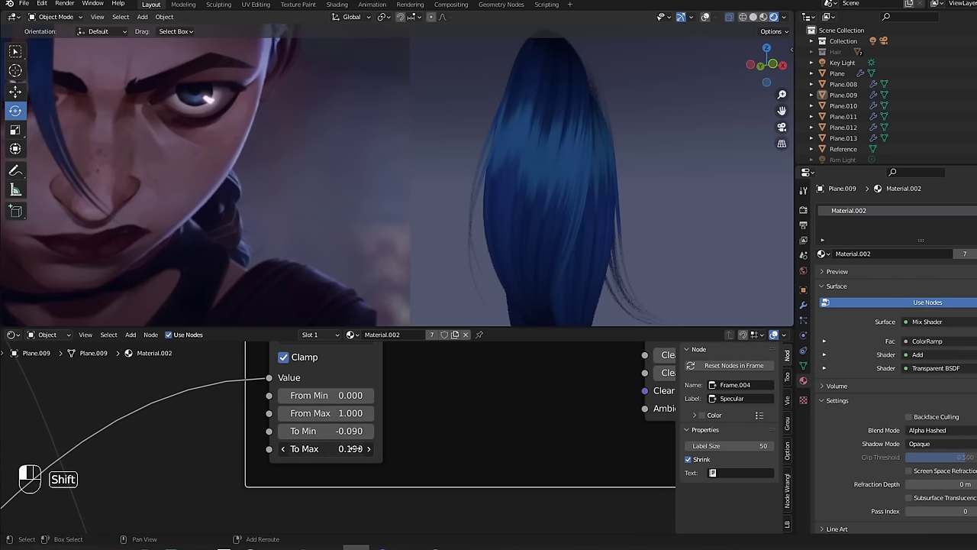
# - Check the Specular ColorRamp's white stop color and darken the blue Color2 of the Add color node
pyautogui.scroll(-2, 351, 448)
pyautogui.scroll(3, 455, 461)
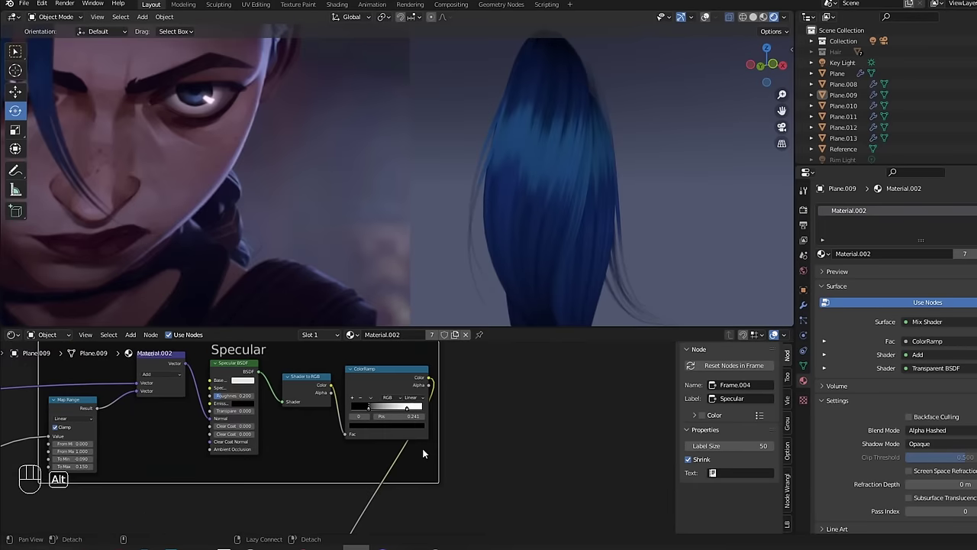
pyautogui.click(450, 392)
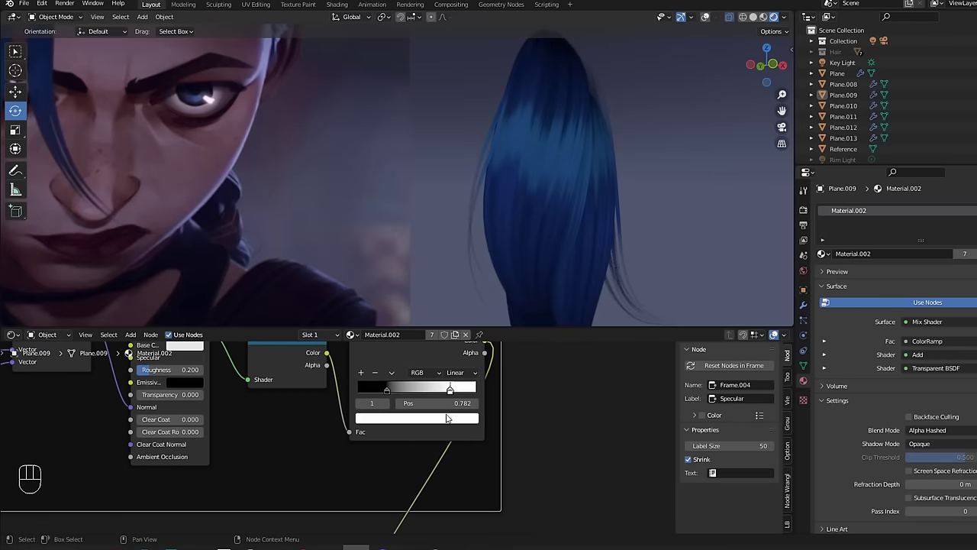
pyautogui.click(448, 418)
pyautogui.keyDown('alt'); pyautogui.moveTo(473, 511); pyautogui.dragTo(509, 399, button='middle'); pyautogui.keyUp('alt')
pyautogui.keyDown('alt'); pyautogui.moveTo(508, 447); pyautogui.dragTo(513, 383, button='middle'); pyautogui.keyUp('alt')
pyautogui.keyDown('alt'); pyautogui.moveTo(513, 382); pyautogui.dragTo(527, 350); pyautogui.keyUp('alt')
pyautogui.click(456, 474)
pyautogui.keyDown('alt'); pyautogui.moveTo(449, 478); pyautogui.dragTo(484, 452); pyautogui.keyUp('alt')
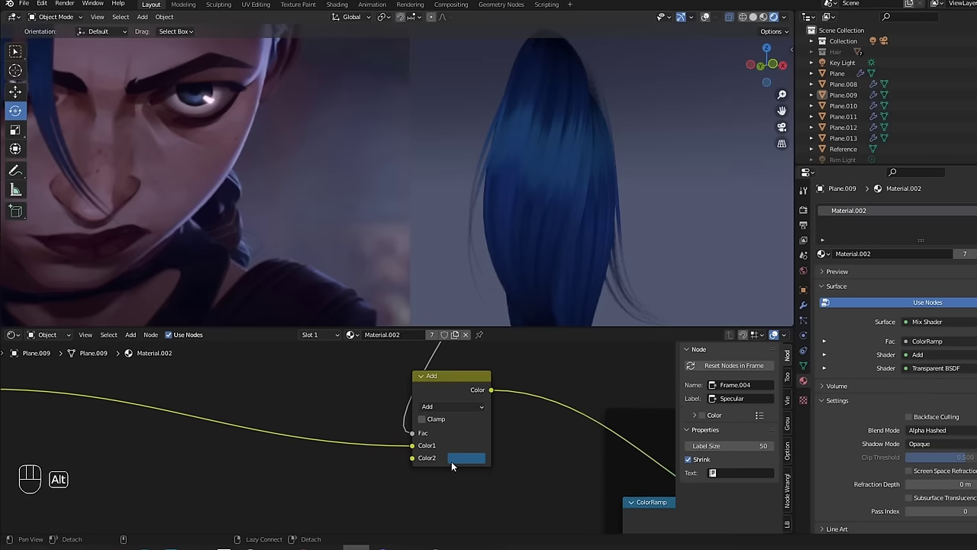
# - Set the Specular ColorRamp's white stop position to 0.786 and fine-tune its brightness against the hair and reference
pyautogui.keyDown('alt'); pyautogui.moveTo(510, 394); pyautogui.dragTo(518, 479); pyautogui.keyUp('alt')
pyautogui.keyDown('alt'); pyautogui.moveTo(582, 363); pyautogui.dragTo(487, 517); pyautogui.keyUp('alt')
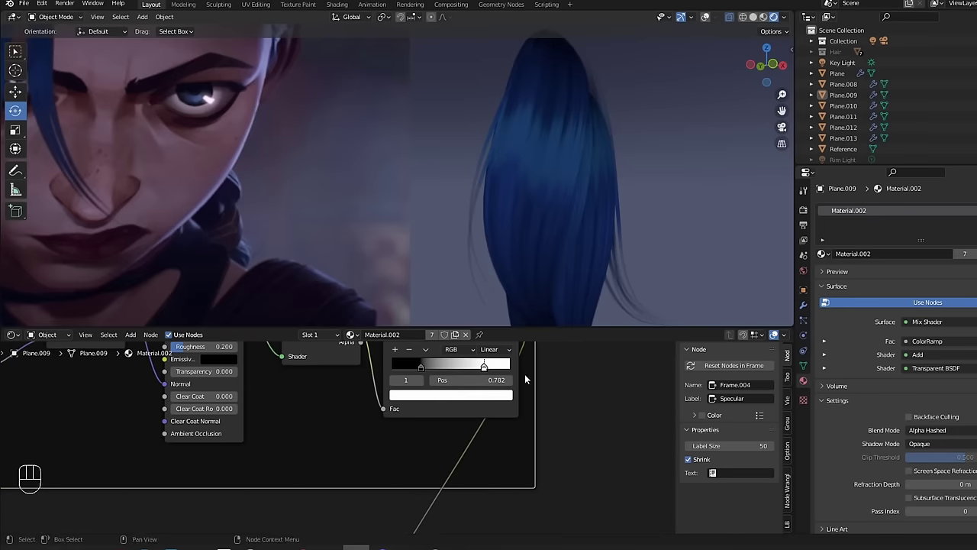
pyautogui.keyDown('alt'); pyautogui.moveTo(504, 382); pyautogui.dragTo(502, 433); pyautogui.keyUp('alt')
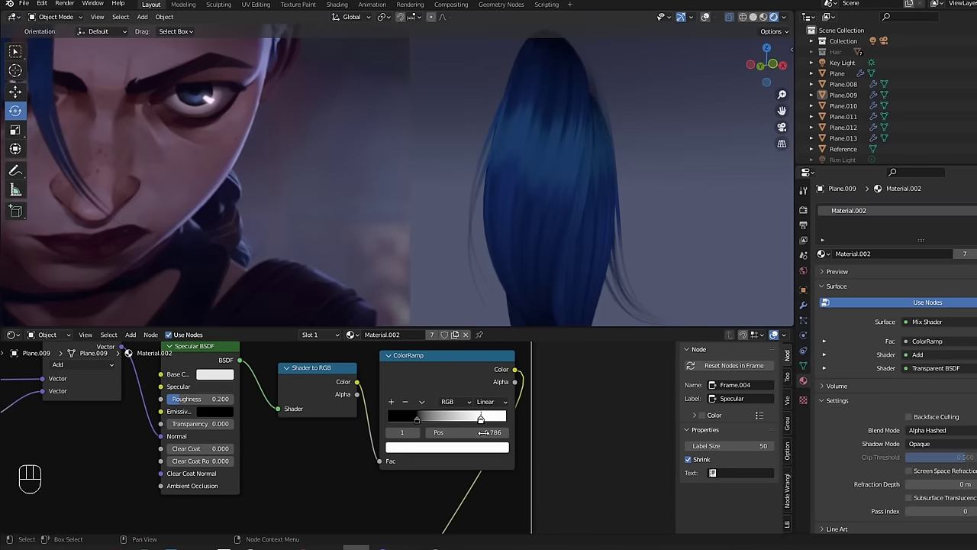
pyautogui.click(482, 448)
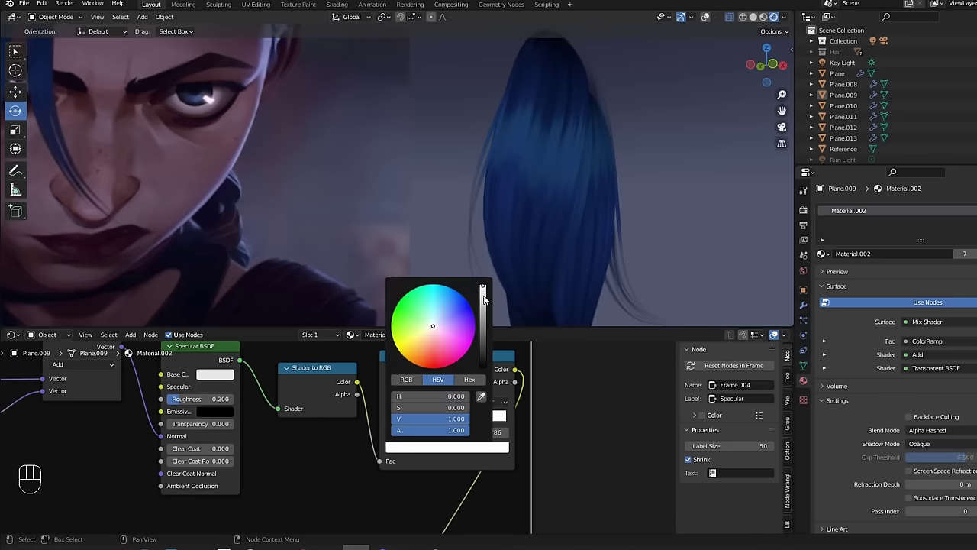
pyautogui.keyDown('ctrl'); pyautogui.keyDown('alt'); pyautogui.moveTo(599, 372); pyautogui.dragTo(545, 380); pyautogui.keyUp('alt'); pyautogui.keyUp('ctrl')
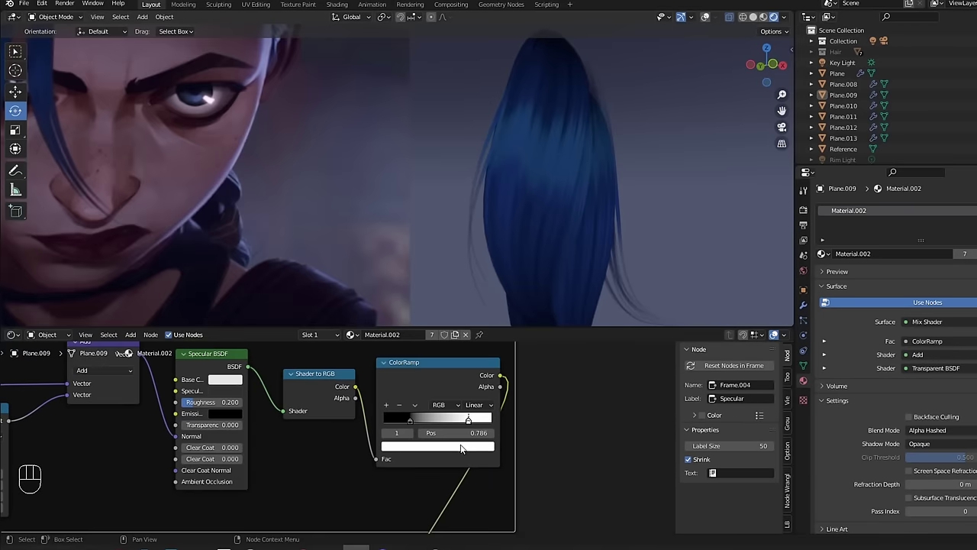
pyautogui.click(461, 448)
pyautogui.moveTo(470, 303)
pyautogui.mouseDown()
pyautogui.moveTo(472, 336)
pyautogui.moveTo(472, 300)
pyautogui.mouseUp()
pyautogui.keyDown('ctrl'); pyautogui.keyDown('alt'); pyautogui.moveTo(560, 206); pyautogui.dragTo(549, 230); pyautogui.keyUp('alt'); pyautogui.keyUp('ctrl')
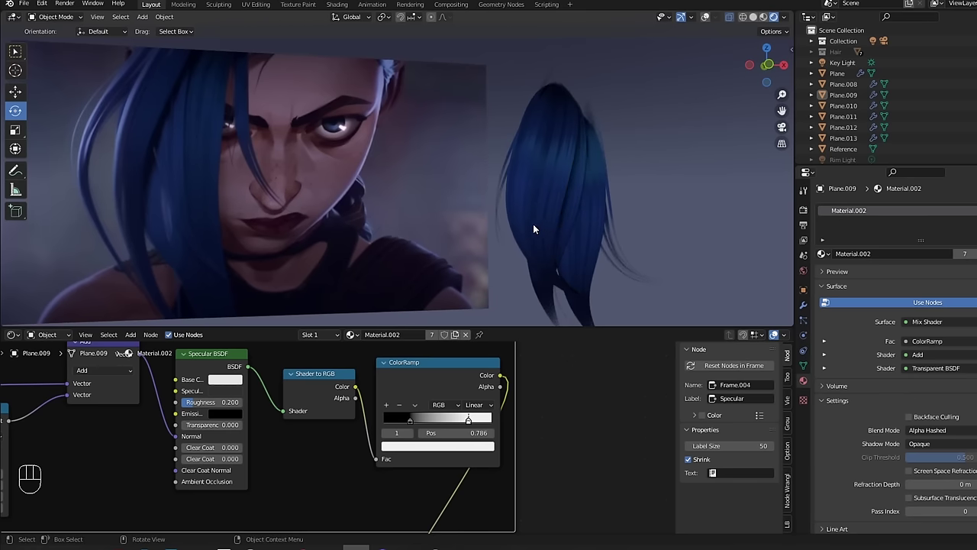
pyautogui.keyDown('ctrl'); pyautogui.keyDown('alt'); pyautogui.moveTo(582, 376); pyautogui.dragTo(360, 455); pyautogui.keyUp('alt'); pyautogui.keyUp('ctrl')
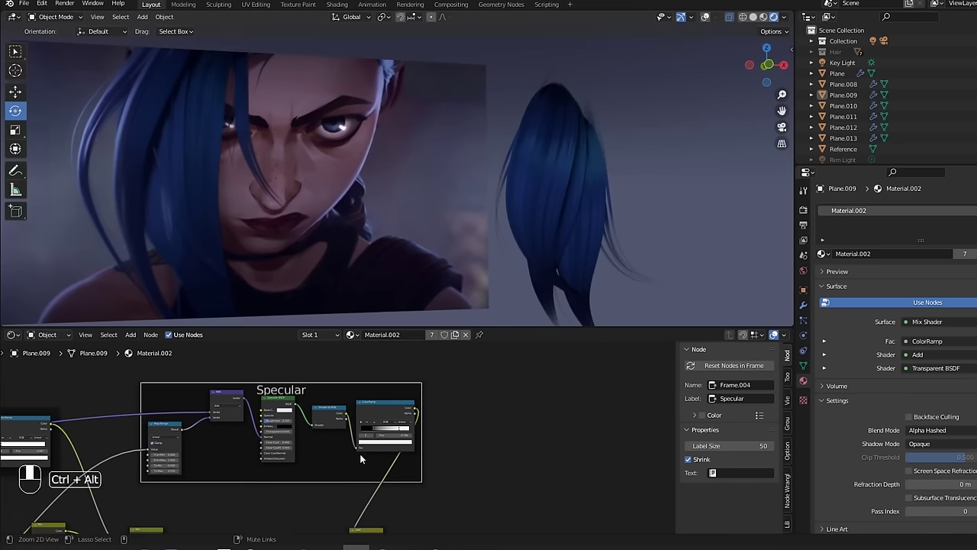
pyautogui.keyDown('alt'); pyautogui.moveTo(499, 411); pyautogui.dragTo(503, 360); pyautogui.keyUp('alt')
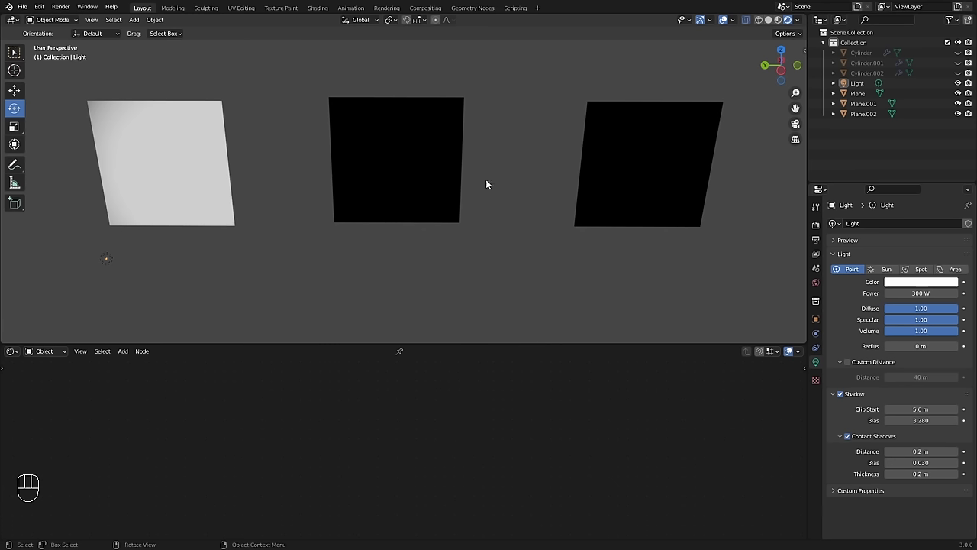
# - Examine the Diffuse, Specular and Translucent material nodes on the three demo planes and the point light beside them
pyautogui.click(222, 213)
pyautogui.click(407, 193)
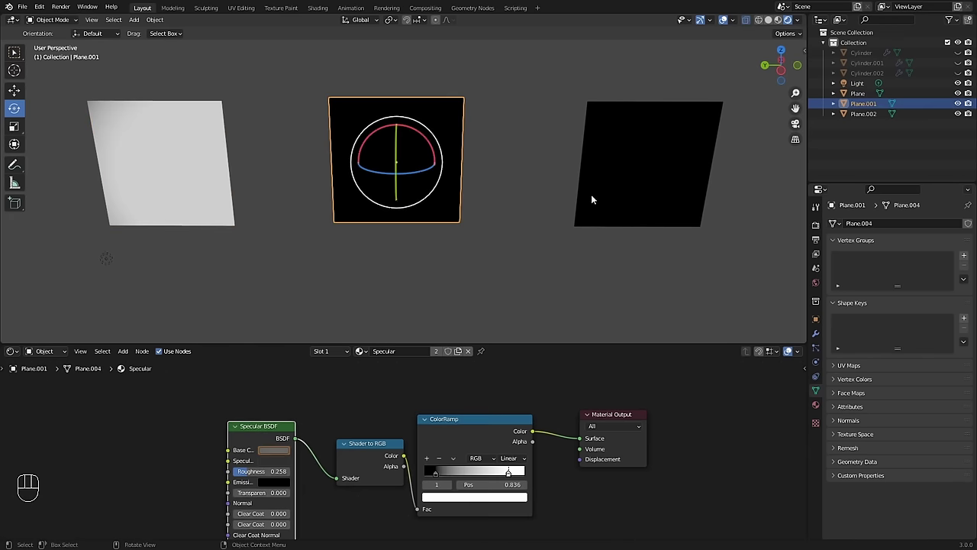
pyautogui.click(652, 192)
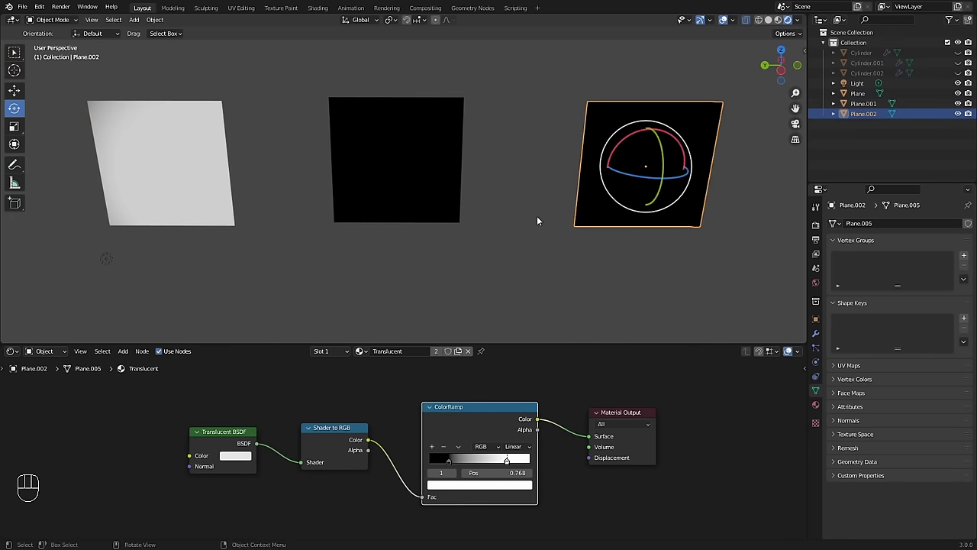
pyautogui.click(167, 263)
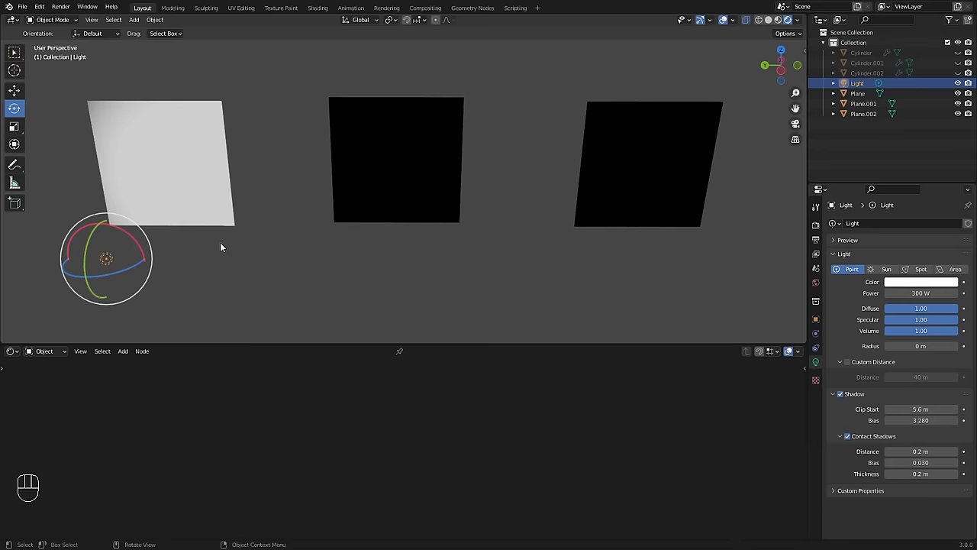
pyautogui.click(222, 200)
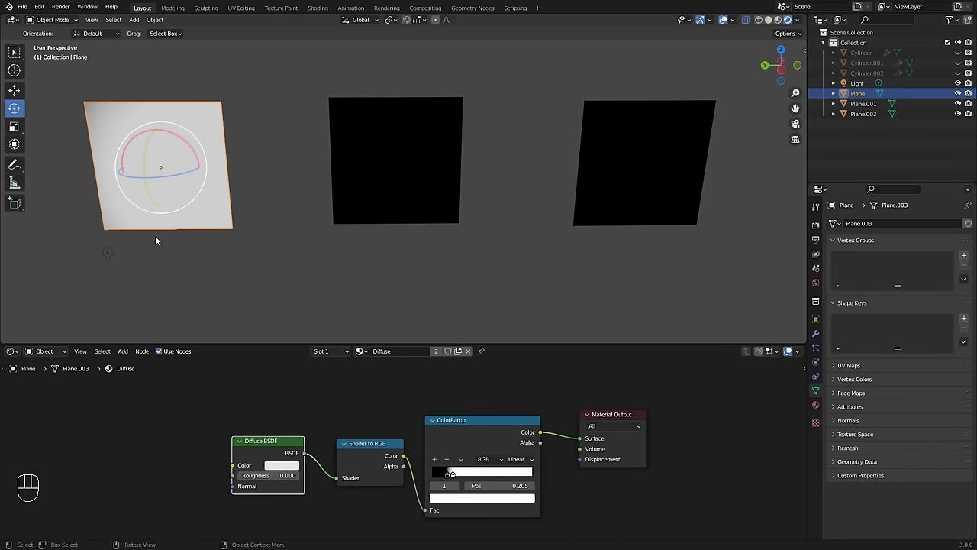
# - Move the point light to the Diffuse plane's lower right corner and slide that material's ColorRamp stop to the right
pyautogui.click(106, 258)
pyautogui.press('g')
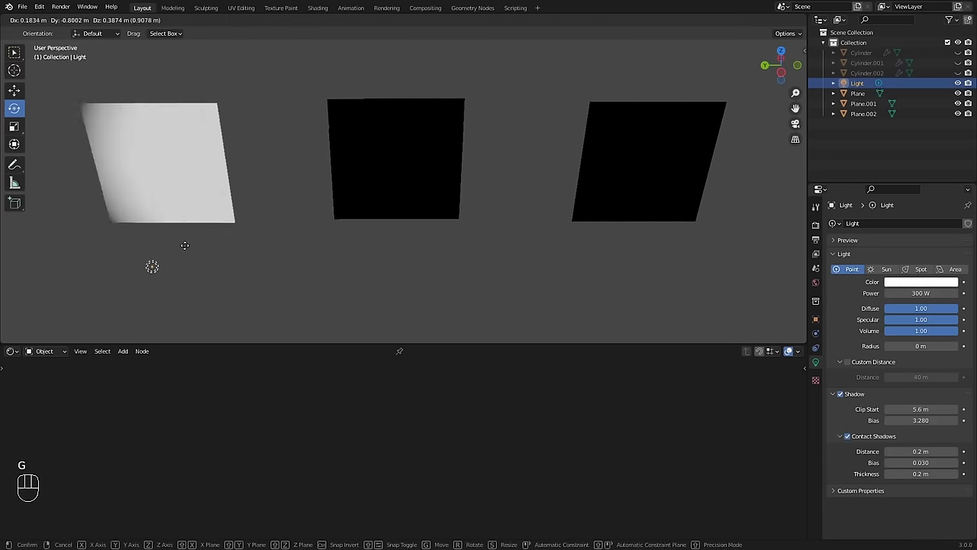
pyautogui.click(276, 253)
pyautogui.click(161, 218)
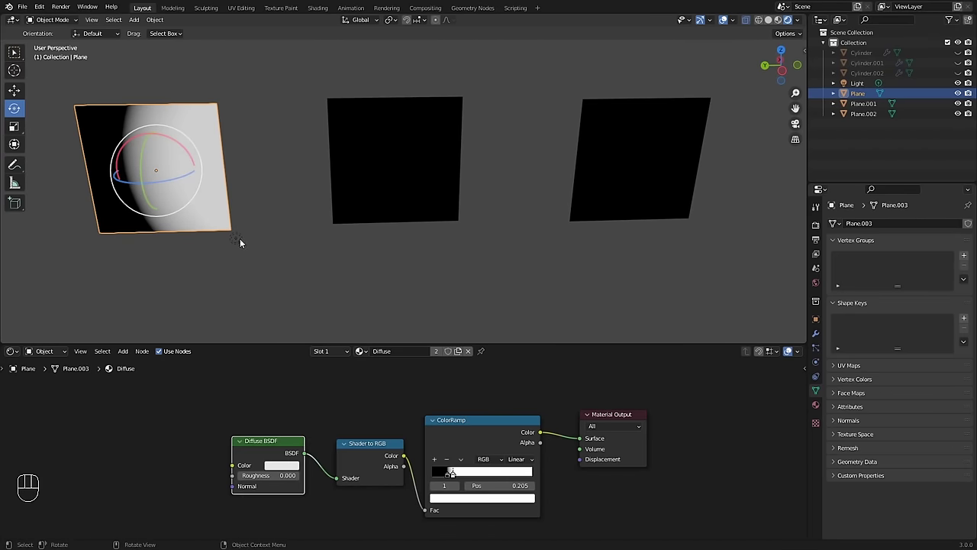
pyautogui.moveTo(451, 474)
pyautogui.mouseDown()
pyautogui.moveTo(467, 474)
pyautogui.moveTo(450, 474)
pyautogui.moveTo(459, 476)
pyautogui.mouseUp()
# - Move the point light beside the Diffuse plane's right edge and compare the falloff from another viewing angle
pyautogui.moveTo(375, 336); pyautogui.dragTo(248, 210, button='middle')
pyautogui.keyDown('alt'); pyautogui.keyDown('shift'); pyautogui.moveTo(247, 209); pyautogui.dragTo(307, 247); pyautogui.keyUp('shift'); pyautogui.keyUp('alt')
pyautogui.keyDown('alt'); pyautogui.moveTo(307, 248); pyautogui.dragTo(307, 307); pyautogui.keyUp('alt')
pyautogui.click(338, 313)
pyautogui.press('g')
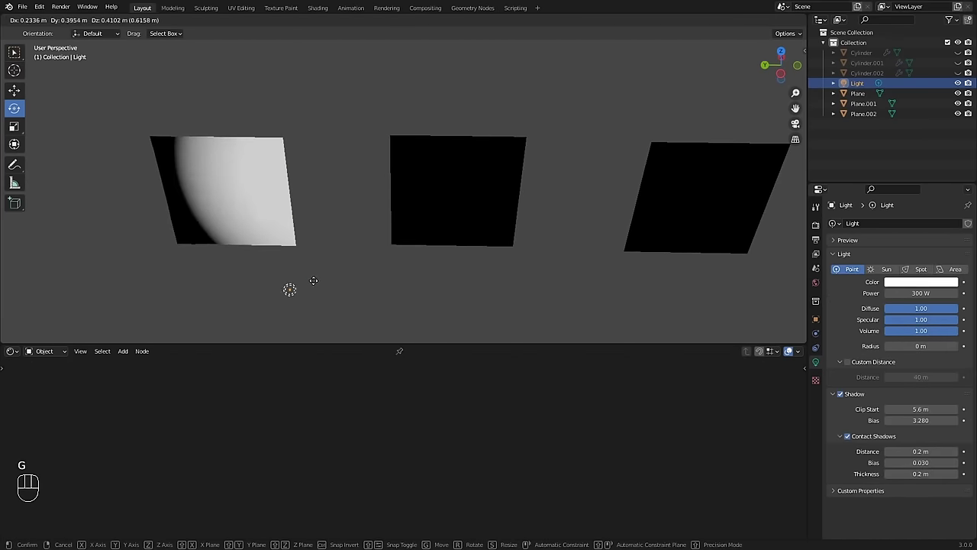
pyautogui.click(292, 289)
pyautogui.keyDown('alt'); pyautogui.moveTo(292, 289); pyautogui.dragTo(281, 258); pyautogui.keyUp('alt')
pyautogui.moveTo(366, 245); pyautogui.dragTo(313, 248, button='middle')
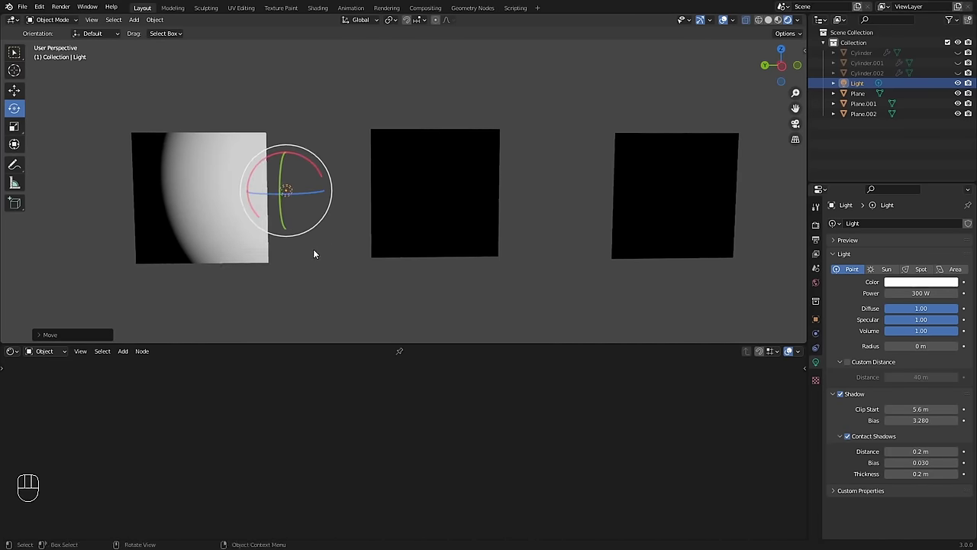
# - Move the point light over to the Specular plane and examine how its highlight shifts with the viewing angle
pyautogui.press('g')
pyautogui.click(461, 251)
pyautogui.click(420, 259)
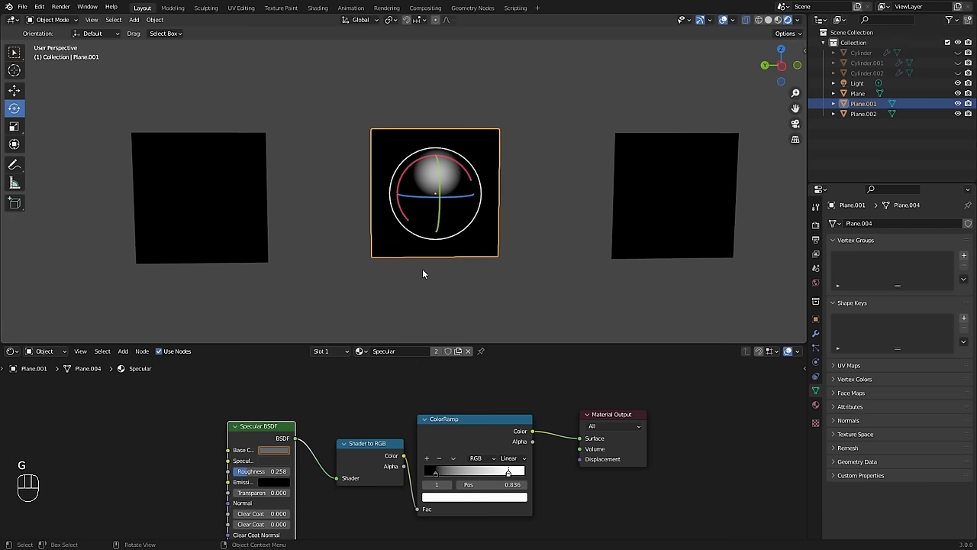
pyautogui.keyDown('alt'); pyautogui.moveTo(434, 249); pyautogui.dragTo(492, 263); pyautogui.keyUp('alt')
pyautogui.click(490, 260)
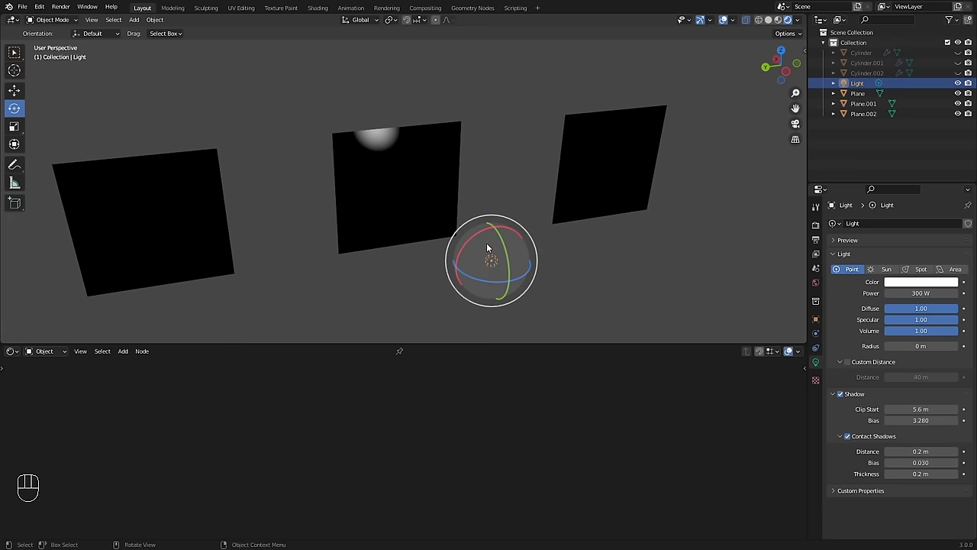
pyautogui.keyDown('alt'); pyautogui.moveTo(397, 166); pyautogui.dragTo(391, 188); pyautogui.keyUp('alt')
pyautogui.click(439, 175)
pyautogui.scroll(2, 309, 489)
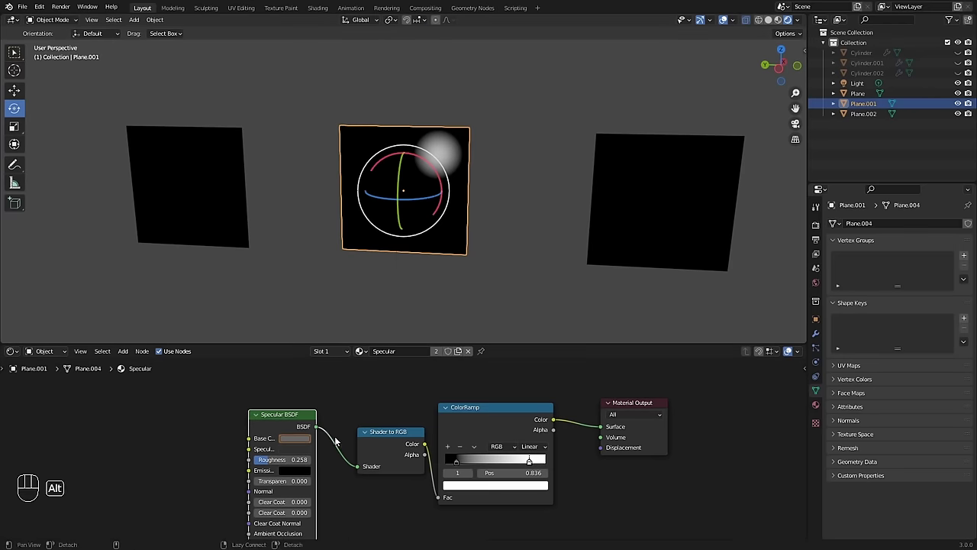
# - Brighten the Specular BSDF's base color as a test, then lower its value to about 0.257
pyautogui.click(265, 435)
pyautogui.moveTo(348, 310); pyautogui.dragTo(352, 273)
pyautogui.keyDown('alt'); pyautogui.moveTo(428, 244); pyautogui.dragTo(479, 237); pyautogui.keyUp('alt')
pyautogui.click(280, 435)
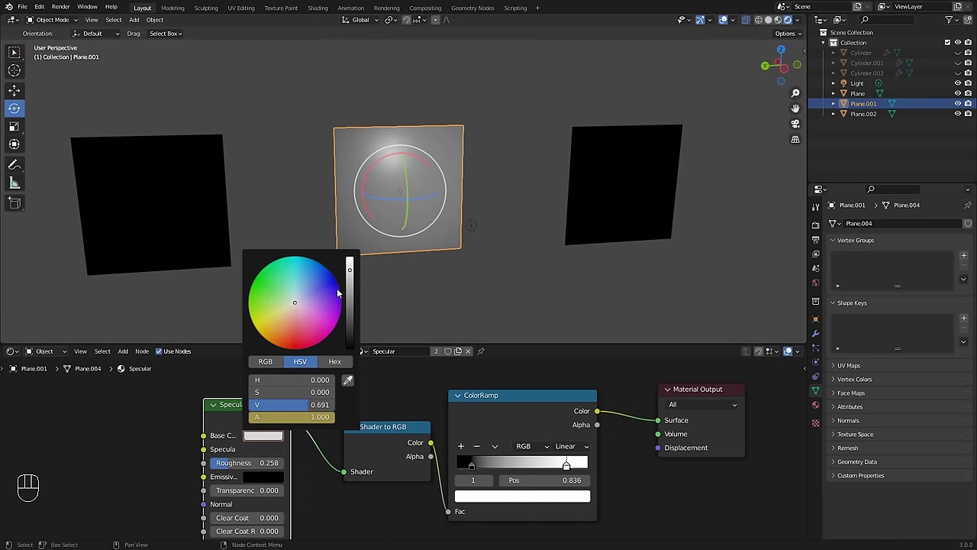
pyautogui.moveTo(351, 273); pyautogui.dragTo(349, 304)
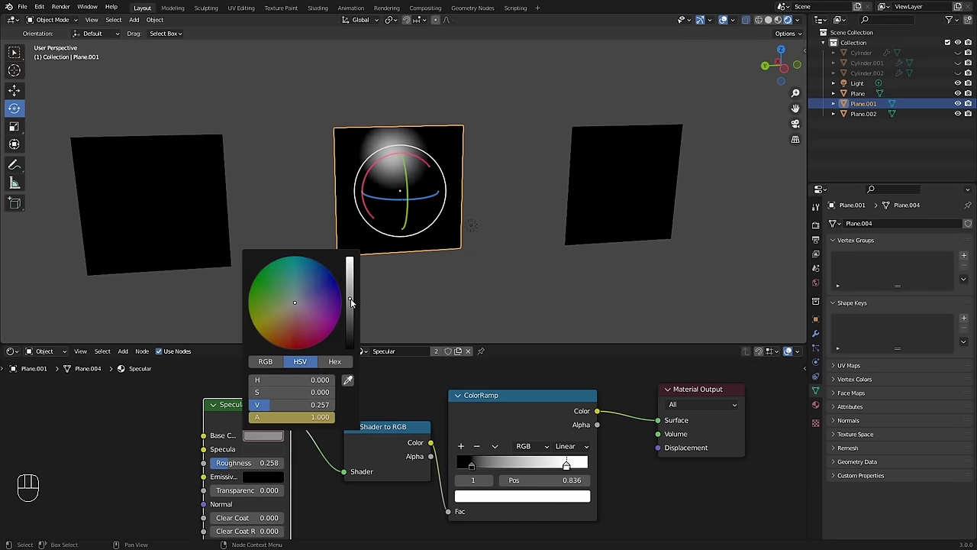
# - Move the point light to the lower middle of the Specular plane and compare the highlight from another angle
pyautogui.click(472, 227)
pyautogui.keyDown('alt'); pyautogui.moveTo(472, 228); pyautogui.dragTo(474, 258); pyautogui.keyUp('alt')
pyautogui.press('g')
pyautogui.click(423, 240)
pyautogui.keyDown('alt'); pyautogui.moveTo(455, 292); pyautogui.dragTo(437, 258); pyautogui.keyUp('alt')
# - Move the point light from the Specular plane over to the Translucent plane
pyautogui.click(578, 206)
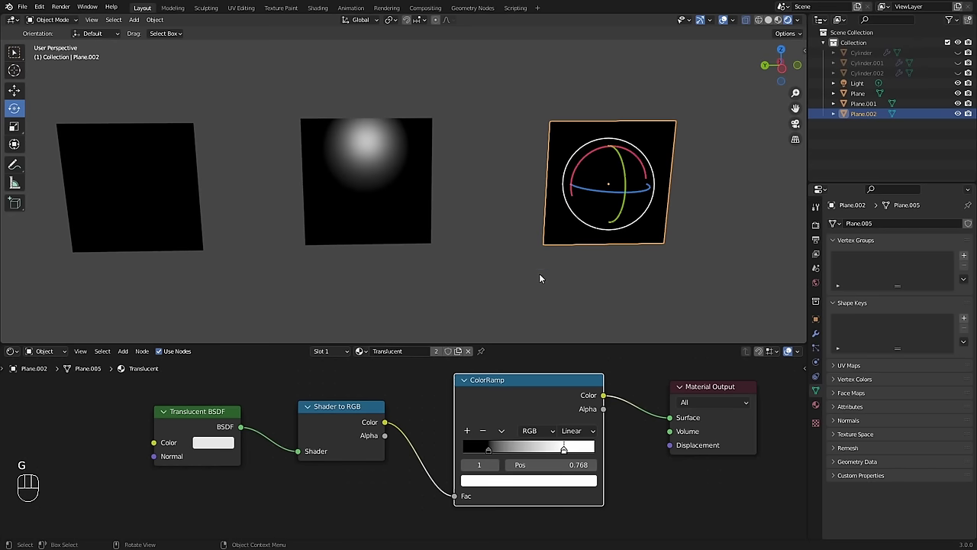
pyautogui.moveTo(421, 226); pyautogui.dragTo(347, 249, button='middle')
pyautogui.click(357, 235)
pyautogui.press('g')
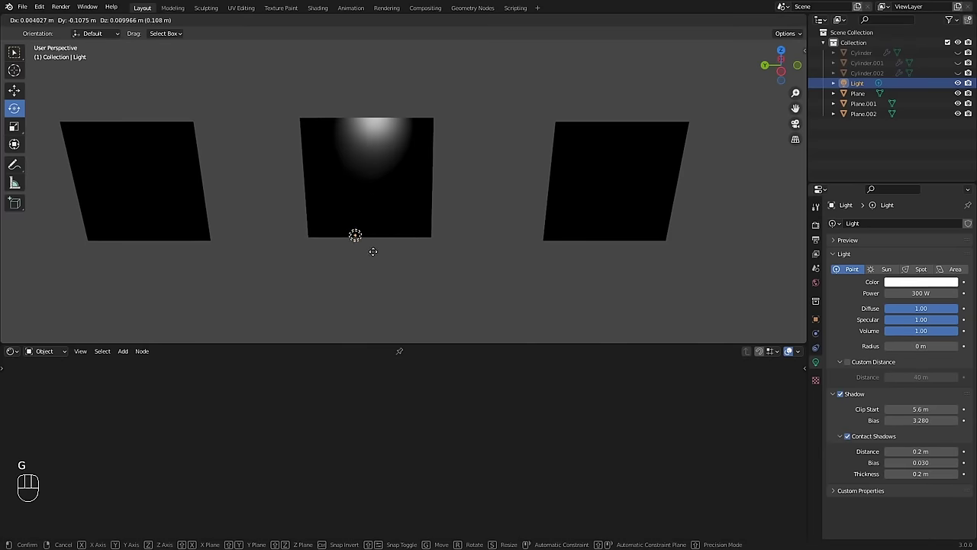
pyautogui.click(669, 219)
pyautogui.keyDown('alt'); pyautogui.moveTo(668, 220); pyautogui.dragTo(651, 238); pyautogui.keyUp('alt')
pyautogui.keyDown('alt'); pyautogui.moveTo(596, 262); pyautogui.dragTo(604, 251); pyautogui.keyUp('alt')
# - Slide the point light horizontally behind the Translucent plane and shift it beyond the plane's upper left corner
pyautogui.press('g')
pyautogui.hotkey('shift', 'z')
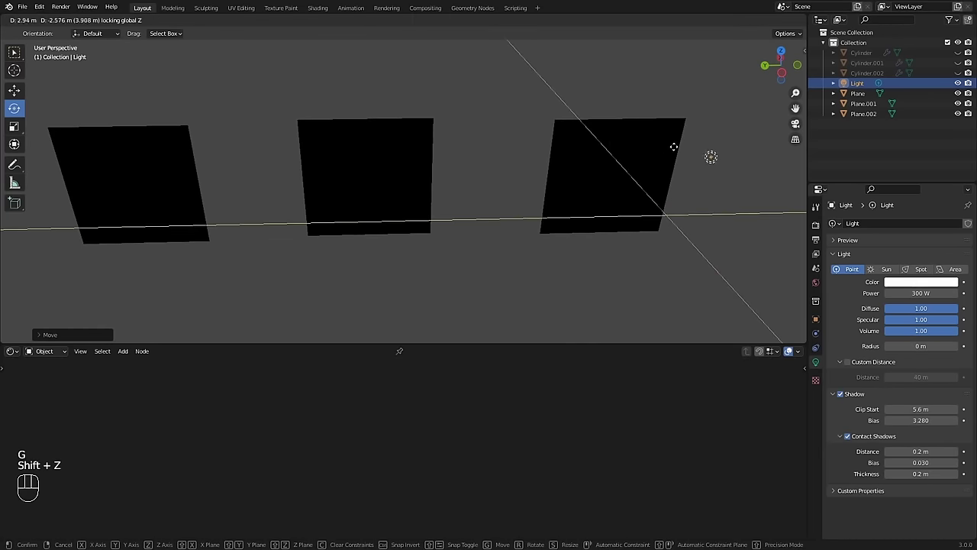
pyautogui.click(572, 90)
pyautogui.keyDown('alt'); pyautogui.moveTo(585, 118); pyautogui.dragTo(597, 104); pyautogui.keyUp('alt')
pyautogui.keyDown('alt'); pyautogui.moveTo(598, 141); pyautogui.dragTo(593, 128); pyautogui.keyUp('alt')
pyautogui.press('g')
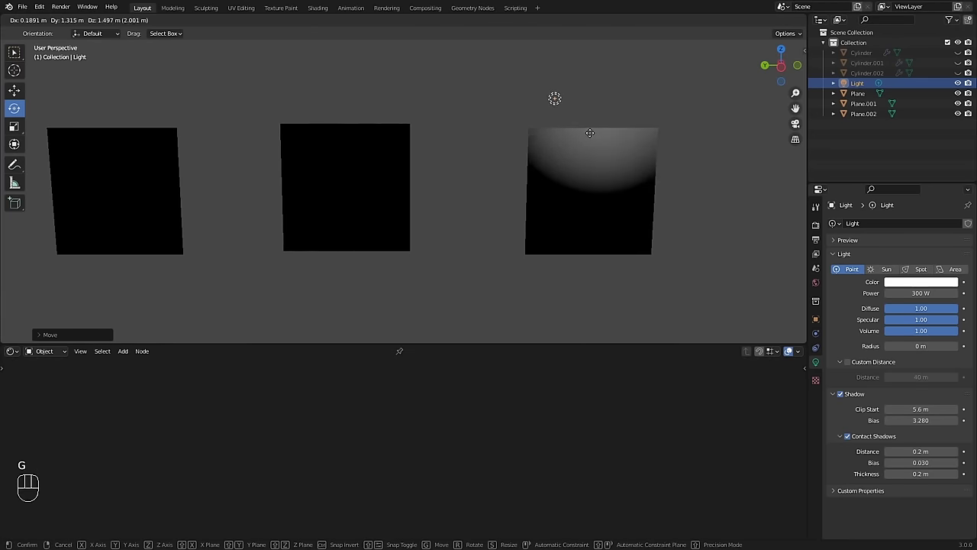
pyautogui.click(537, 170)
pyautogui.keyDown('alt'); pyautogui.moveTo(561, 184); pyautogui.dragTo(552, 209); pyautogui.keyUp('alt')
# - Duplicate the Translucent plane's face seven times along the X axis to build a stack of closely spaced layers
pyautogui.click(567, 195)
pyautogui.press('Tab')
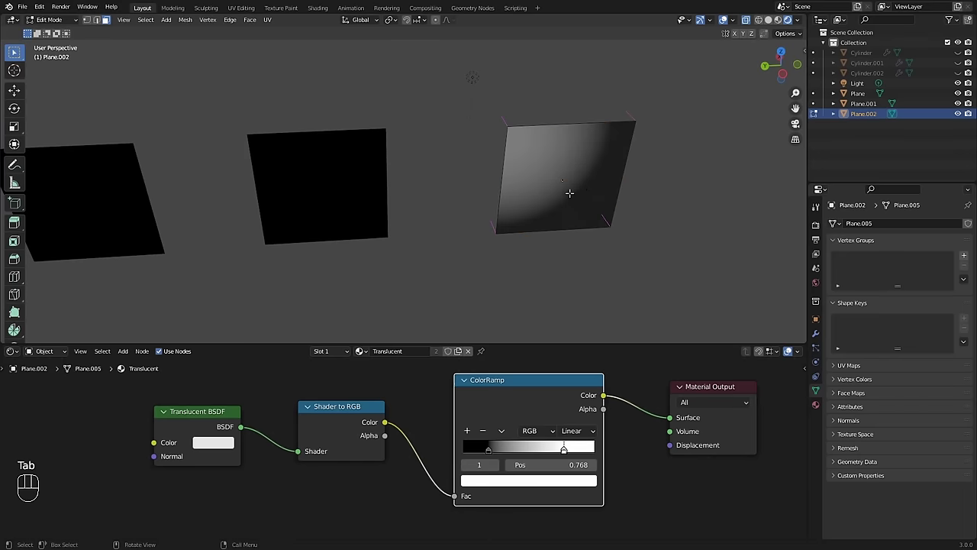
pyautogui.press('l')
pyautogui.hotkey('shift', 'd')
pyautogui.press('y')
pyautogui.press('x')
pyautogui.click(583, 189)
pyautogui.hotkey('shift', 'd')
pyautogui.press('x')
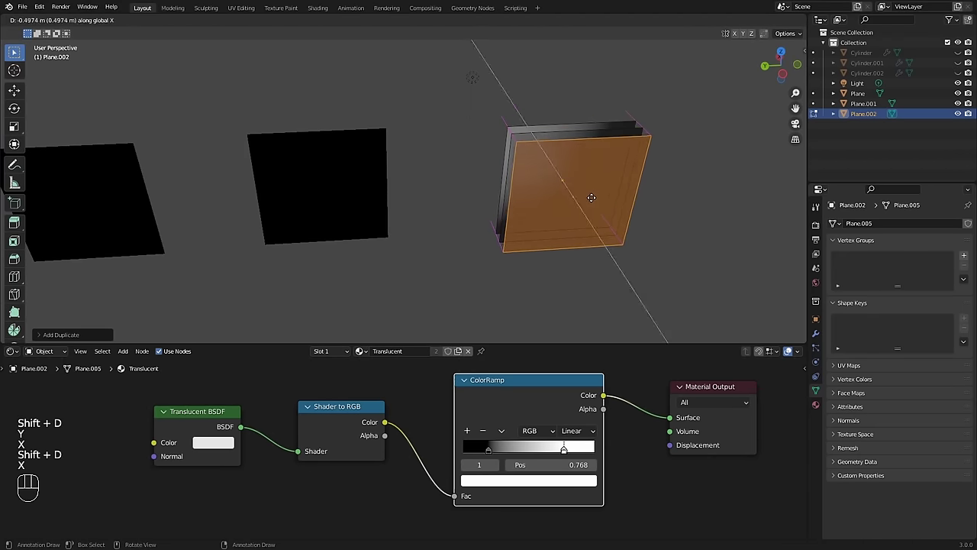
pyautogui.click(589, 195)
pyautogui.hotkey('shift', 'd')
pyautogui.press('x')
pyautogui.click(596, 203)
pyautogui.hotkey('shift', 'd')
pyautogui.press('x')
pyautogui.click(602, 209)
pyautogui.hotkey('shift', 'd')
pyautogui.press('x')
pyautogui.click(606, 216)
pyautogui.hotkey('shift', 'd')
pyautogui.press('x')
pyautogui.click(608, 221)
pyautogui.hotkey('shift', 'd')
pyautogui.press('x')
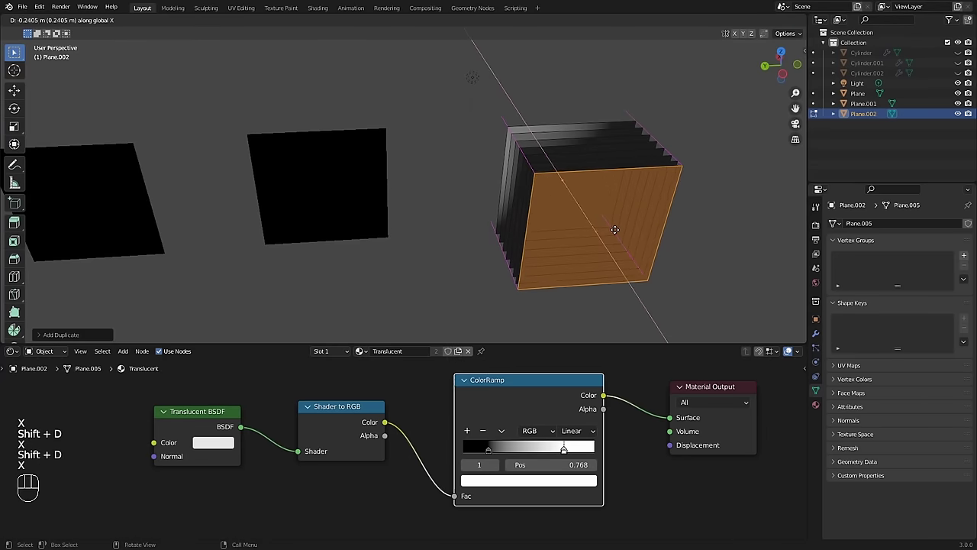
pyautogui.click(613, 227)
pyautogui.press('Tab')
# - Slide the point light horizontally around the back corner of the stacked Translucent planes and inspect the fade through the layers
pyautogui.click(463, 119)
pyautogui.press('g')
pyautogui.hotkey('shift', 'z')
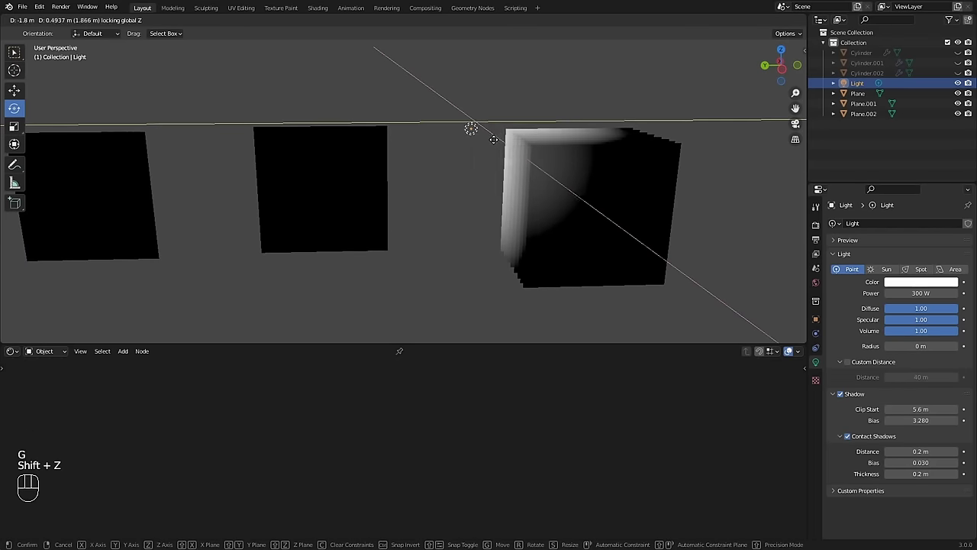
pyautogui.click(504, 107)
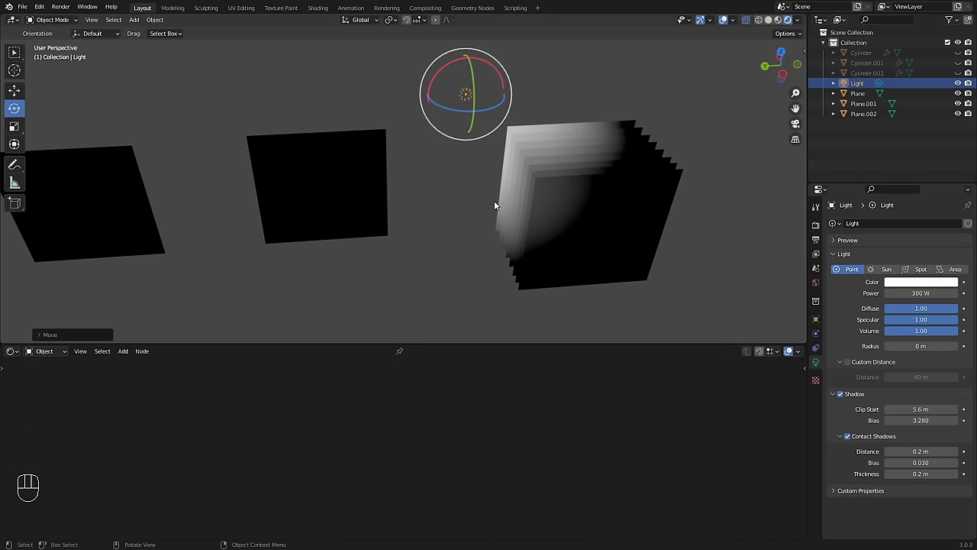
pyautogui.moveTo(530, 197); pyautogui.dragTo(530, 167, button='middle')
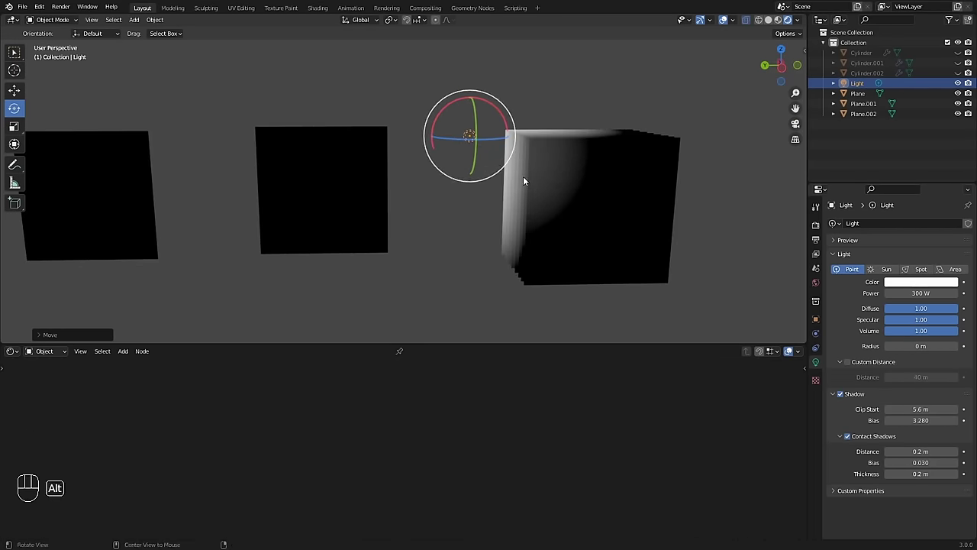
pyautogui.press('g')
pyautogui.hotkey('shift', 'z')
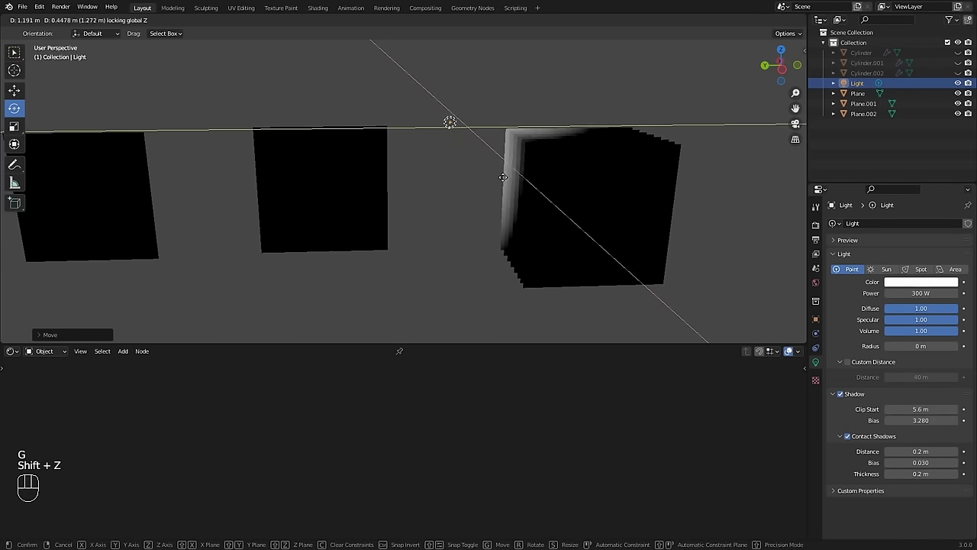
pyautogui.click(502, 174)
pyautogui.moveTo(510, 182); pyautogui.dragTo(547, 188, button='middle')
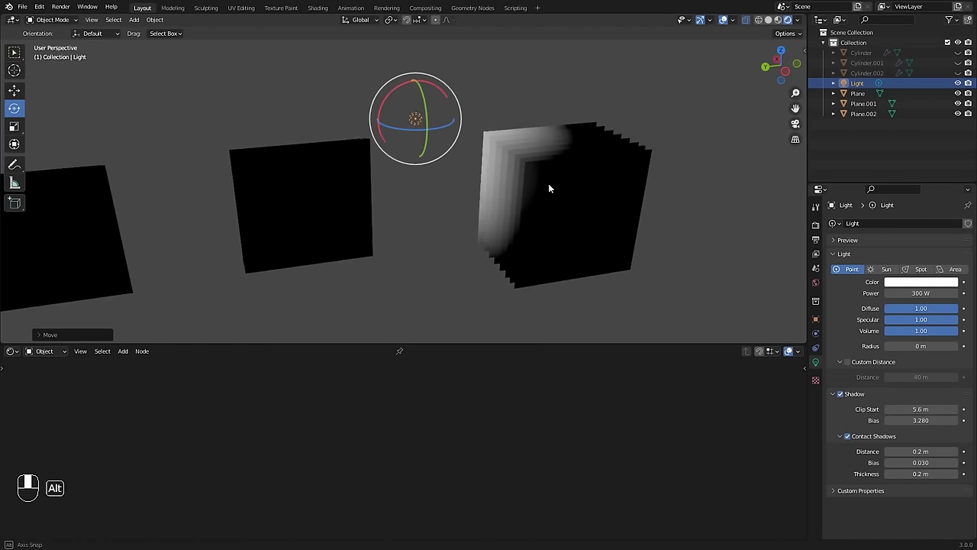
pyautogui.keyDown('alt'); pyautogui.moveTo(516, 216); pyautogui.dragTo(504, 180, button='middle'); pyautogui.keyUp('alt')
# - Move the point light to the opposite side of the Translucent stack, sweep it back across, and compare the lighting
pyautogui.press('g')
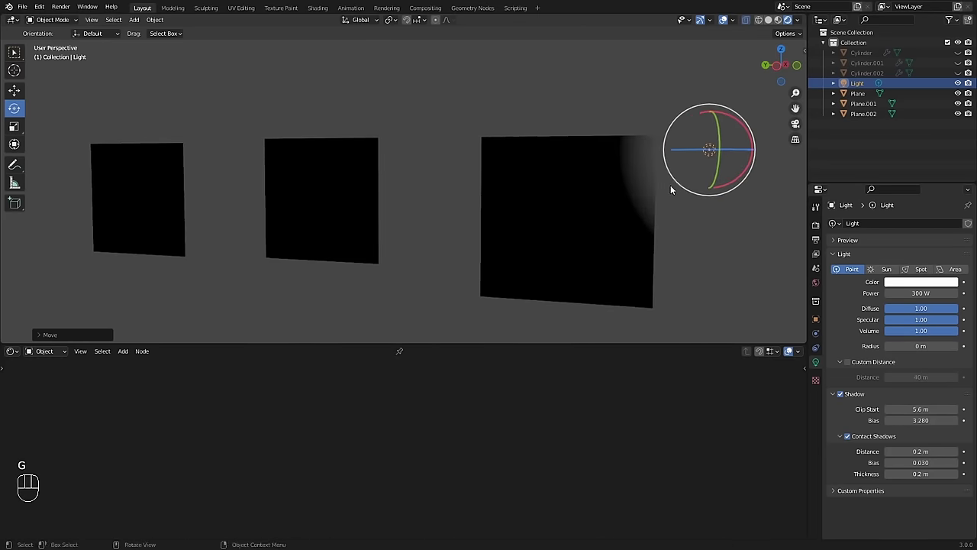
pyautogui.press('g')
pyautogui.click(523, 196)
pyautogui.press('g')
pyautogui.click(468, 191)
pyautogui.keyDown('alt'); pyautogui.moveTo(474, 197); pyautogui.dragTo(465, 184, button='middle'); pyautogui.keyUp('alt')
pyautogui.keyDown('alt'); pyautogui.keyDown('shift'); pyautogui.moveTo(465, 184); pyautogui.dragTo(534, 192, button='middle'); pyautogui.keyUp('shift'); pyautogui.keyUp('alt')
pyautogui.keyDown('alt'); pyautogui.moveTo(534, 192); pyautogui.dragTo(512, 194, button='middle'); pyautogui.keyUp('alt')
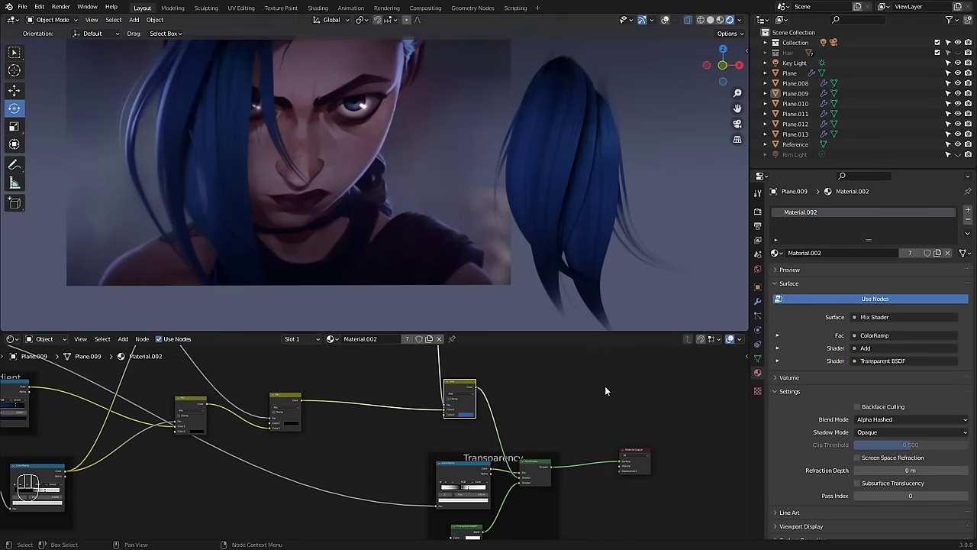
# - Enlarge the hair material's node editor and add a Translucent BSDF node to the right of the Specular frame
pyautogui.hotkey('ctrl', 'space')
pyautogui.moveTo(639, 190); pyautogui.dragTo(534, 201, button='middle')
pyautogui.hotkey('shift', 'a')
pyautogui.write('tran')
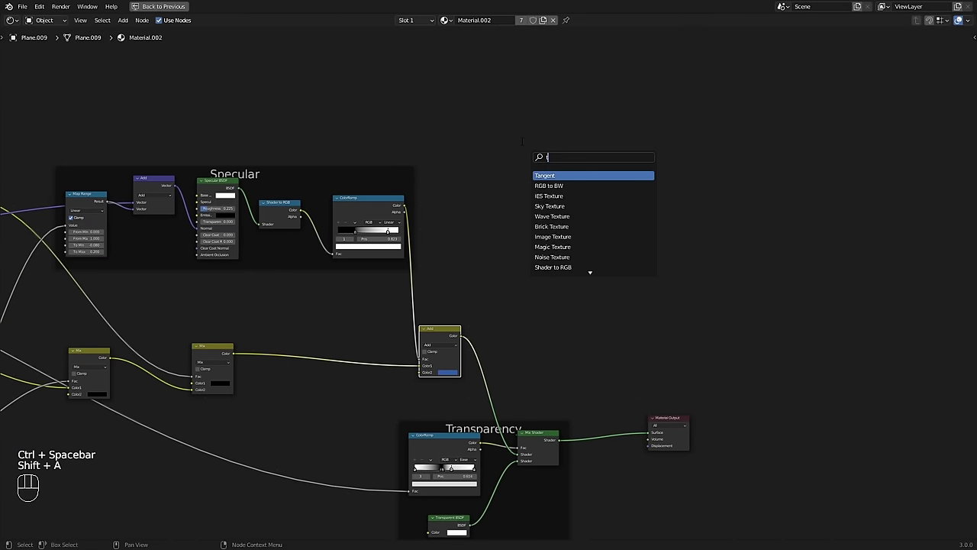
pyautogui.press('Return')
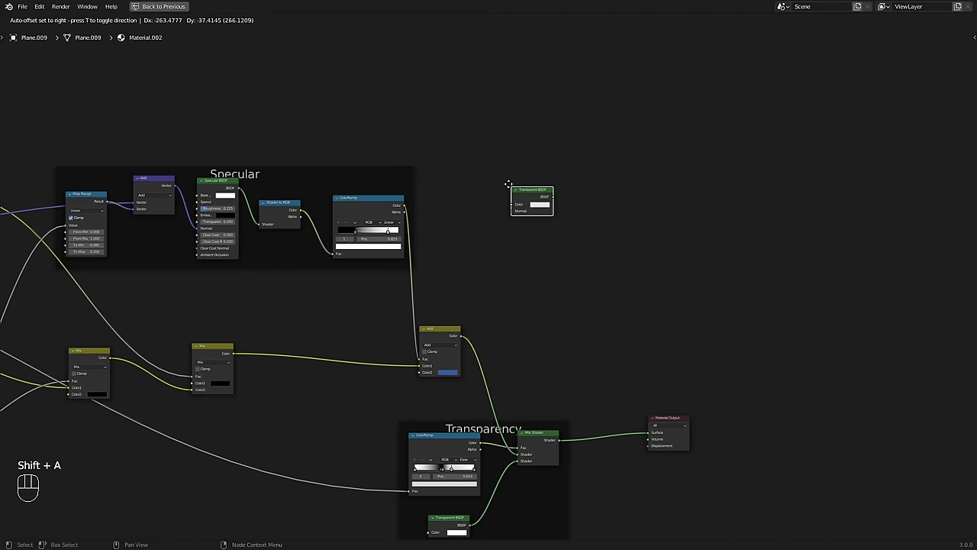
pyautogui.click(547, 169)
# - Add a Shader to RGB node beside the Translucent BSDF
pyautogui.hotkey('shift', 'a')
pyautogui.write('shader')
pyautogui.press('Down')
pyautogui.press('Down')
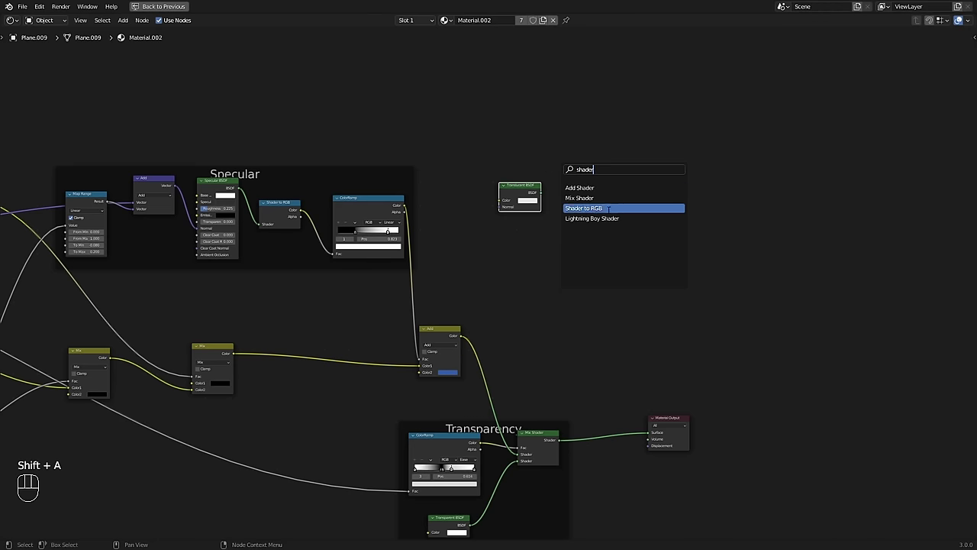
pyautogui.press('Return')
pyautogui.click(565, 187)
pyautogui.scroll(3, 607, 221)
pyautogui.keyDown('ctrl'); pyautogui.keyDown('alt'); pyautogui.moveTo(606, 221); pyautogui.dragTo(609, 213, button='middle'); pyautogui.keyUp('alt'); pyautogui.keyUp('ctrl')
pyautogui.keyDown('alt'); pyautogui.moveTo(610, 214); pyautogui.dragTo(467, 274, button='middle'); pyautogui.keyUp('alt')
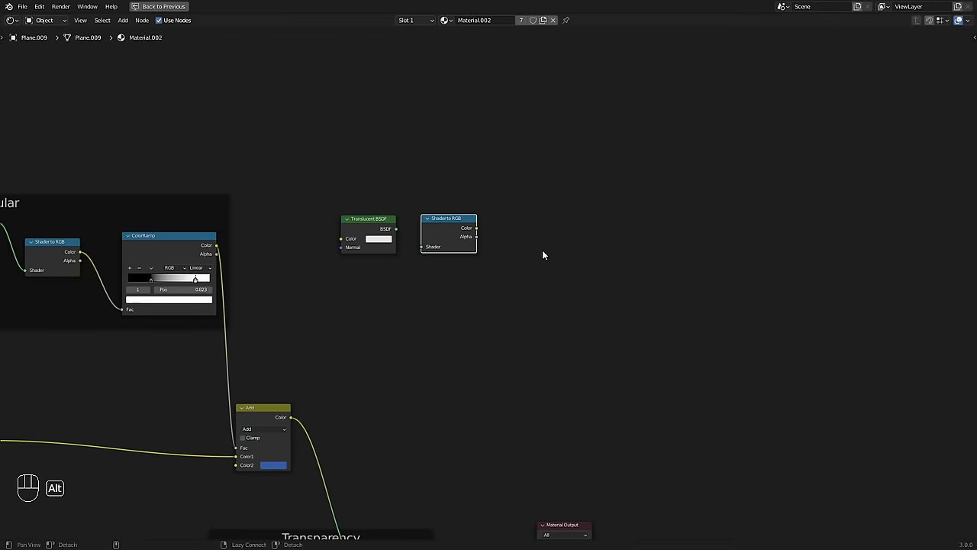
# - Add a ColorRamp and chain the Translucent BSDF through Shader to RGB into the ColorRamp's Fac
pyautogui.keyDown('ctrl'); pyautogui.keyDown('alt'); pyautogui.moveTo(543, 251); pyautogui.dragTo(575, 180, button='middle'); pyautogui.keyUp('alt'); pyautogui.keyUp('ctrl')
pyautogui.hotkey('shift', 'a')
pyautogui.click(557, 166)
pyautogui.write('color')
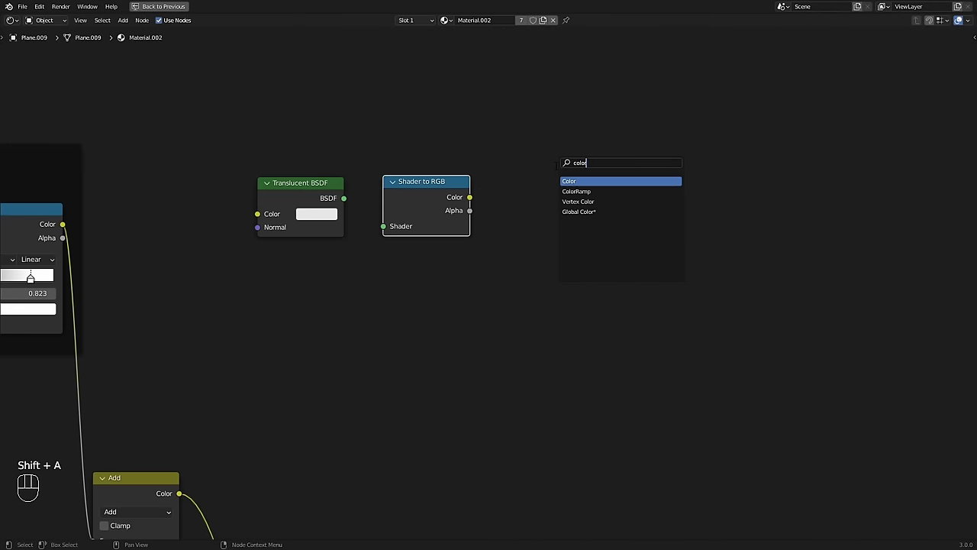
pyautogui.press('Down')
pyautogui.press('Return')
pyautogui.moveTo(344, 200); pyautogui.dragTo(383, 226)
pyautogui.moveTo(471, 200); pyautogui.dragTo(526, 286)
pyautogui.keyDown('ctrl'); pyautogui.keyDown('alt'); pyautogui.moveTo(498, 270); pyautogui.dragTo(331, 290, button='middle'); pyautogui.keyUp('alt'); pyautogui.keyUp('ctrl')
pyautogui.keyDown('alt'); pyautogui.moveTo(331, 290); pyautogui.dragTo(511, 285, button='middle'); pyautogui.keyUp('alt')
pyautogui.keyDown('alt'); pyautogui.moveTo(510, 285); pyautogui.dragTo(537, 281); pyautogui.keyUp('alt')
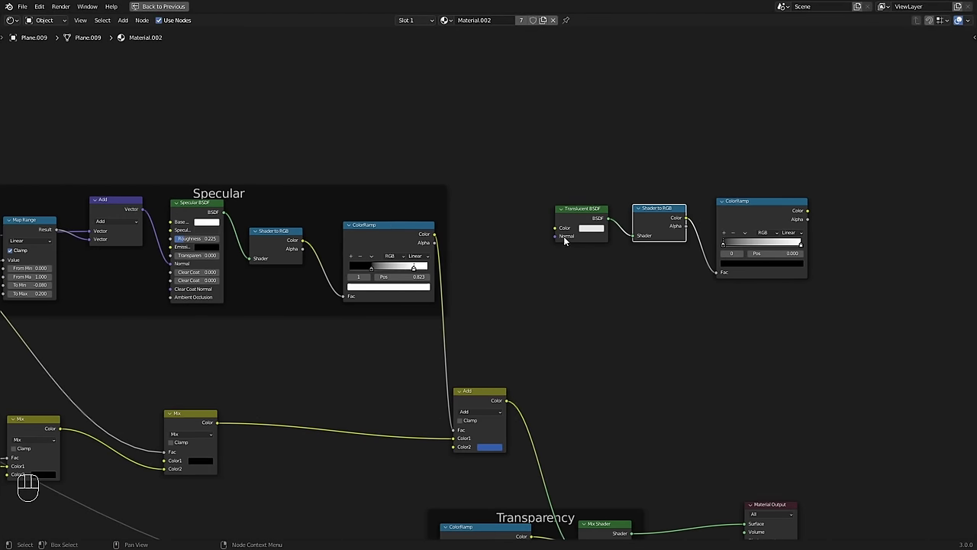
# - Connect the Hair Info node's Tangent Normal output to the Translucent BSDF's Normal input
pyautogui.keyDown('ctrl'); pyautogui.keyDown('alt'); pyautogui.moveTo(533, 243); pyautogui.dragTo(430, 281); pyautogui.keyUp('alt'); pyautogui.keyUp('ctrl')
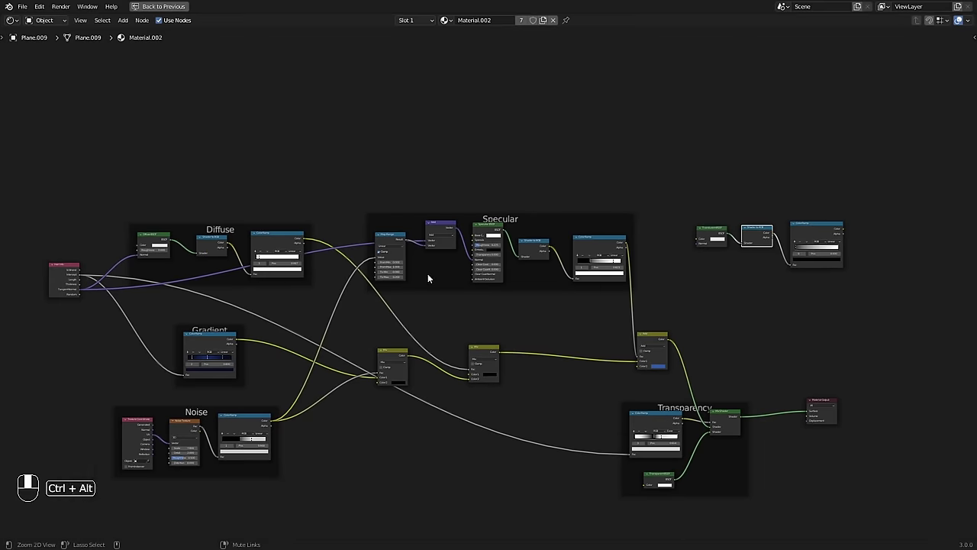
pyautogui.moveTo(80, 290); pyautogui.dragTo(441, 274)
pyautogui.keyDown('ctrl'); pyautogui.keyDown('alt'); pyautogui.moveTo(441, 273); pyautogui.dragTo(503, 291); pyautogui.keyUp('alt'); pyautogui.keyUp('ctrl')
# - Add a frame labelled Translucent with a label size of 50 above the new nodes
pyautogui.hotkey('shift', 'a')
pyautogui.write('fra')
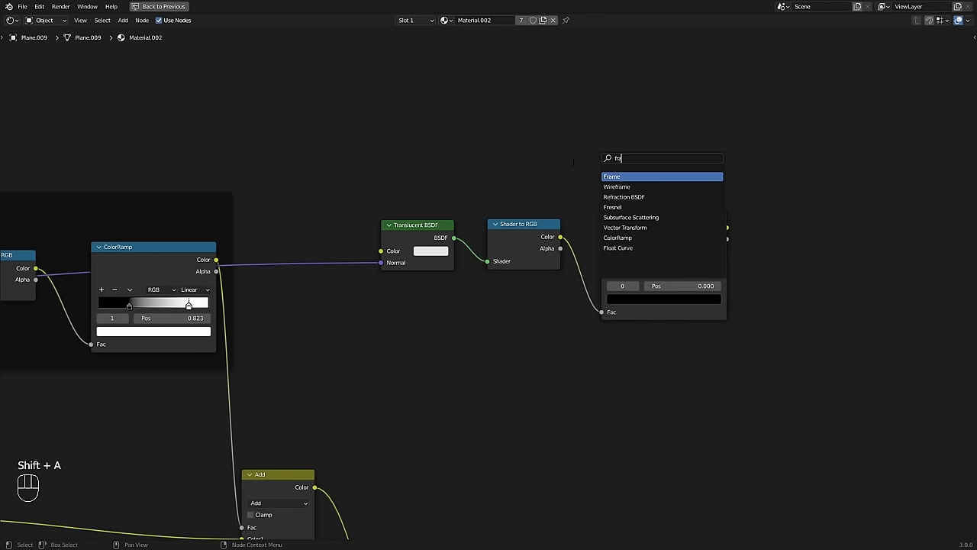
pyautogui.write('me')
pyautogui.press('Return')
pyautogui.press('n')
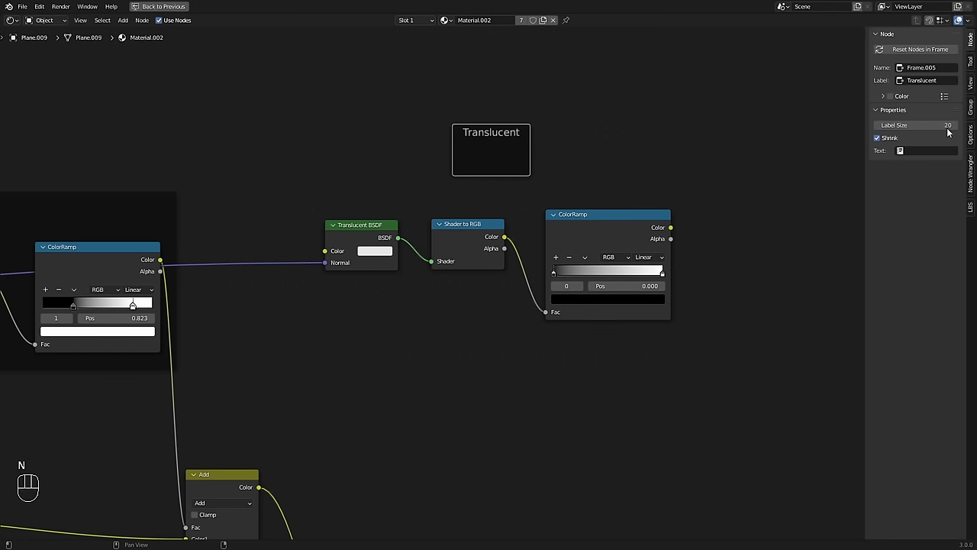
pyautogui.write('50')
pyautogui.press('Return')
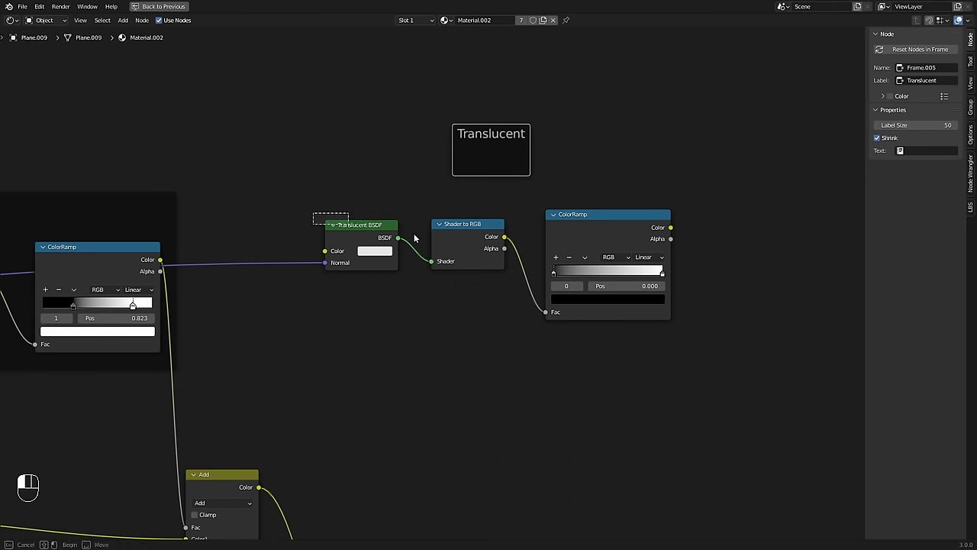
# - Place the Translucent BSDF, Shader to RGB and ColorRamp nodes inside the Translucent frame
pyautogui.moveTo(315, 213); pyautogui.dragTo(568, 248)
pyautogui.press('g')
pyautogui.click(486, 144)
pyautogui.moveTo(442, 137); pyautogui.dragTo(454, 203)
pyautogui.keyDown('ctrl'); pyautogui.keyDown('alt'); pyautogui.moveTo(677, 245); pyautogui.dragTo(504, 316); pyautogui.keyUp('alt'); pyautogui.keyUp('ctrl')
pyautogui.keyDown('alt'); pyautogui.moveTo(495, 321); pyautogui.dragTo(509, 246); pyautogui.keyUp('alt')
pyautogui.moveTo(634, 347); pyautogui.dragTo(270, 484)
pyautogui.press('g')
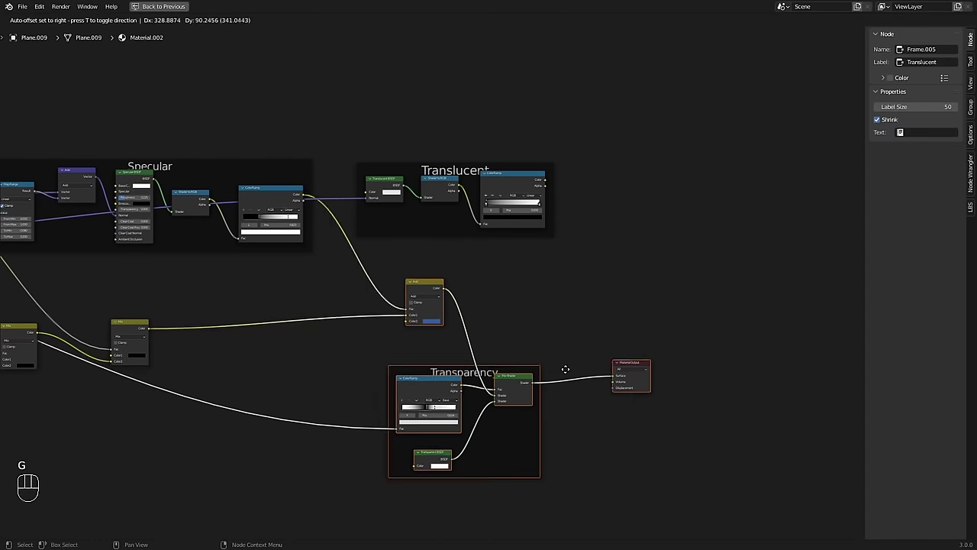
pyautogui.rightClick(439, 398)
# - Move the Transparency frame and Material Output to the right, beneath the Translucent frame, leaving space after the Add node
pyautogui.moveTo(643, 356); pyautogui.dragTo(282, 510)
pyautogui.press('g')
pyautogui.click(389, 466)
pyautogui.keyDown('ctrl'); pyautogui.keyDown('alt'); pyautogui.moveTo(428, 416); pyautogui.dragTo(563, 299); pyautogui.keyUp('alt'); pyautogui.keyUp('ctrl')
# - Duplicate the Mix color node and insert the copy between the Add node and the Transparency frame's Mix Shader
pyautogui.click(107, 294)
pyautogui.hotkey('shift', 'd')
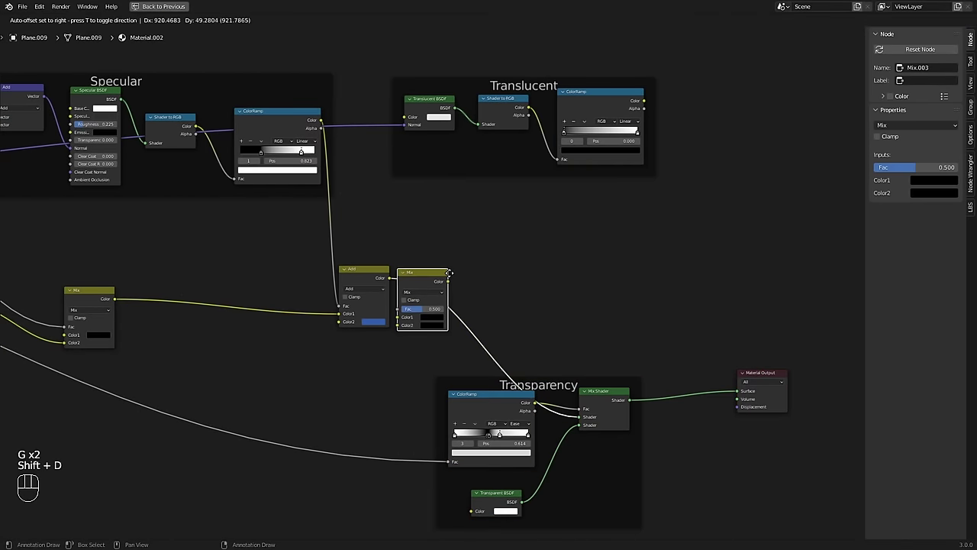
pyautogui.click(521, 262)
pyautogui.moveTo(517, 260); pyautogui.dragTo(464, 283)
pyautogui.keyDown('alt'); pyautogui.moveTo(564, 291); pyautogui.dragTo(531, 272); pyautogui.keyUp('alt')
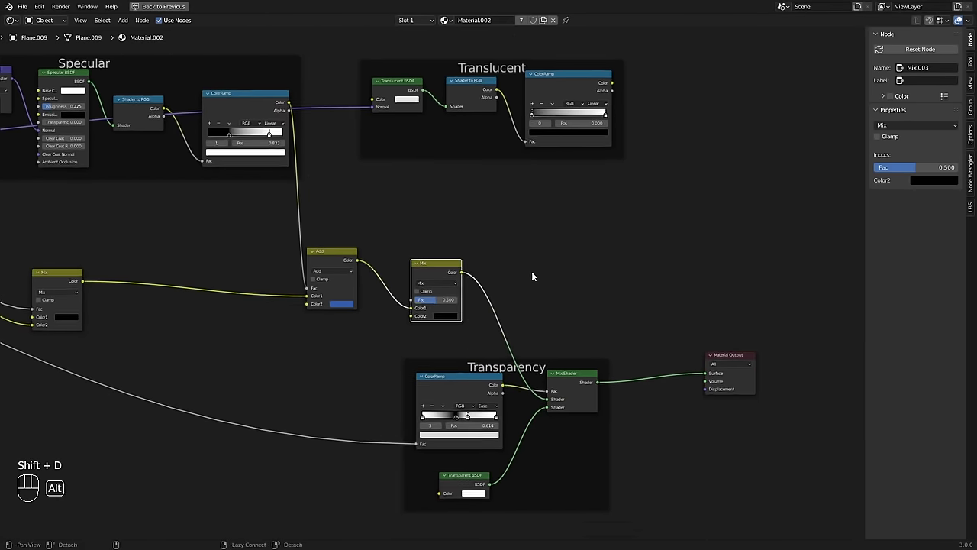
# - Connect the Translucent ColorRamp's Color to the new Mix node's Fac and space the Mix and Material Output nodes further right
pyautogui.keyDown('ctrl'); pyautogui.keyDown('alt'); pyautogui.moveTo(466, 334); pyautogui.dragTo(498, 301); pyautogui.keyUp('alt'); pyautogui.keyUp('ctrl')
pyautogui.keyDown('alt'); pyautogui.moveTo(648, 89); pyautogui.dragTo(649, 161); pyautogui.keyUp('alt')
pyautogui.moveTo(650, 112); pyautogui.dragTo(408, 377)
pyautogui.moveTo(448, 332); pyautogui.dragTo(566, 326)
pyautogui.keyDown('alt'); pyautogui.moveTo(616, 427); pyautogui.dragTo(668, 373); pyautogui.keyUp('alt')
pyautogui.moveTo(764, 370); pyautogui.dragTo(835, 361)
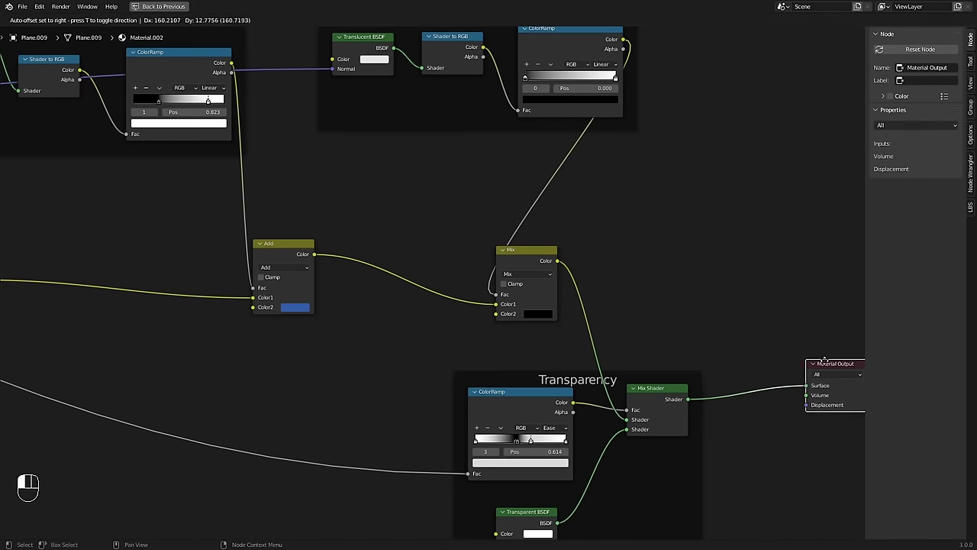
# - Set the new Mix node's Color2 to a soft violet-blue and bring the Translucent ColorRamp's black and white stops closer together
pyautogui.click(538, 313)
pyautogui.scroll(6, 572, 212)
pyautogui.moveTo(572, 212); pyautogui.dragTo(600, 209)
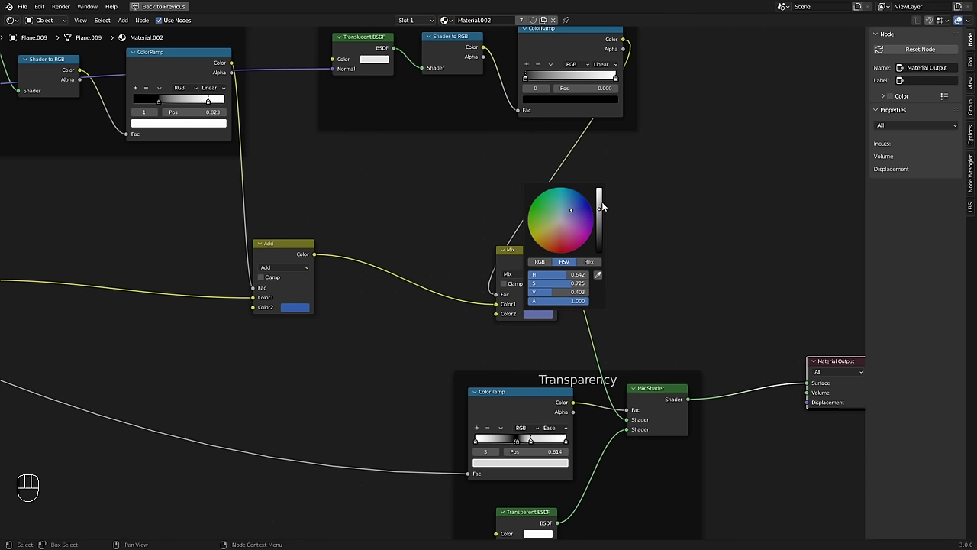
pyautogui.moveTo(603, 206); pyautogui.dragTo(600, 207)
pyautogui.keyDown('alt'); pyautogui.moveTo(661, 206); pyautogui.dragTo(569, 263, button='middle'); pyautogui.keyUp('alt')
pyautogui.keyDown('ctrl'); pyautogui.keyDown('alt'); pyautogui.moveTo(569, 263); pyautogui.dragTo(497, 290, button='middle'); pyautogui.keyUp('alt'); pyautogui.keyUp('ctrl')
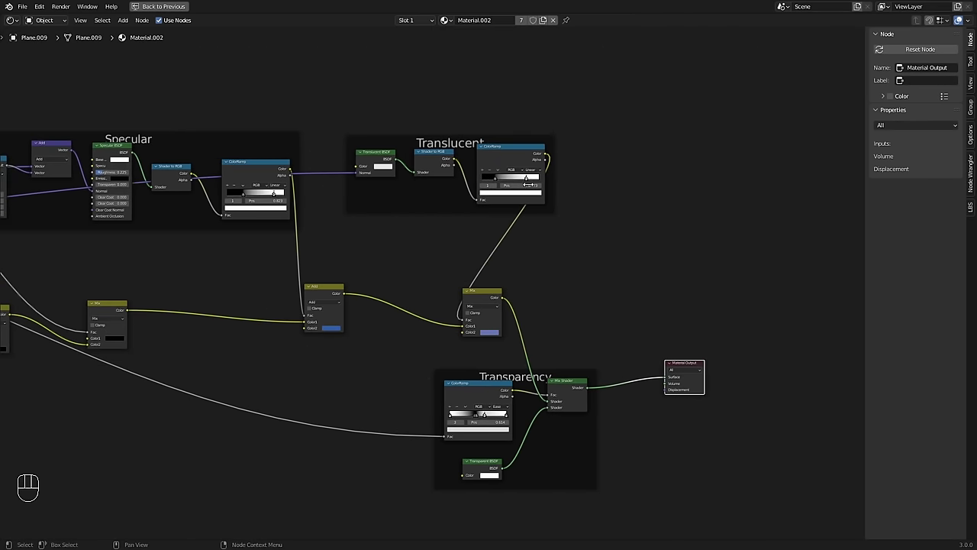
# - Restore the full workspace layout with the rendered viewport and save the blend file
pyautogui.hotkey('ctrl', 'space')
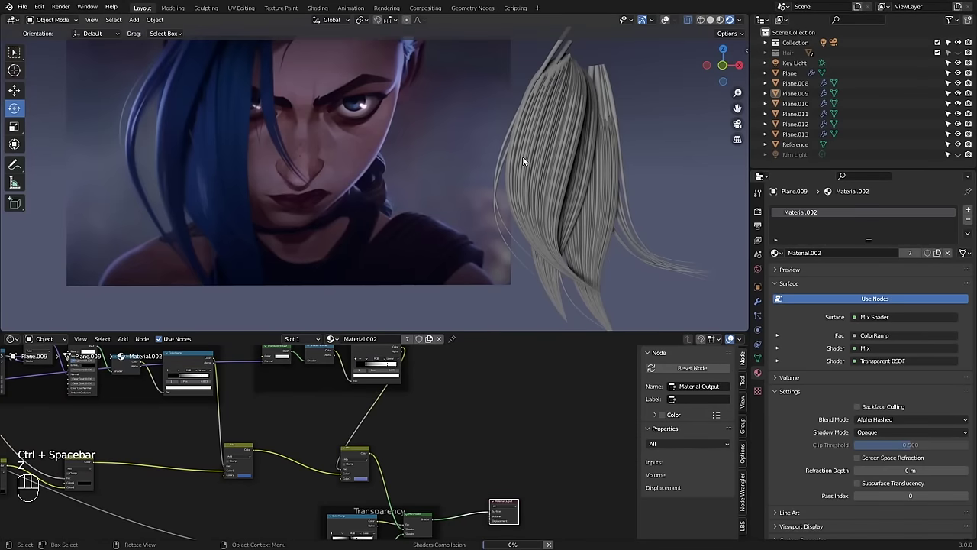
pyautogui.hotkey('ctrl', 's')
pyautogui.moveTo(606, 145); pyautogui.dragTo(616, 167, button='middle')
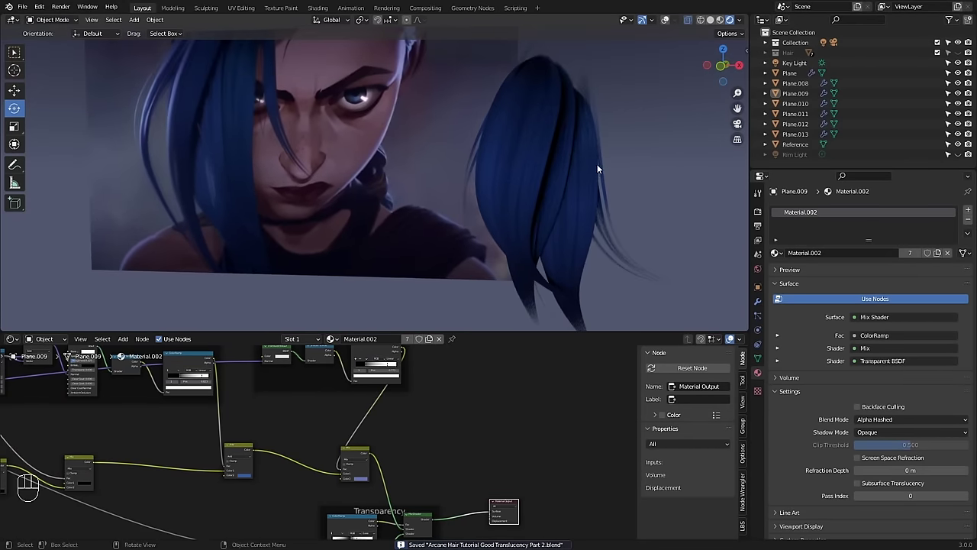
# - Show the viewport overlays and duplicate the Key Light, placing the copy in front of the reference portrait
pyautogui.click(514, 176)
pyautogui.hotkey('shift', 'alt', 'z')
pyautogui.moveTo(586, 163); pyautogui.dragTo(535, 191, button='middle')
pyautogui.hotkey('shift', 'd')
# - Rotate the duplicated sun light freely until its beam points diagonally down past the hair
pyautogui.press('r')
pyautogui.press('r')
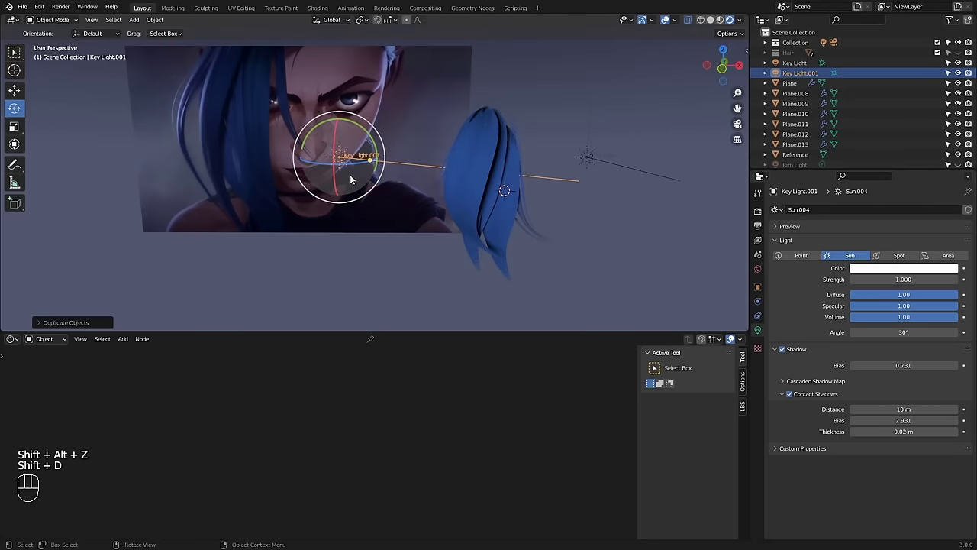
pyautogui.moveTo(336, 174); pyautogui.dragTo(319, 169)
pyautogui.press('r')
pyautogui.click(415, 260)
pyautogui.press('r')
pyautogui.press('r')
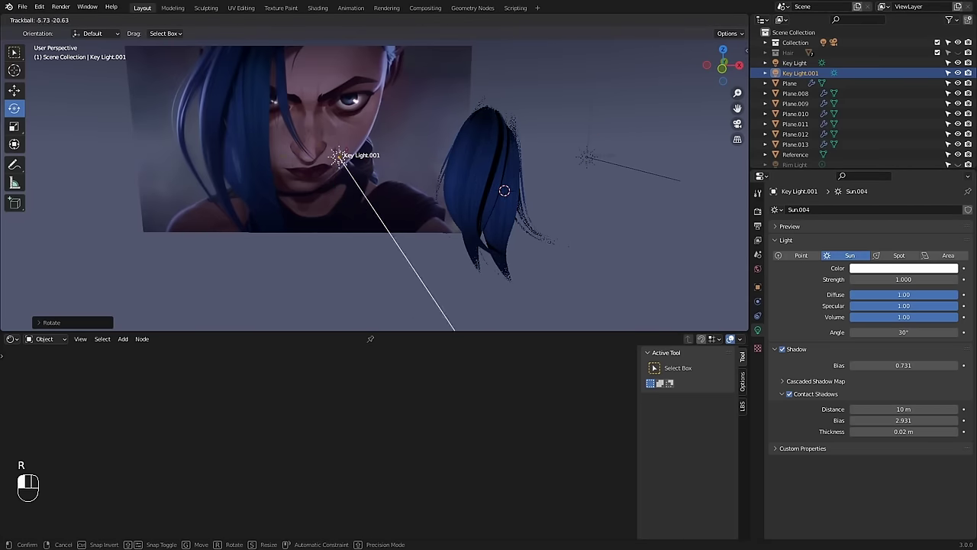
pyautogui.click(449, 155)
pyautogui.keyDown('ctrl'); pyautogui.moveTo(449, 151); pyautogui.dragTo(461, 137, button='middle'); pyautogui.keyUp('ctrl')
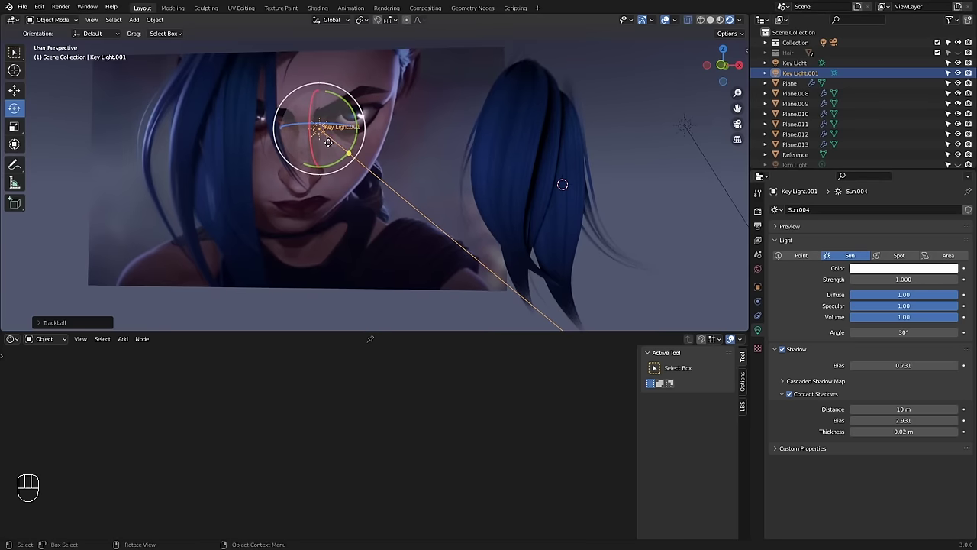
pyautogui.moveTo(328, 141); pyautogui.dragTo(358, 143)
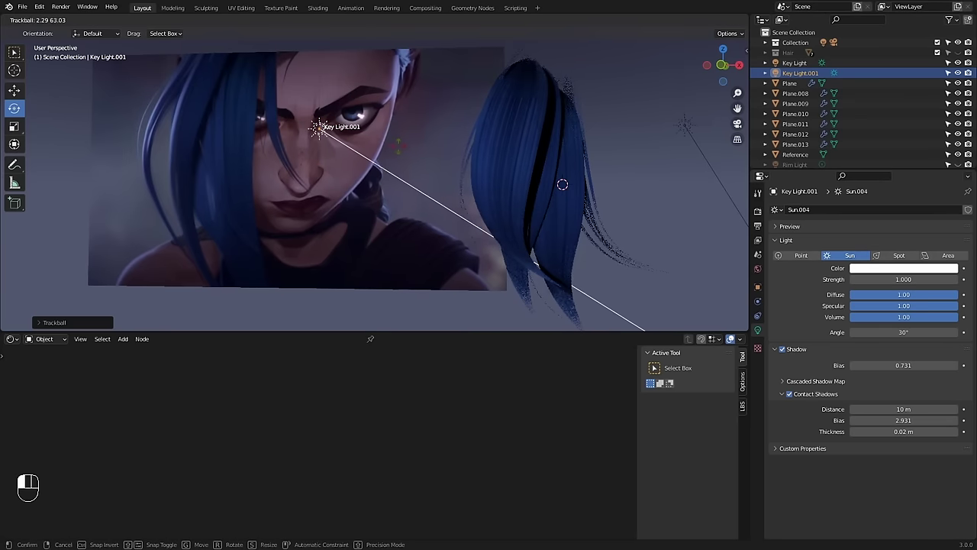
pyautogui.click(612, 215)
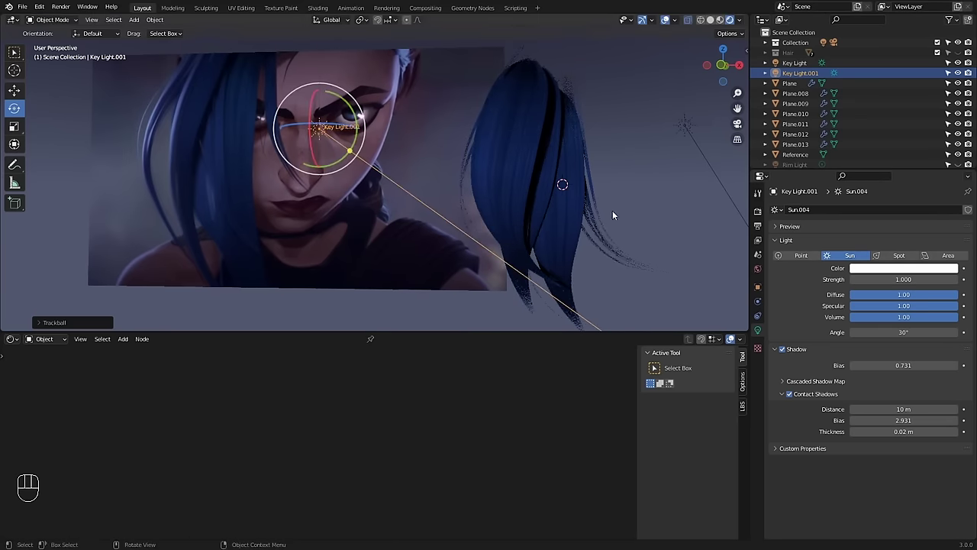
# - Set the duplicated sun's strength to 10 and rotate it through several directions, ending with the beam aimed diagonally down towards the hair
pyautogui.write('10')
pyautogui.press('Return')
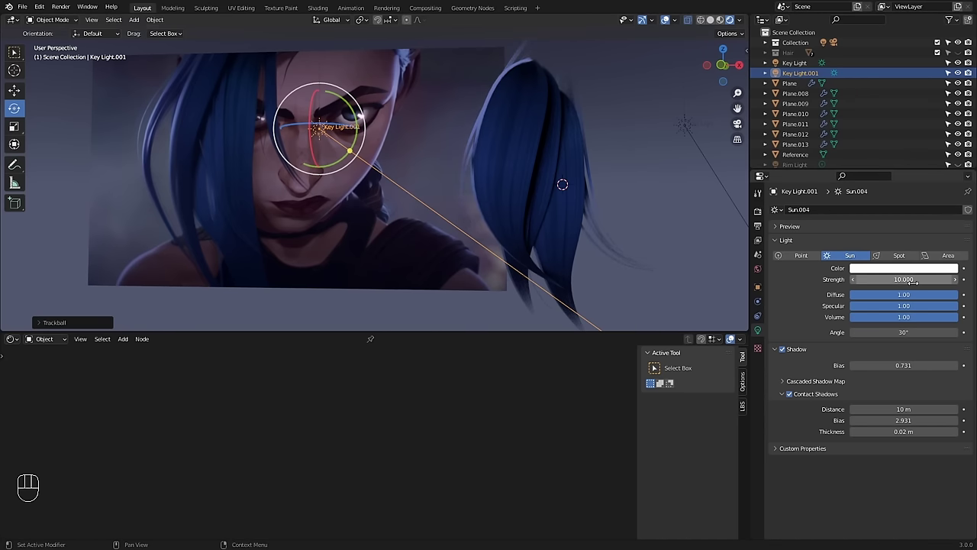
pyautogui.press('r')
pyautogui.press('r')
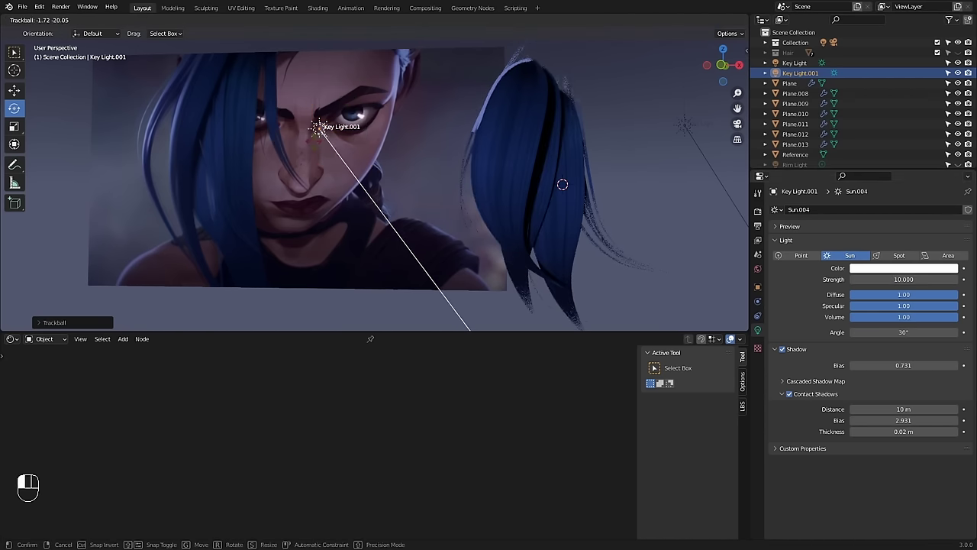
pyautogui.click(478, 190)
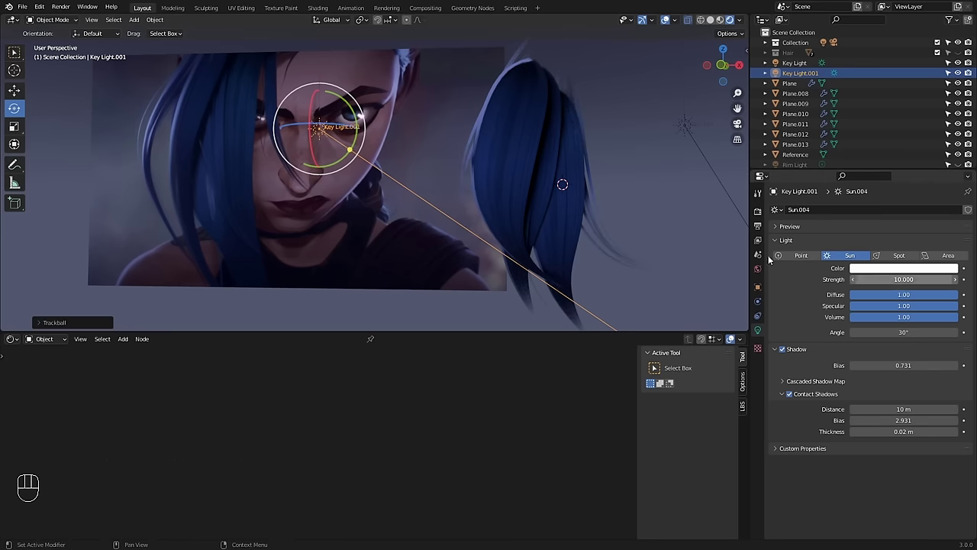
pyautogui.press('r')
pyautogui.press('r')
pyautogui.moveTo(252, 135); pyautogui.dragTo(252, 135)
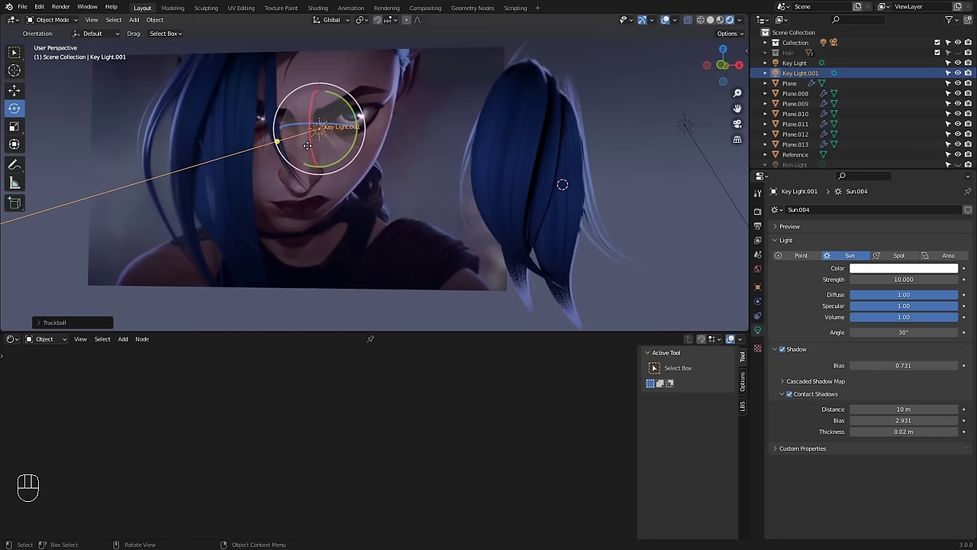
pyautogui.moveTo(331, 148); pyautogui.dragTo(548, 207)
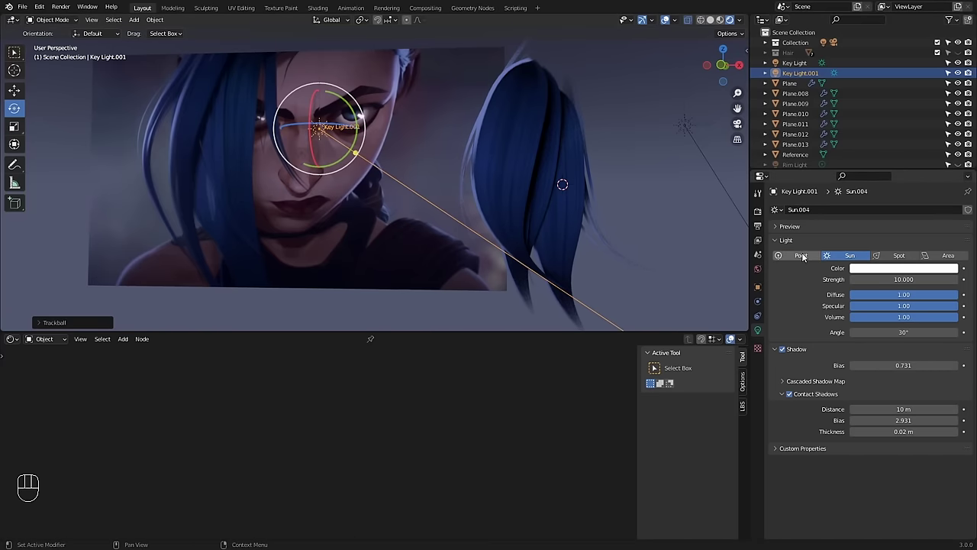
# - Change the duplicated light's type to Point and move it close beside the hair
pyautogui.click(803, 255)
pyautogui.press('g')
pyautogui.click(622, 204)
pyautogui.keyDown('alt'); pyautogui.moveTo(618, 204); pyautogui.dragTo(560, 177, button='middle'); pyautogui.keyUp('alt')
pyautogui.press('g')
pyautogui.click(556, 218)
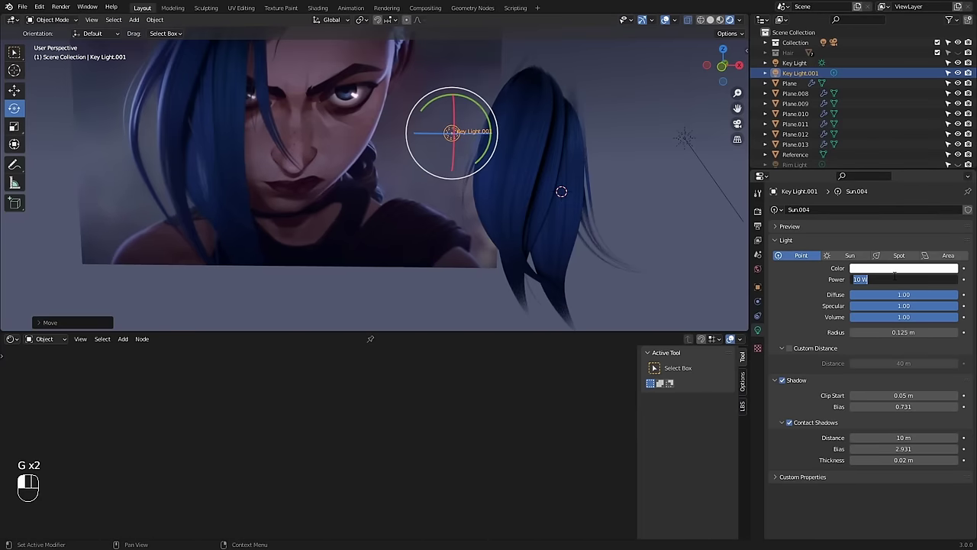
# - Set the point light's power to 1000 W and reposition it between the portrait's face and the hair
pyautogui.press('Return')
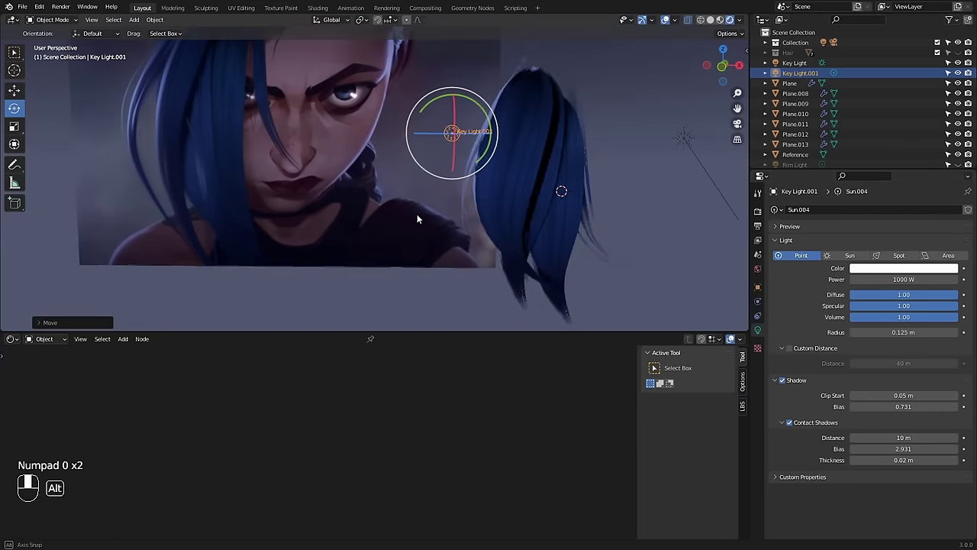
pyautogui.keyDown('alt'); pyautogui.moveTo(416, 218); pyautogui.dragTo(424, 197, button='middle'); pyautogui.keyUp('alt')
pyautogui.press('g')
pyautogui.click(527, 212)
pyautogui.moveTo(528, 213); pyautogui.dragTo(528, 198, button='middle')
pyautogui.press('g')
pyautogui.click(524, 190)
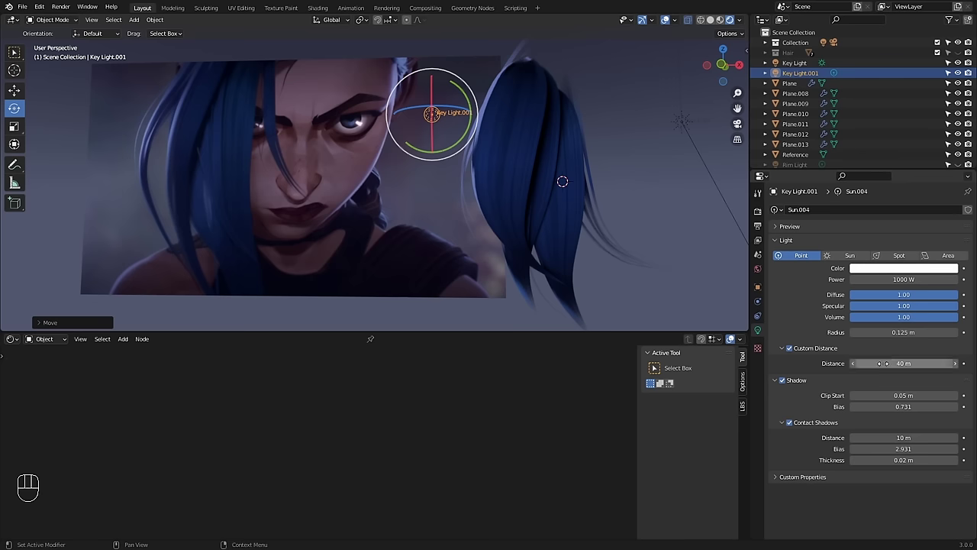
# - Enable Custom Distance on the point light, try 3 m and 1 m, and move the light slightly higher
pyautogui.write('3')
pyautogui.press('Return')
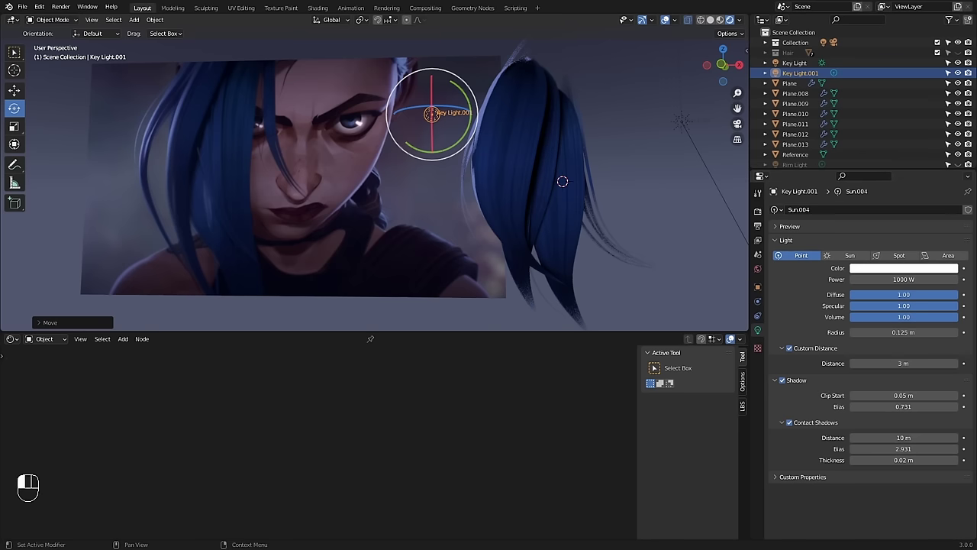
pyautogui.write('2')
pyautogui.press('Return')
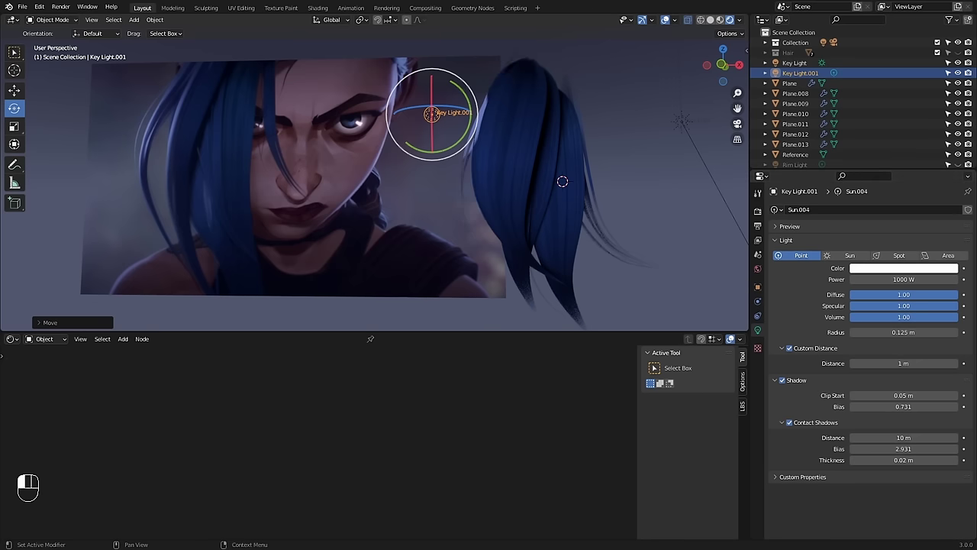
pyautogui.press('g')
pyautogui.click(563, 207)
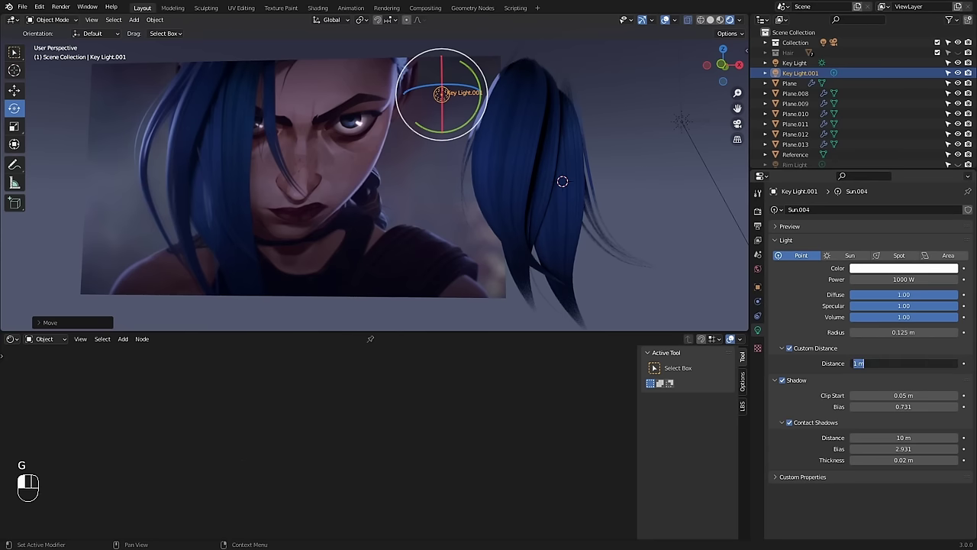
# - Try a custom distance of 2 m, settle on 3 m, and reposition the point light between the portrait's face and the hair
pyautogui.write('2')
pyautogui.press('Return')
pyautogui.press('g')
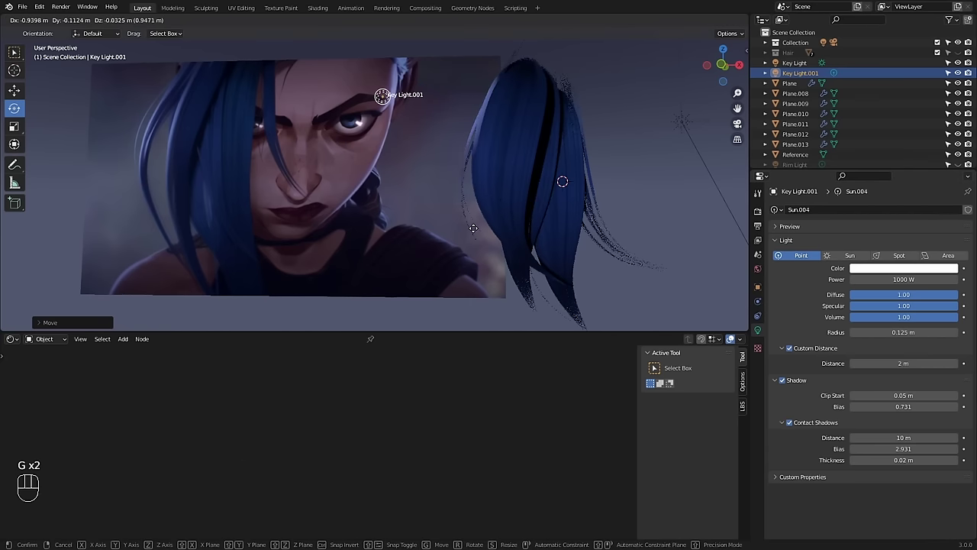
pyautogui.click(509, 235)
pyautogui.press('g')
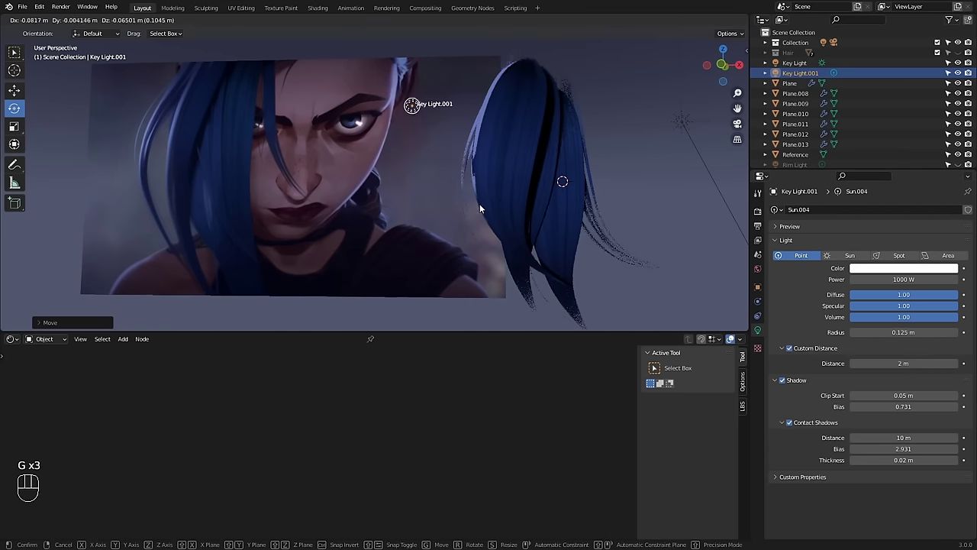
pyautogui.click(480, 208)
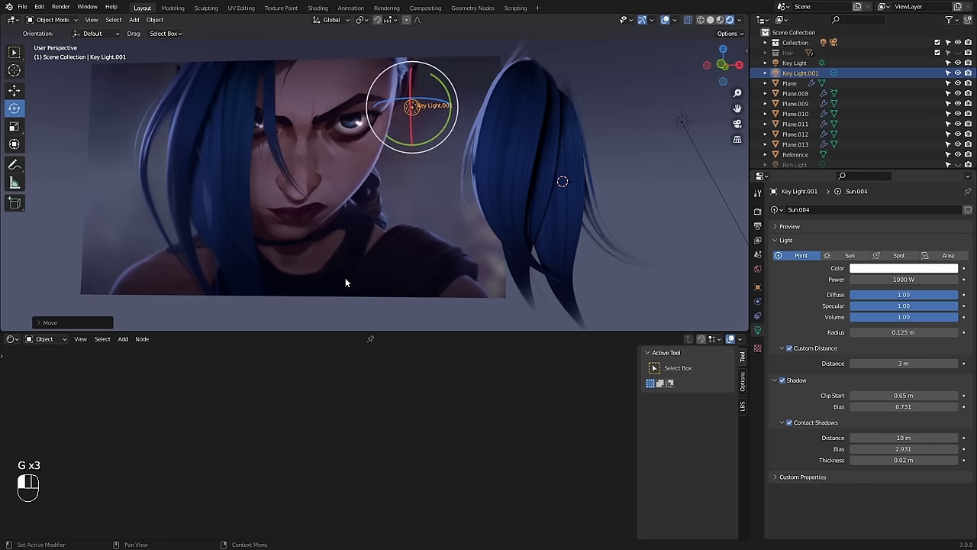
pyautogui.press('g')
pyautogui.click(399, 221)
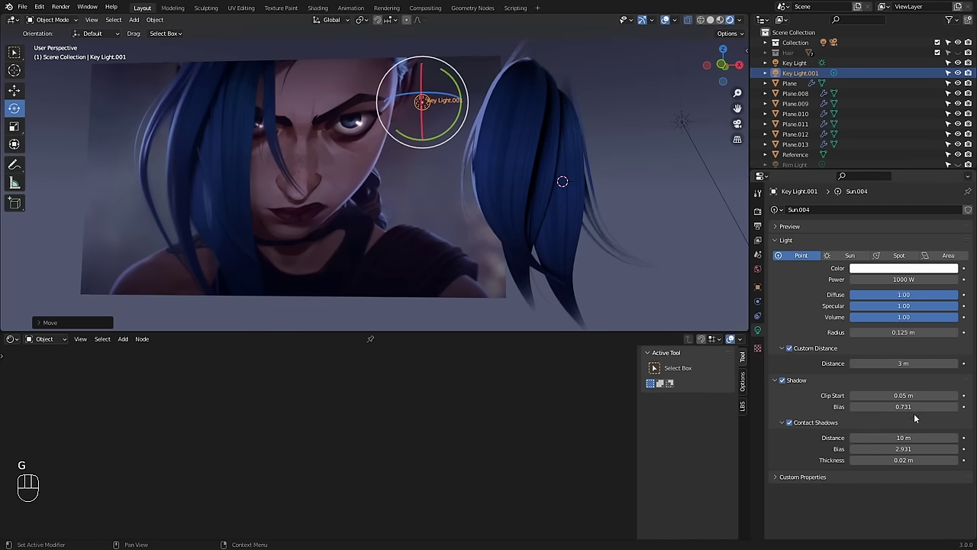
# - Set the point light's shadow Clip Start to 0.001 m and raise its shadow Bias to 4.821
pyautogui.moveTo(877, 395)
pyautogui.mouseDown()
pyautogui.moveTo(908, 394)
pyautogui.moveTo(872, 395)
pyautogui.mouseUp()
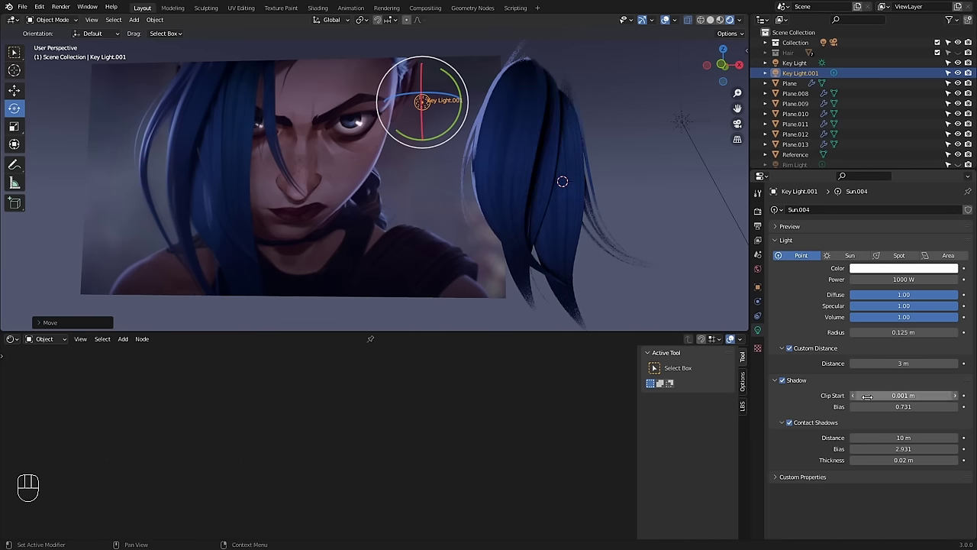
pyautogui.keyDown('alt'); pyautogui.moveTo(632, 206); pyautogui.dragTo(630, 210); pyautogui.keyUp('alt')
pyautogui.moveTo(890, 407); pyautogui.dragTo(950, 406)
# - Move the point light around the hair, including a horizontal move locked off the Z axis, to the side facing the portrait
pyautogui.press('g')
pyautogui.click(610, 231)
pyautogui.keyDown('alt'); pyautogui.moveTo(611, 230); pyautogui.dragTo(594, 217); pyautogui.keyUp('alt')
pyautogui.press('g')
pyautogui.hotkey('shift', 'z')
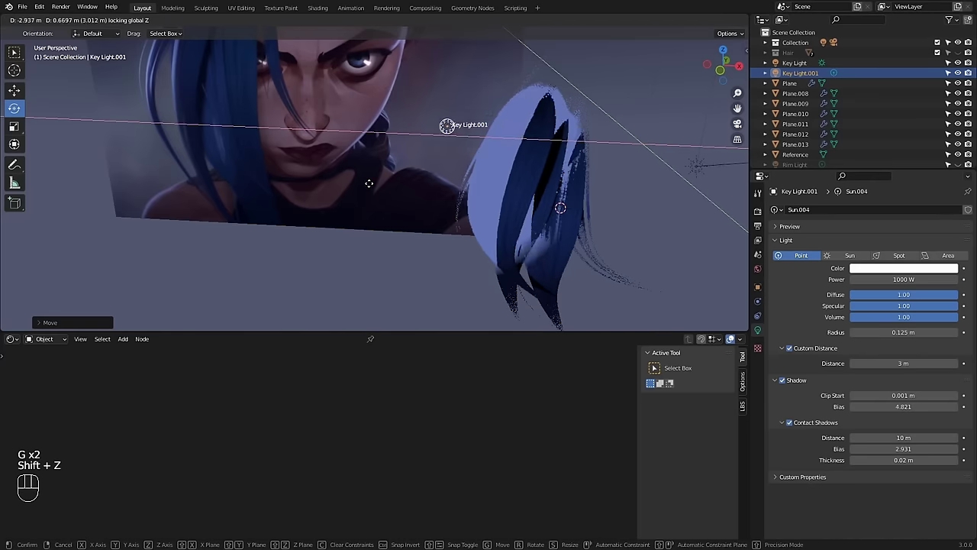
pyautogui.click(363, 187)
pyautogui.keyDown('alt'); pyautogui.moveTo(422, 208); pyautogui.dragTo(426, 175); pyautogui.keyUp('alt')
pyautogui.keyDown('alt'); pyautogui.moveTo(556, 223); pyautogui.dragTo(576, 224); pyautogui.keyUp('alt')
# - Lower the point light's shadow Bias to 1.161 and move the light around the hair, resting it between the portrait's face and the hair
pyautogui.moveTo(879, 403); pyautogui.dragTo(669, 408)
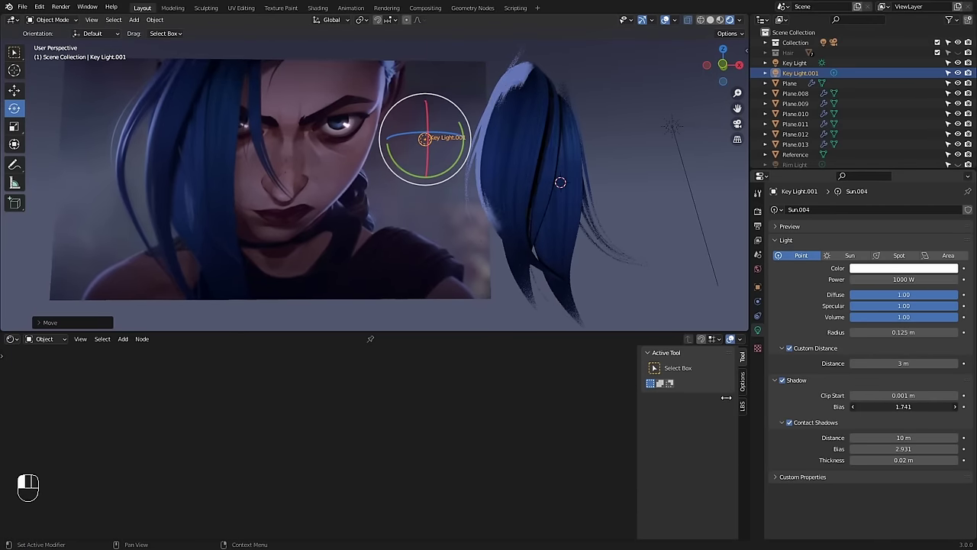
pyautogui.moveTo(708, 397); pyautogui.dragTo(699, 397)
pyautogui.press('g')
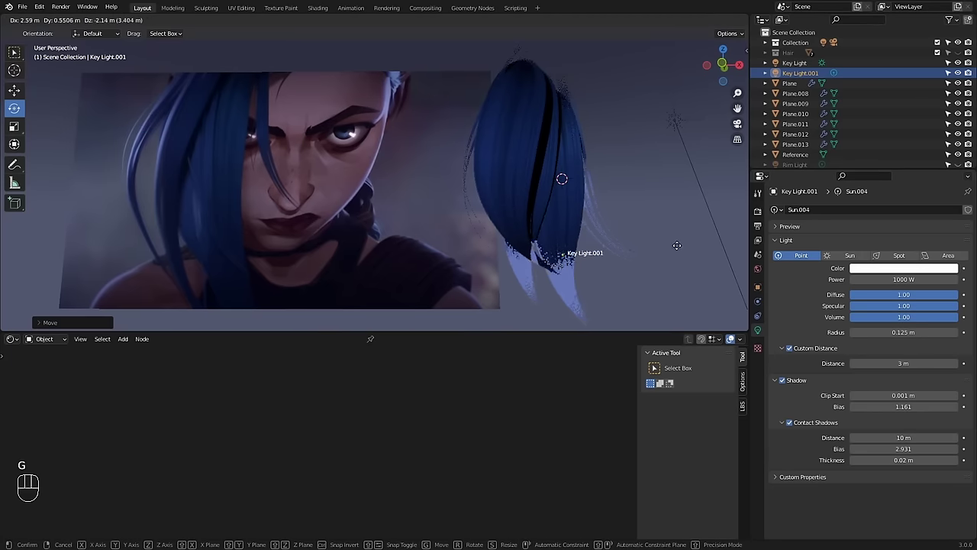
pyautogui.click(549, 162)
pyautogui.moveTo(549, 162); pyautogui.dragTo(517, 207, button='middle')
pyautogui.press('g')
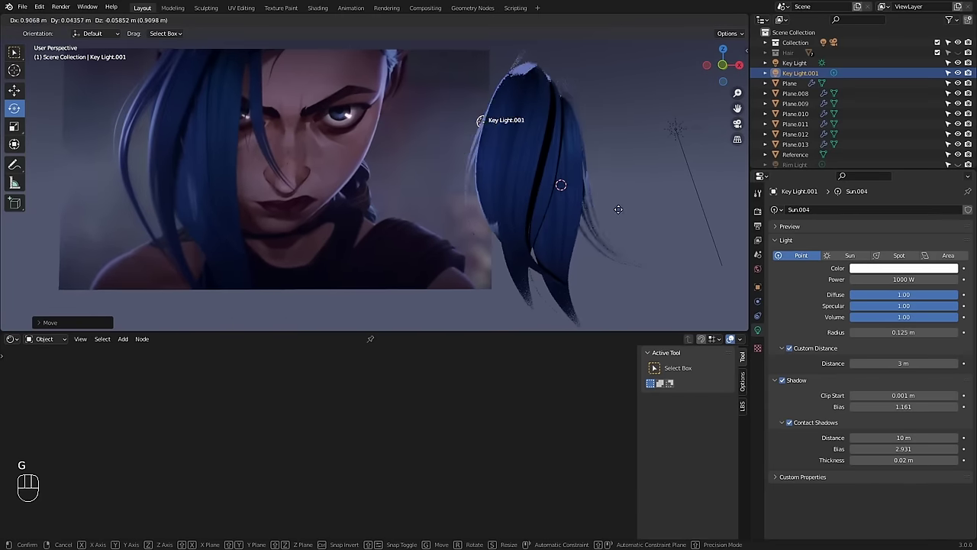
pyautogui.click(500, 208)
pyautogui.keyDown('alt'); pyautogui.moveTo(522, 201); pyautogui.dragTo(560, 186); pyautogui.keyUp('alt')
pyautogui.press('g')
pyautogui.click(543, 202)
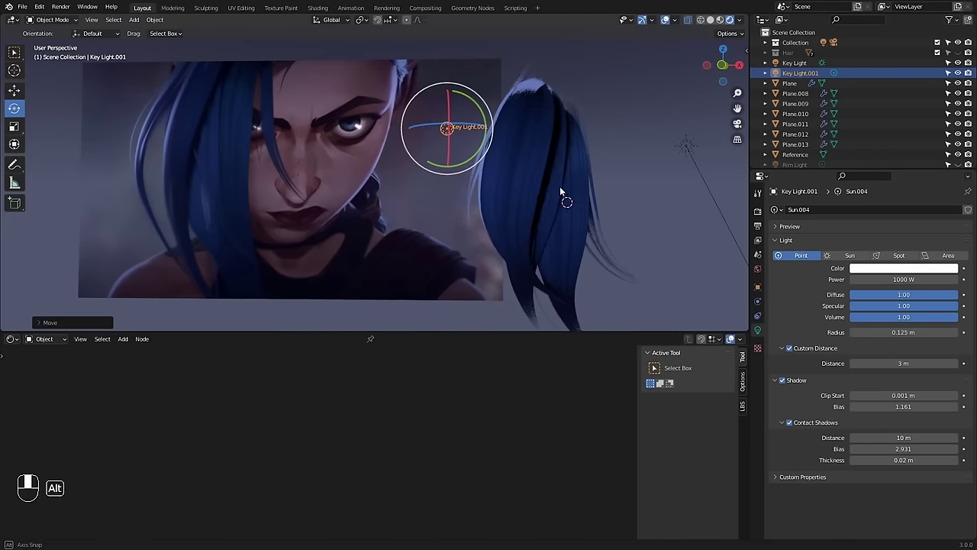